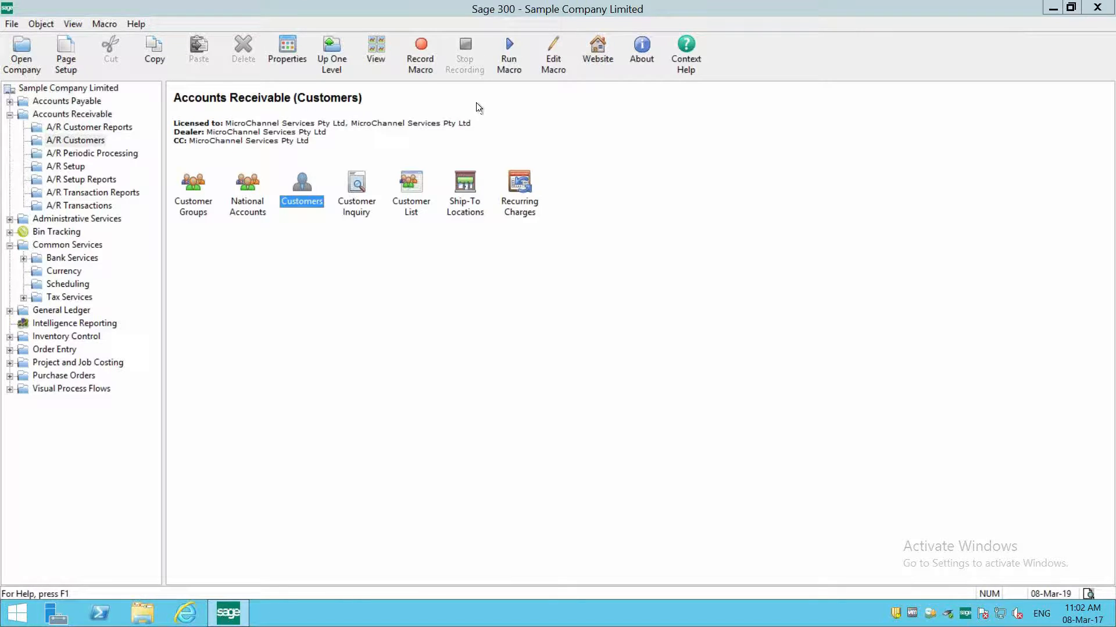
- Open the A/R Invoice Batch List and hide posted and deleted batches
click(54, 116)
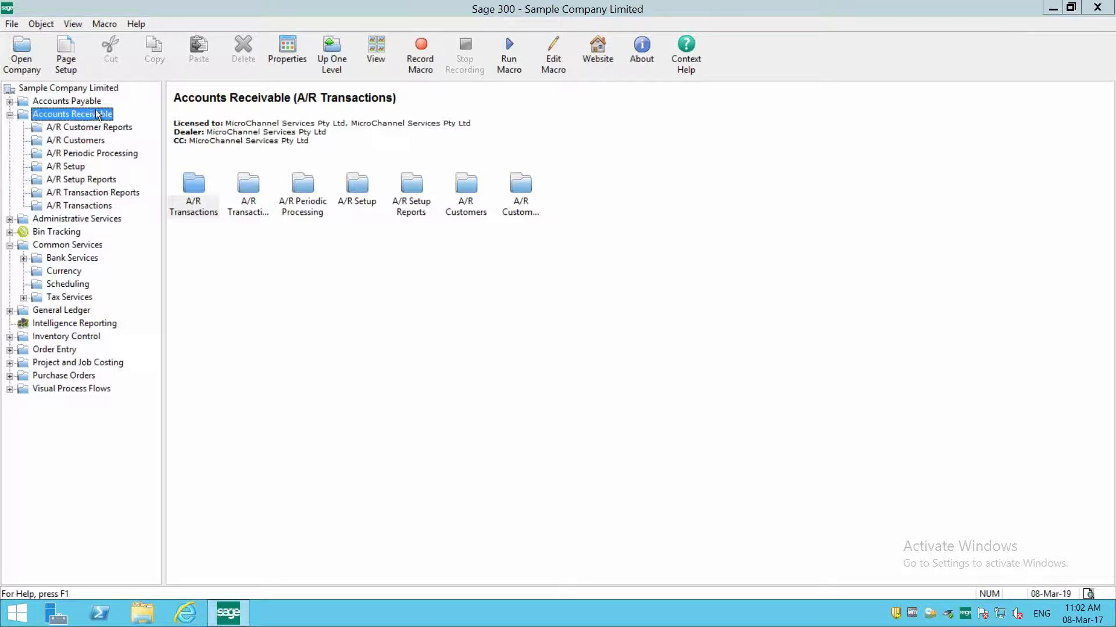
double_click(189, 204)
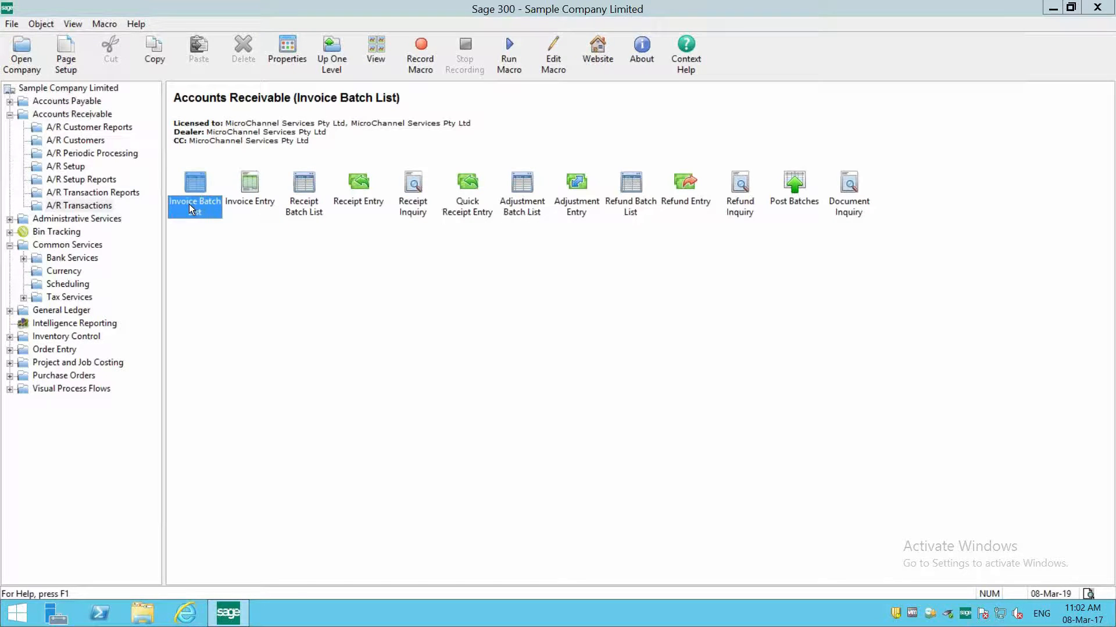
double_click(189, 204)
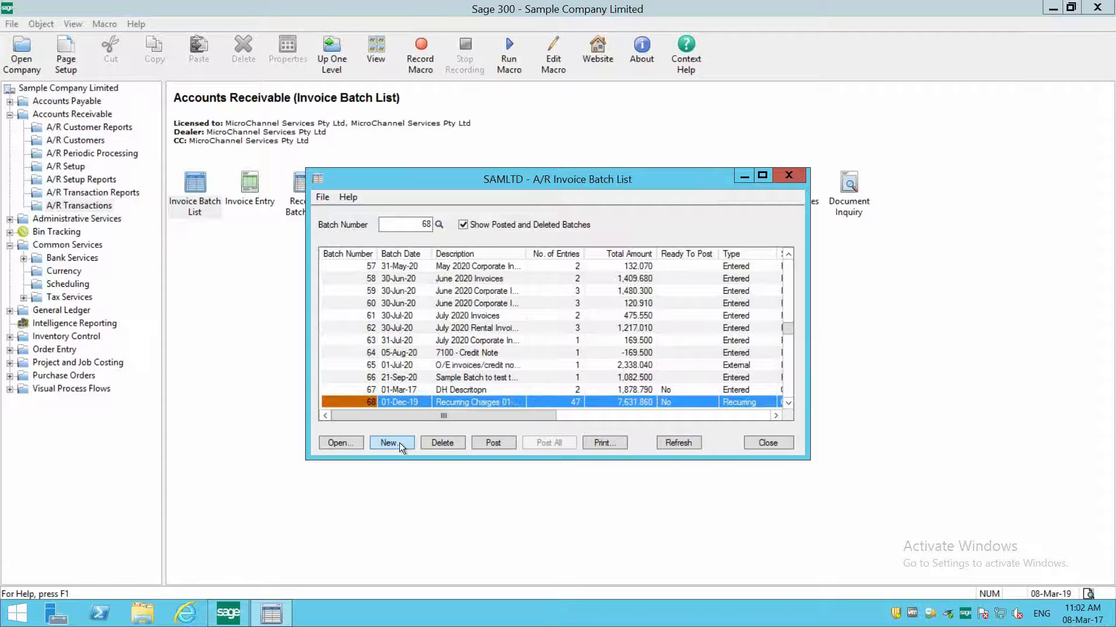
click(463, 225)
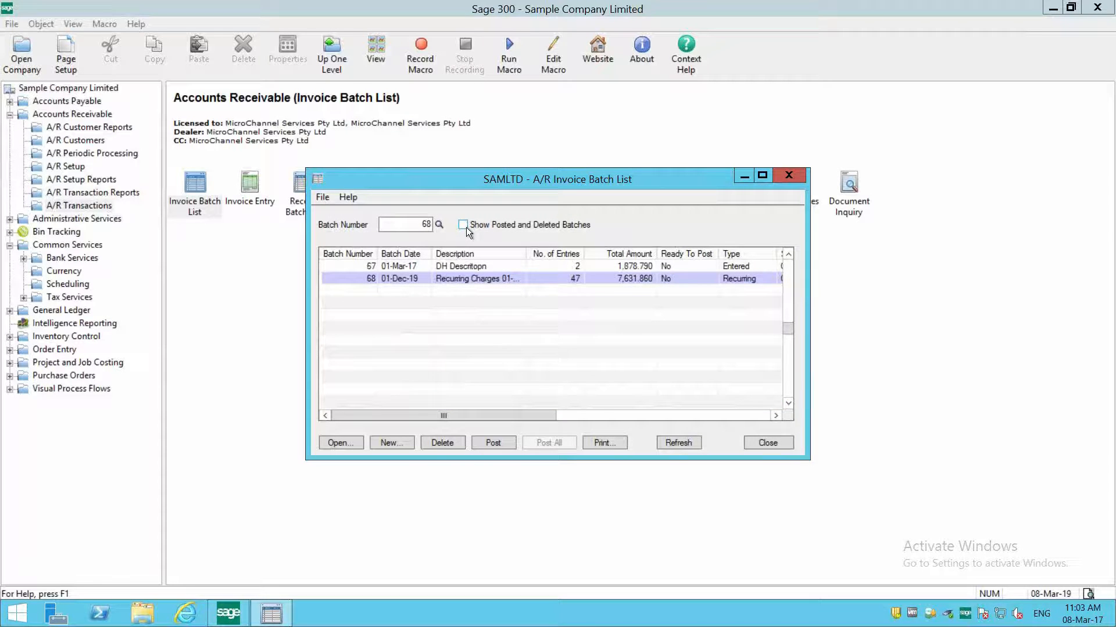
click(507, 279)
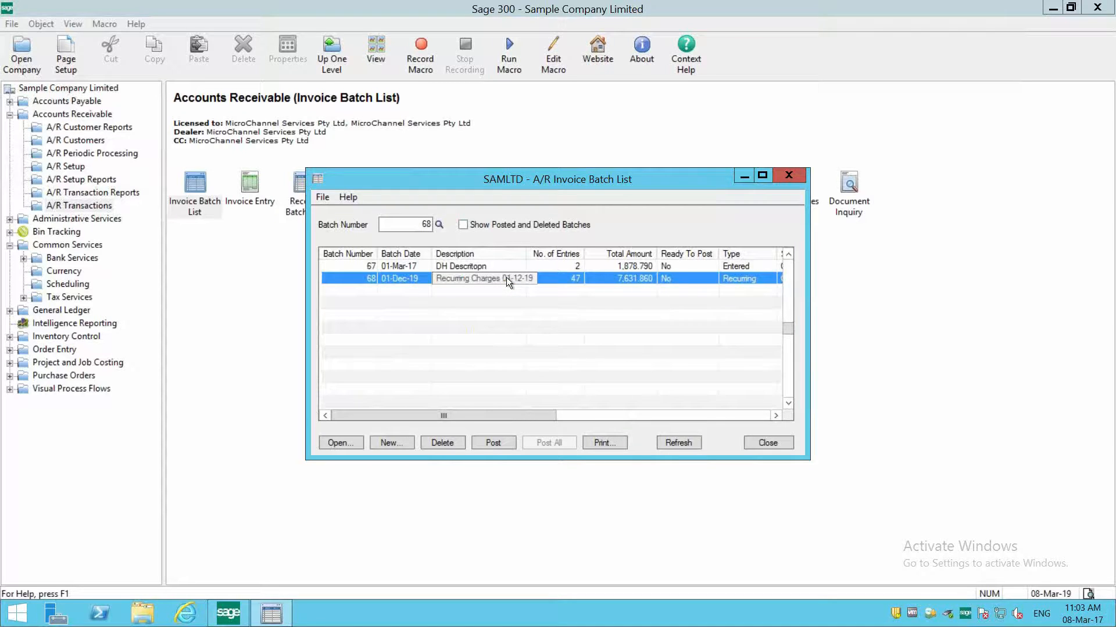
- Create a new invoice batch with the description "DH March invoices"
click(393, 444)
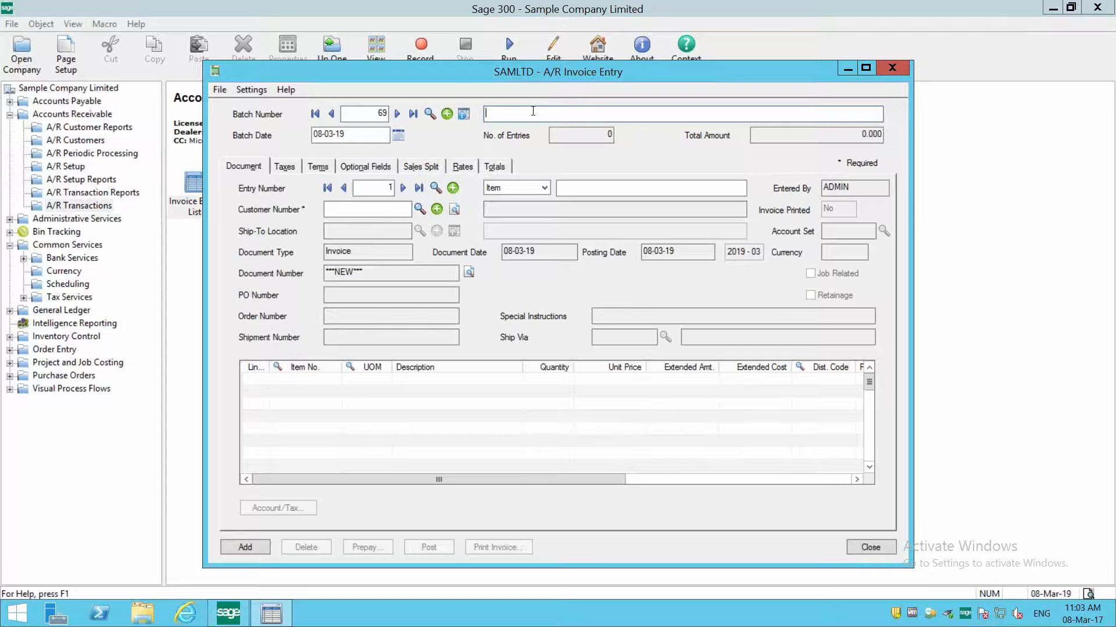
text(DH)
text(Dec)
key(BackSpace)
key(BackSpace)
key(BackSpace)
key(BackSpace)
text(March invoices)
- Check the batch date, the entry number and the Item or Summary choices for the first invoice entry
click(339, 140)
click(362, 189)
click(529, 182)
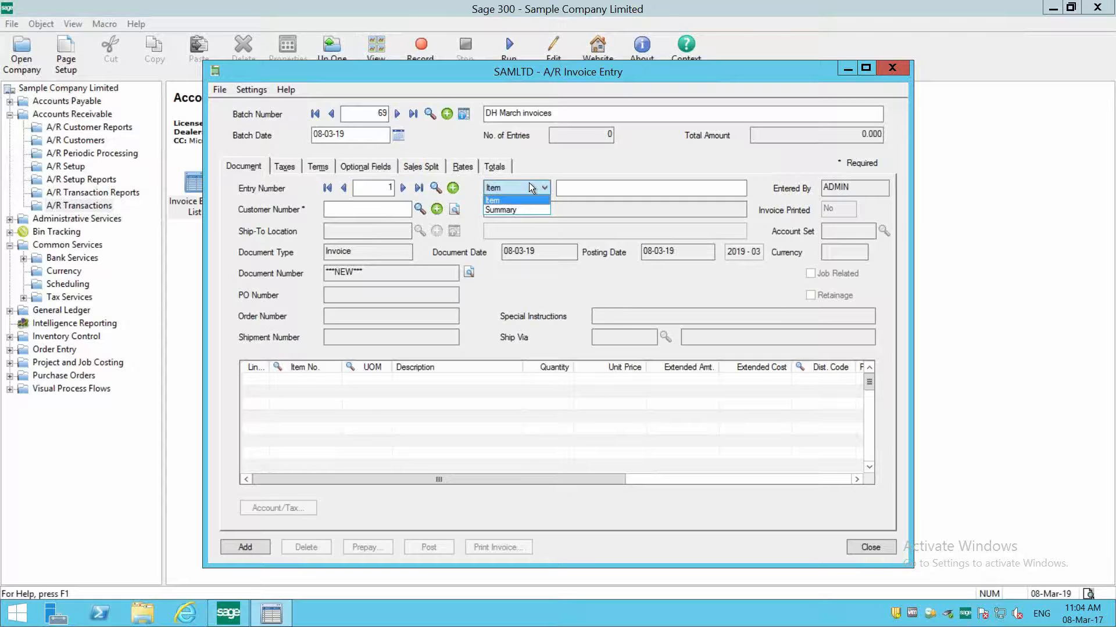
key(Tab)
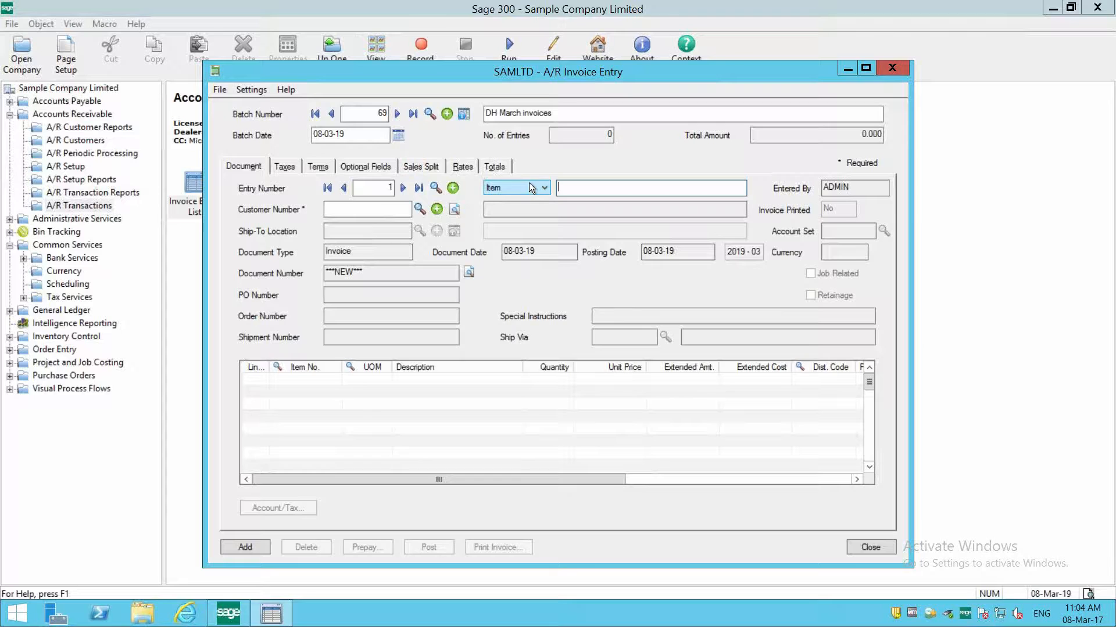
- Open the customer finder for the entry's Customer Number and enlarge it to full screen
click(338, 207)
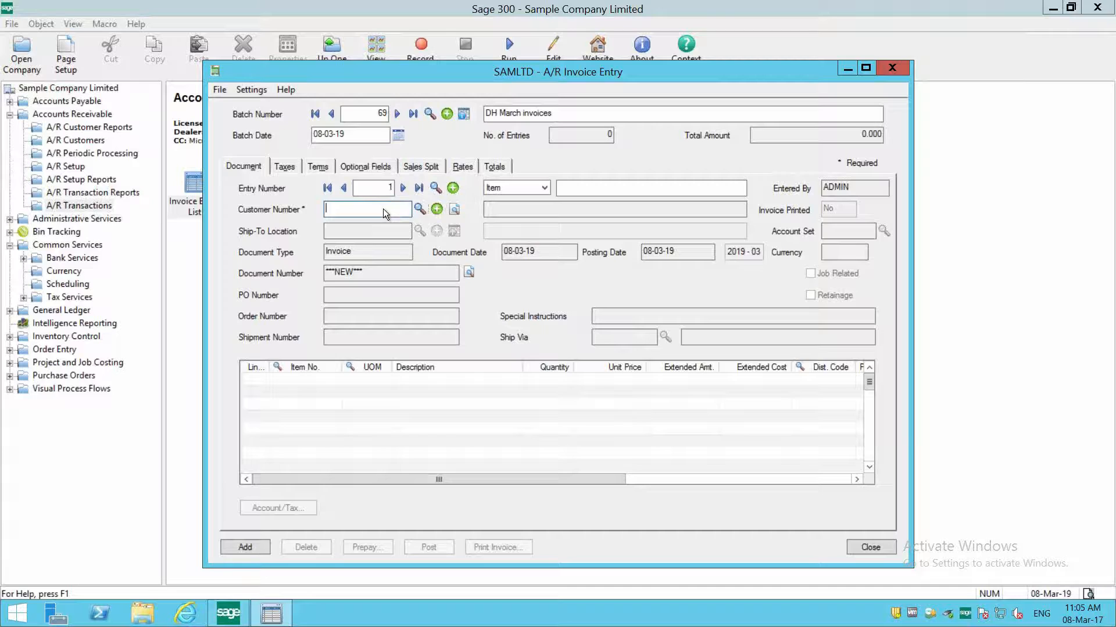
key(F5)
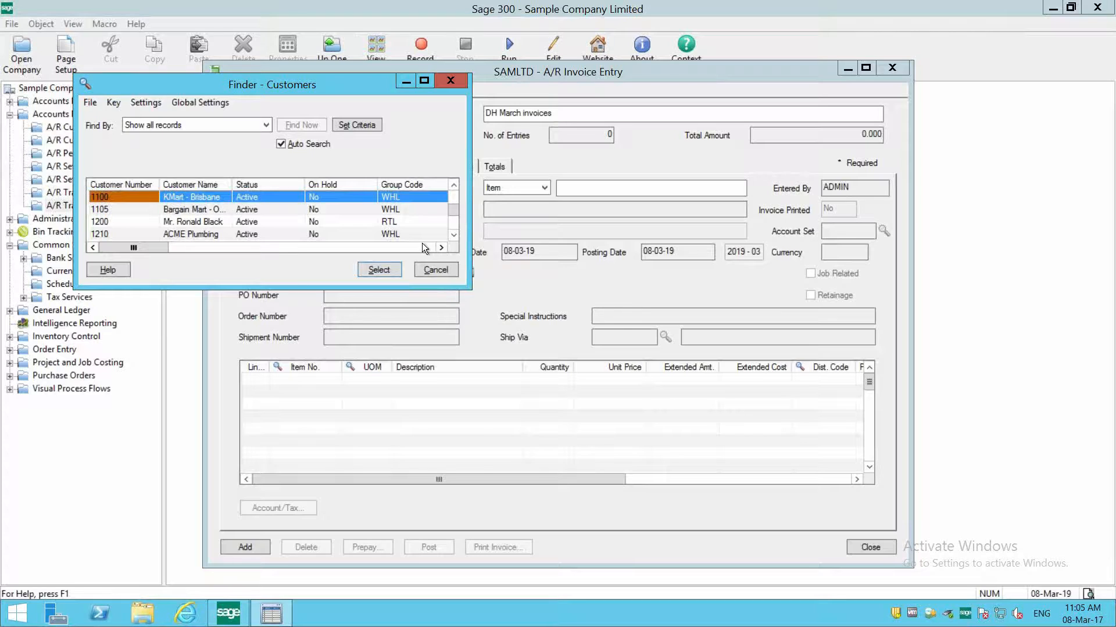
click(424, 80)
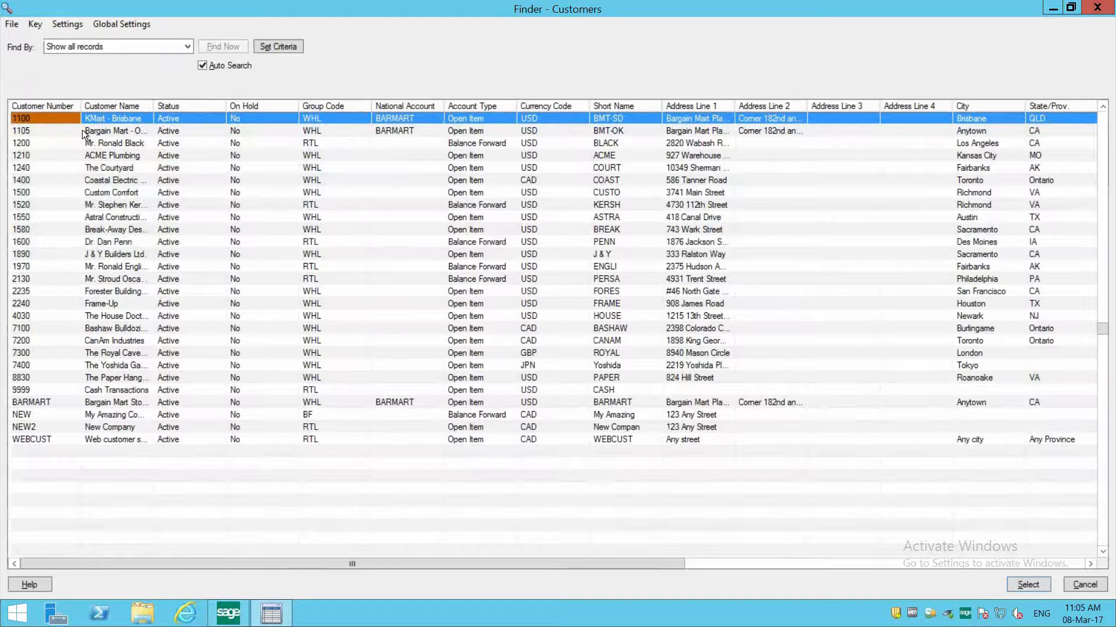
- Add Tax Registration No. 1 to the columns shown in the customer finder
click(61, 23)
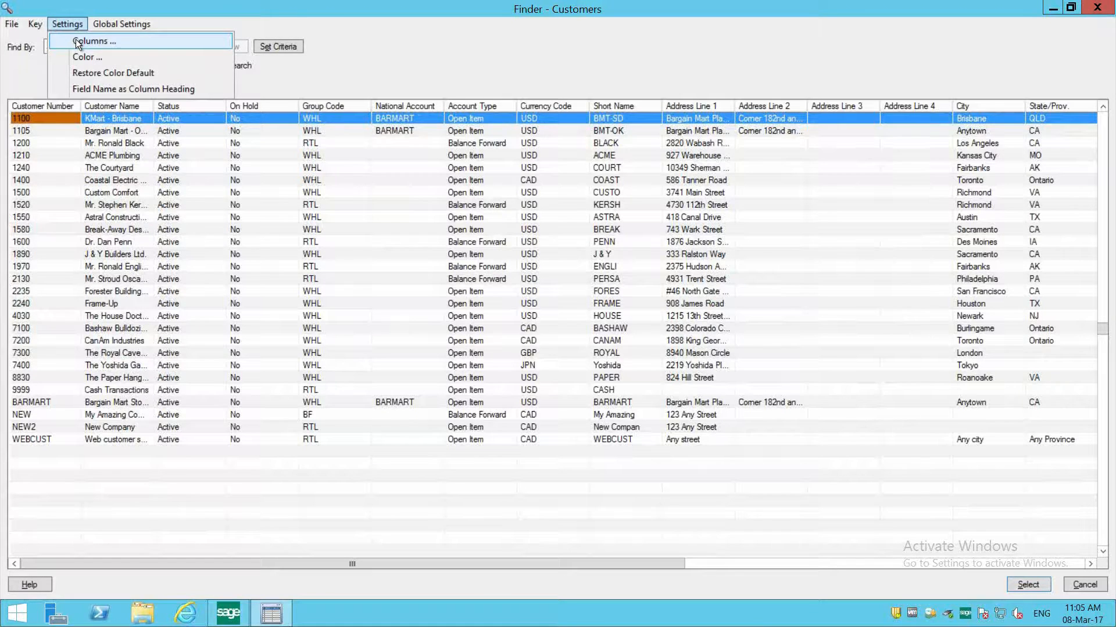
click(75, 39)
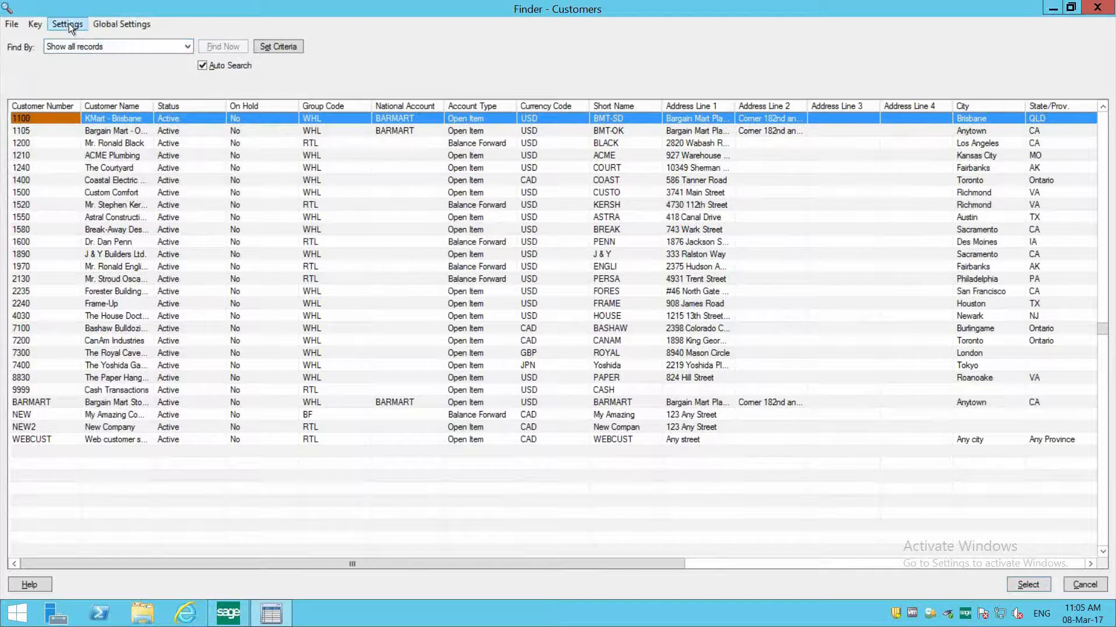
click(68, 23)
click(77, 38)
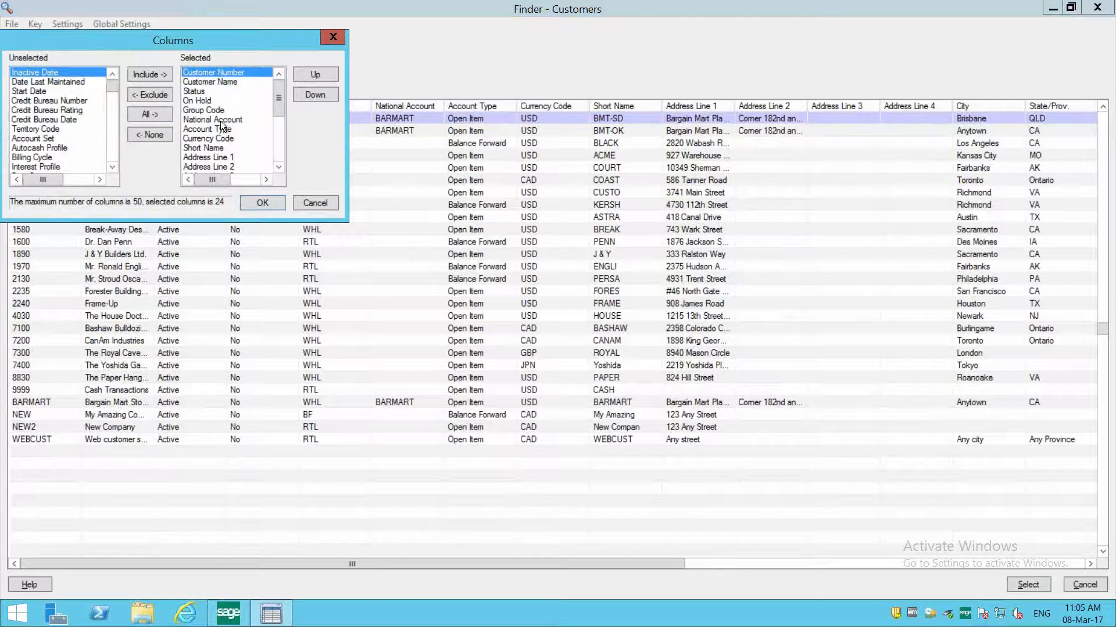
click(219, 166)
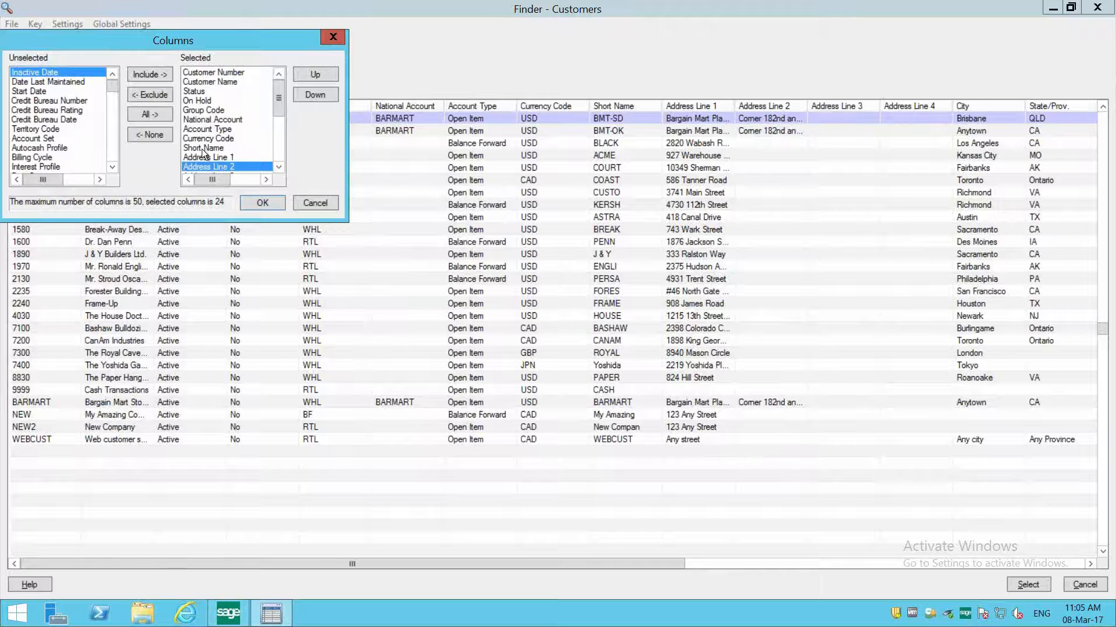
click(208, 72)
click(210, 82)
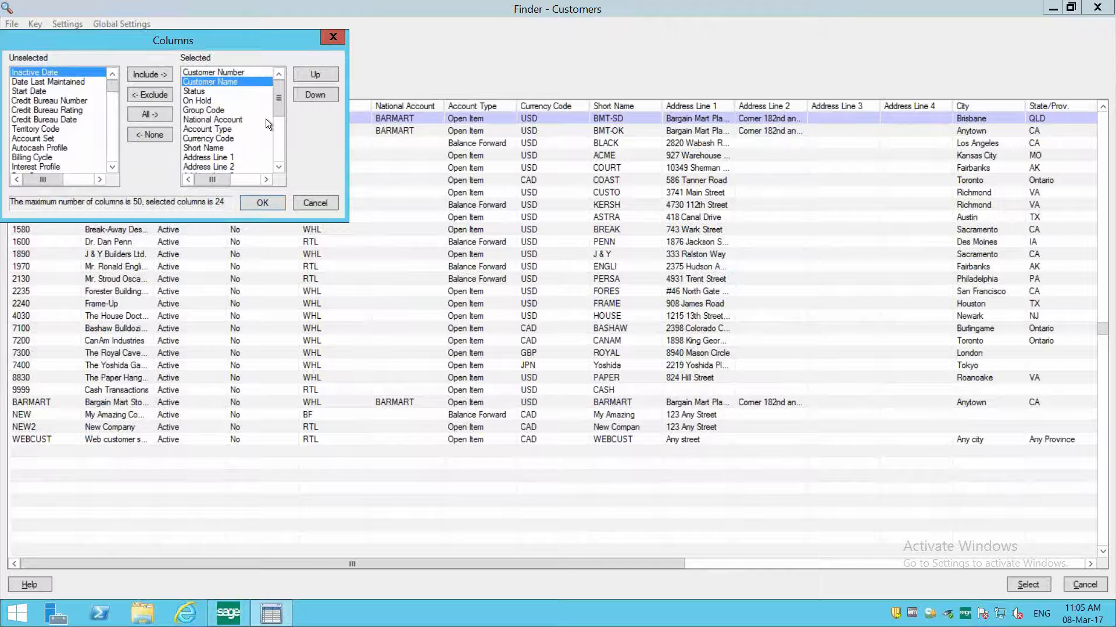
drag(281, 106, 267, 171)
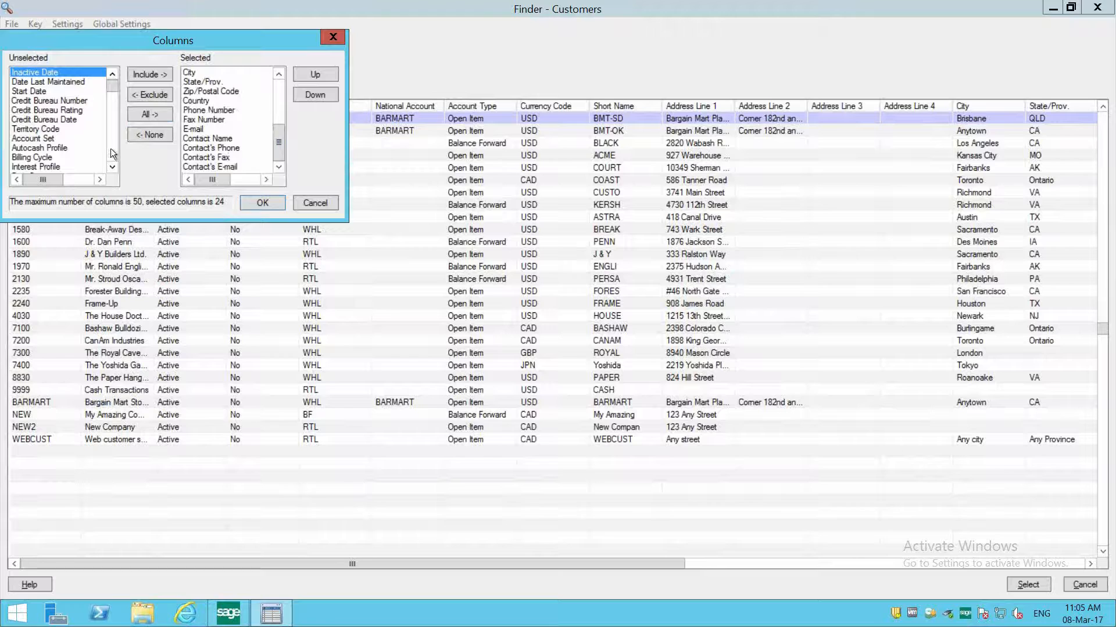
scroll(111, 148, down, 3)
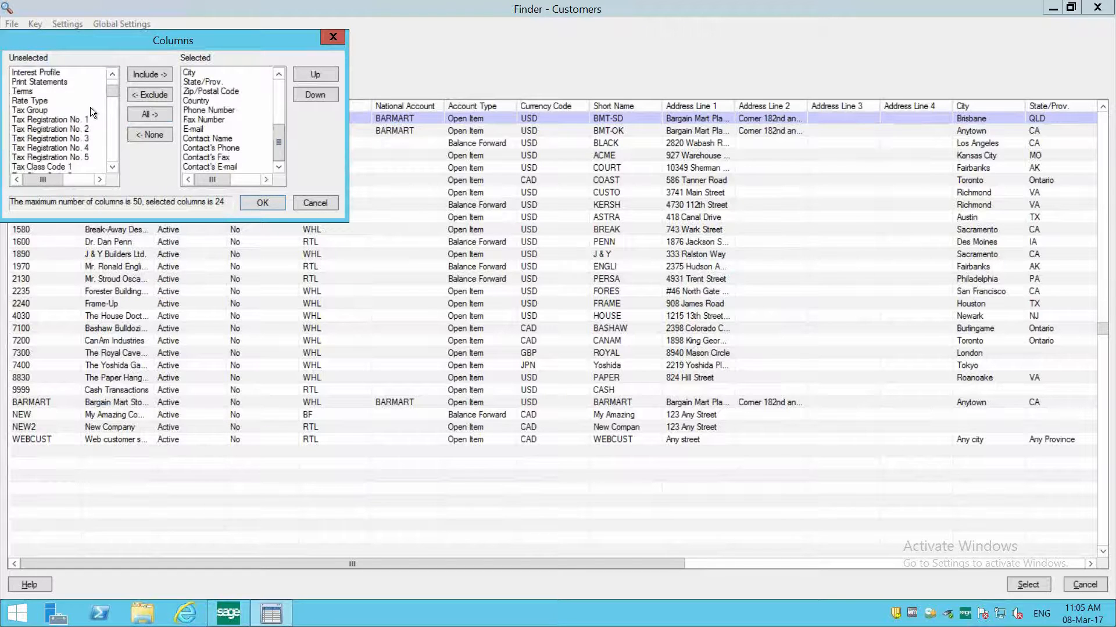
click(42, 120)
double_click(38, 119)
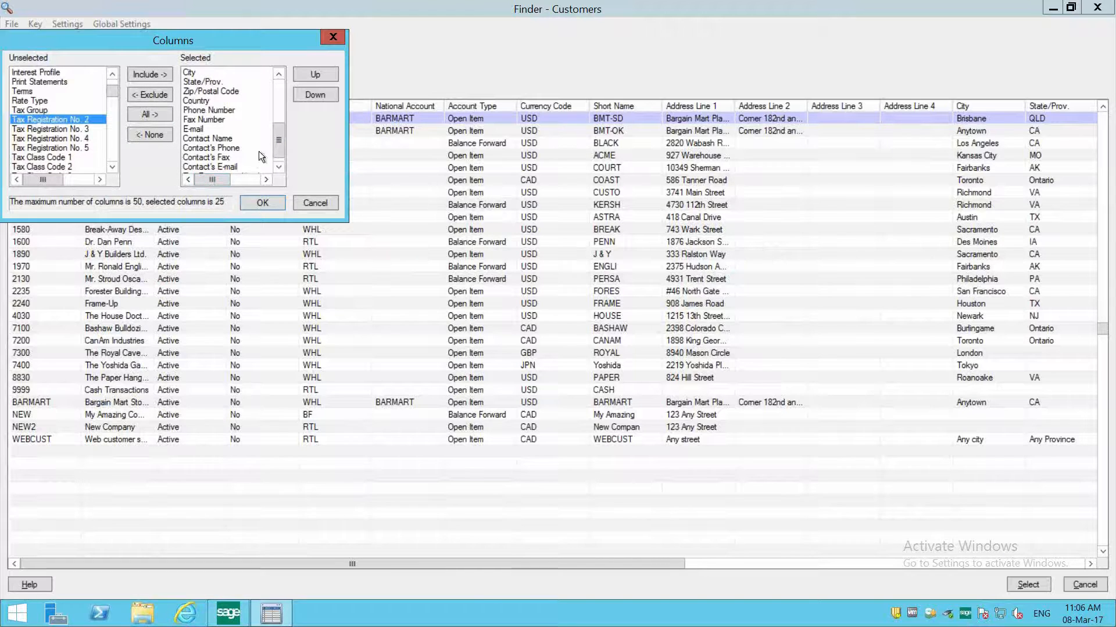
- Move the Tax Registration No. 1 column ahead of Address Line 1 and apply the column settings
drag(283, 145, 271, 164)
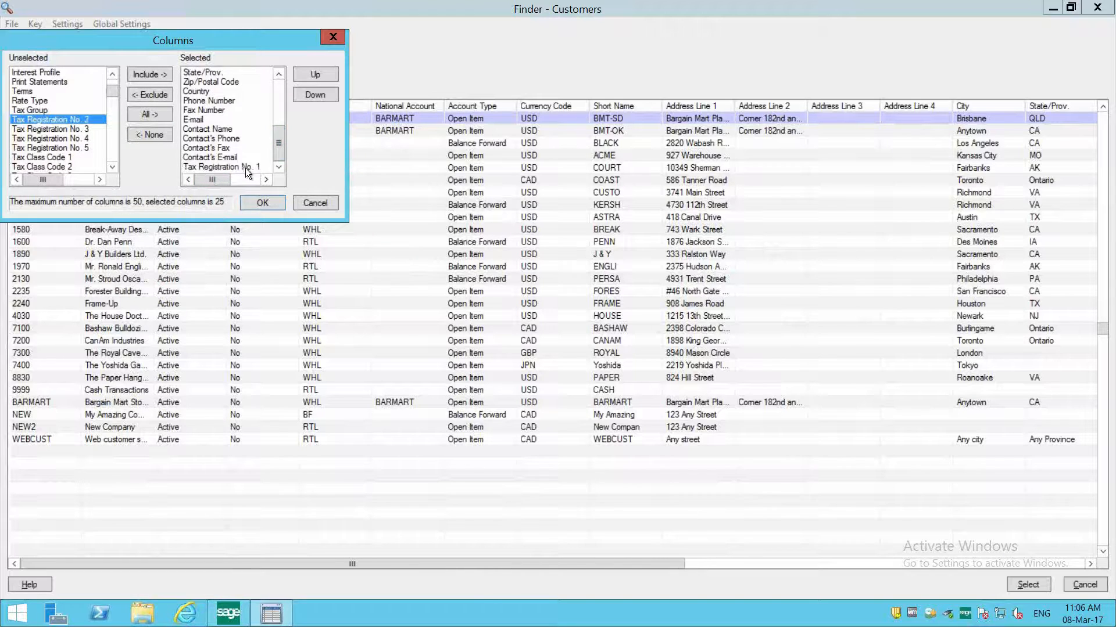
click(245, 169)
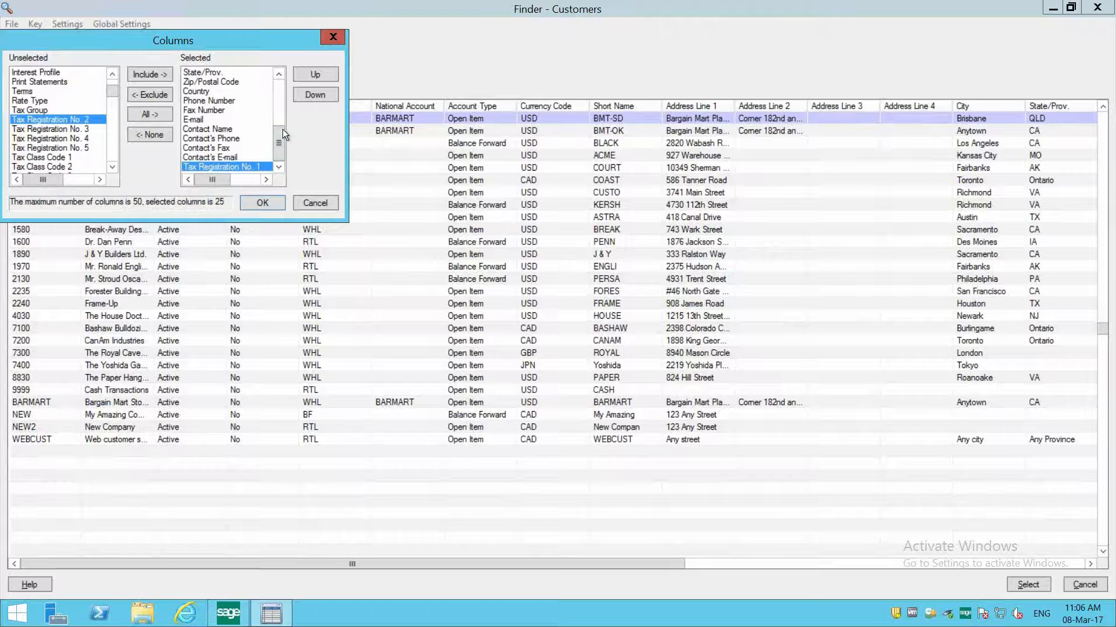
click(309, 71)
click(309, 72)
click(309, 72)
click(309, 72)
click(309, 72)
click(309, 71)
click(309, 71)
click(309, 71)
click(309, 71)
click(309, 71)
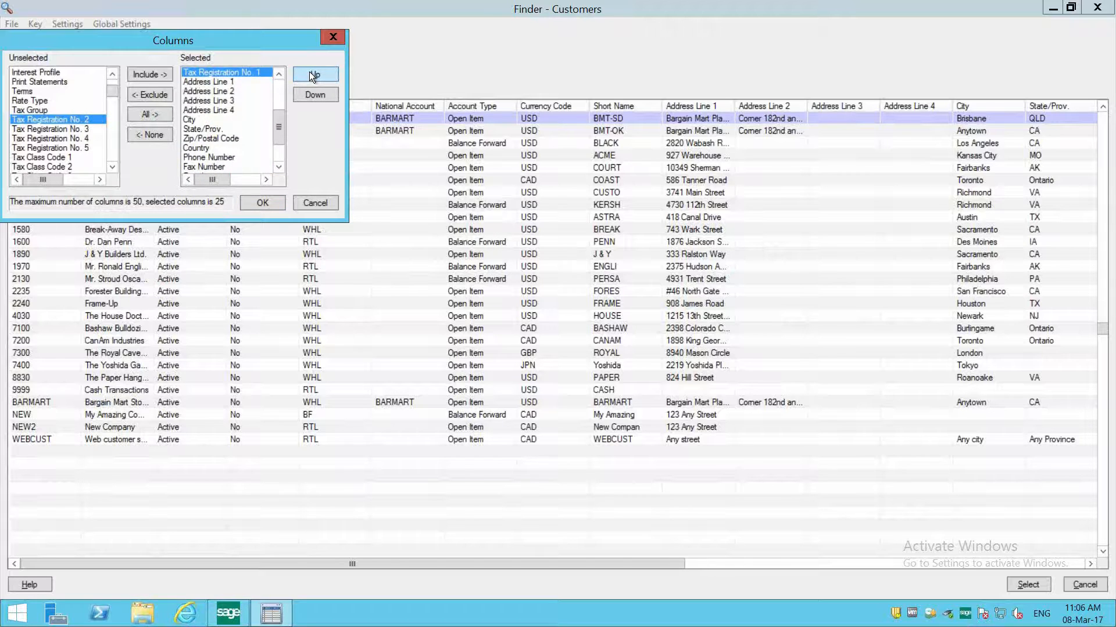
click(256, 206)
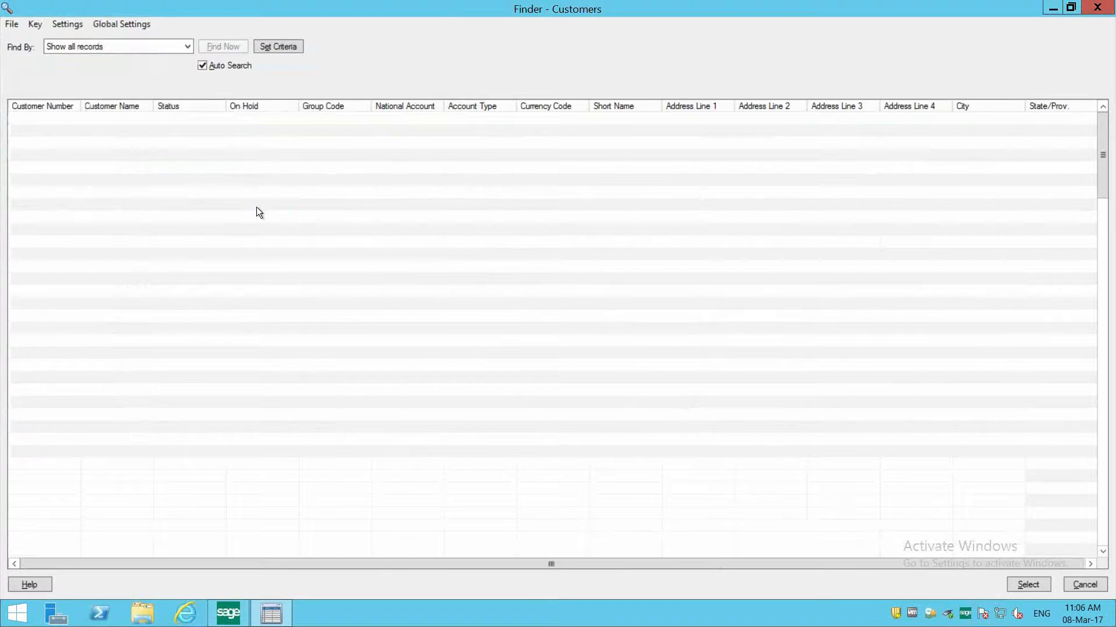
- Filter the customer list to records whose Tax Registration No. 1 contains 878
click(131, 122)
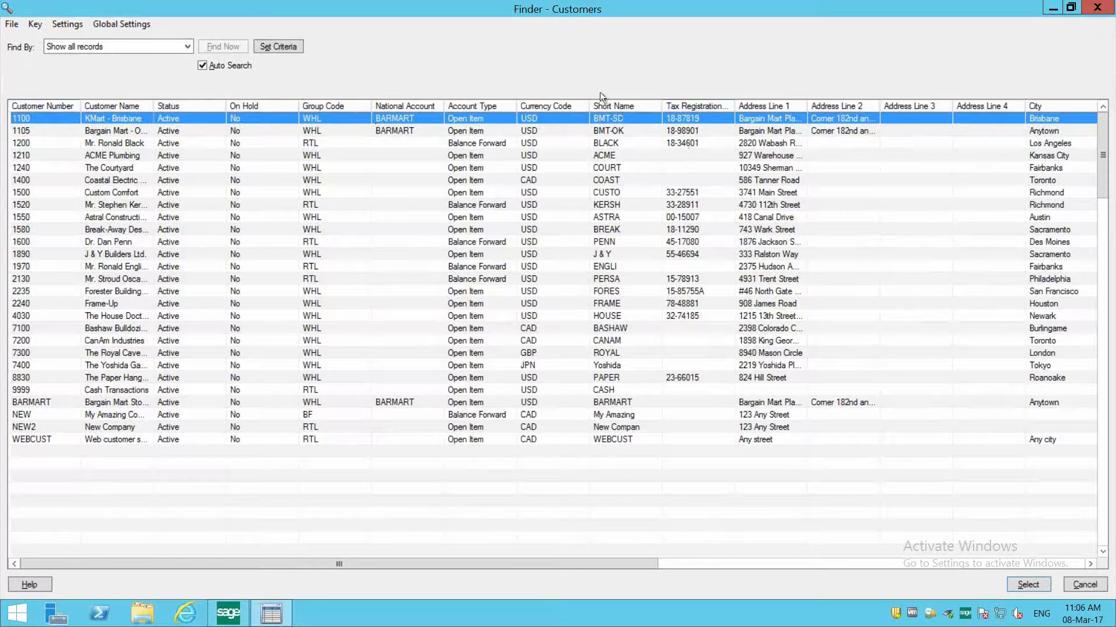
click(100, 46)
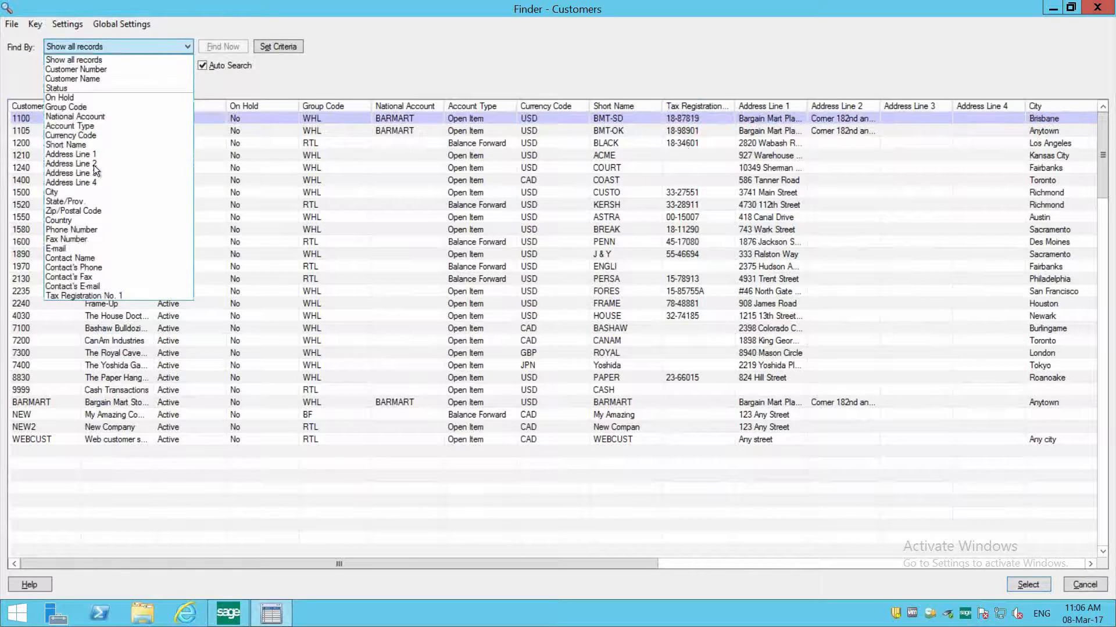
click(98, 297)
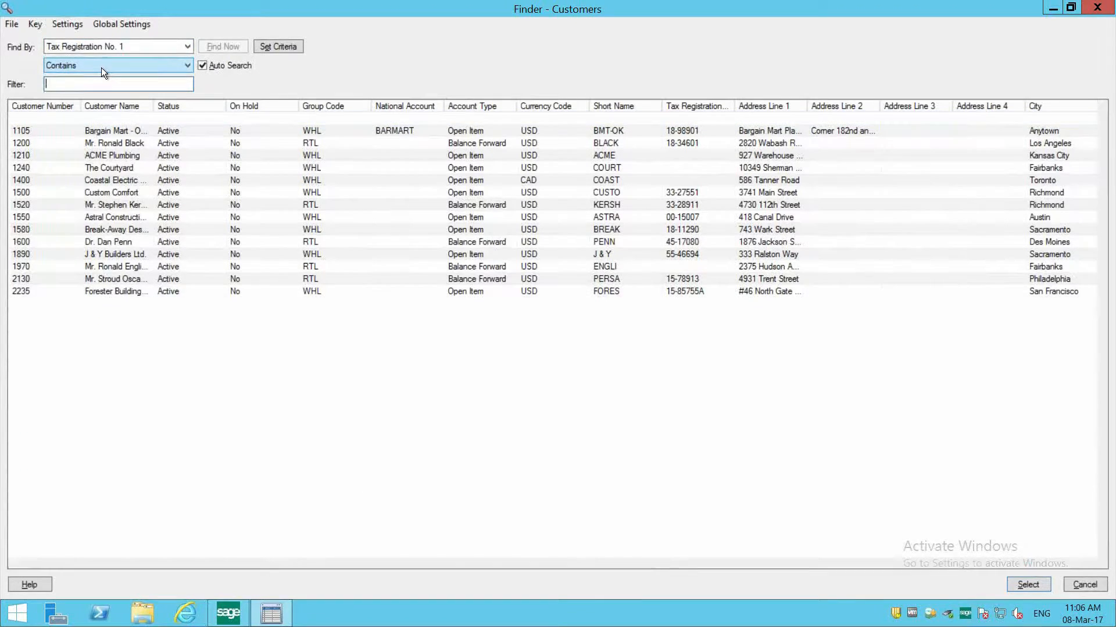
text(878)
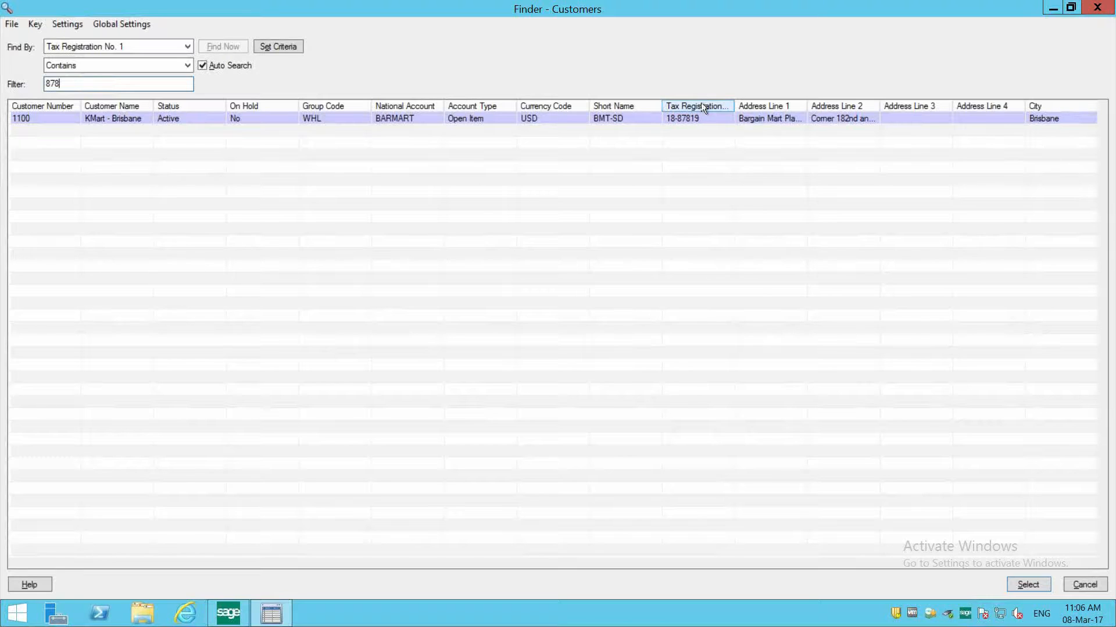
- Place a widened Tax Registration No. 1 column after Customer Name, and choose KMart - Brisbane as the invoice's customer
drag(700, 102, 209, 107)
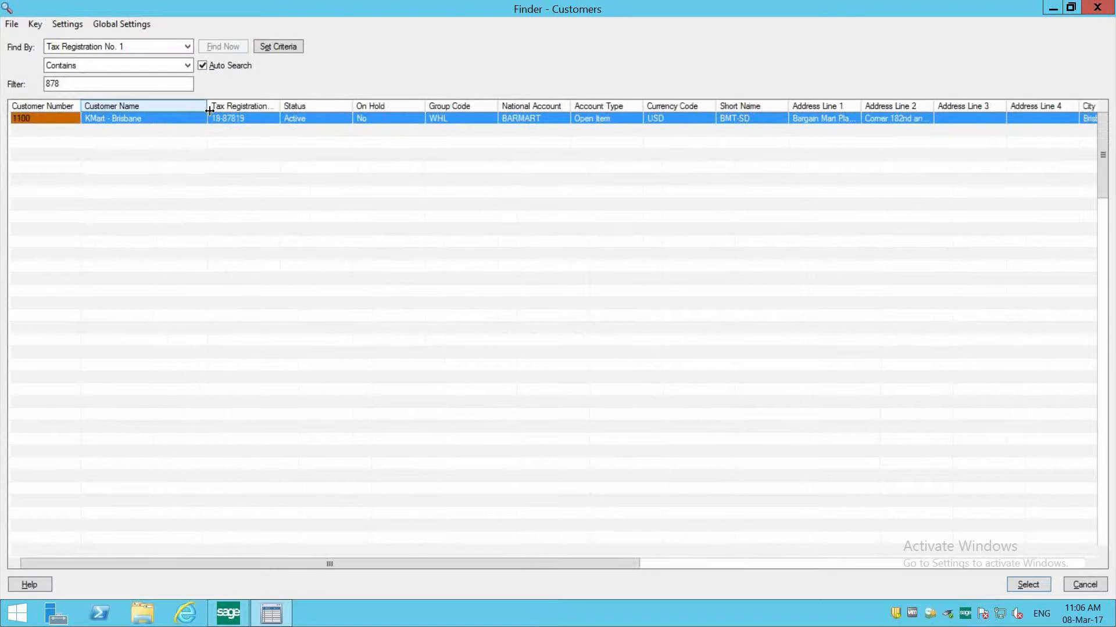
drag(354, 106, 366, 102)
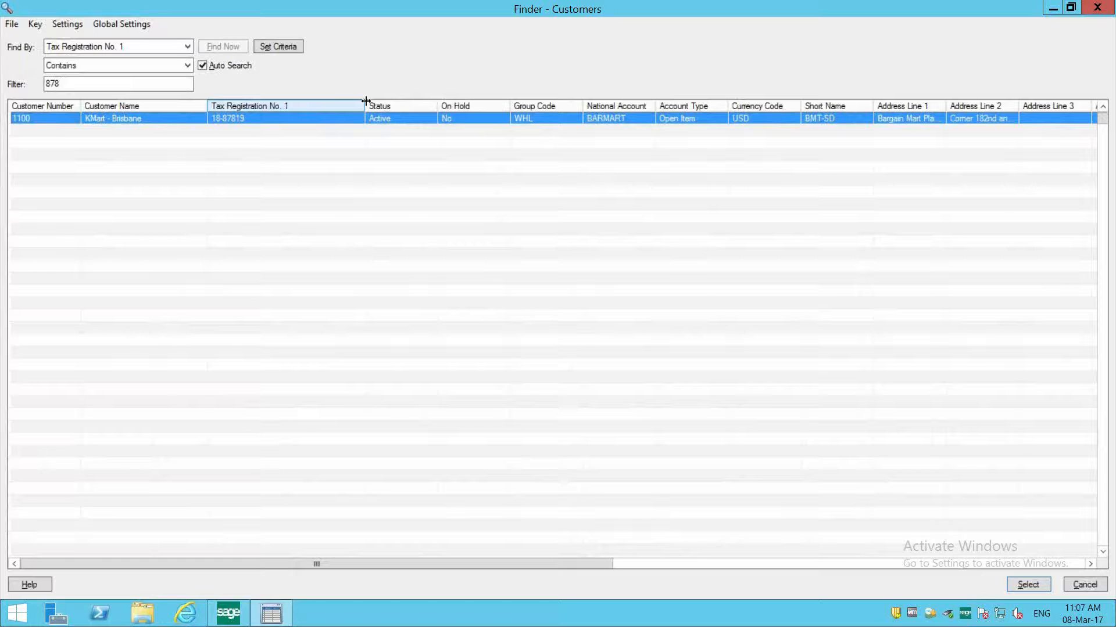
click(270, 119)
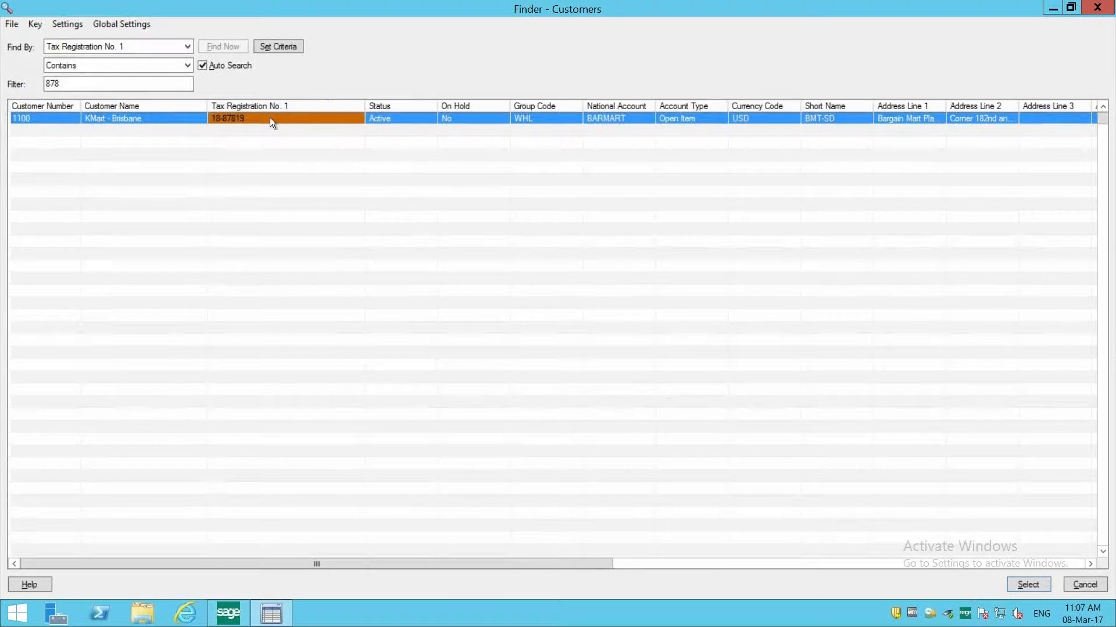
double_click(269, 118)
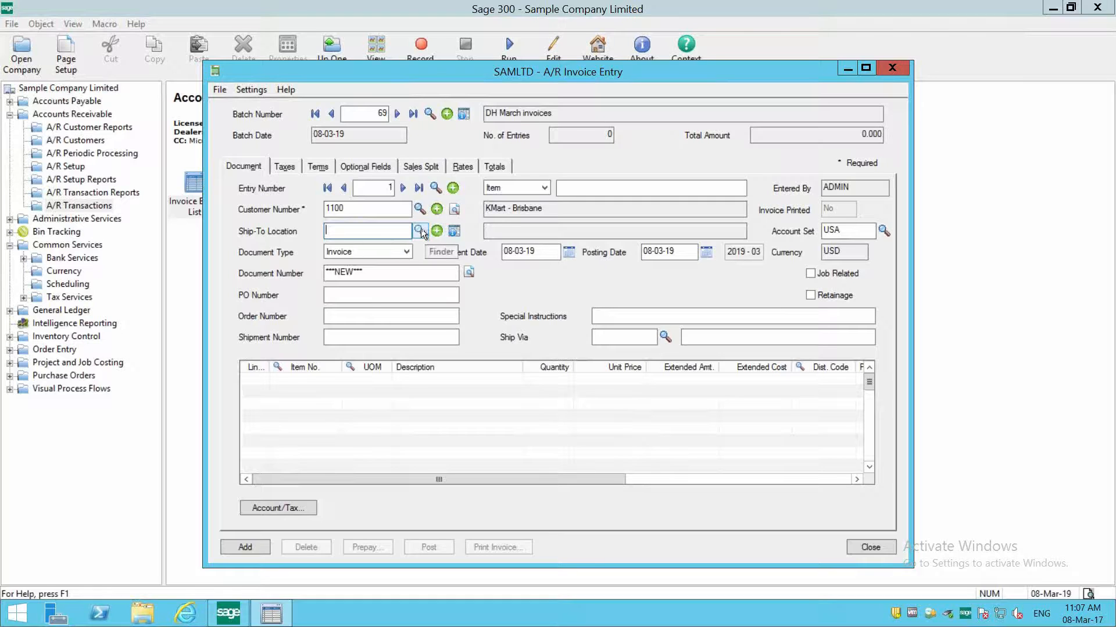
- Review the invoice's document type options, document date, posting date and document number
click(403, 252)
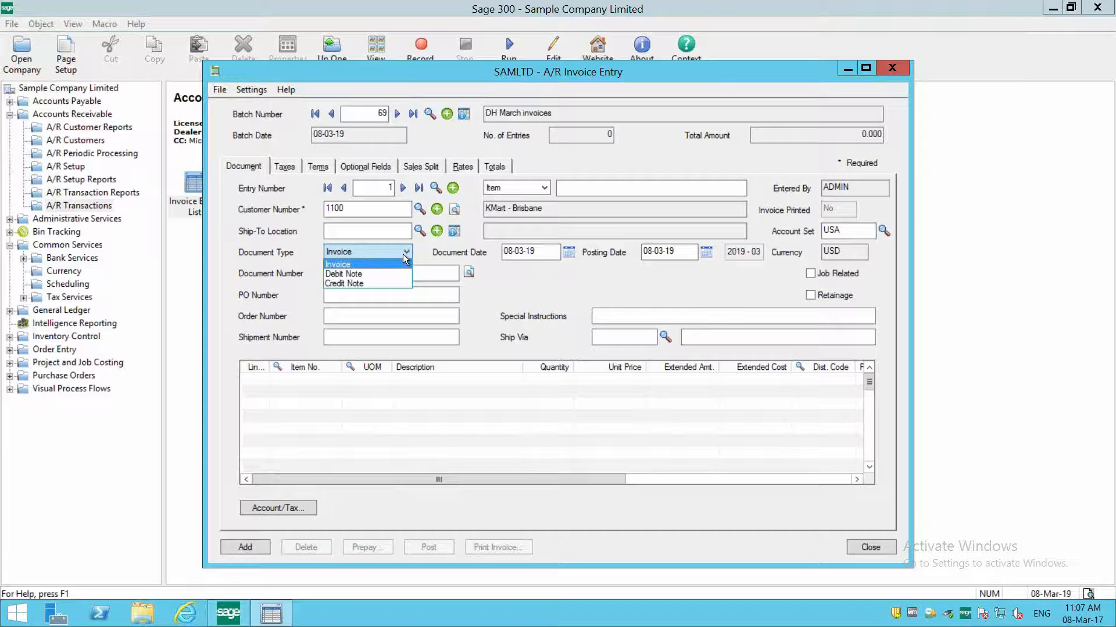
click(406, 252)
key(Tab)
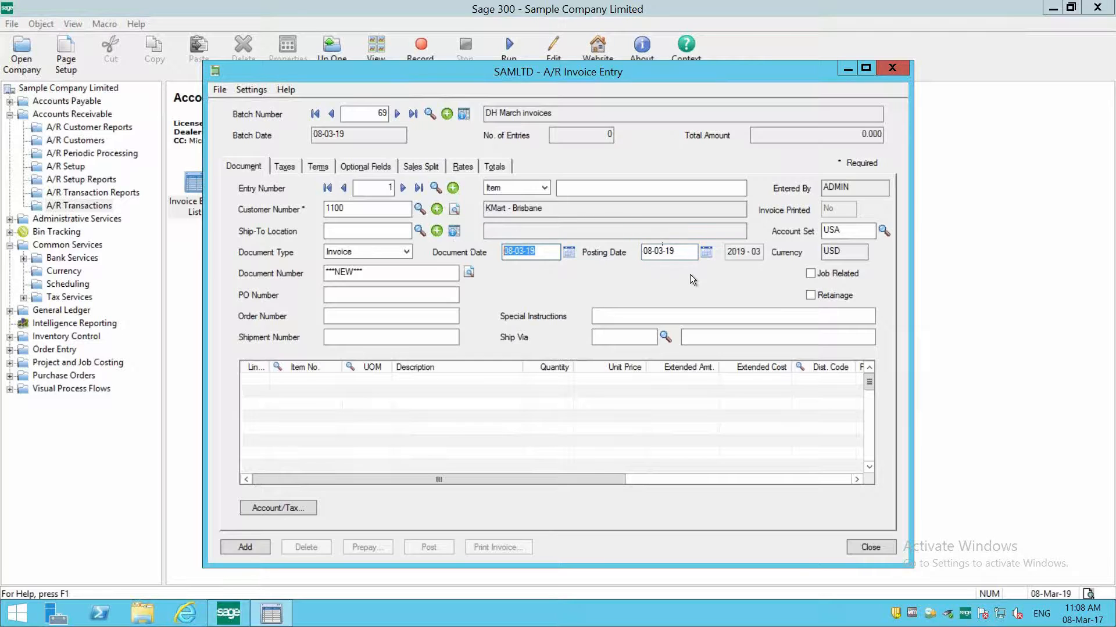
click(675, 251)
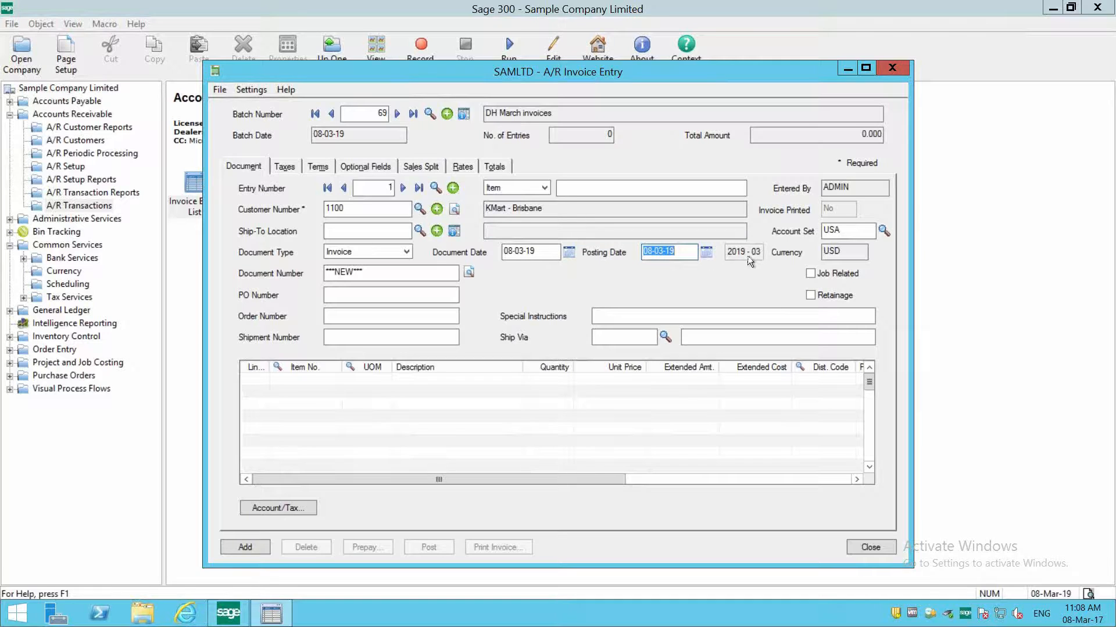
drag(400, 272, 297, 271)
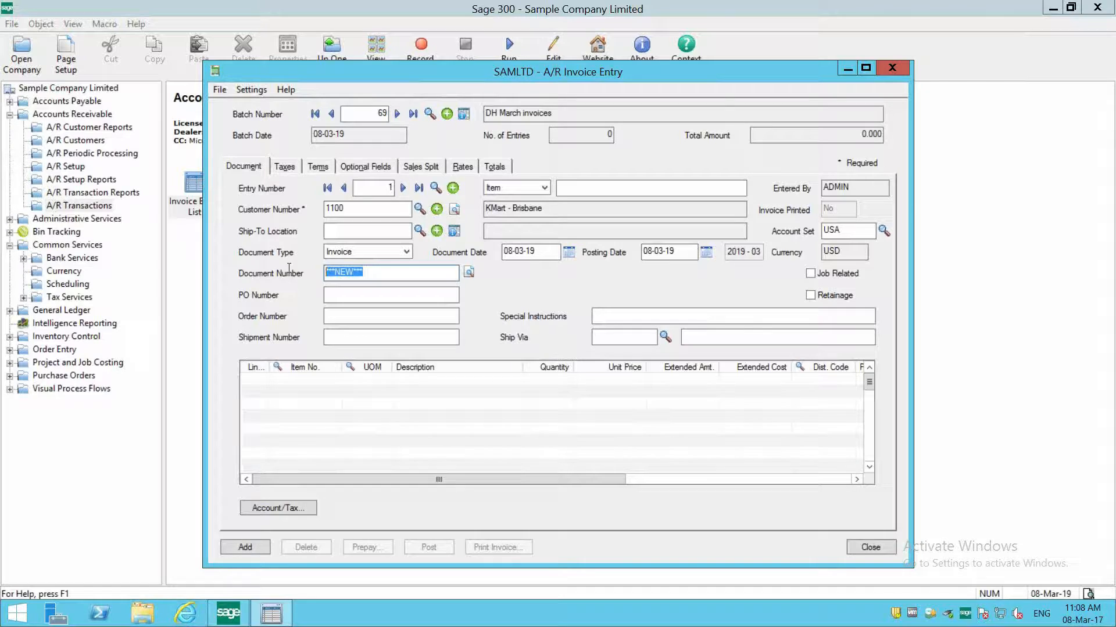
- Enter the purchase order number in PO Number and set the special instructions to "Delivery Instructions"
click(332, 293)
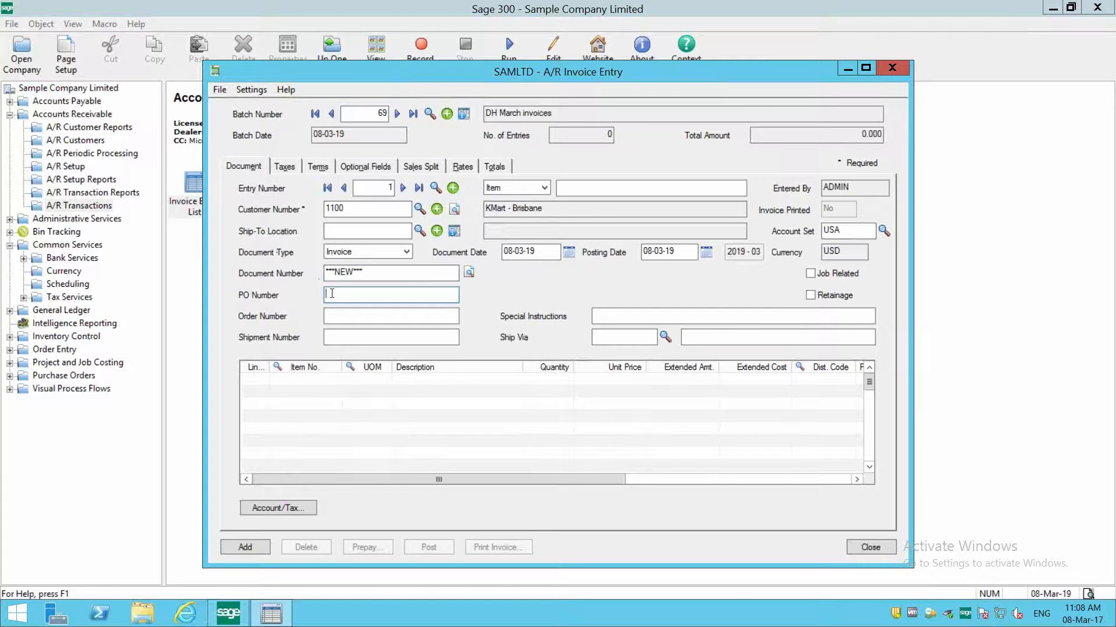
text(PO01329)
key(Tab)
key(Tab)
key(Tab)
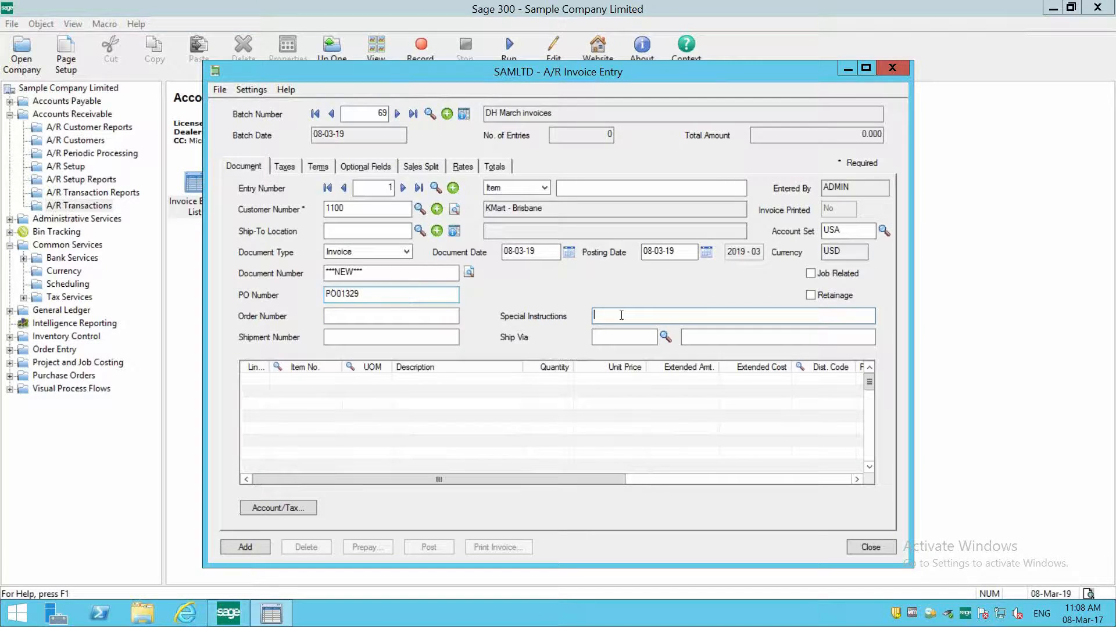
text(Delivery Instructions)
key(Tab)
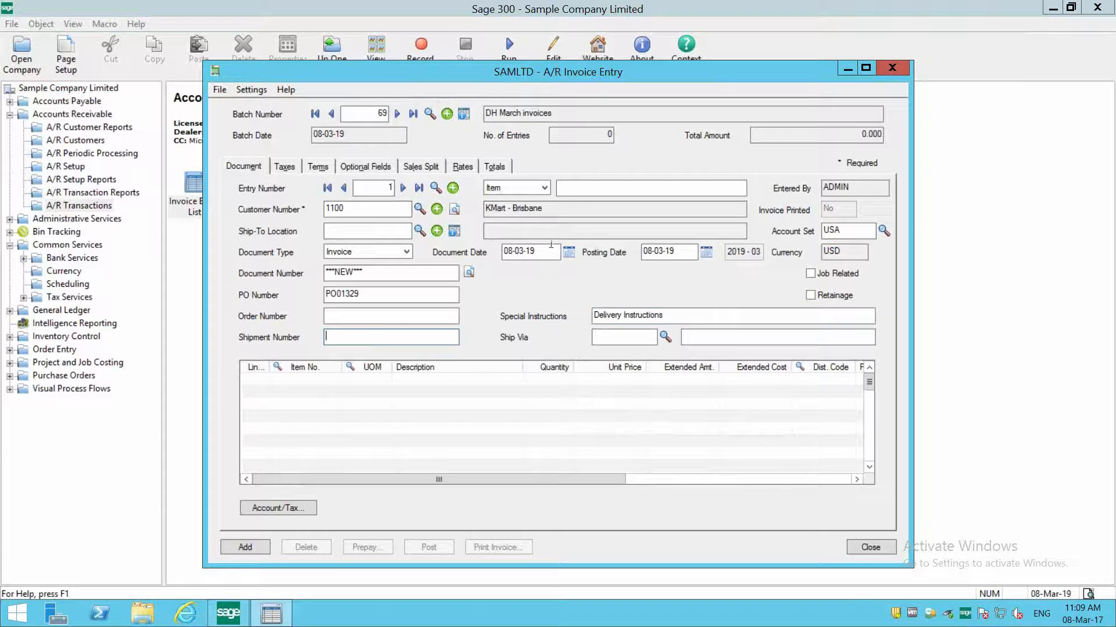
- Look up the ship-via codes and set the invoice's Ship Via to EPS, Express Parcel Service
click(664, 338)
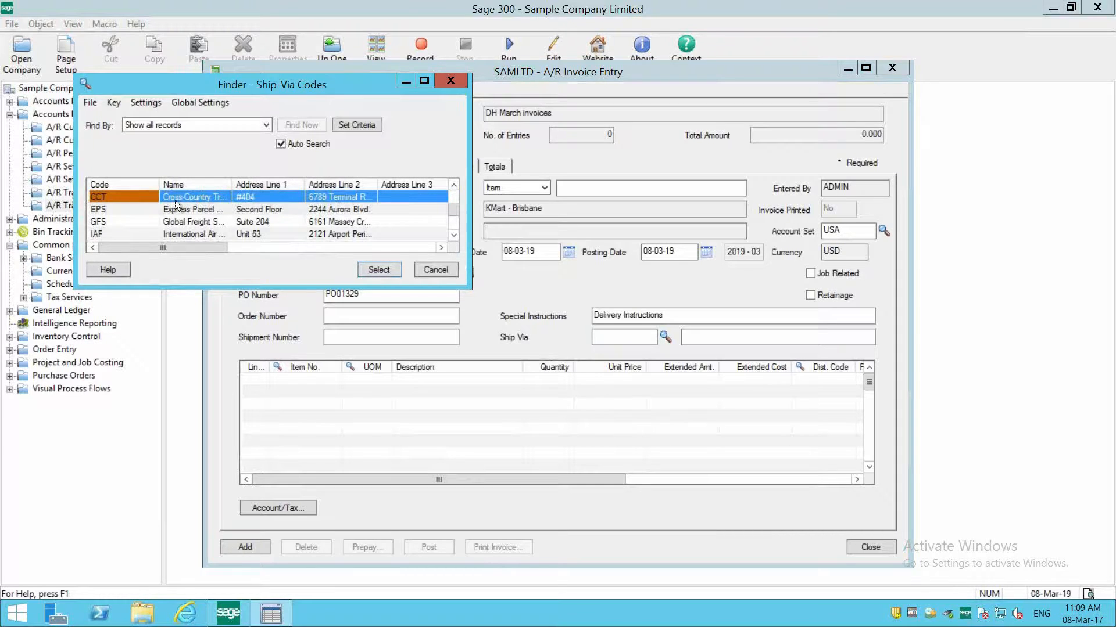
click(204, 209)
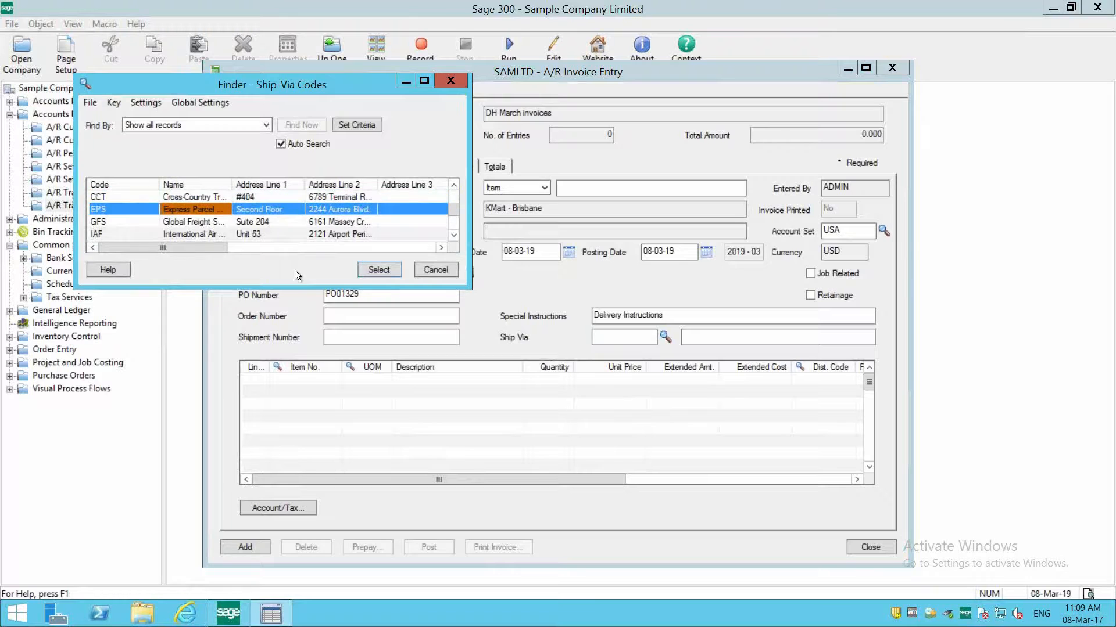
click(367, 271)
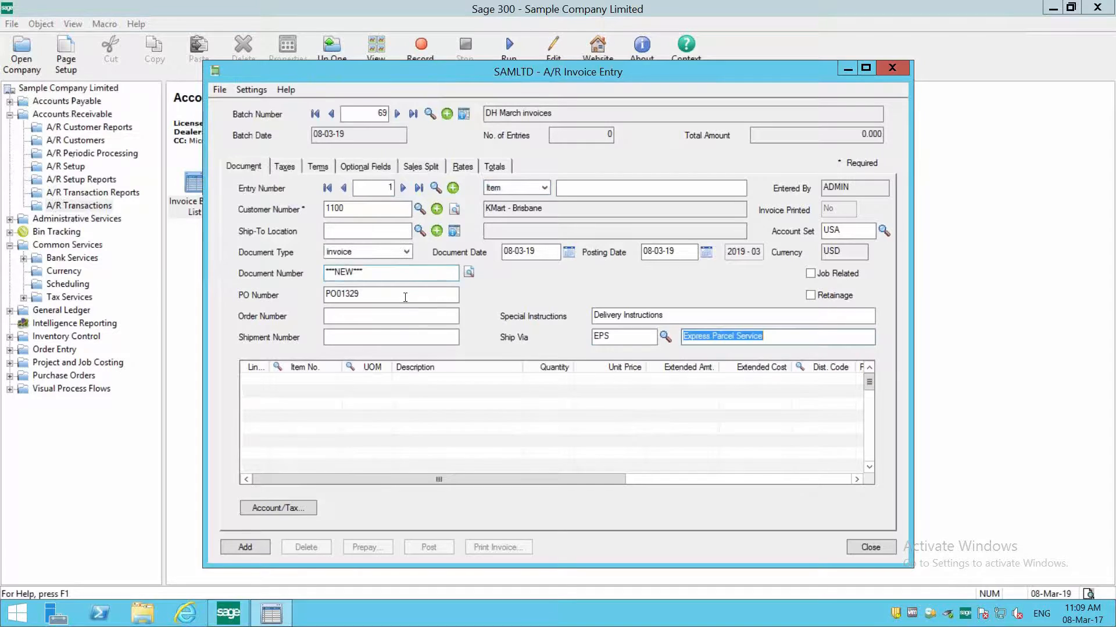
- Add item BK-360, Swivel Mounting Bracket, as the first detail line with EA as its unit of measure
click(314, 379)
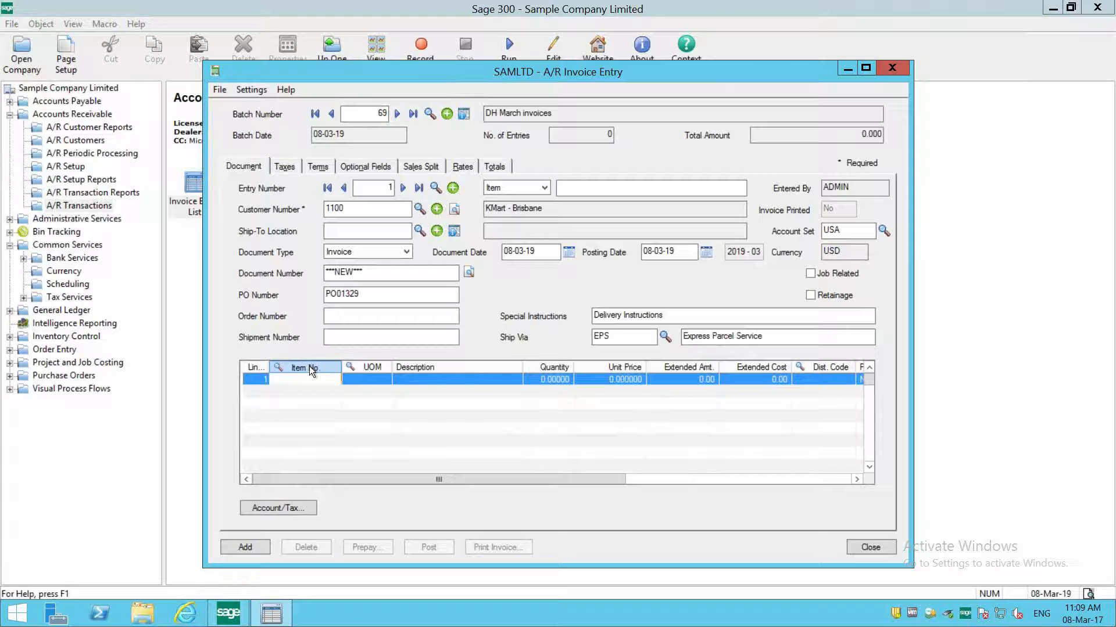
key(F5)
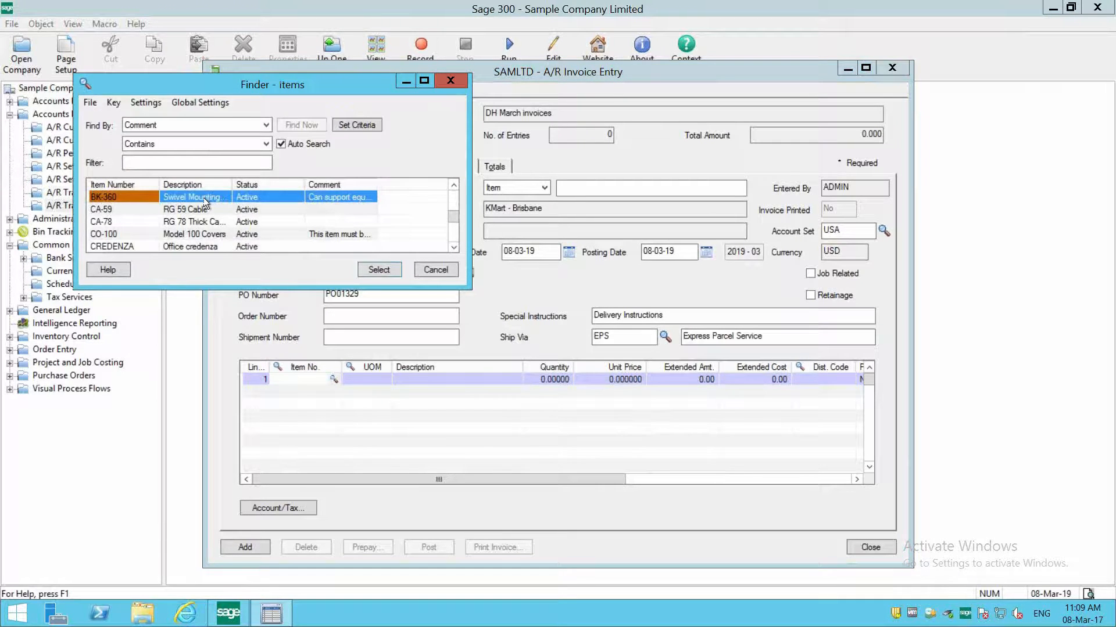
double_click(203, 198)
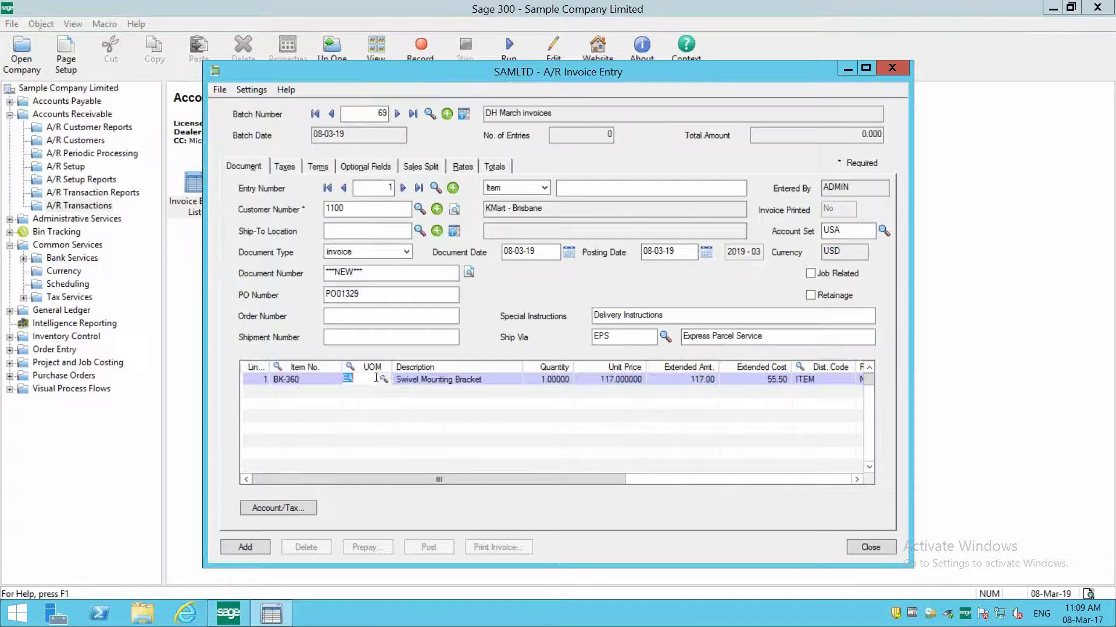
click(383, 377)
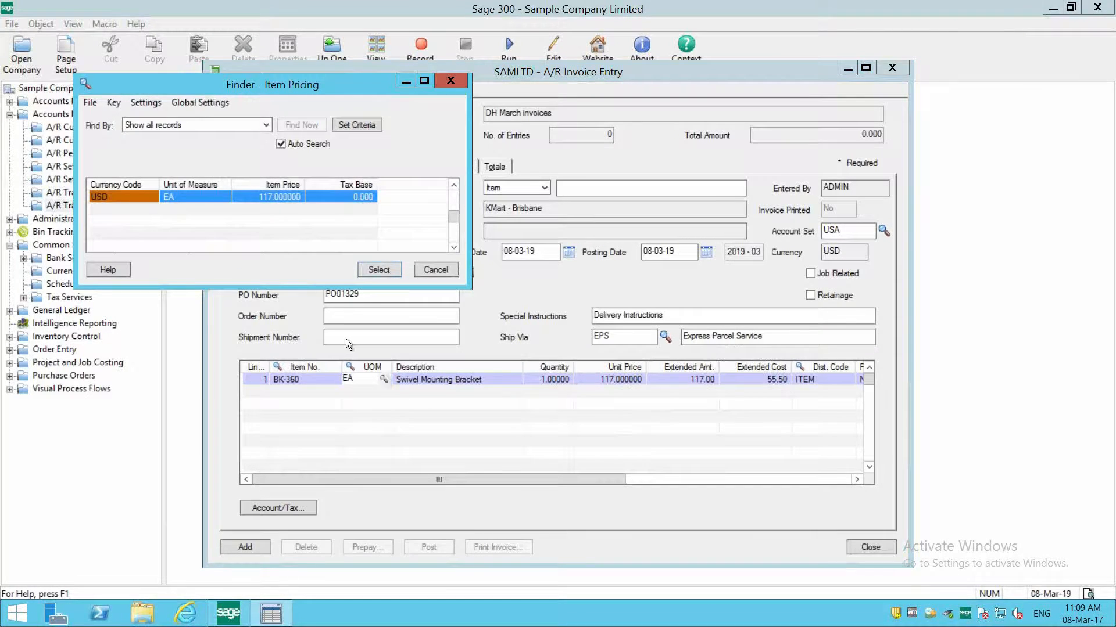
click(377, 268)
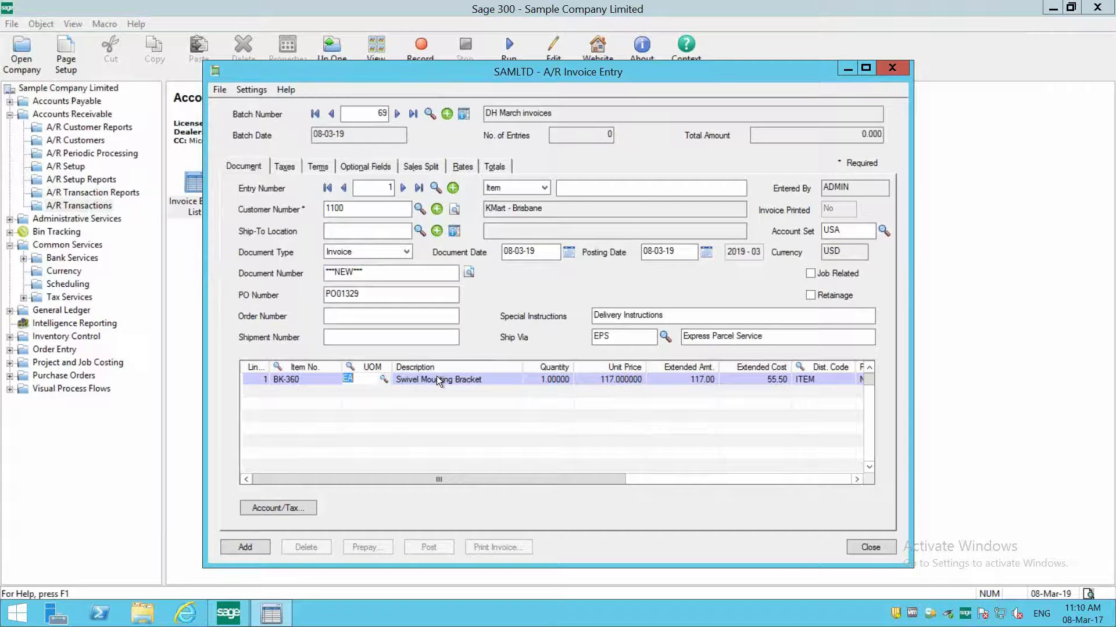
- Append "(Prefers Black spot)" to the description of the Swivel Mounting Bracket line
click(437, 378)
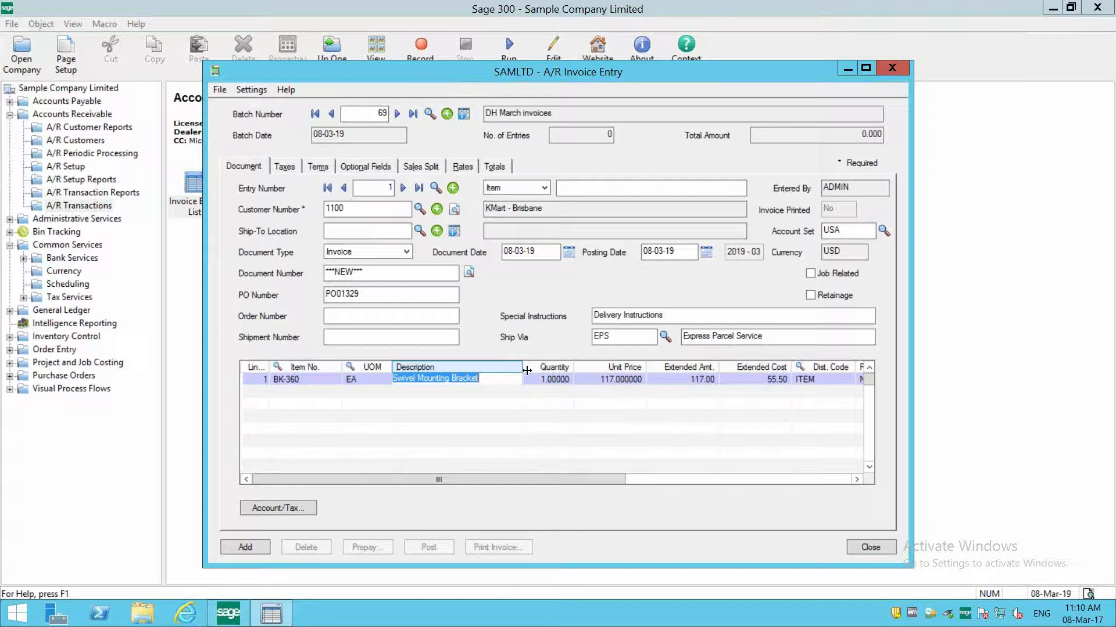
key(End)
text(()
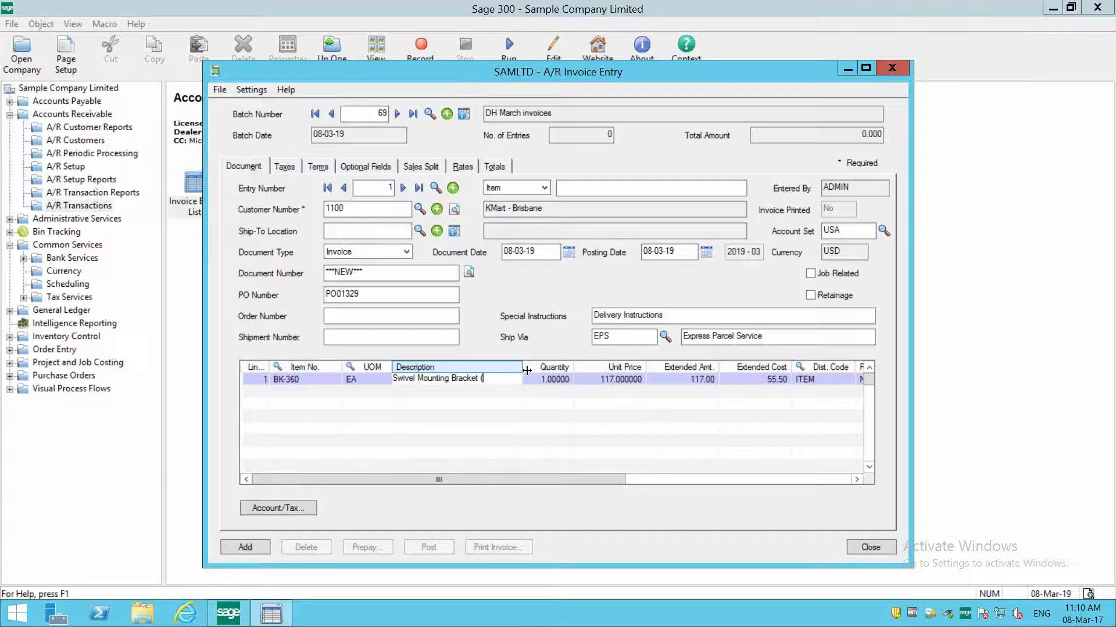
text(Prefer)
text(s )
text(B)
text(lack one))
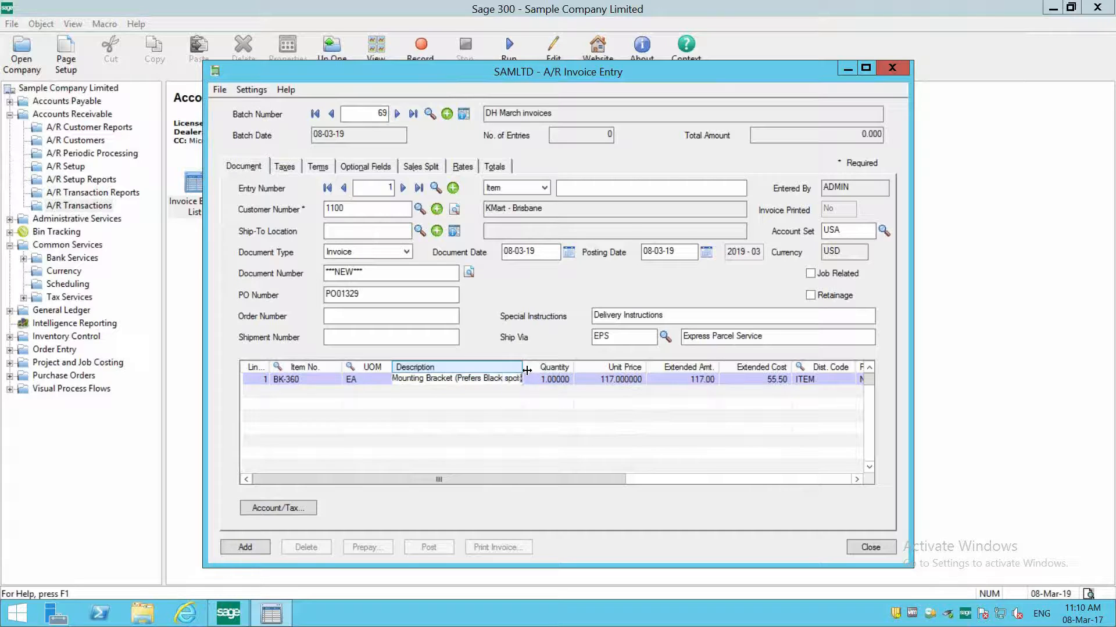
- Set the first line's quantity to 12 and check its unit price and extended amount
double_click(570, 379)
text(12)
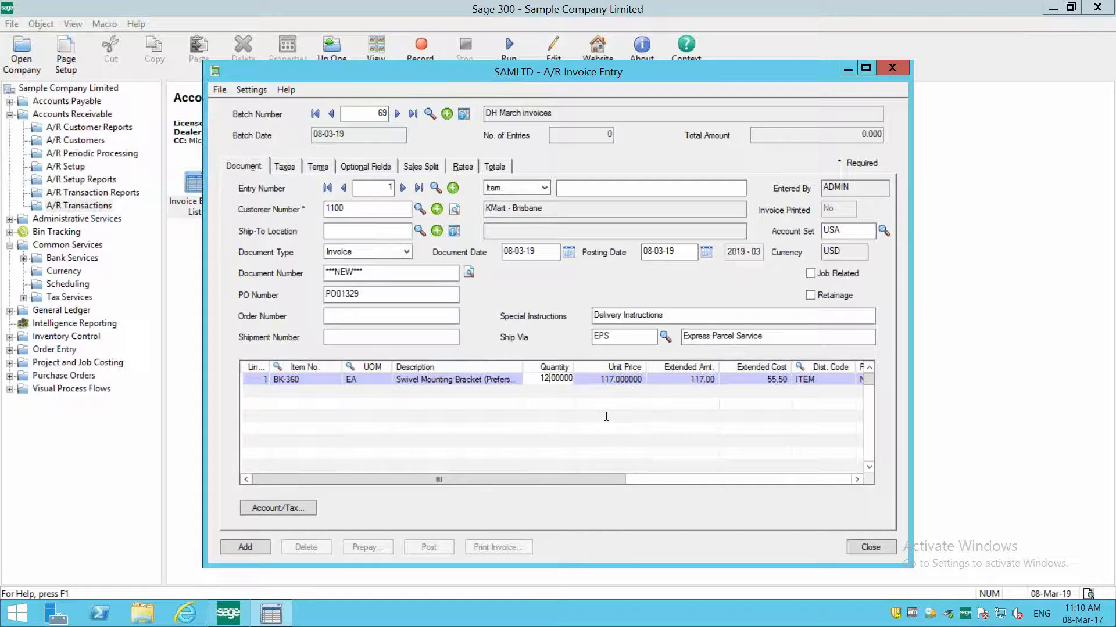
double_click(636, 384)
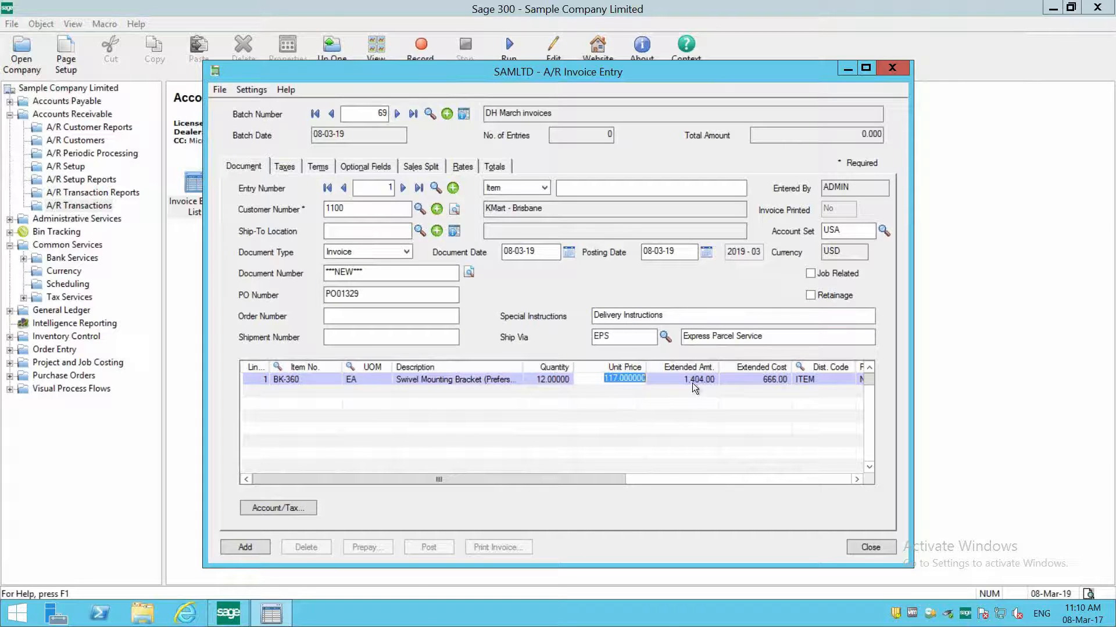
click(657, 381)
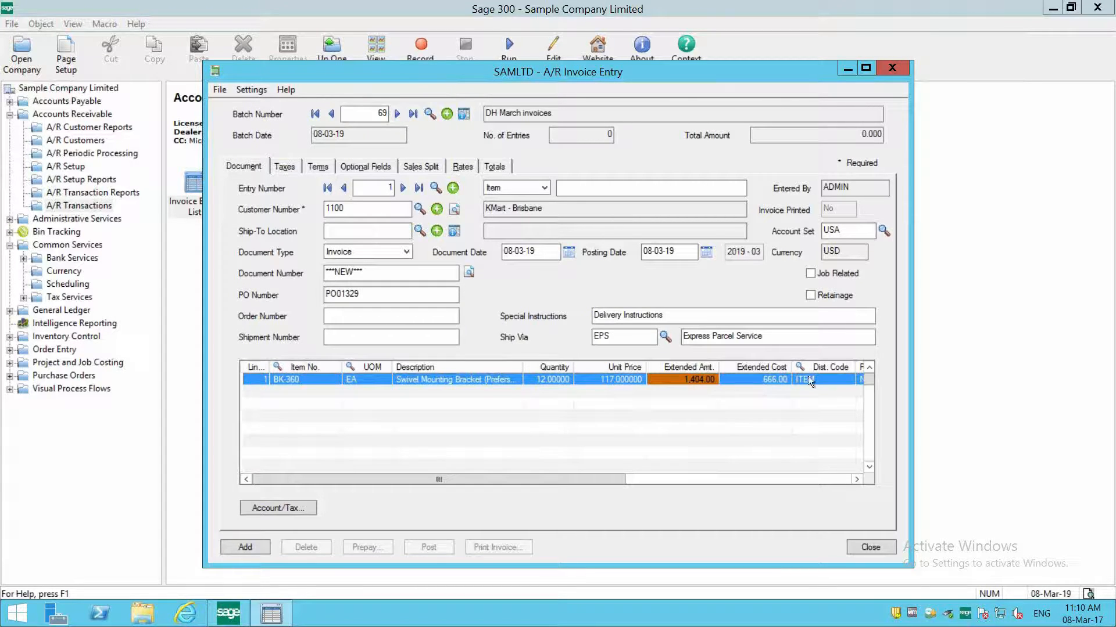
- Try the line's Print Comment setting as Yes, return it to No, and check the item comment
click(720, 481)
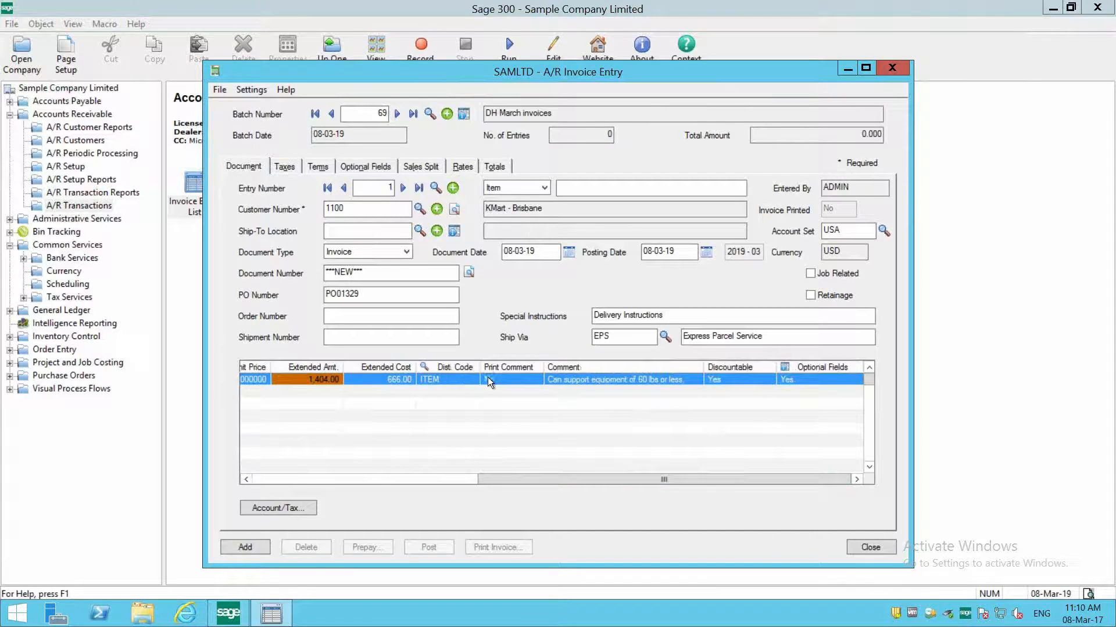
click(518, 381)
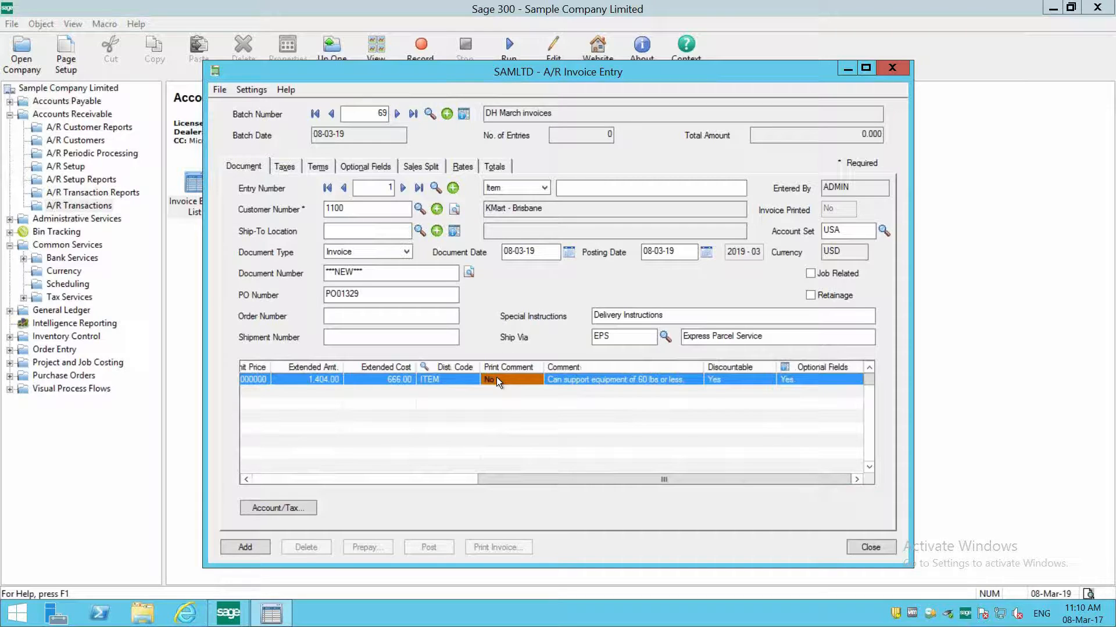
click(563, 382)
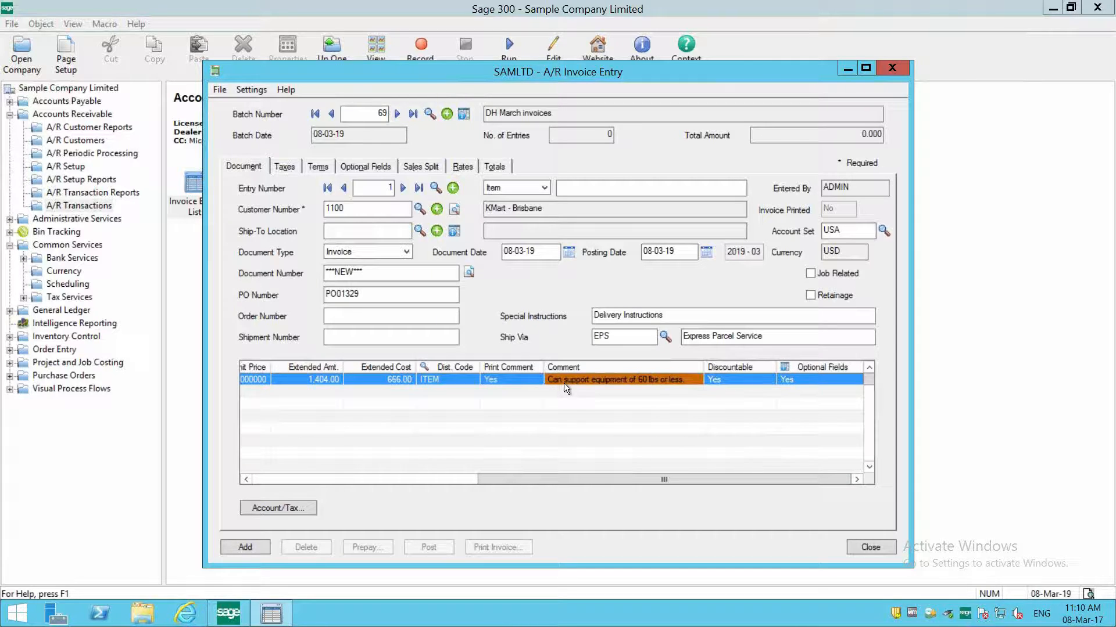
double_click(502, 382)
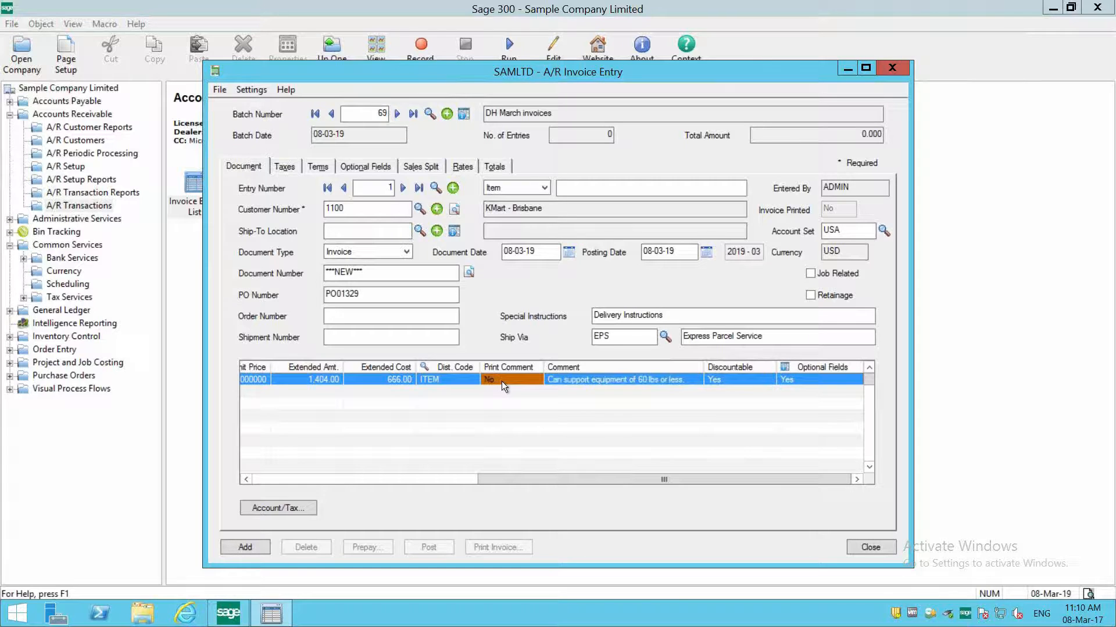
click(570, 380)
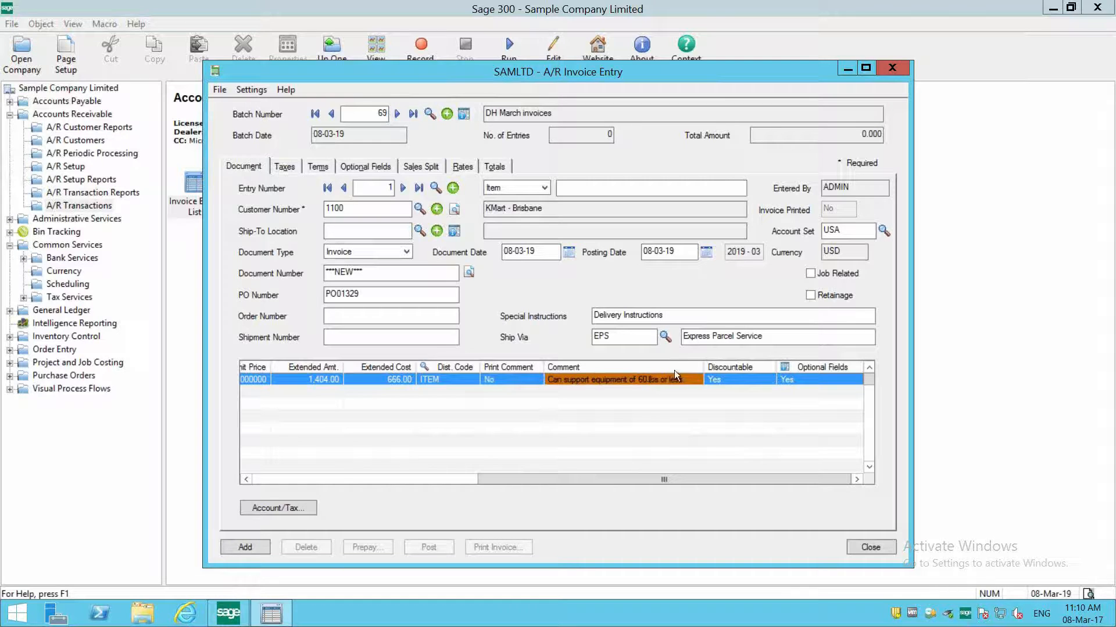
- In the line's optional fields, set the COLOR value to Black and close the optional fields
click(797, 368)
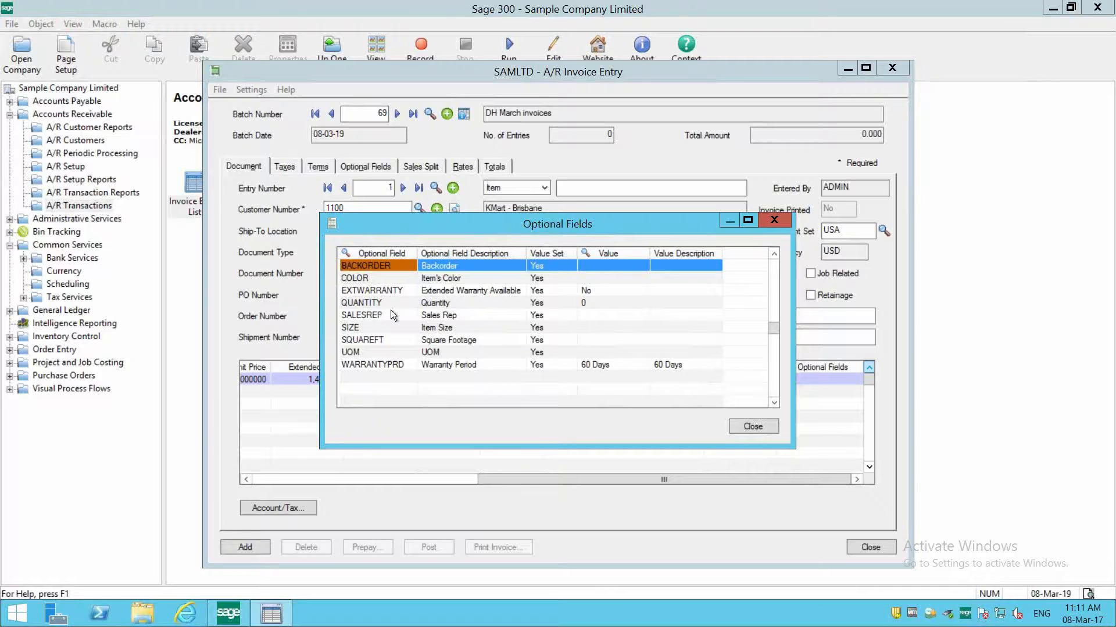
click(593, 315)
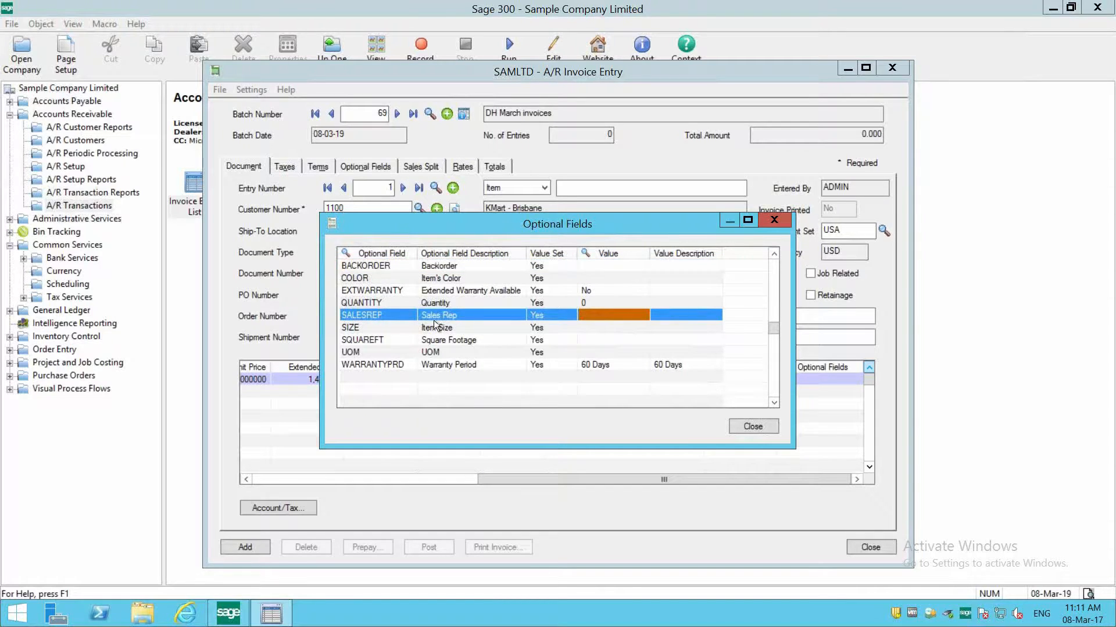
click(587, 277)
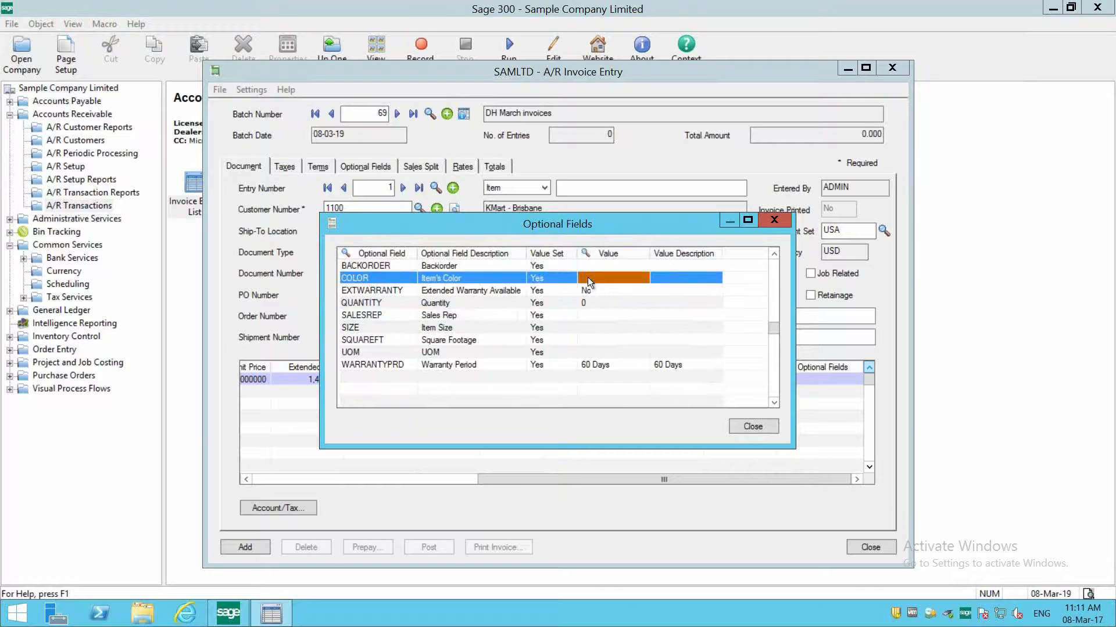
click(584, 251)
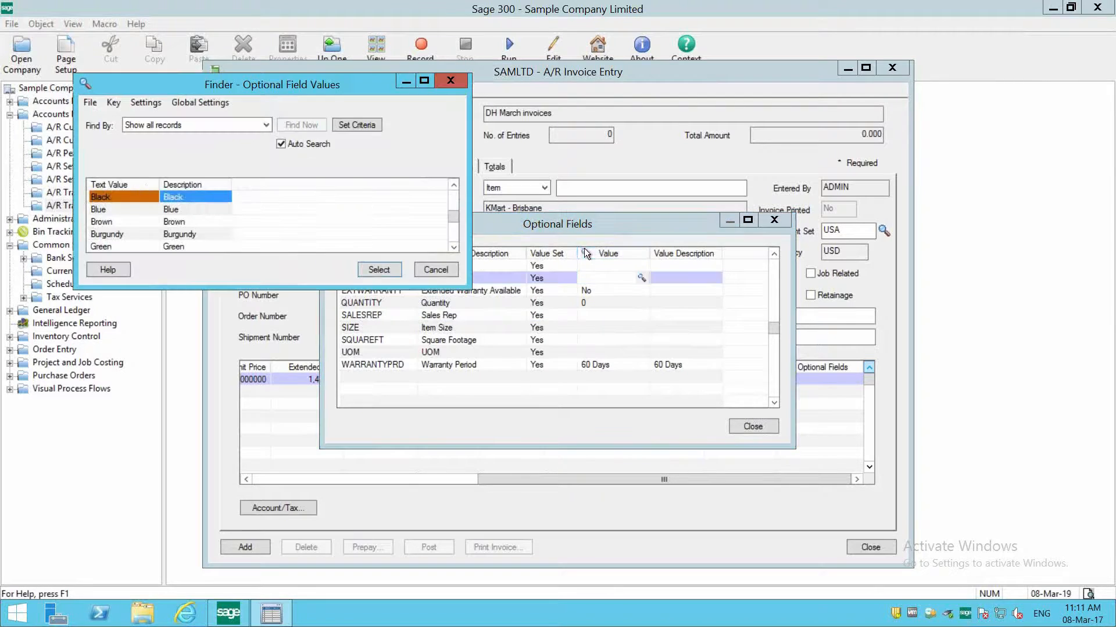
double_click(116, 198)
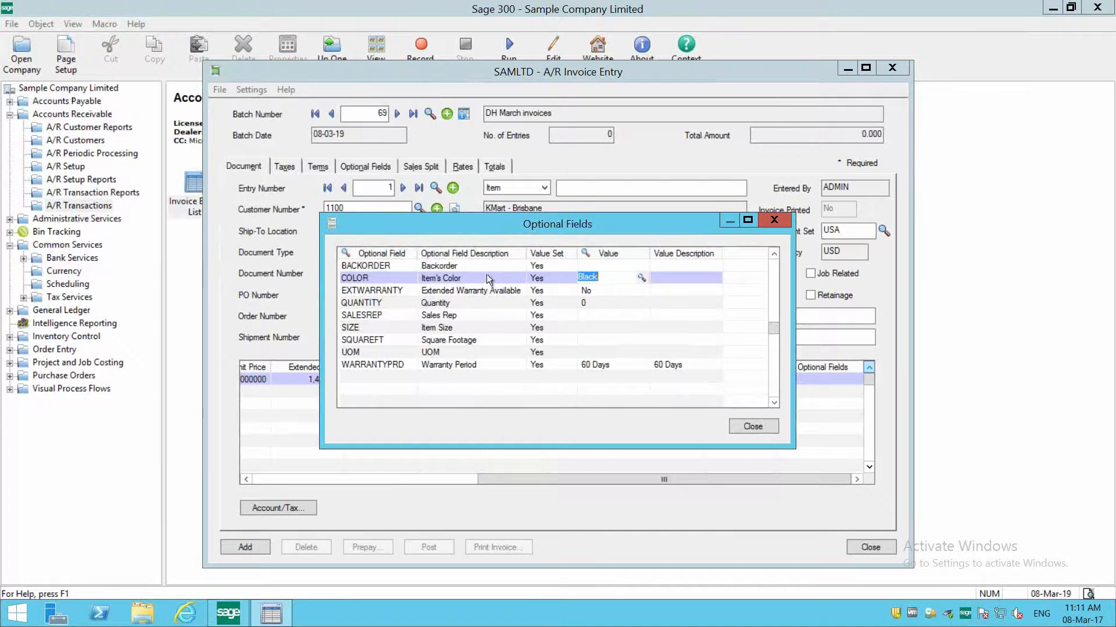
click(671, 281)
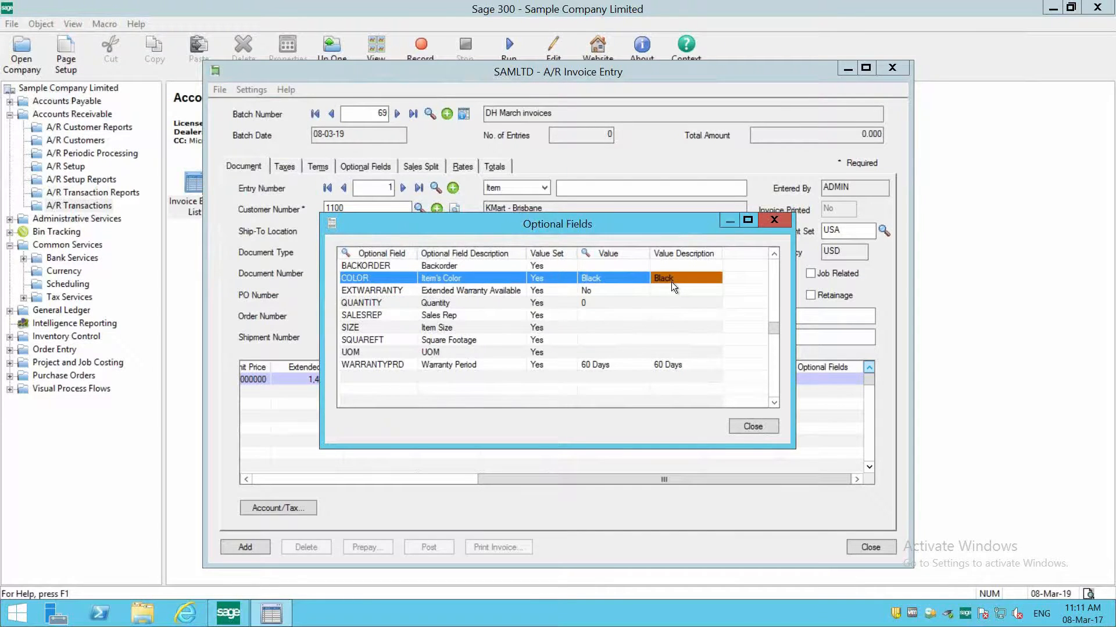
click(752, 427)
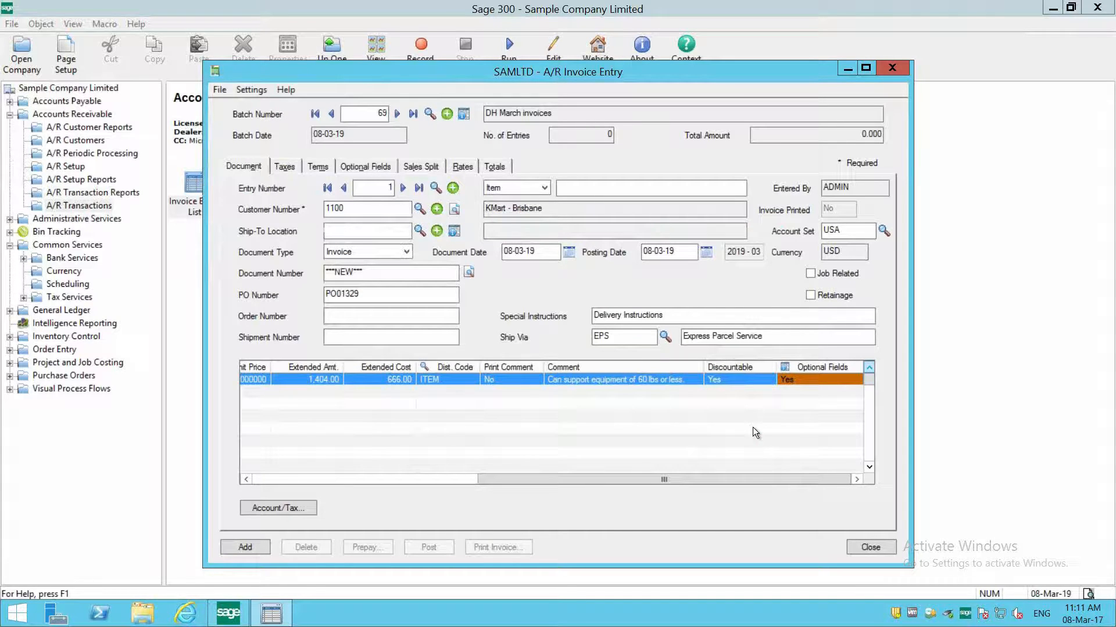
- Insert a second BK-360 detail line and review the Quick Mode settings for entries and lines
key(Insert)
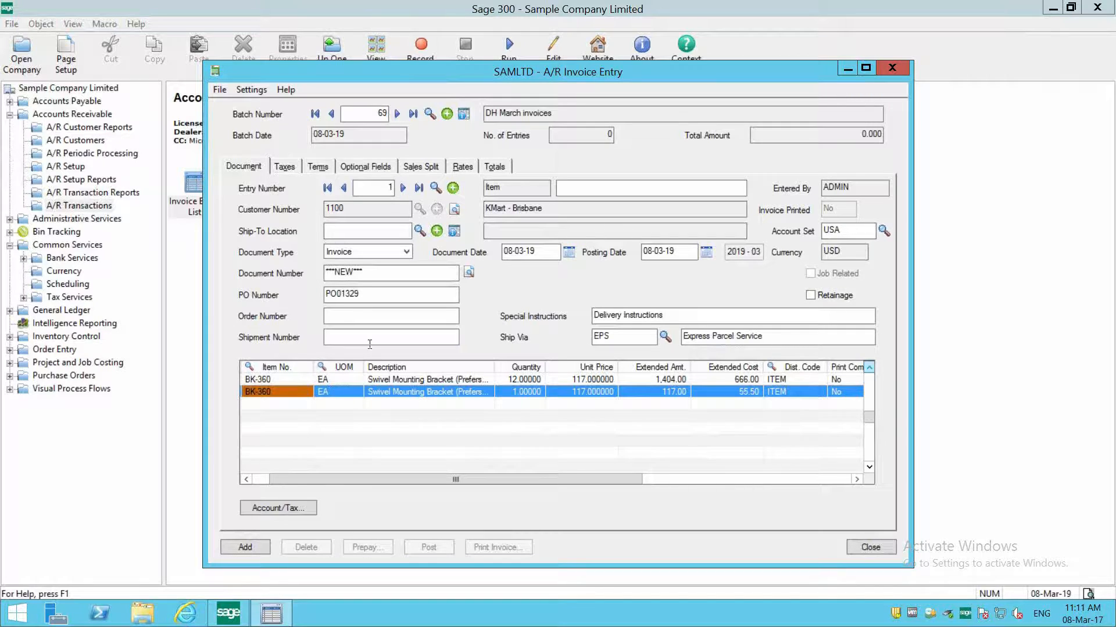
click(243, 91)
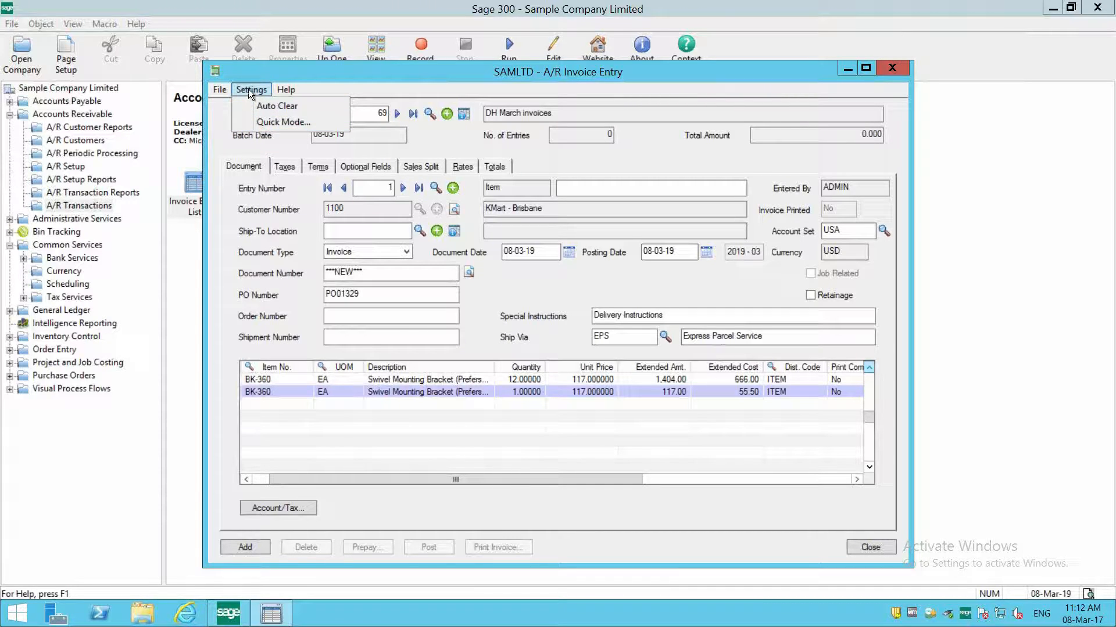
click(256, 124)
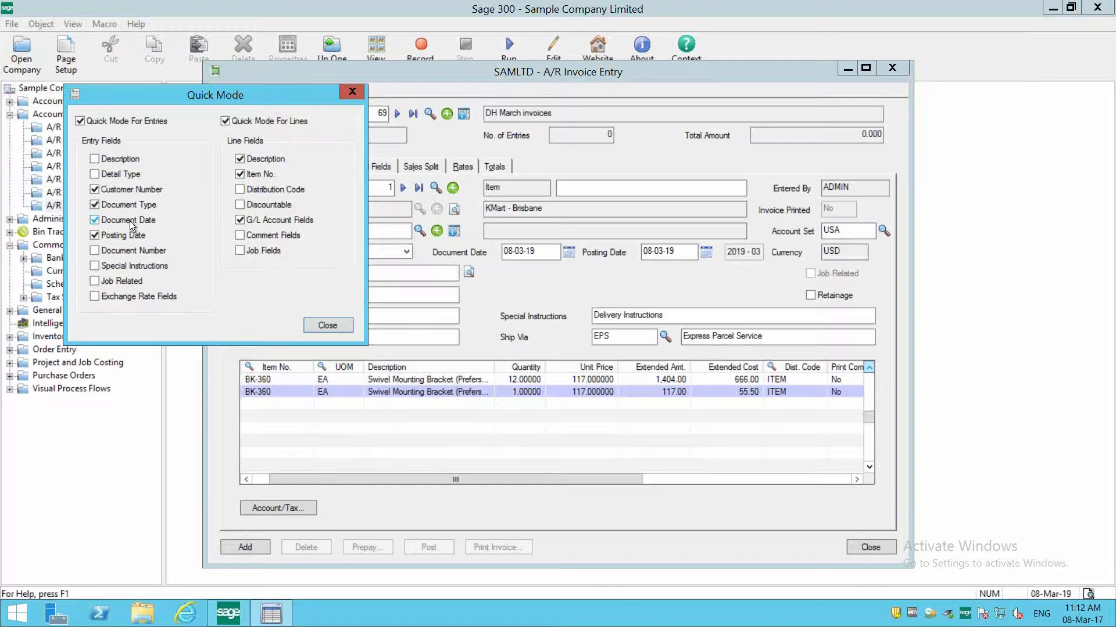
click(327, 326)
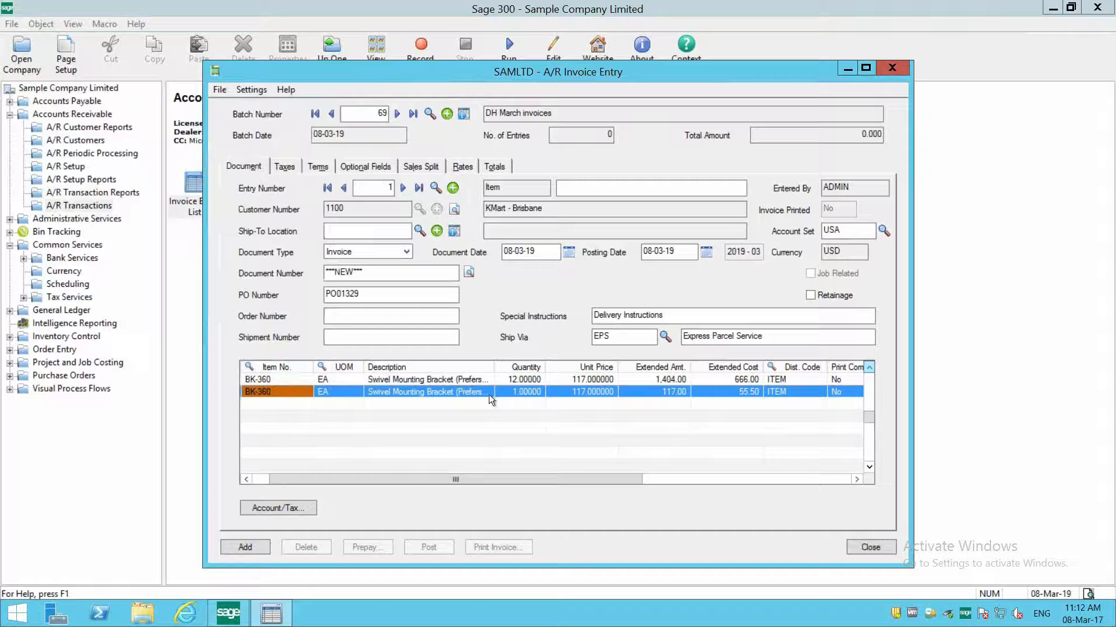
- Set the quantity of the second BK-360 line to 32 and move on to its extended cost
click(503, 392)
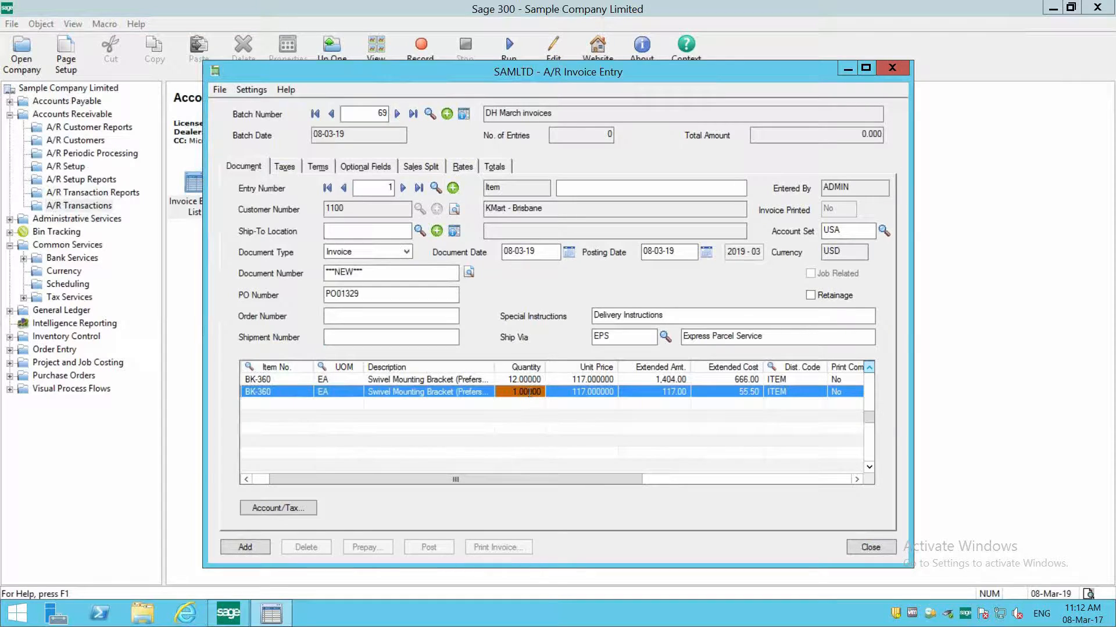
text(32)
key(Tab)
- In the second BK-360 line's optional fields, set the COLOR value to Brown and close the optional fields
key(Tab)
key(Tab)
key(Tab)
key(Tab)
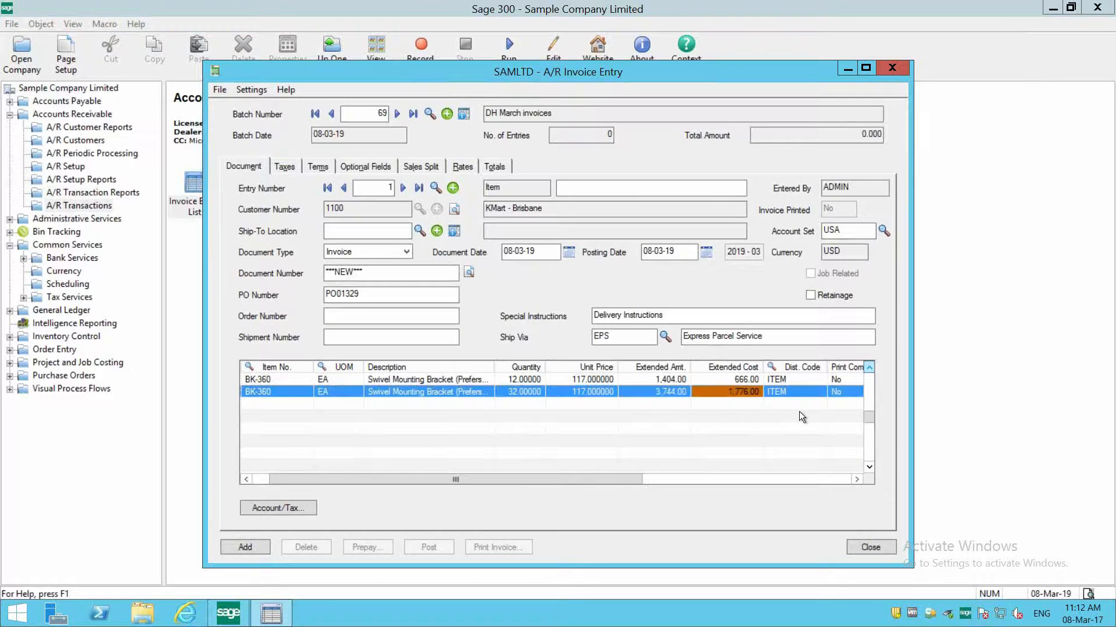
key(Tab)
key(Tab)
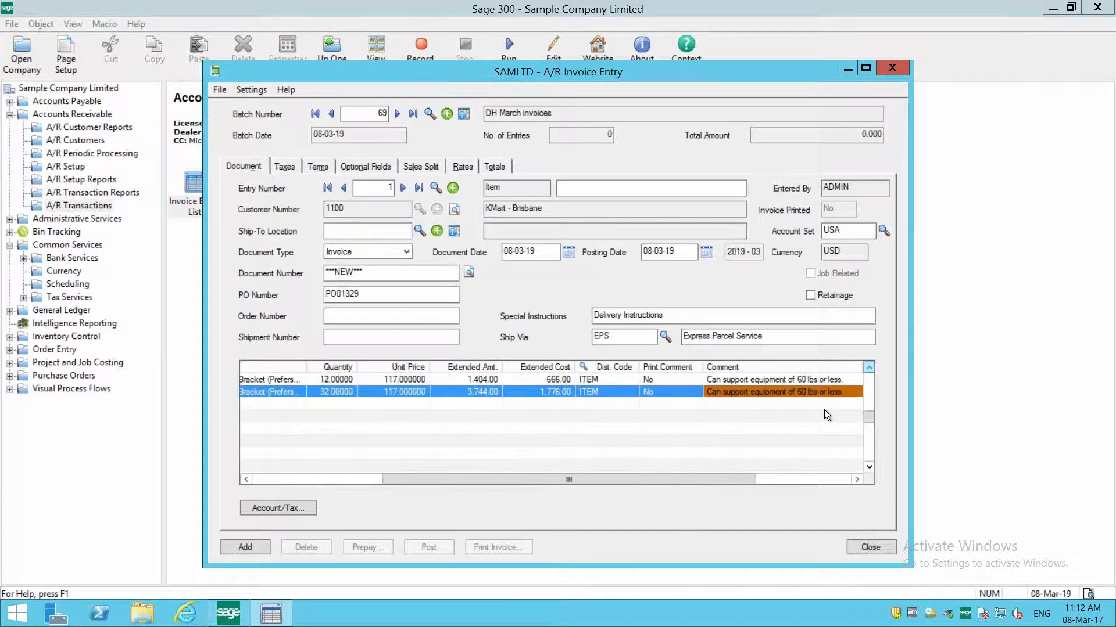
key(Tab)
click(793, 367)
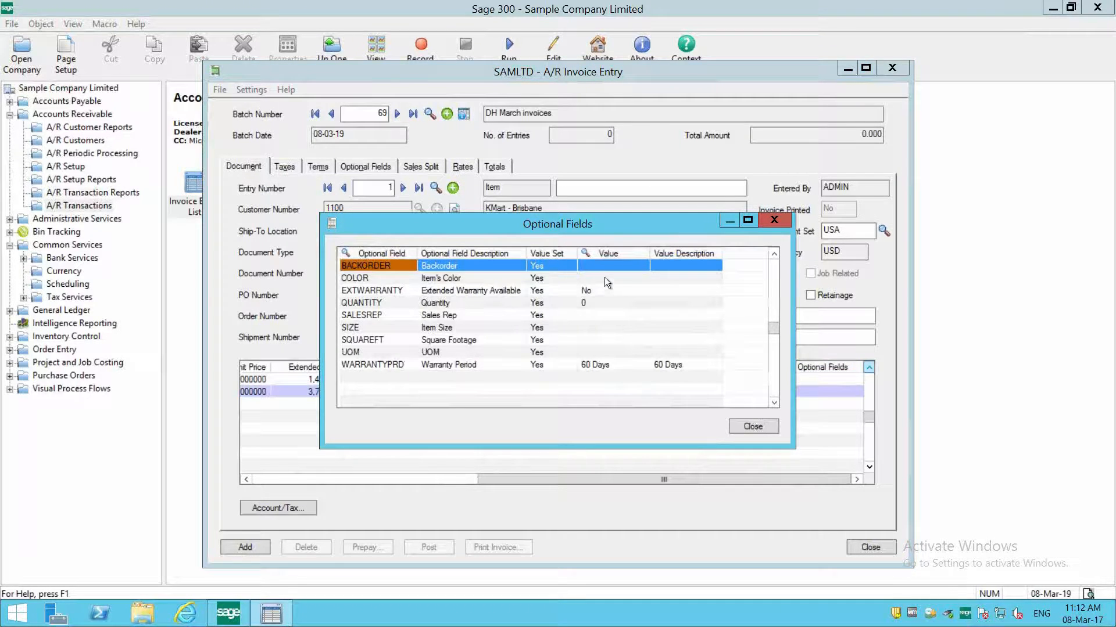
click(604, 277)
click(598, 252)
double_click(158, 222)
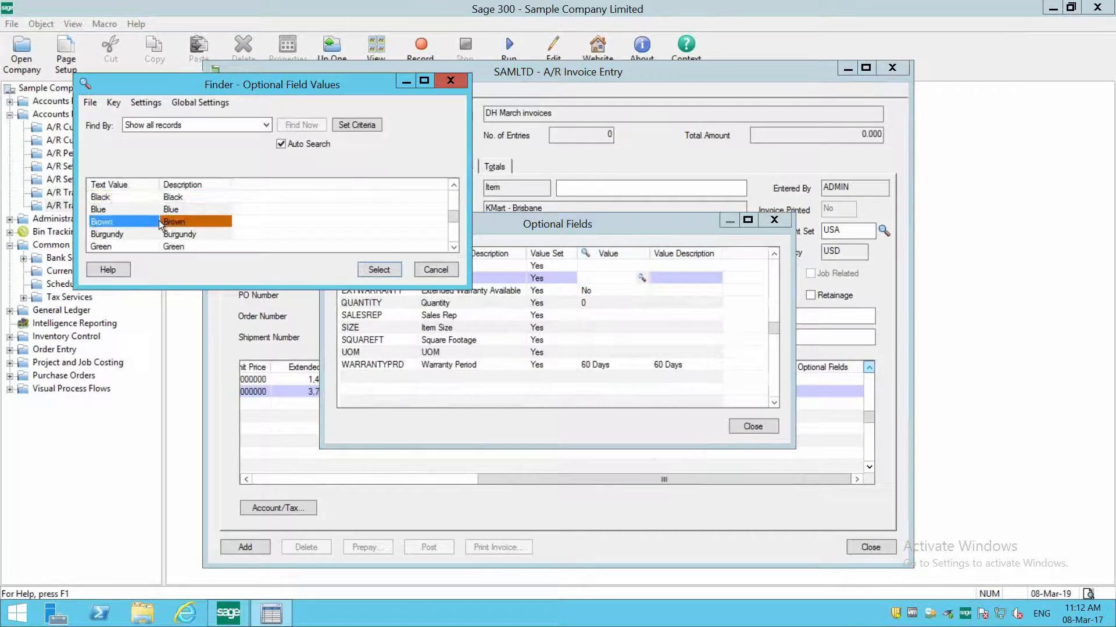
click(692, 315)
click(753, 427)
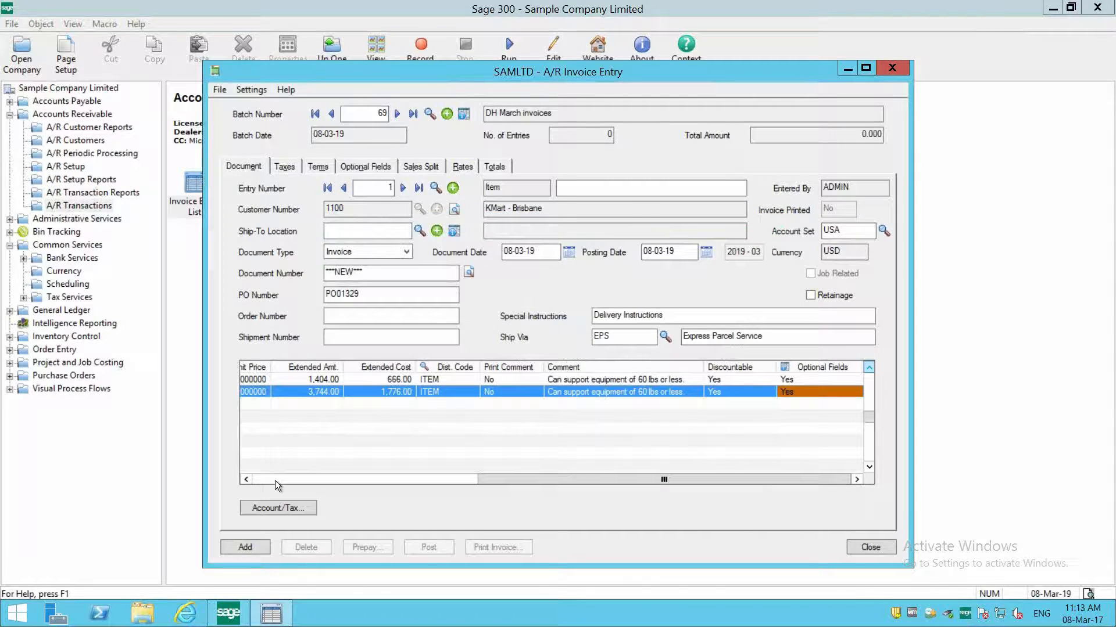
click(274, 480)
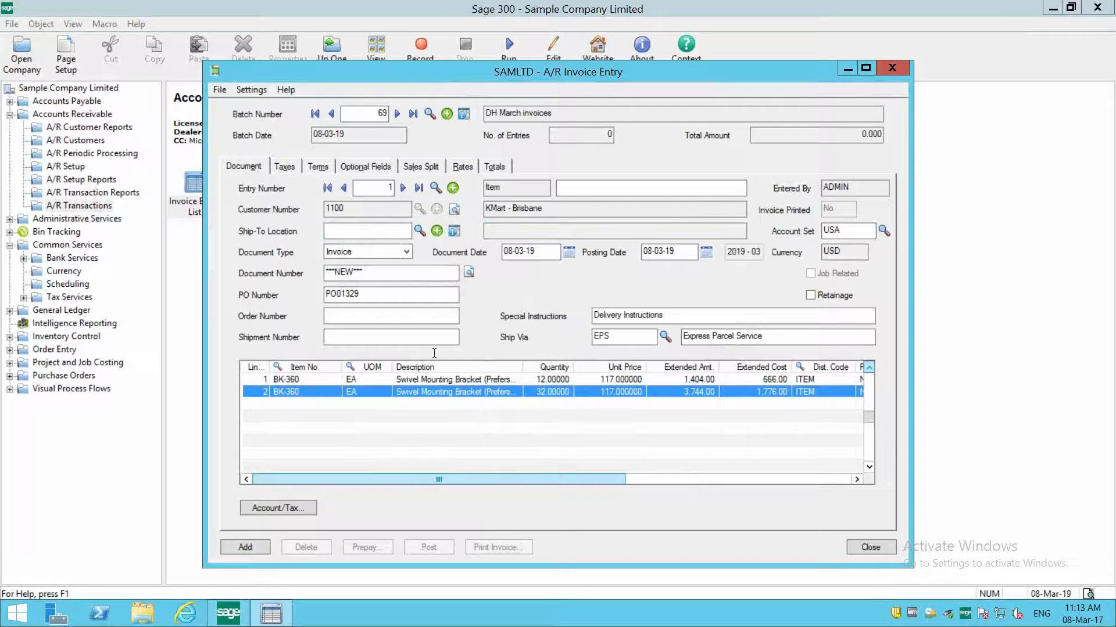
- Review the invoice's tax details and change its terms code to COD
click(288, 171)
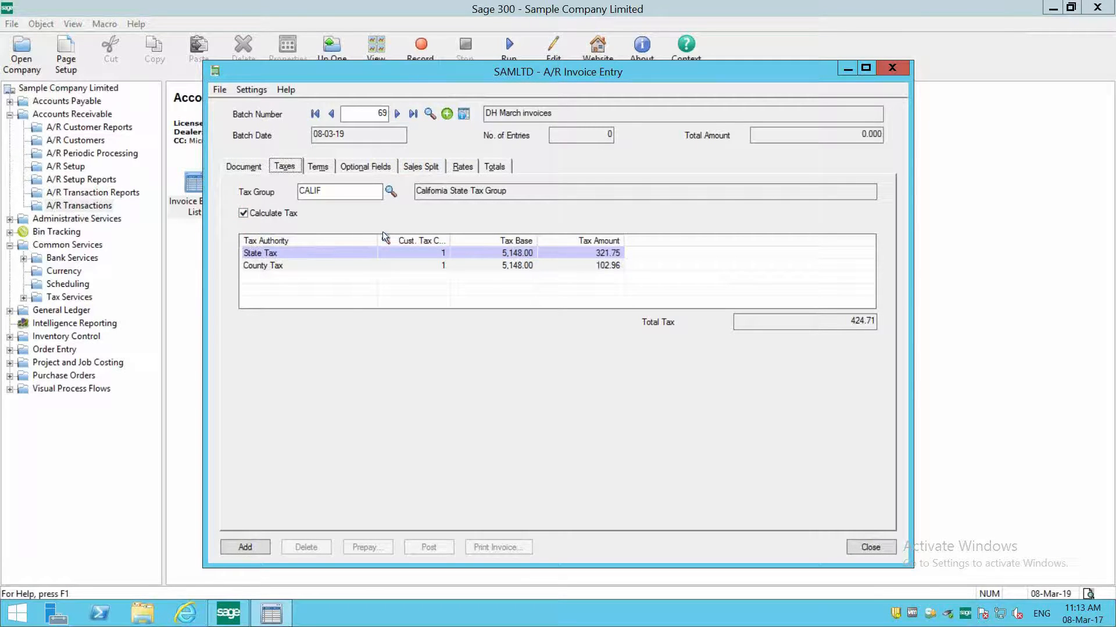
click(319, 166)
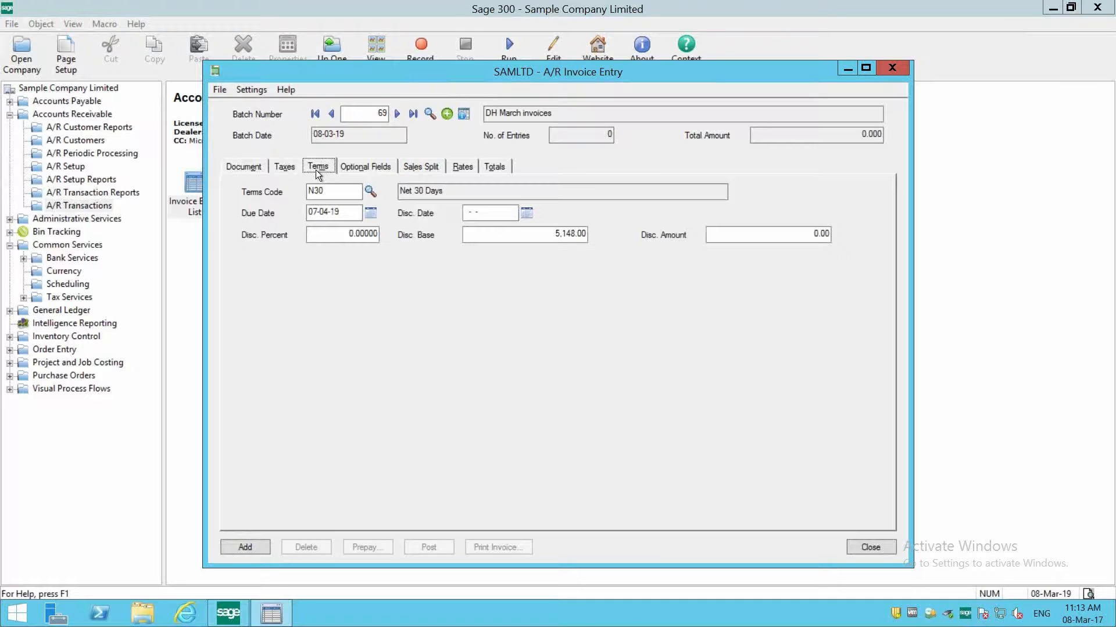
click(341, 192)
click(376, 189)
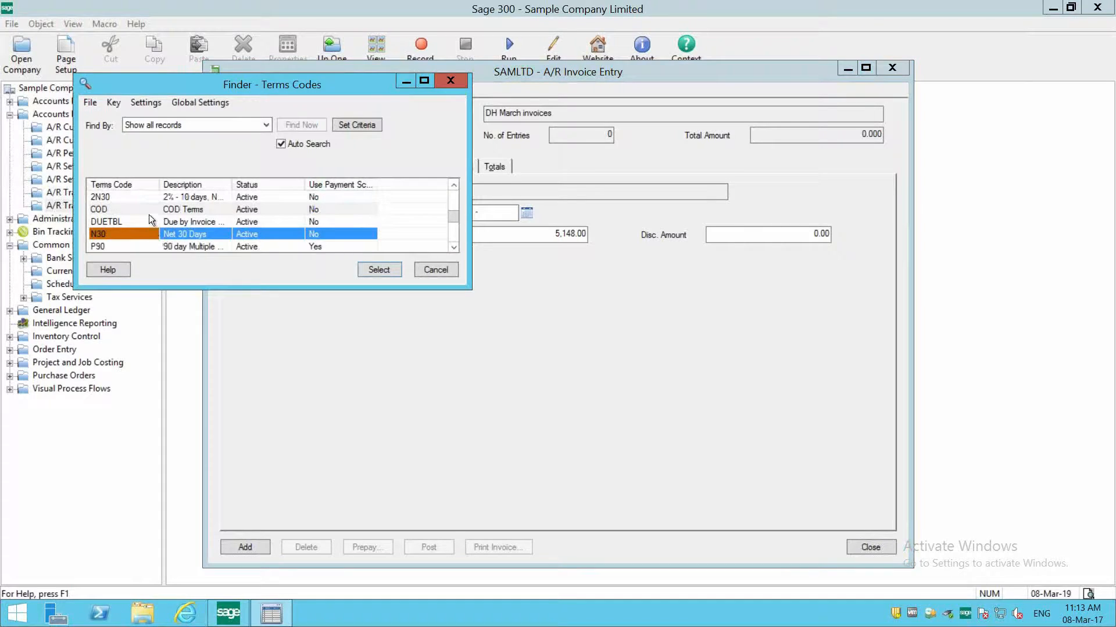
double_click(146, 207)
- Try to set the discount percent to 5, and set the discount date to 08-03-19
click(342, 235)
text(5)
key(Tab)
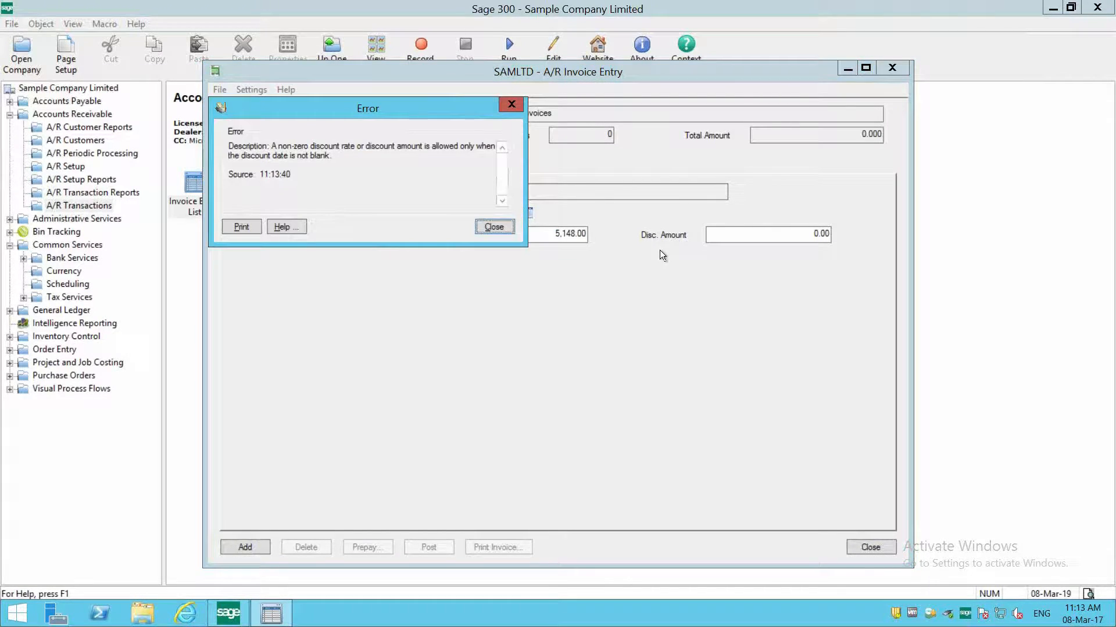
click(494, 227)
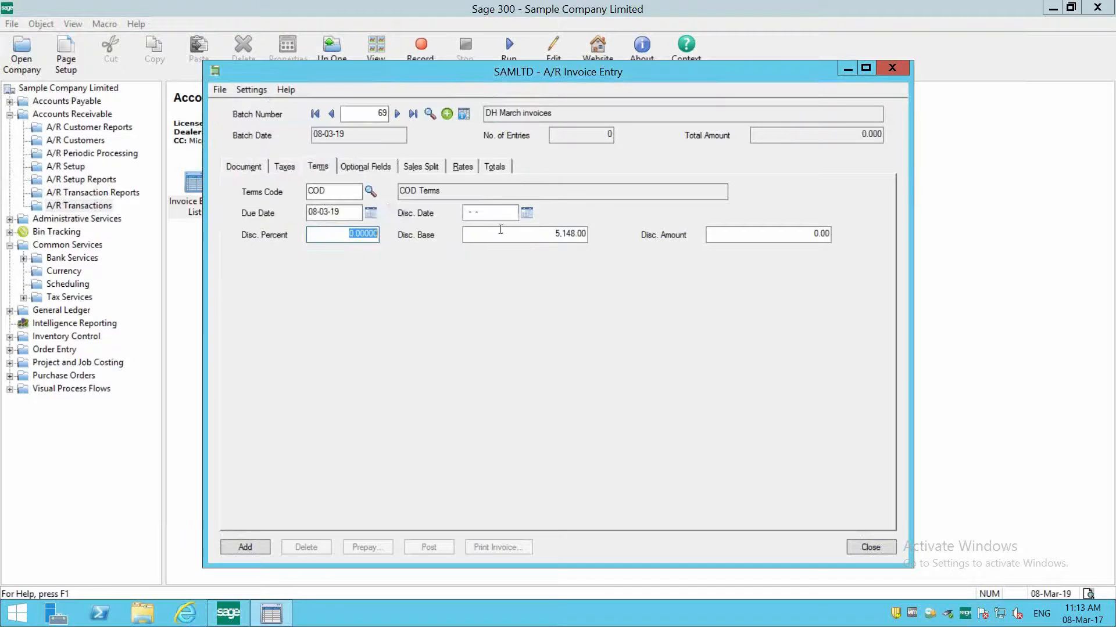
click(527, 211)
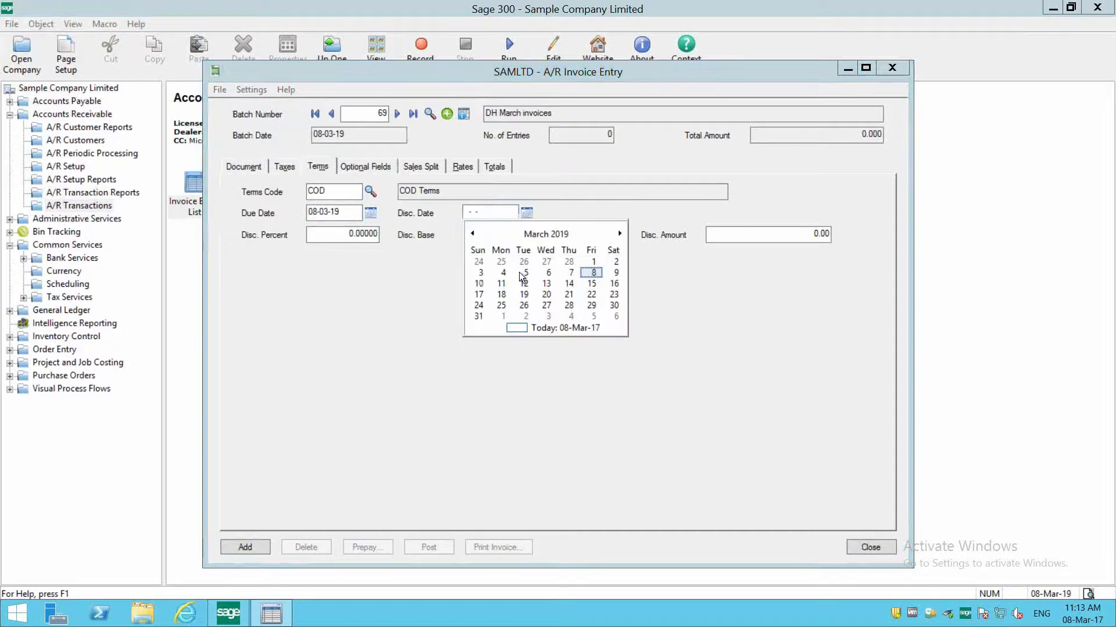
click(592, 272)
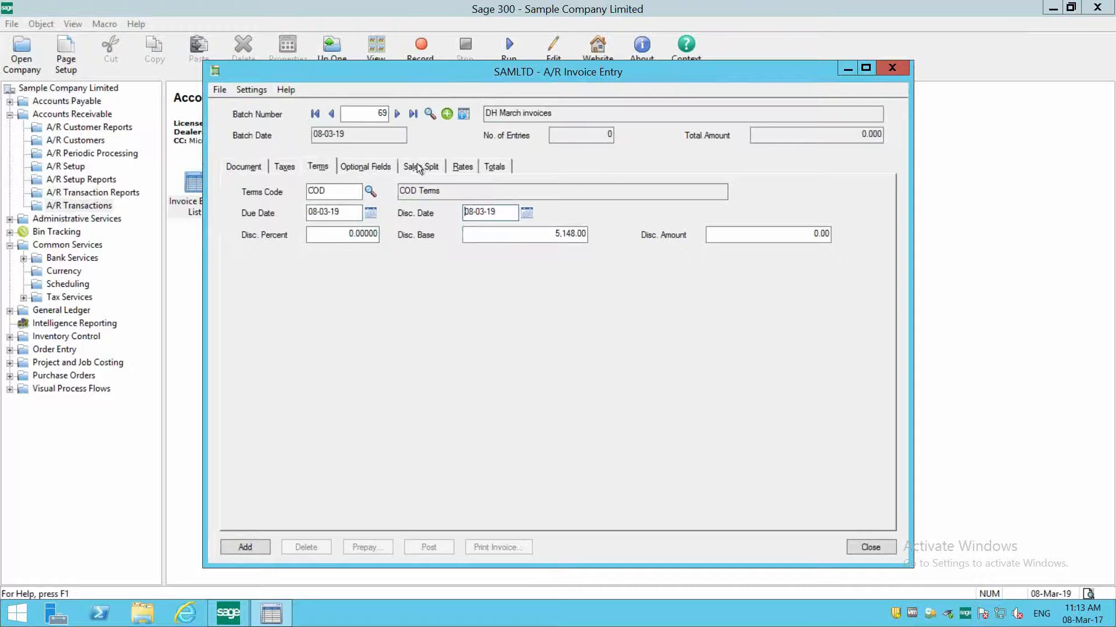
- Review the invoice's optional fields, sales split and totals
click(374, 165)
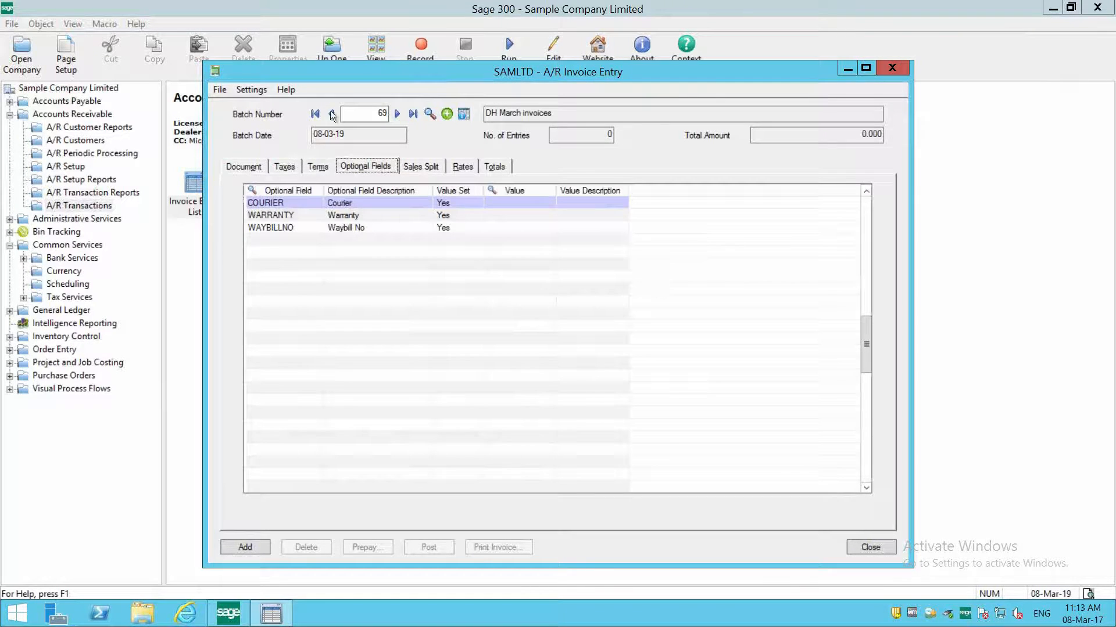
click(429, 168)
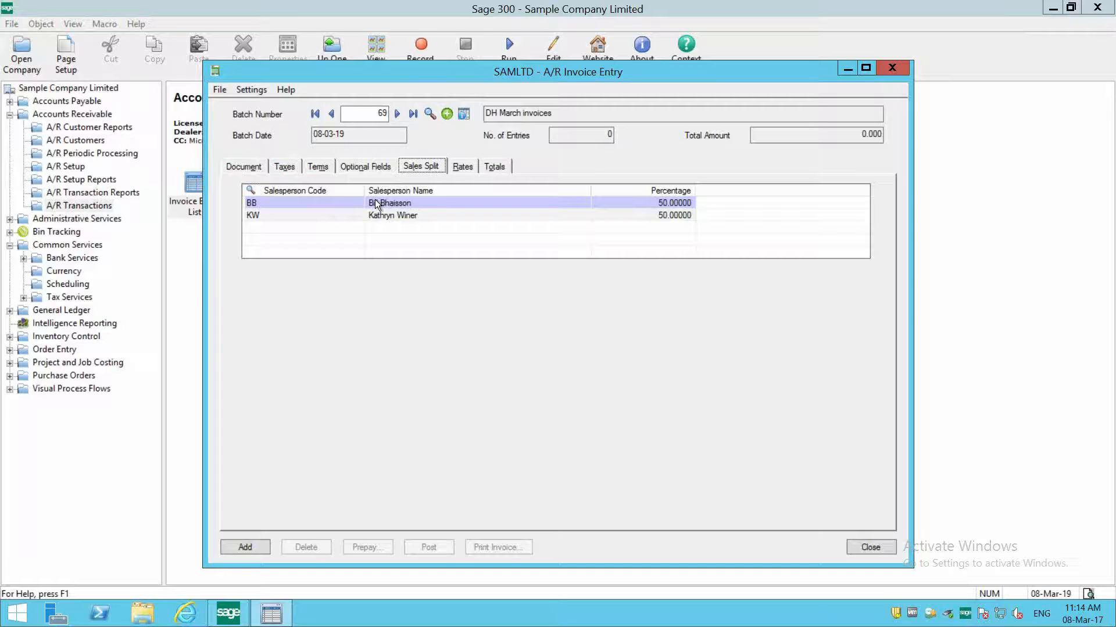
click(495, 167)
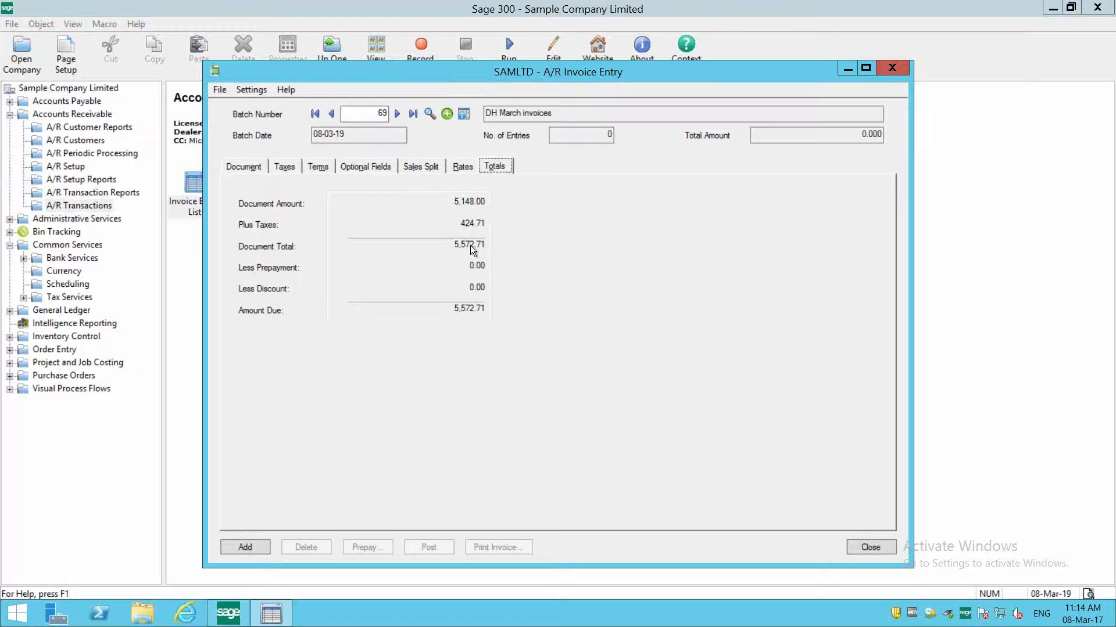
- Return to the document details, add the invoice entry to the batch and close the credit check
click(242, 166)
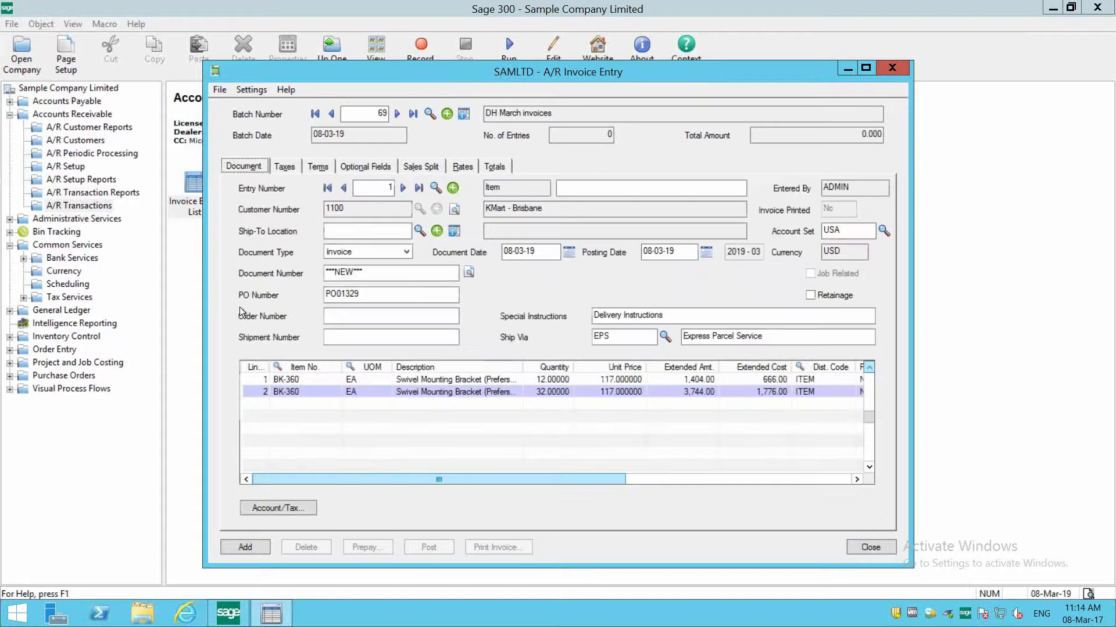
click(242, 546)
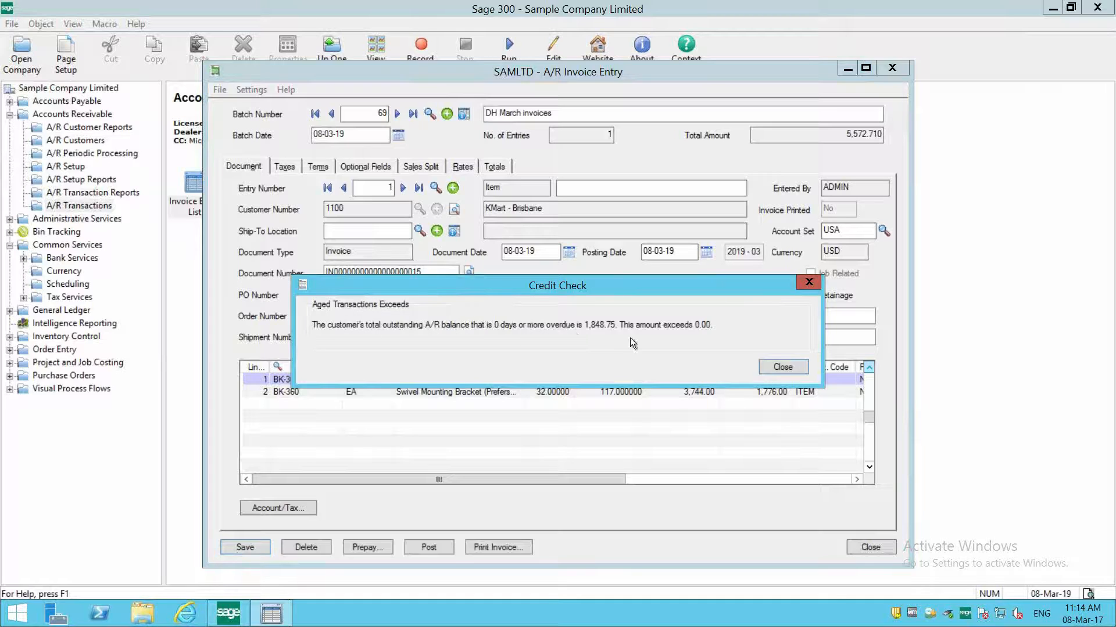
click(779, 367)
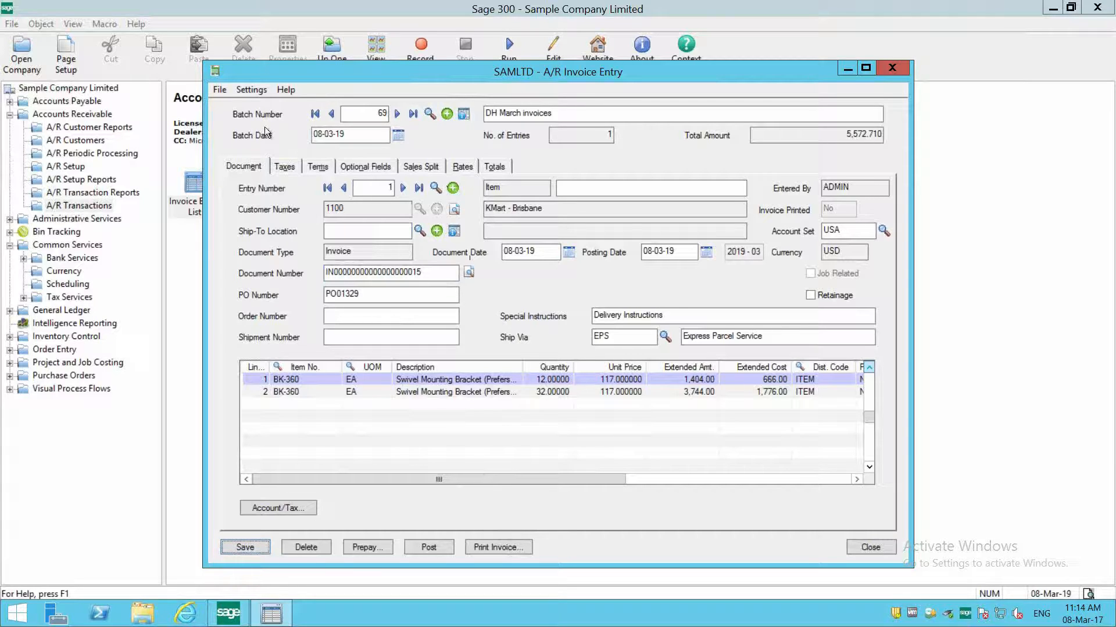
click(252, 90)
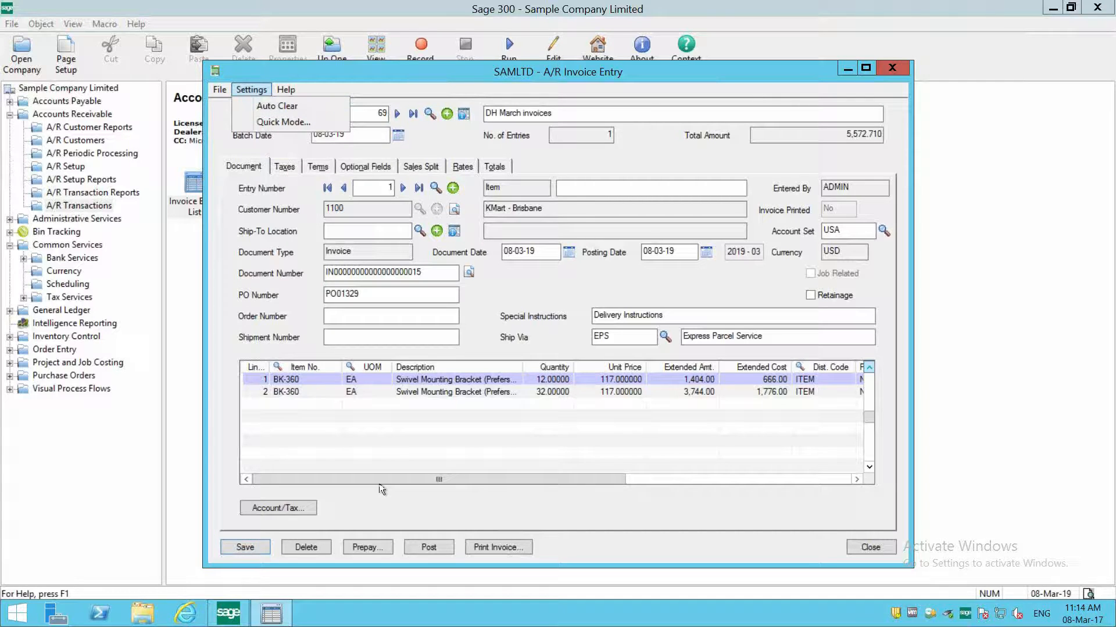
key(Escape)
key(Escape)
- Open invoice printing for the saved entry, check the invoice form and keep Print Destination as the delivery method
click(504, 546)
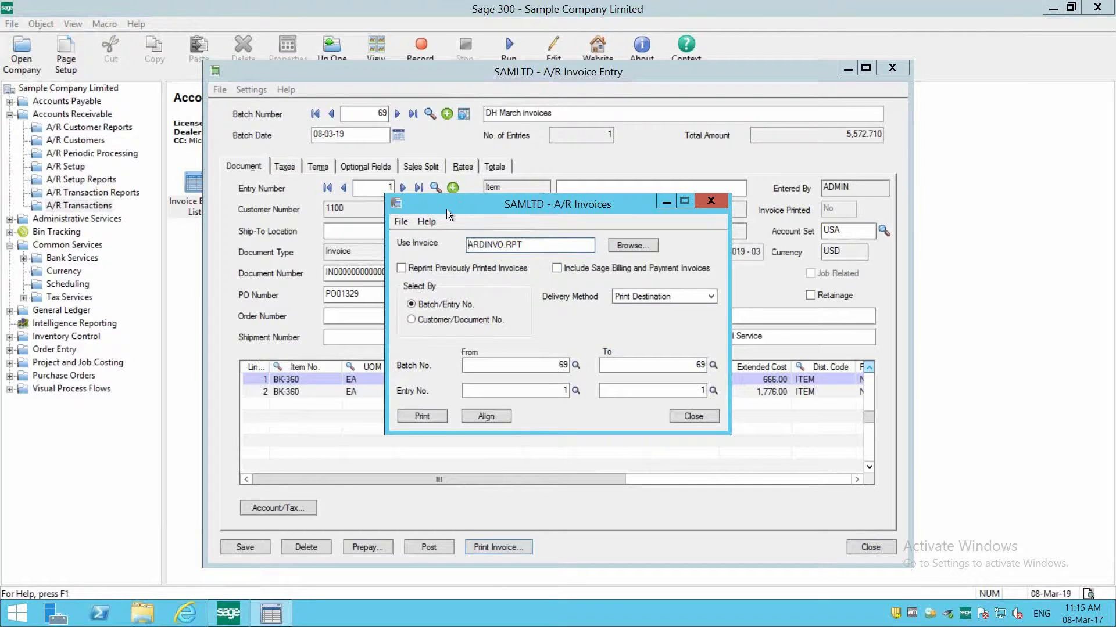
drag(530, 246, 459, 239)
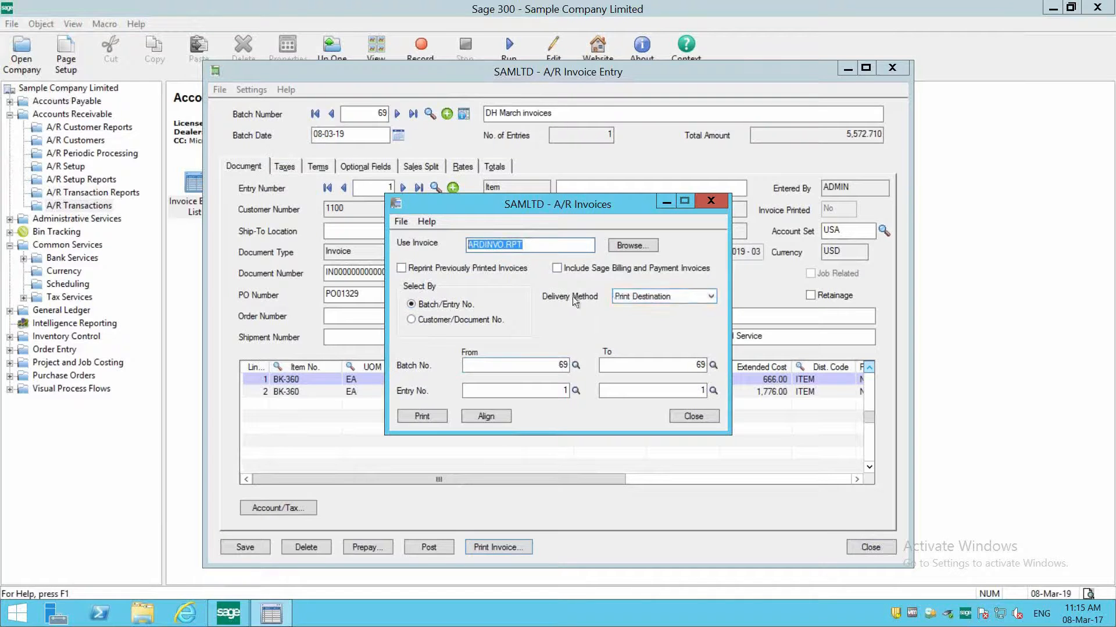
click(636, 299)
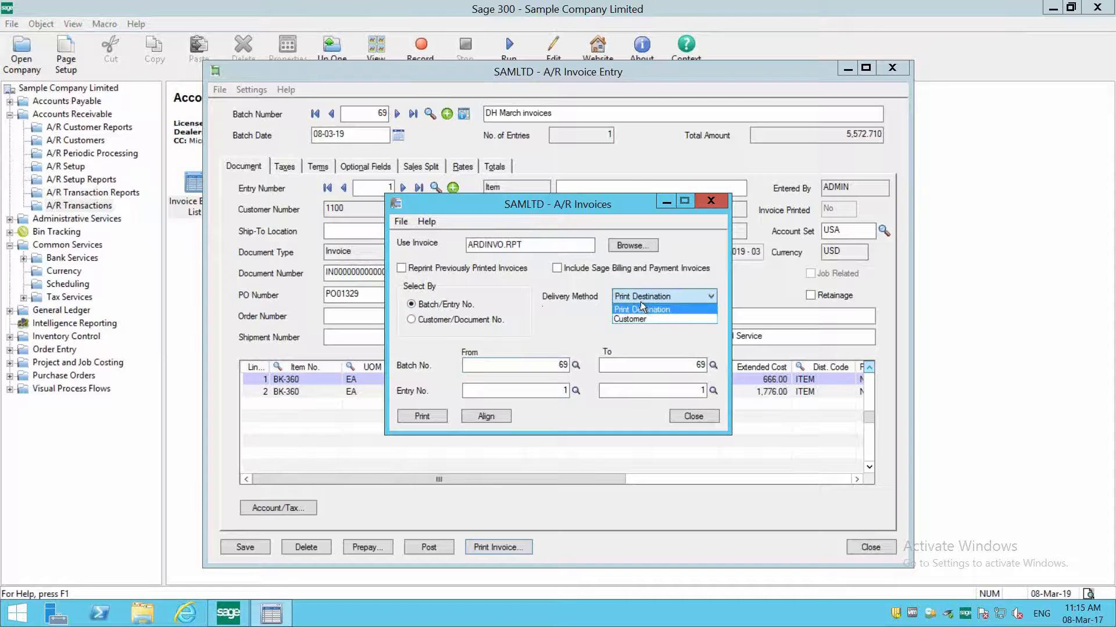
click(641, 304)
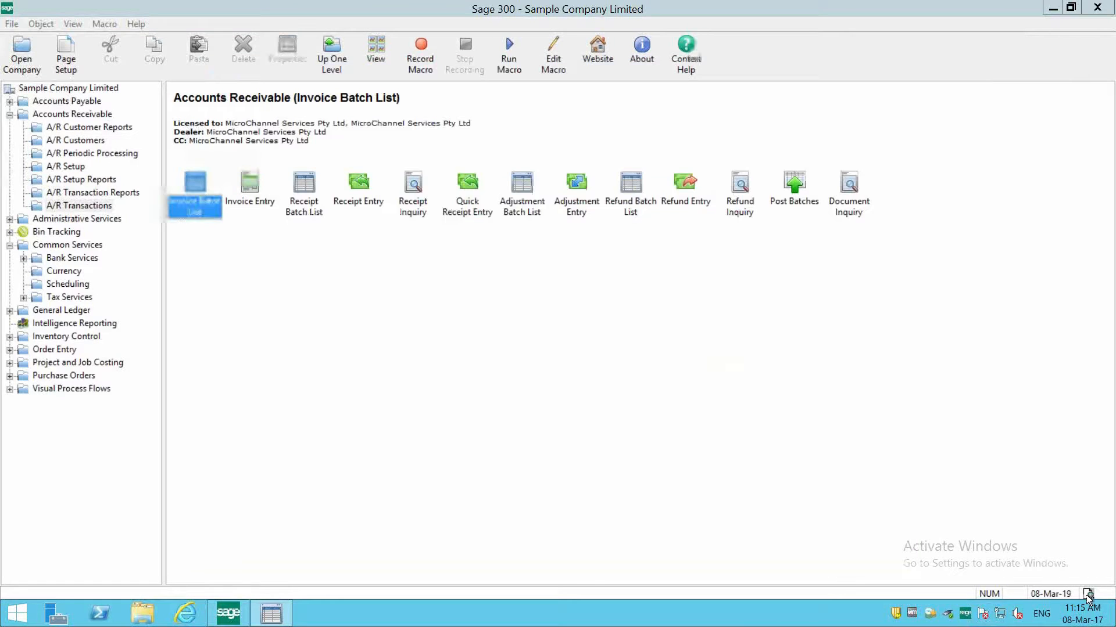
- Try Printer as the print destination, set it back to Preview and return to the invoice printing window
click(1088, 595)
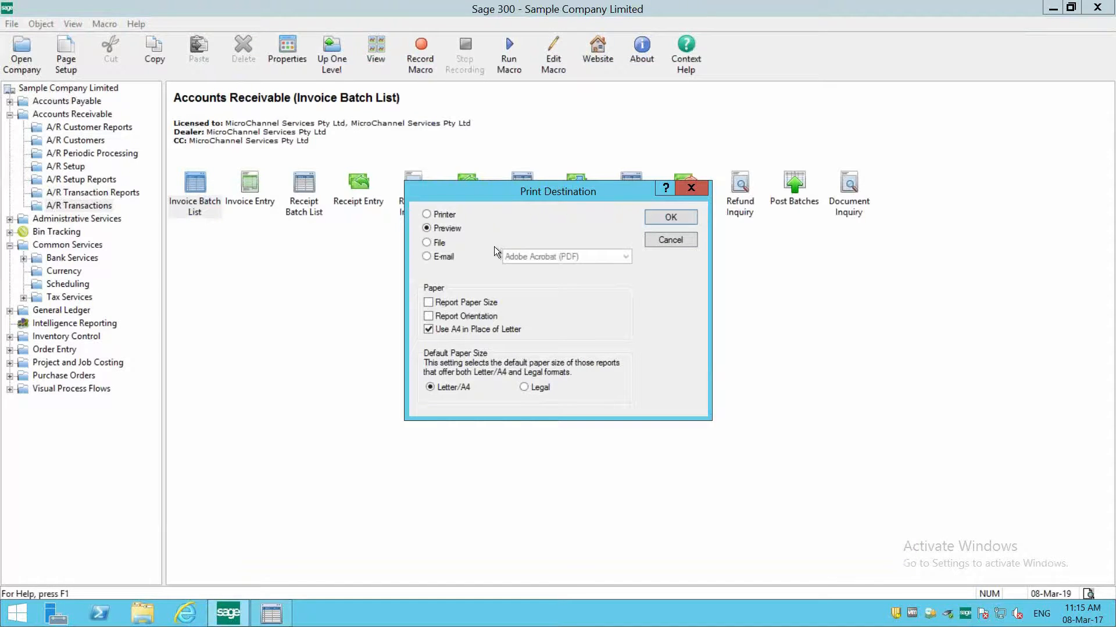
click(443, 218)
click(670, 221)
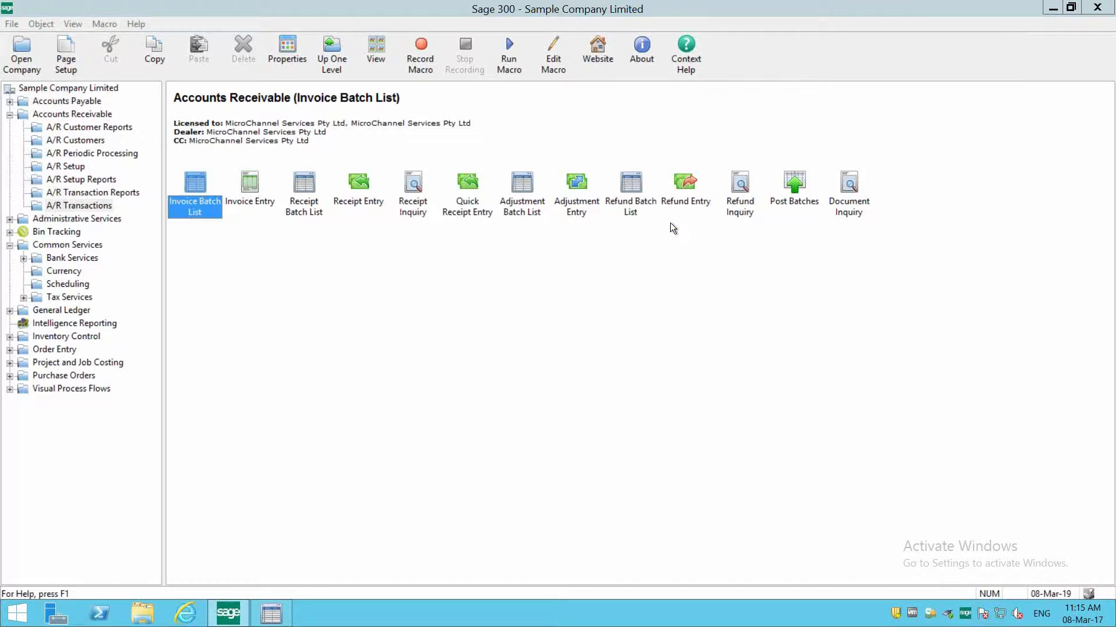
click(1088, 594)
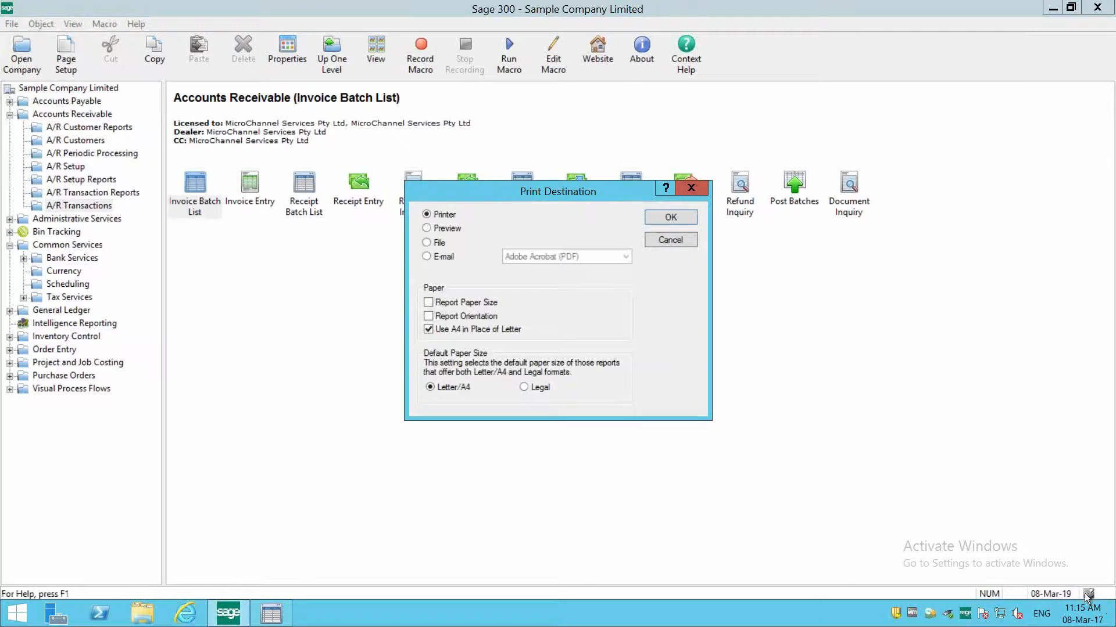
click(441, 228)
click(670, 218)
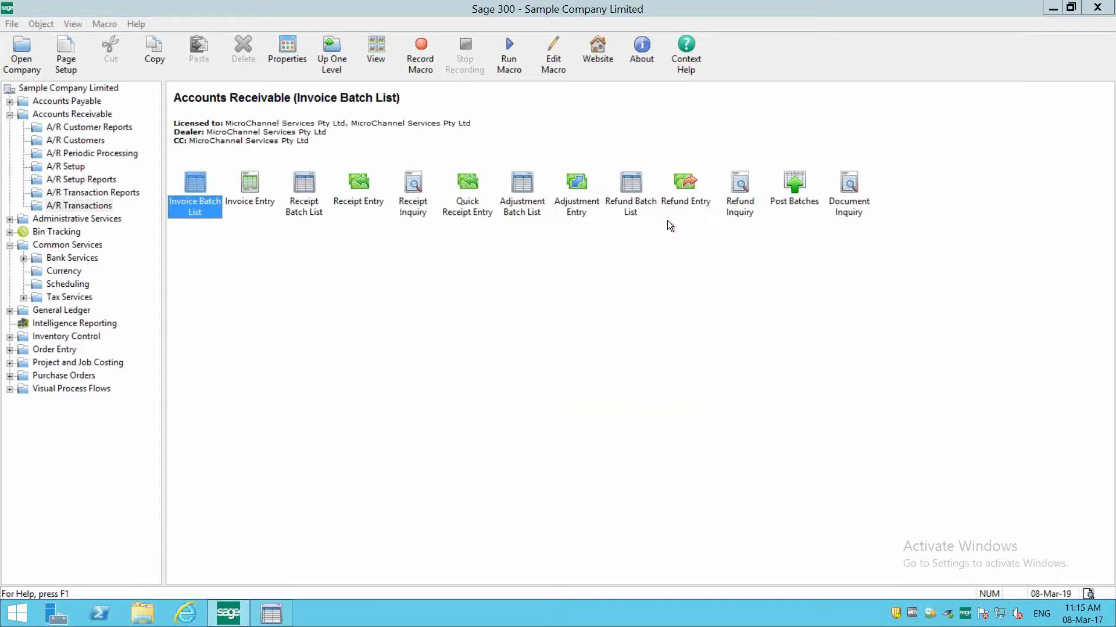
click(272, 614)
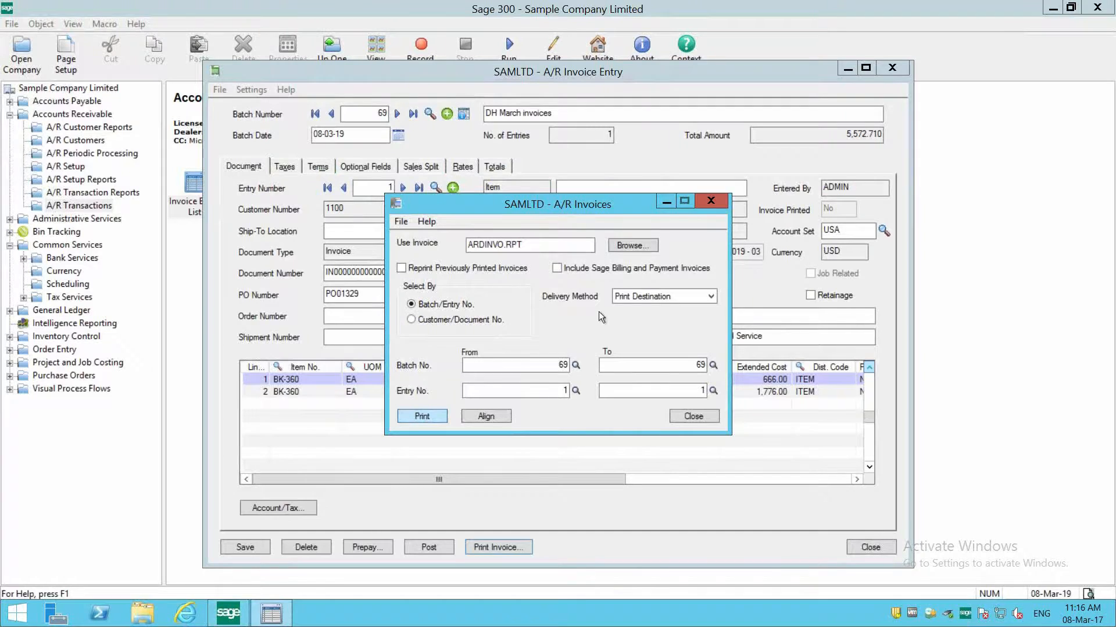
- Try to print the invoice with the delivery method set to Customer, and dismiss the Outlook message
click(636, 298)
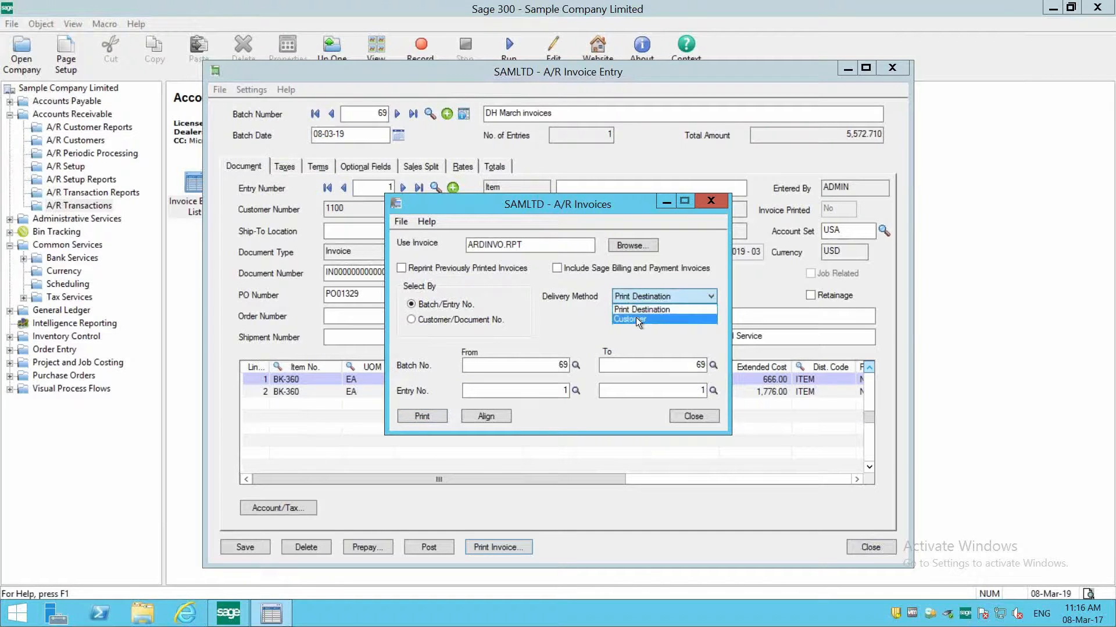
click(635, 318)
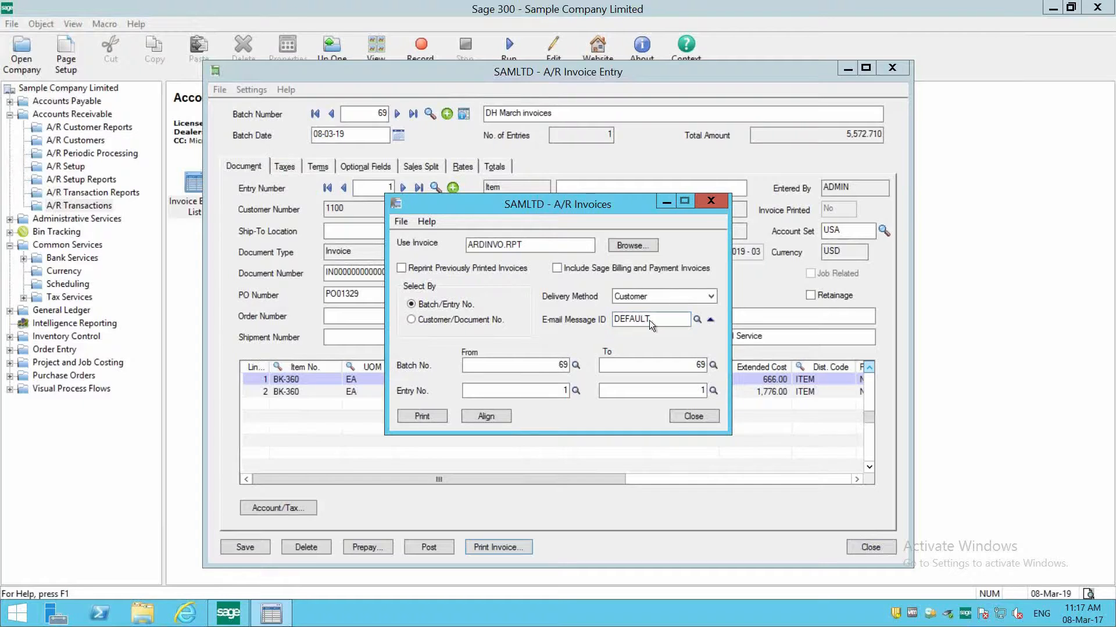
click(416, 416)
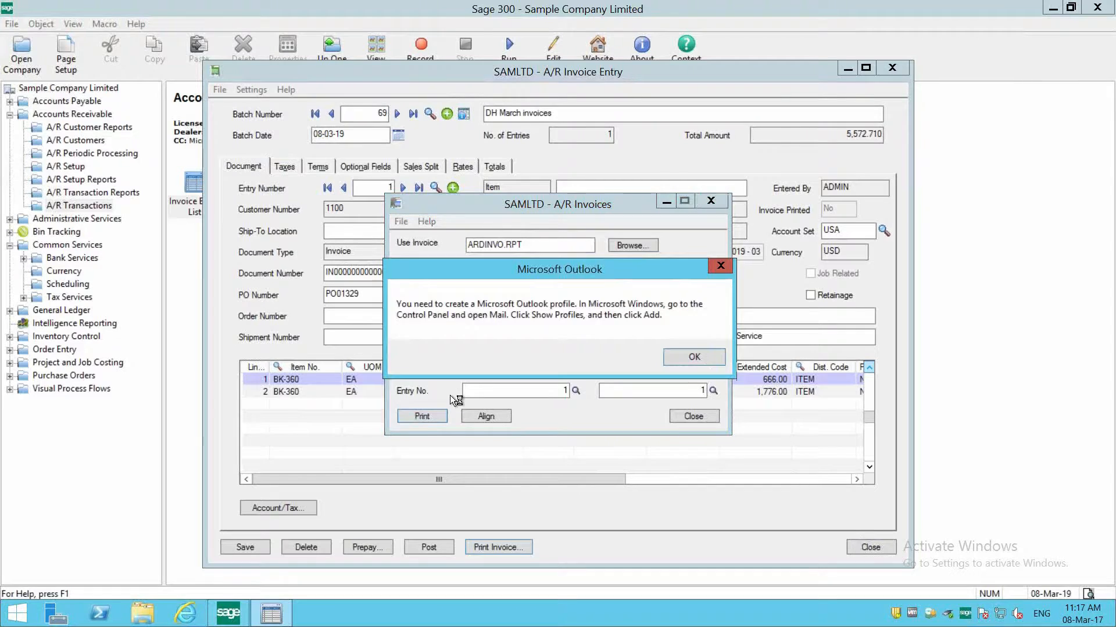
click(682, 358)
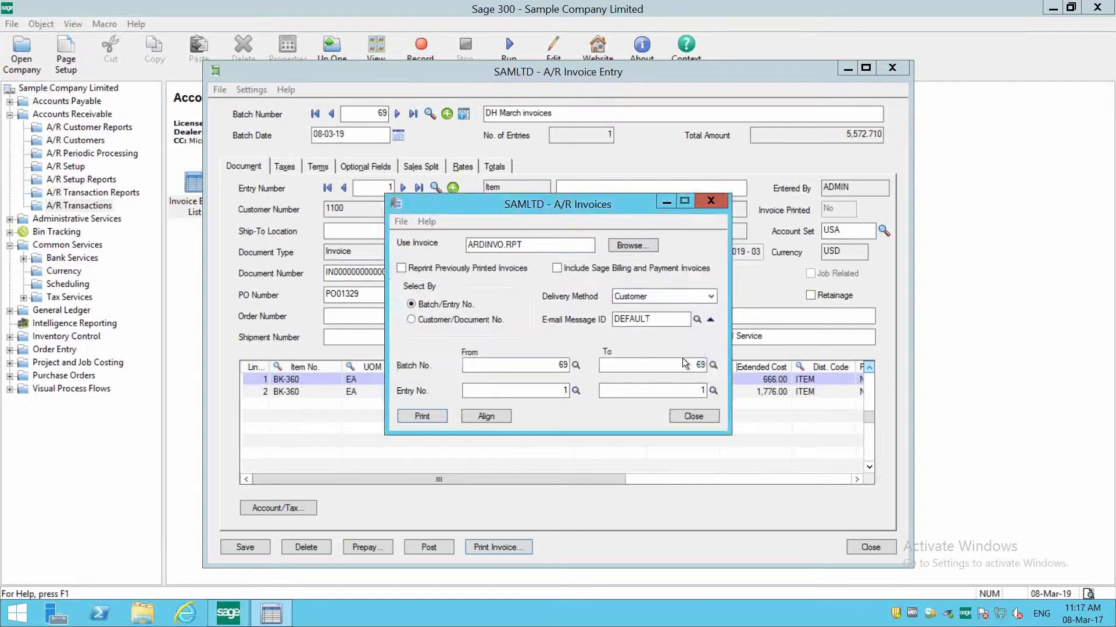
click(682, 358)
- Set the invoice delivery method to Print Destination and preview the invoice
click(693, 295)
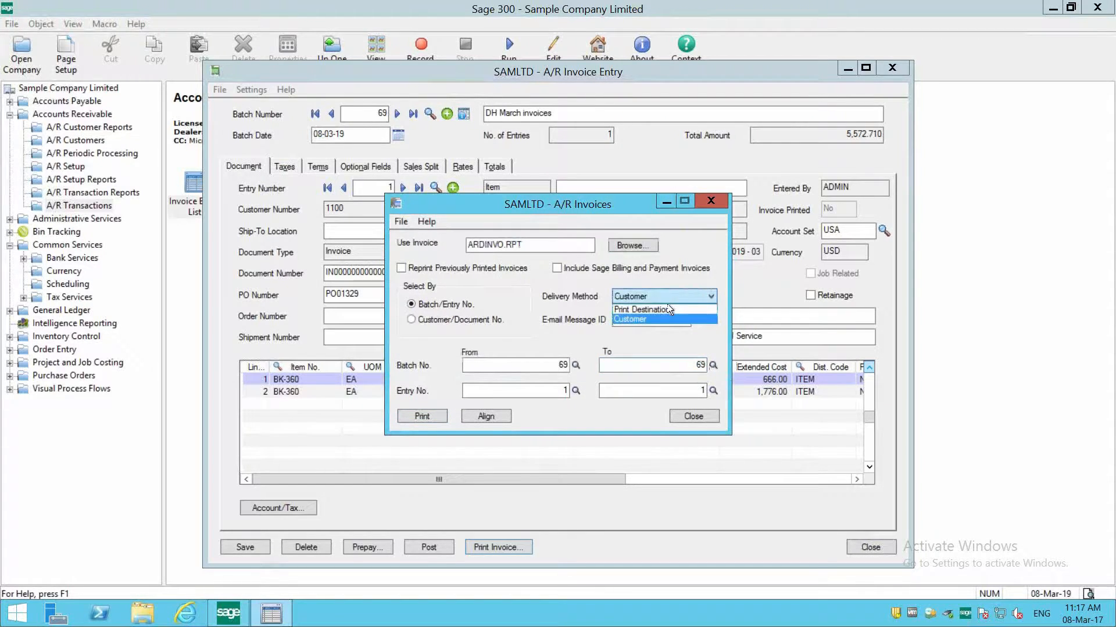
click(667, 305)
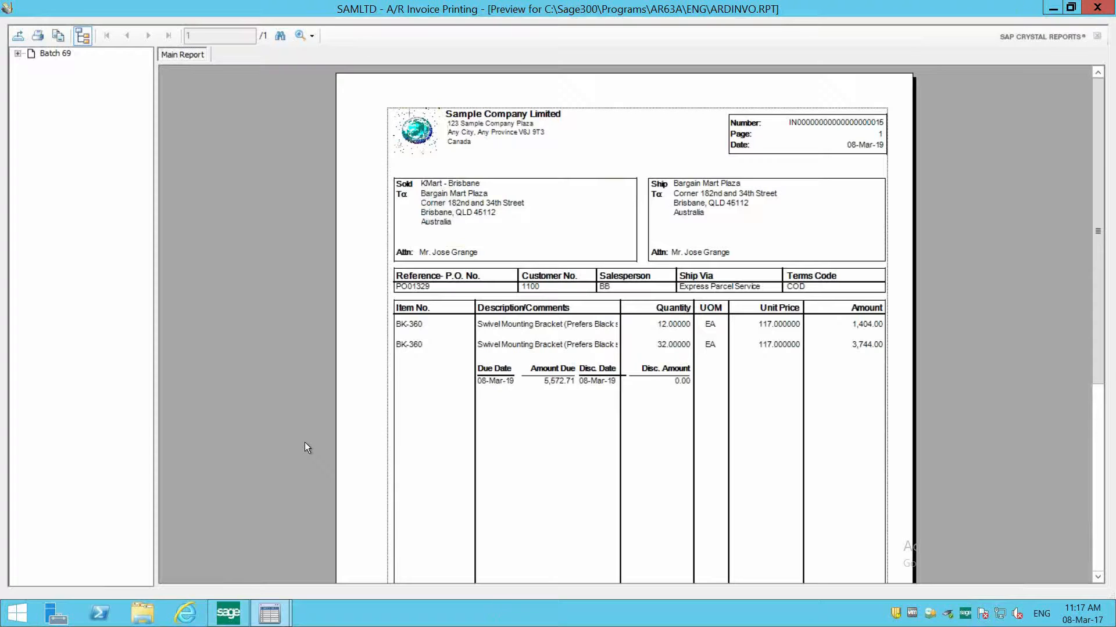
- Check the export options of the previewed invoice, cancel the export and close the preview and invoice printing windows
click(19, 40)
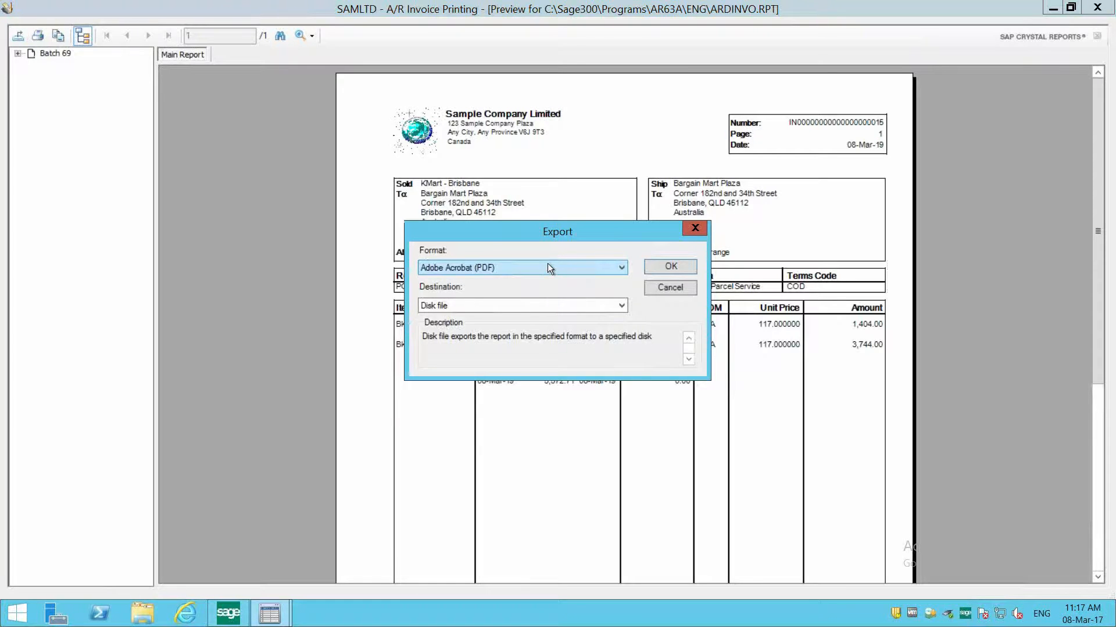
click(659, 288)
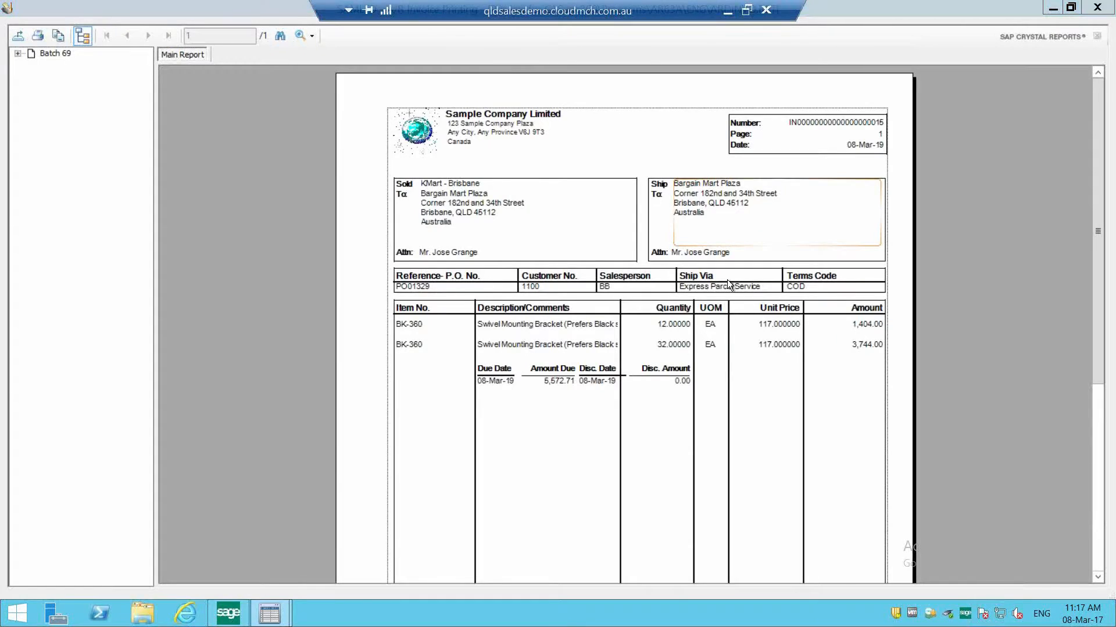
click(1097, 7)
click(695, 409)
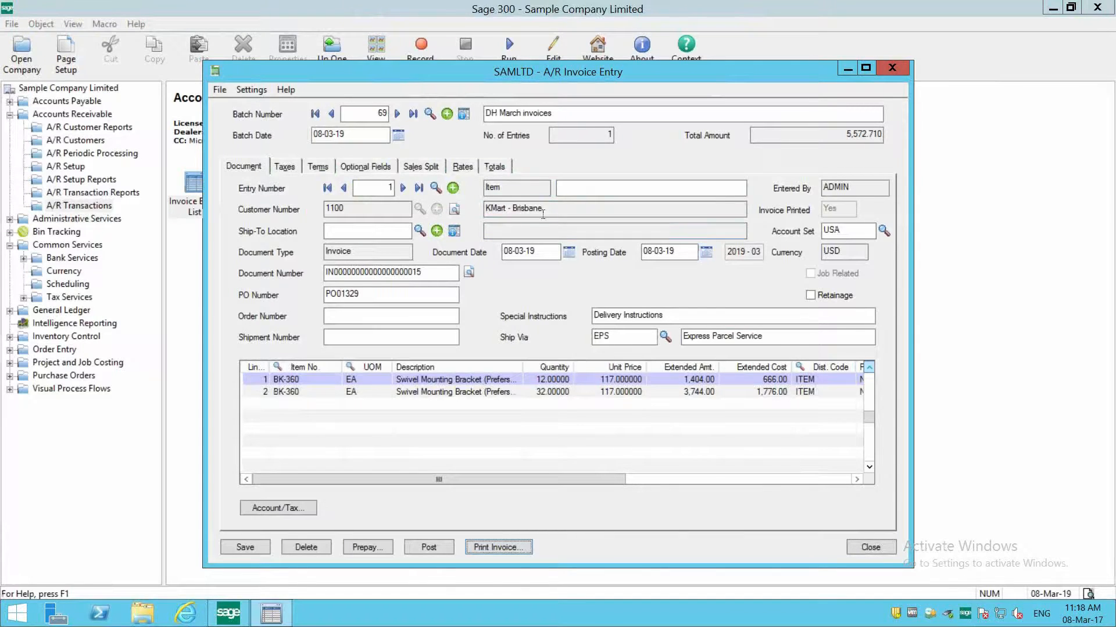
- Start a new entry in the batch, check the batch information and set the entry's detail type to Summary
click(452, 189)
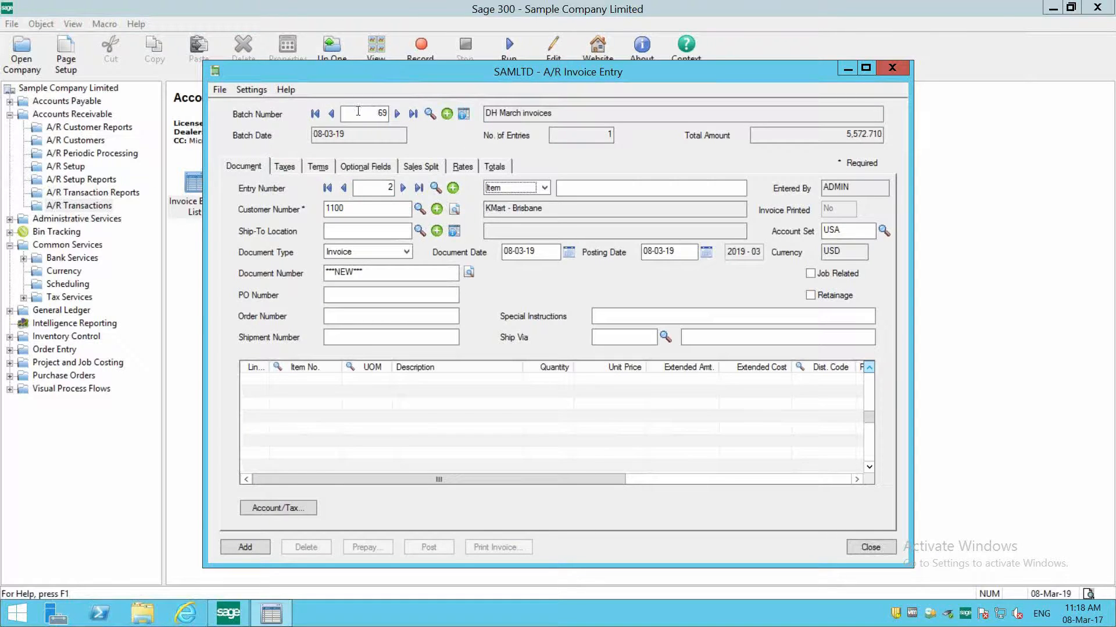
click(465, 114)
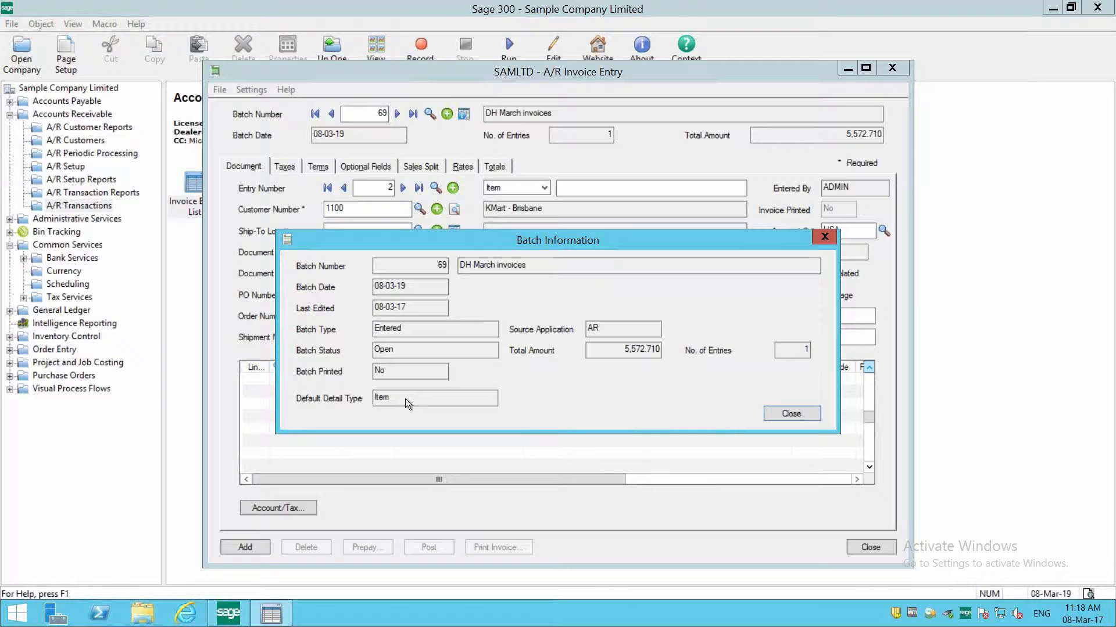
click(791, 414)
click(536, 187)
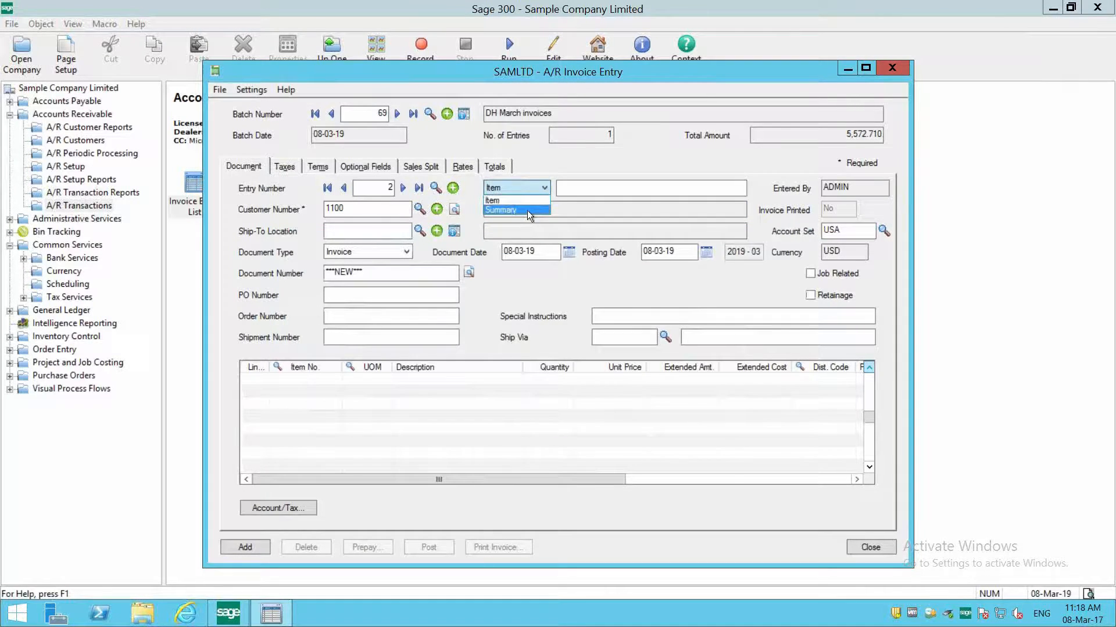
click(528, 210)
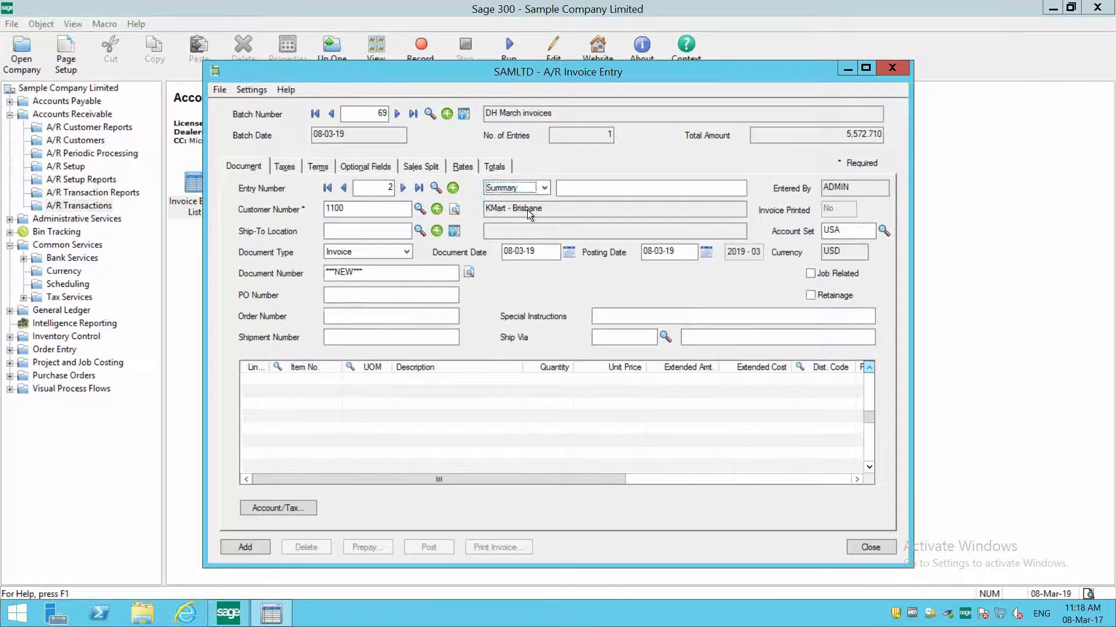
- Look at the Quick Mode settings for invoice entry and leave them without changing anything
click(367, 207)
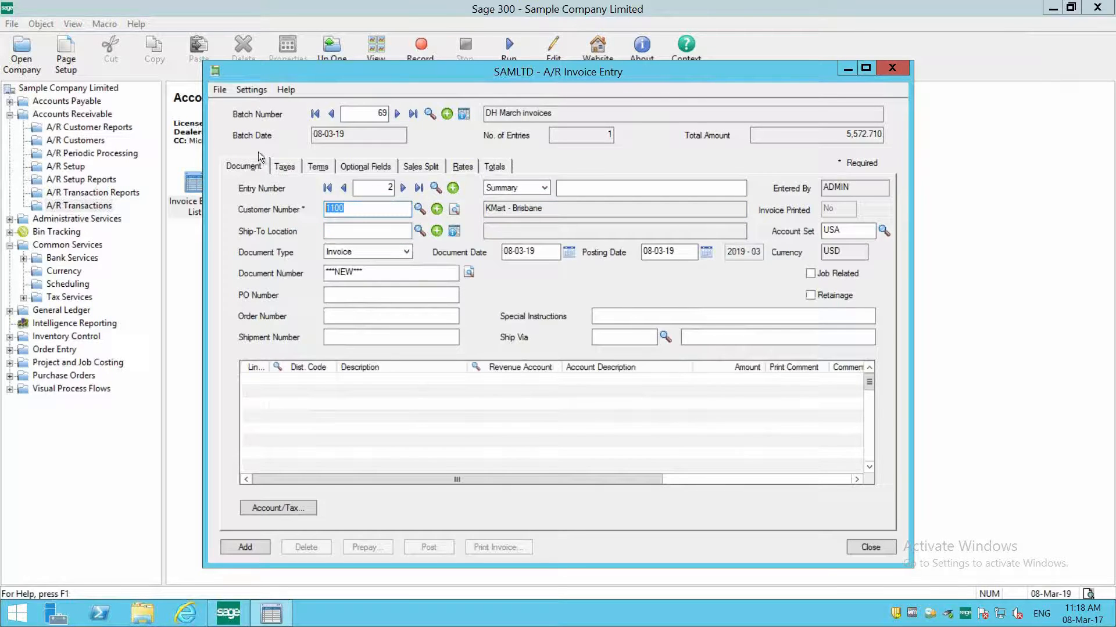
click(247, 91)
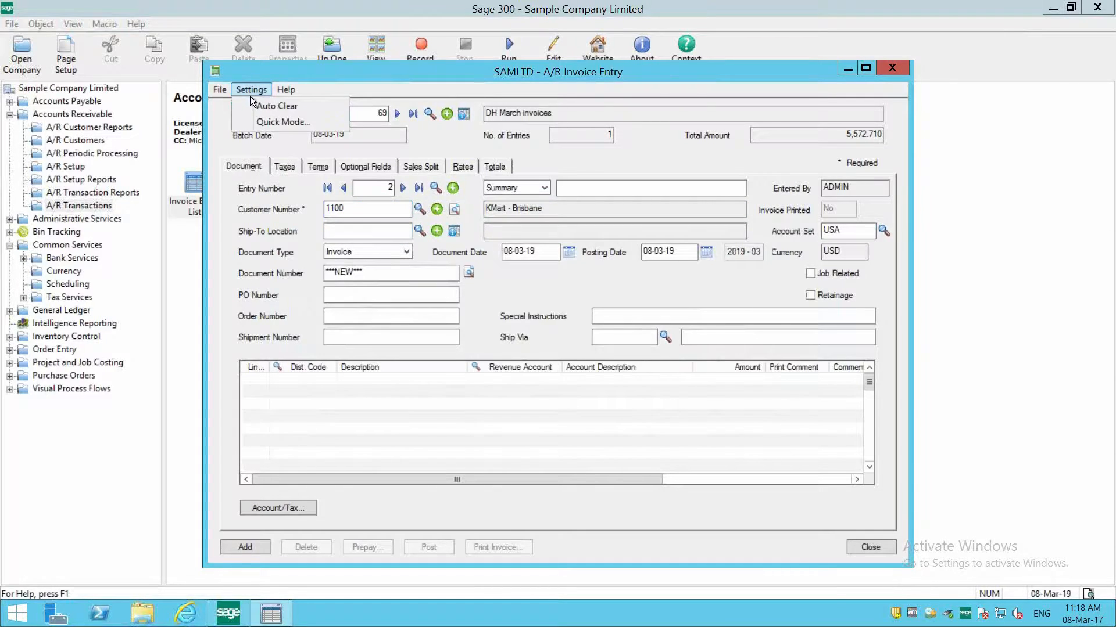
click(260, 122)
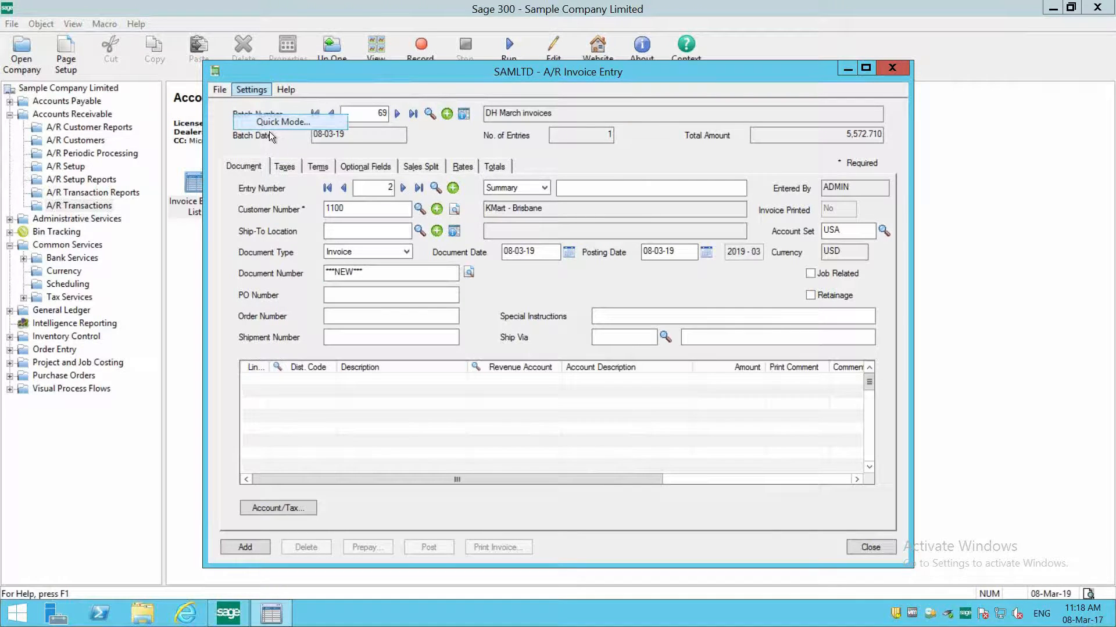
click(329, 328)
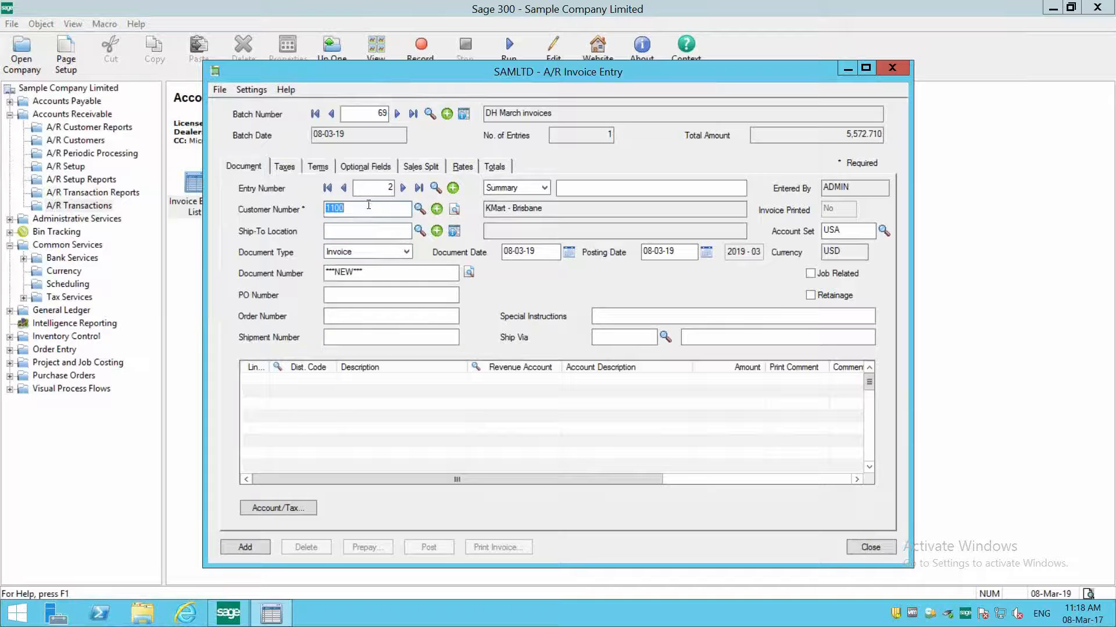
- Enter the PO number for the new summary invoice
click(359, 291)
text(PO 432)
key(Tab)
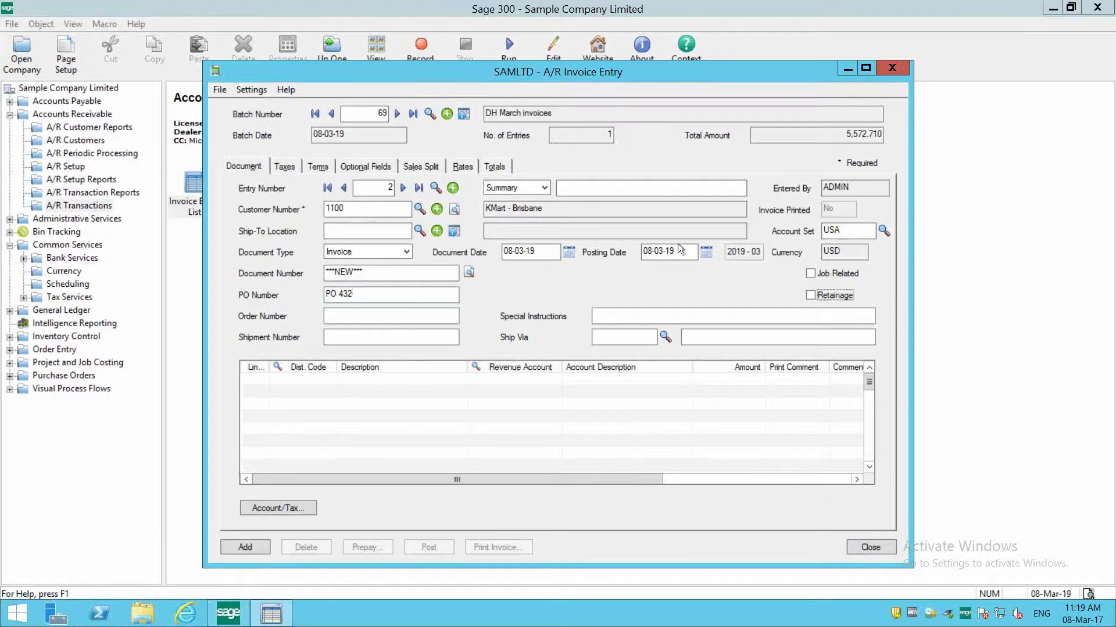
- Add a detail line with distribution code DESK, keeping its description and revenue account, and set the amount to 145
click(308, 382)
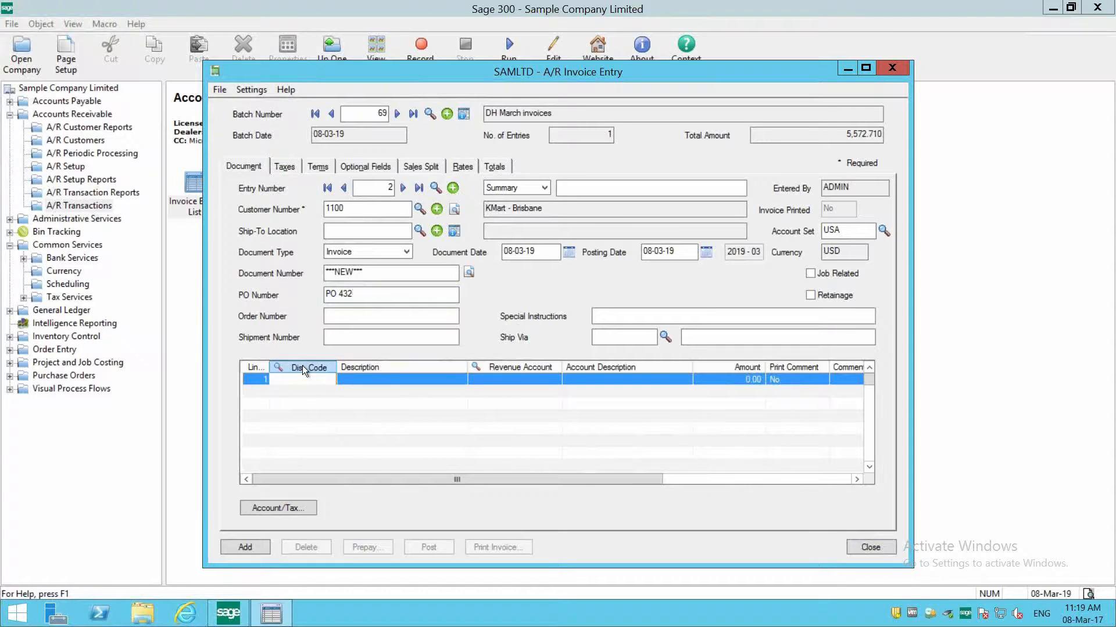
click(302, 364)
double_click(186, 248)
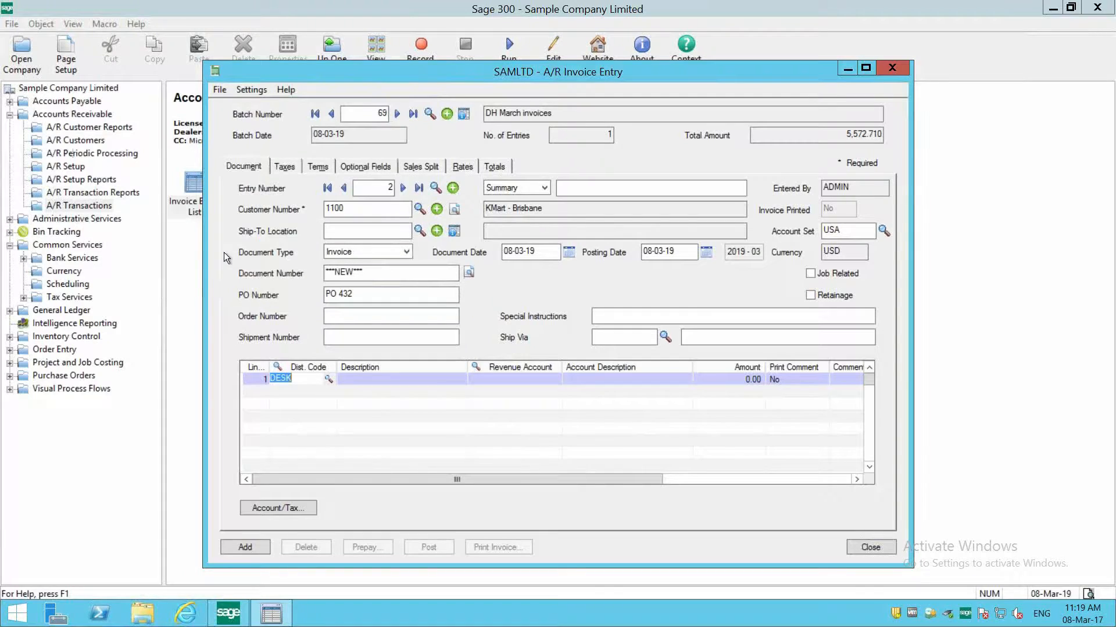
click(428, 379)
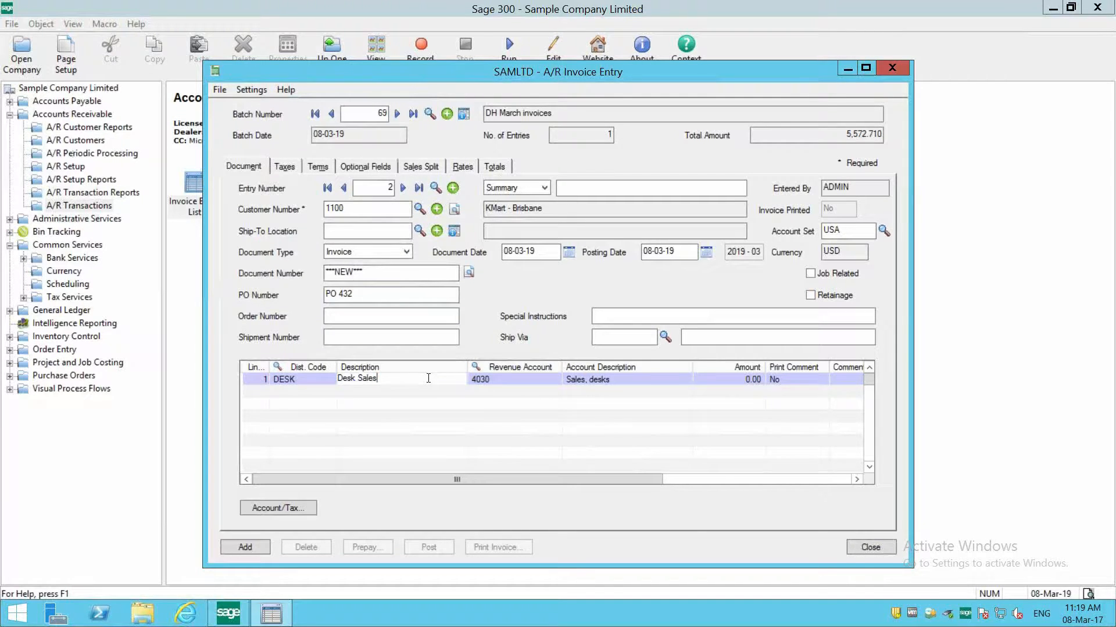
click(525, 377)
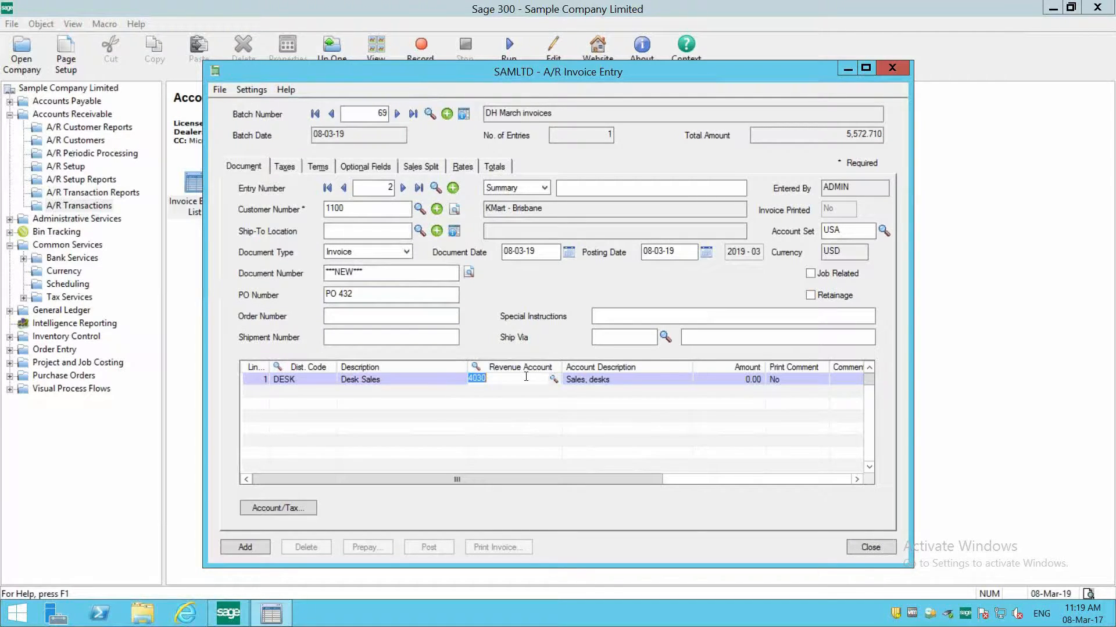
click(722, 381)
text(145)
key(Tab)
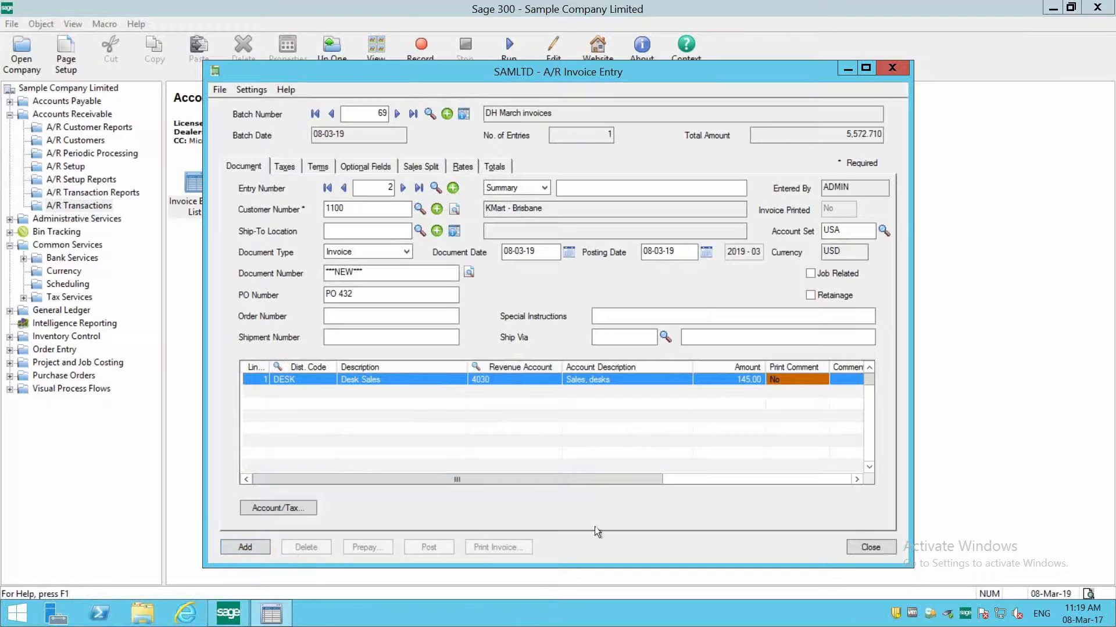
- Set the line's Print Comment to Yes with the comment "General comments", add the entry to the batch and close the credit check
drag(615, 479, 685, 381)
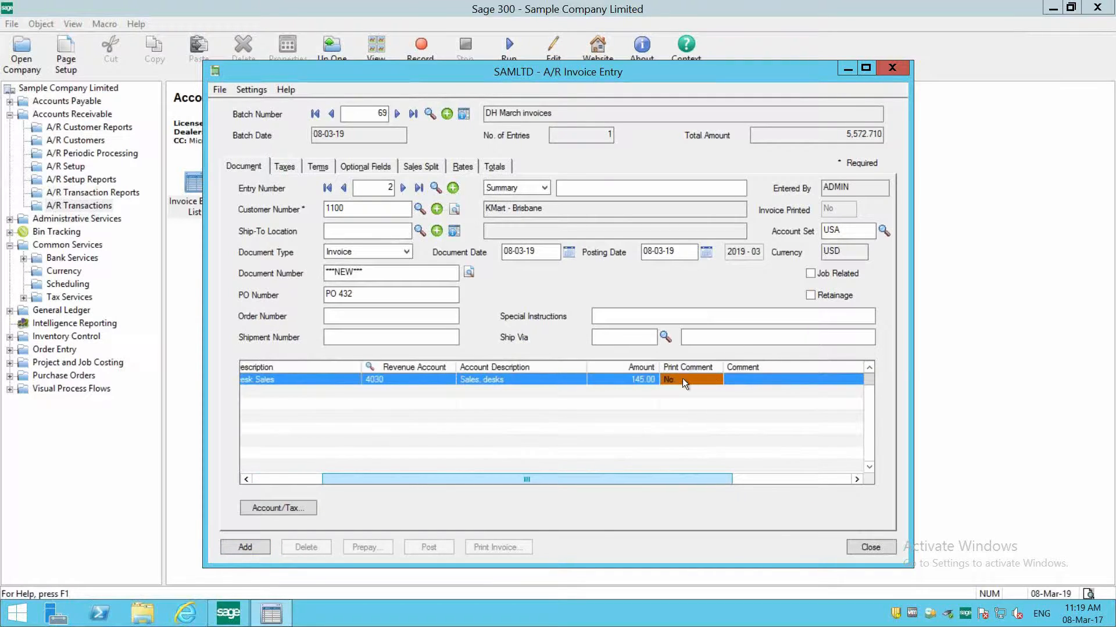
click(746, 381)
text(Gener)
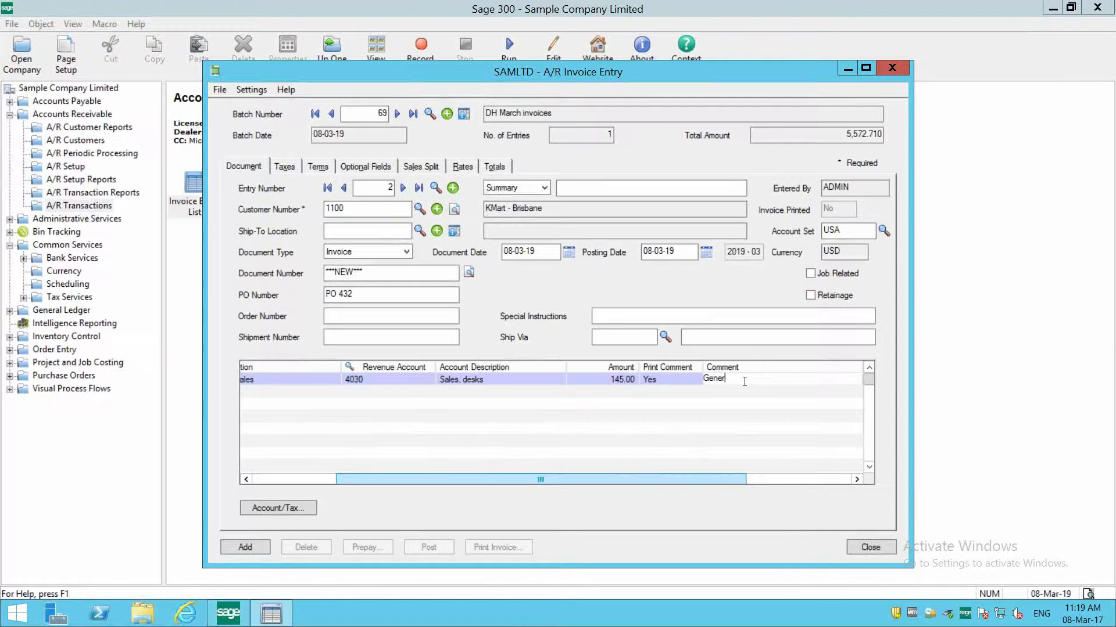
text(al comments)
click(226, 546)
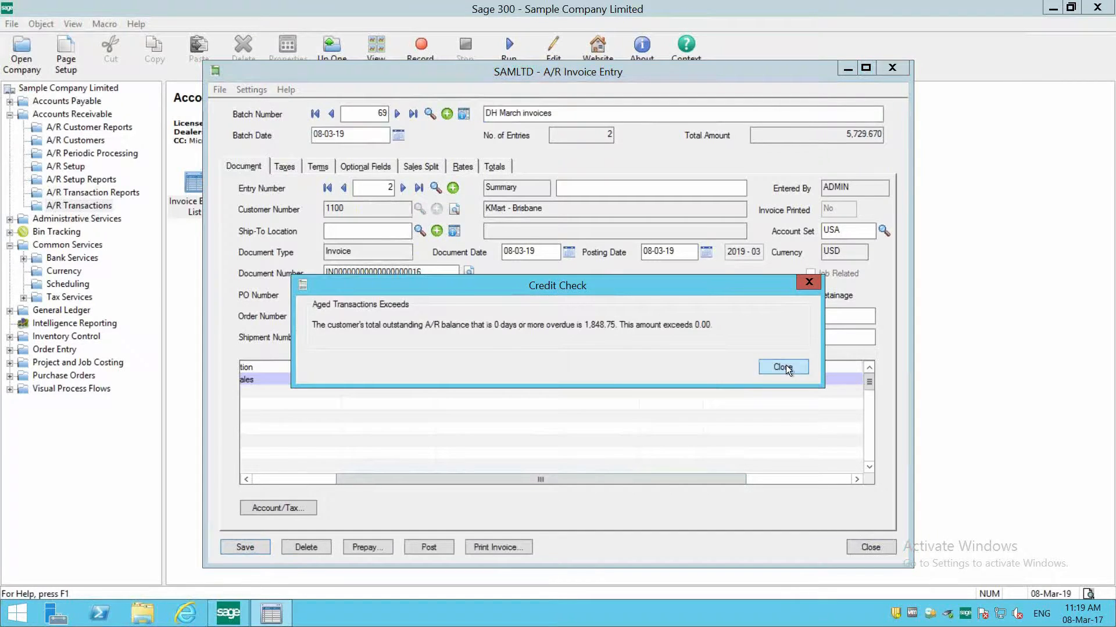
click(784, 366)
- Print the summary invoice to preview, review its description and comment, and close the preview and invoice printing windows
click(478, 546)
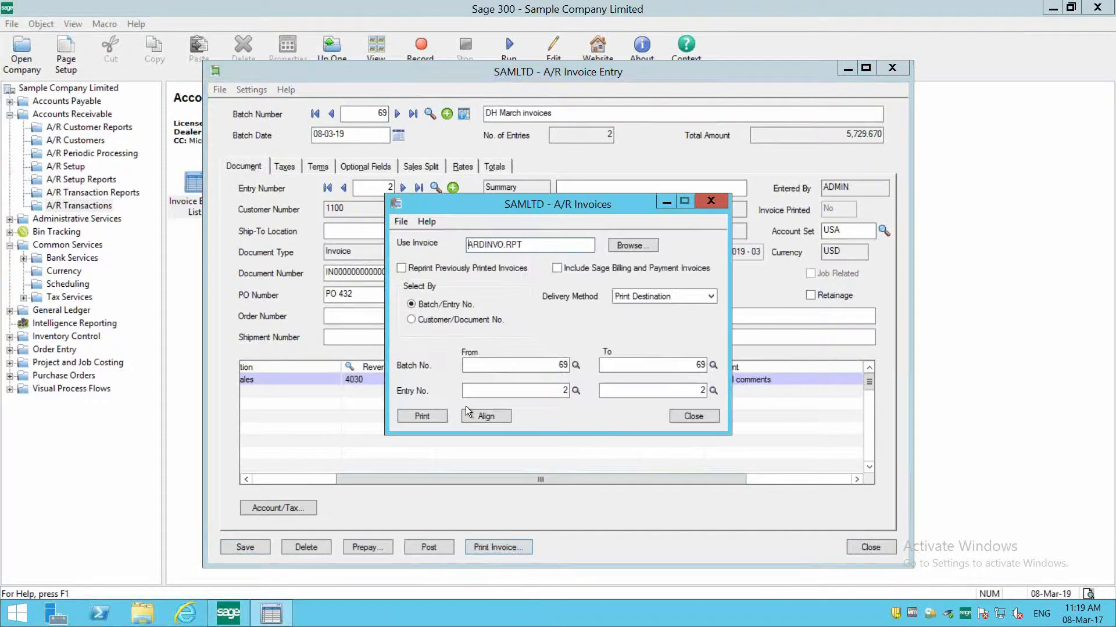
click(413, 416)
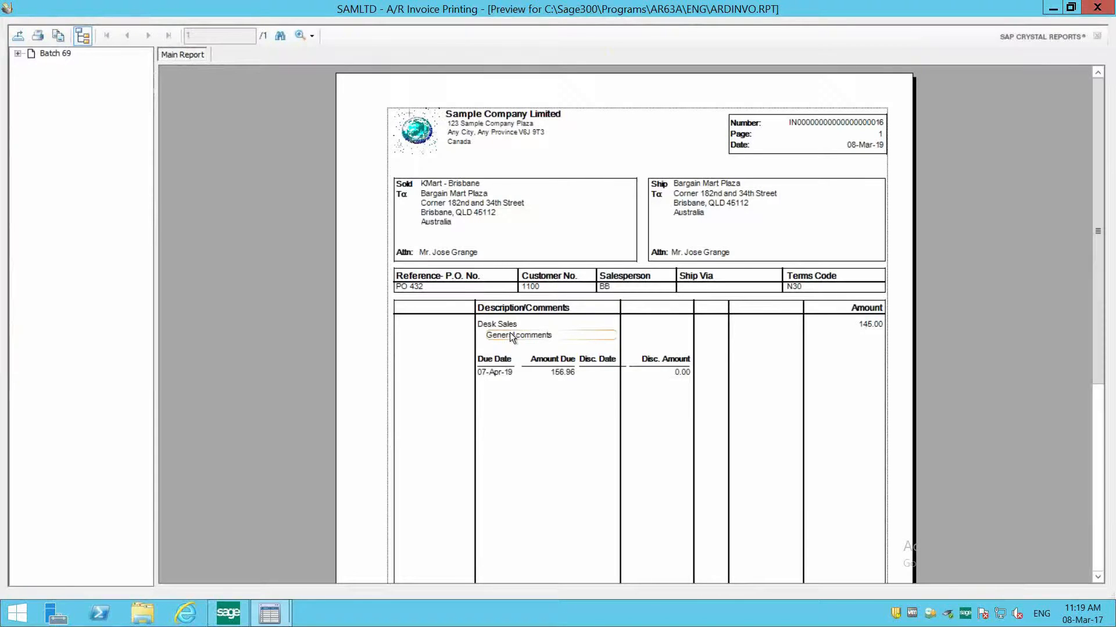
scroll(511, 336, down, 8)
scroll(510, 336, up, 6)
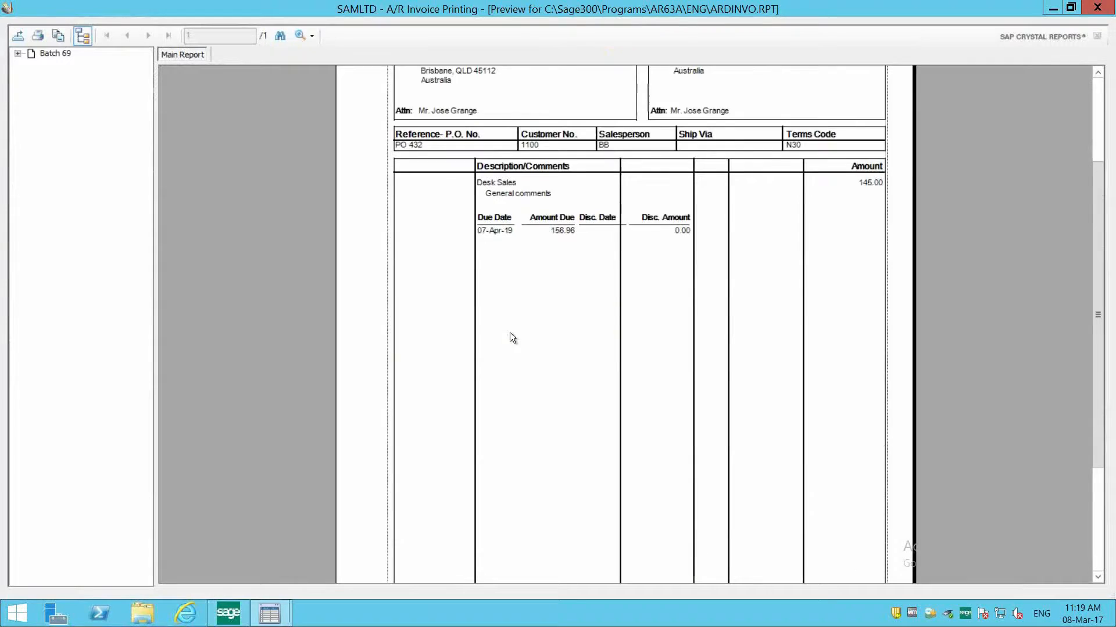
scroll(510, 337, up, 2)
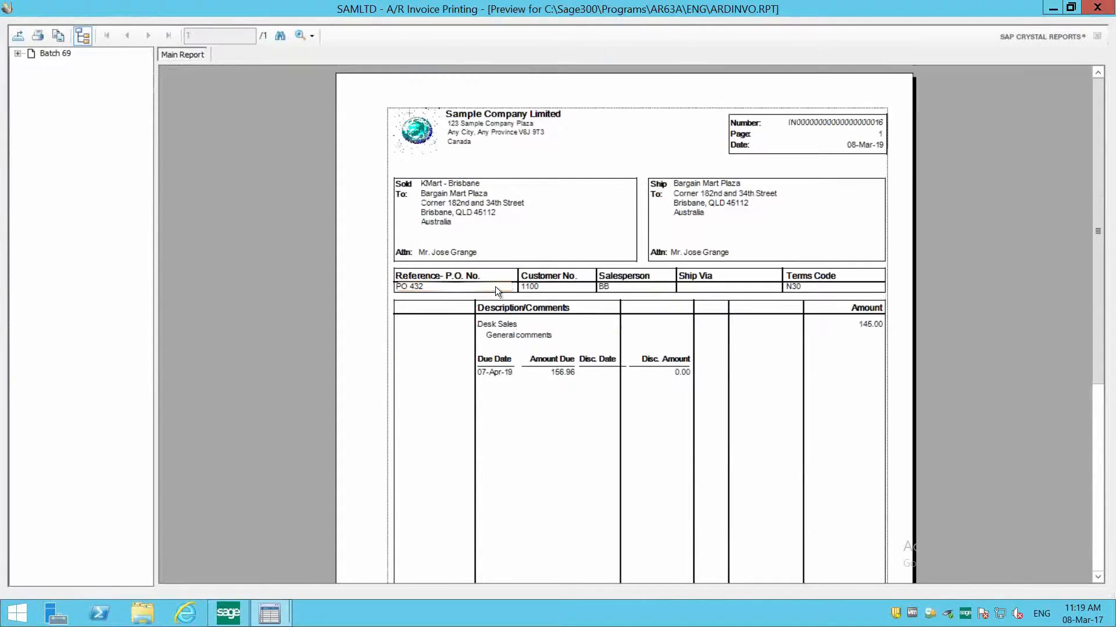
click(1099, 7)
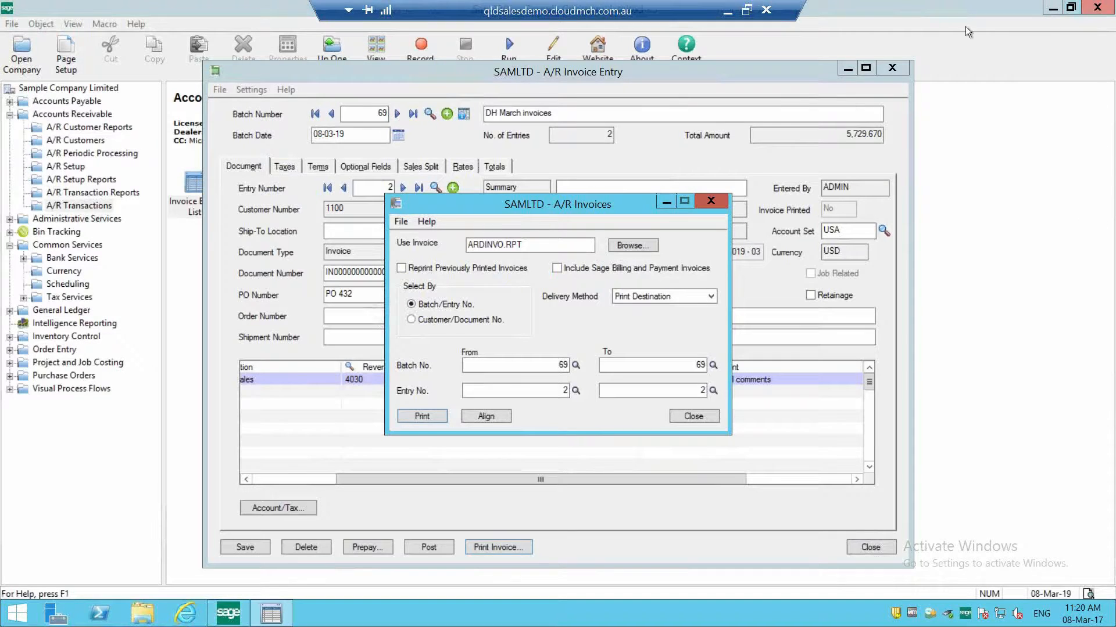
click(693, 417)
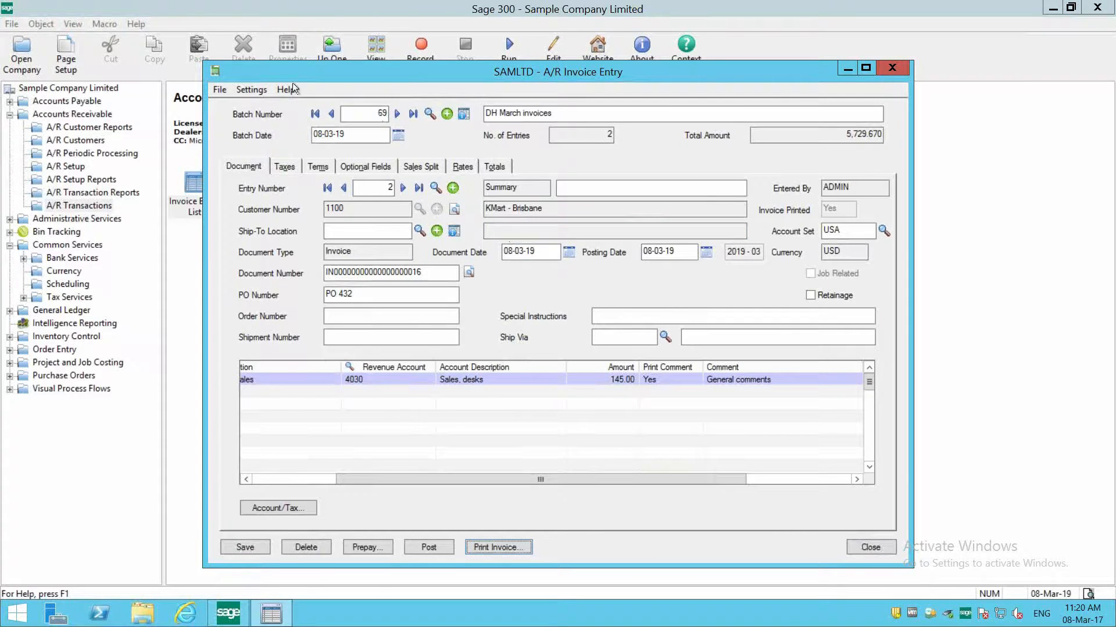
- Close invoice entry, select the "DH March invoices" batch to check its entries and total, and close the Invoice Batch List
click(216, 90)
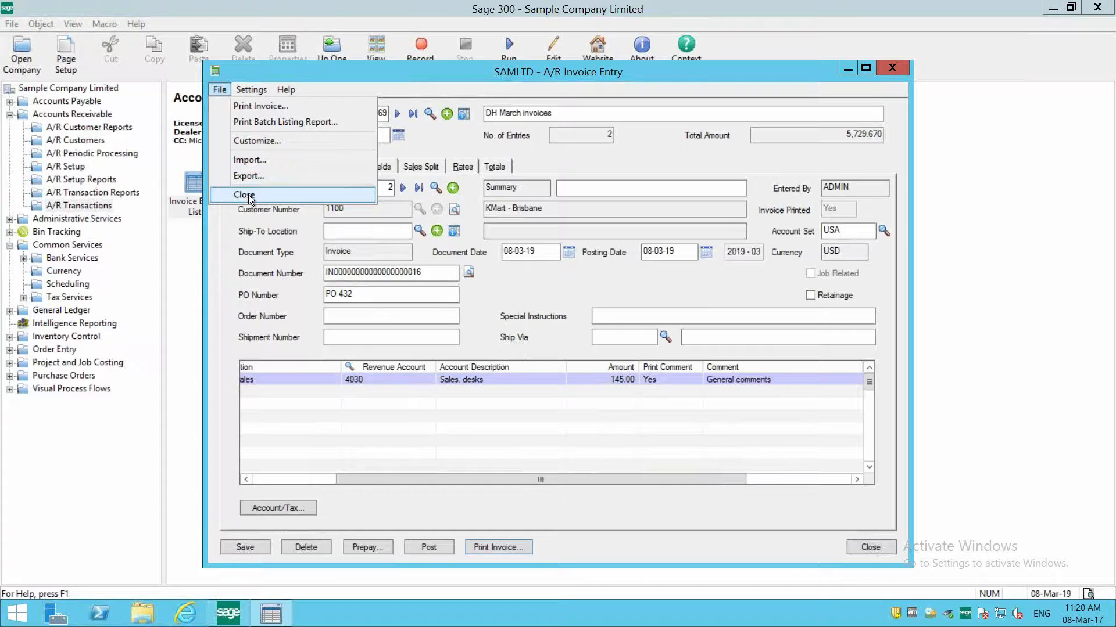
click(249, 195)
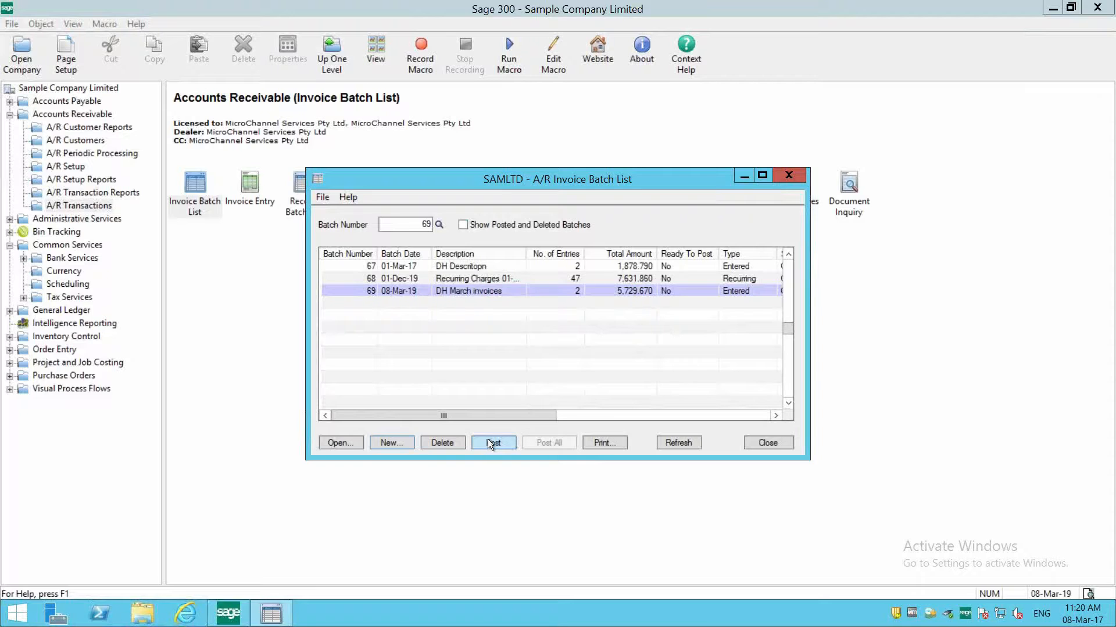
click(495, 291)
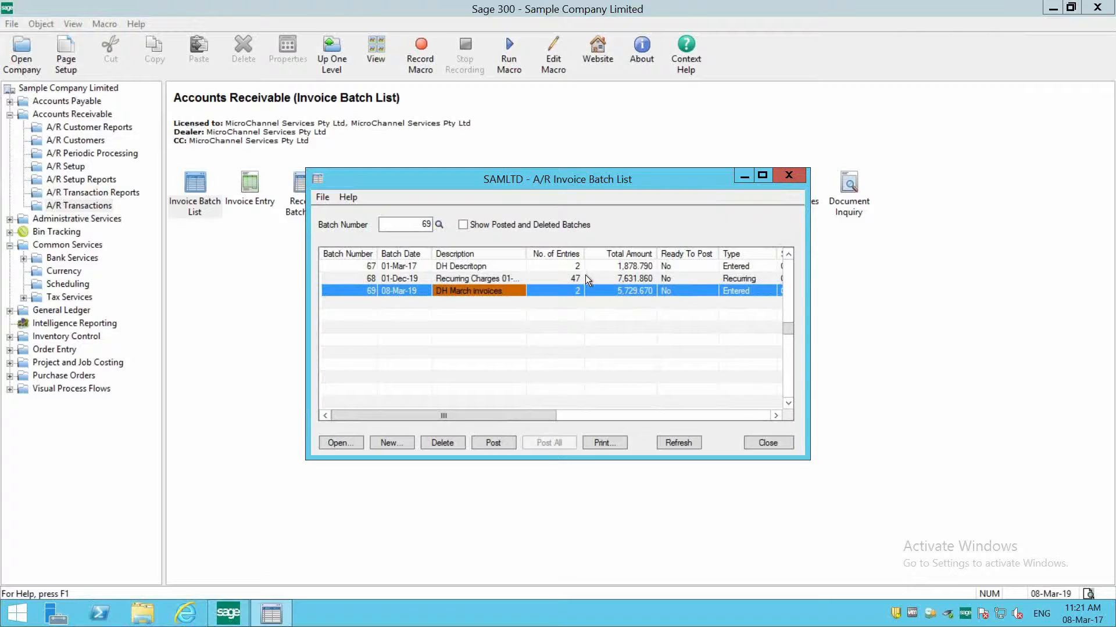
click(762, 443)
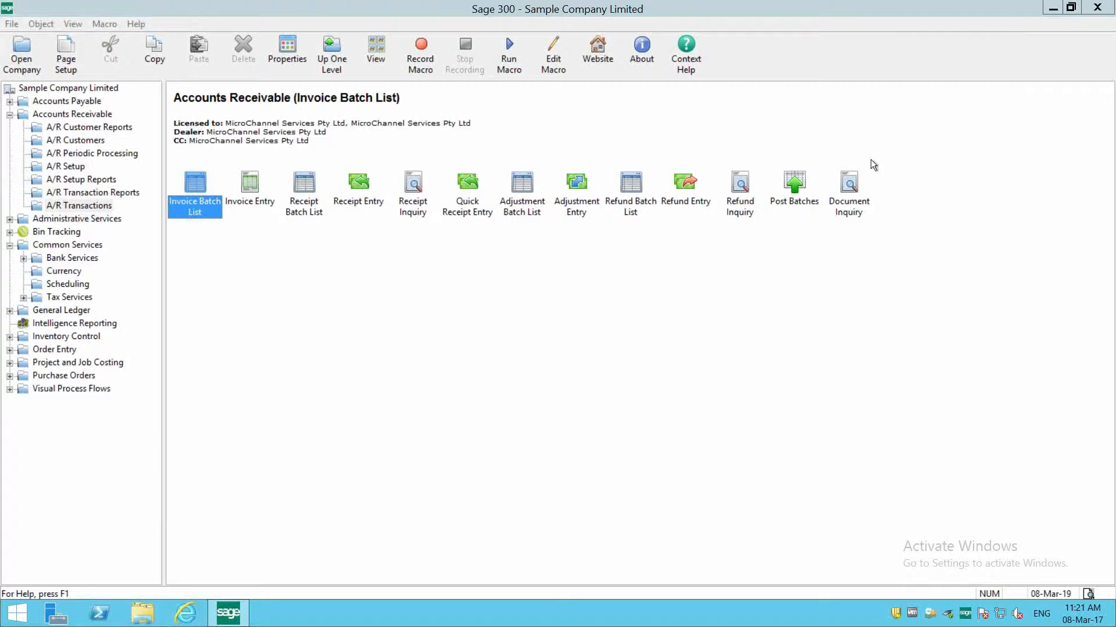
- Open the Customers window from the A/R Customers folder of Accounts Receivable
click(82, 114)
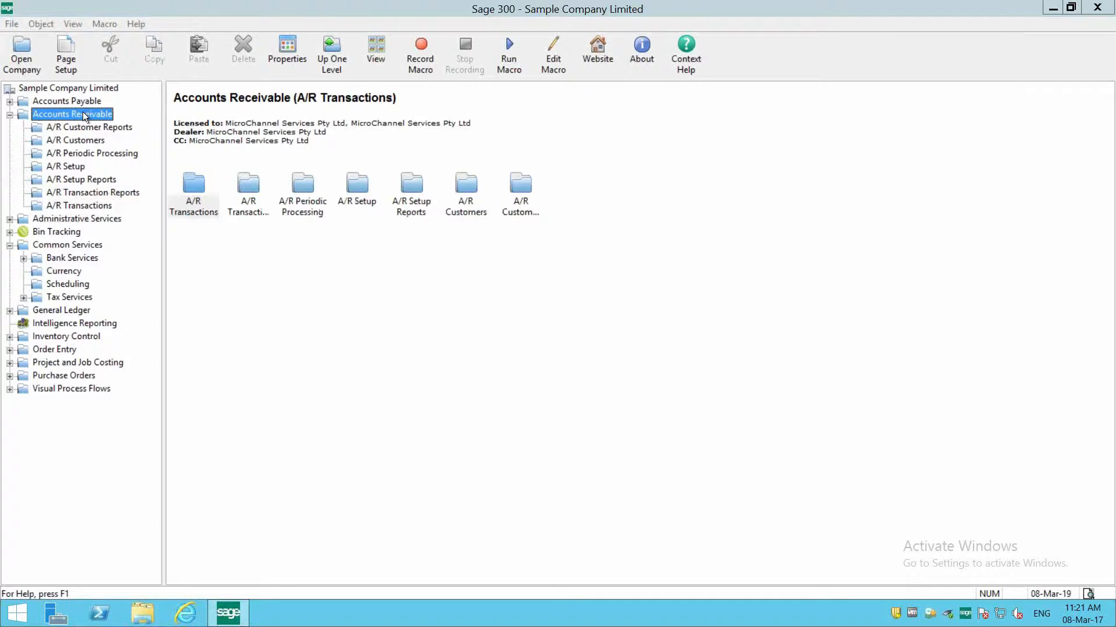
double_click(468, 215)
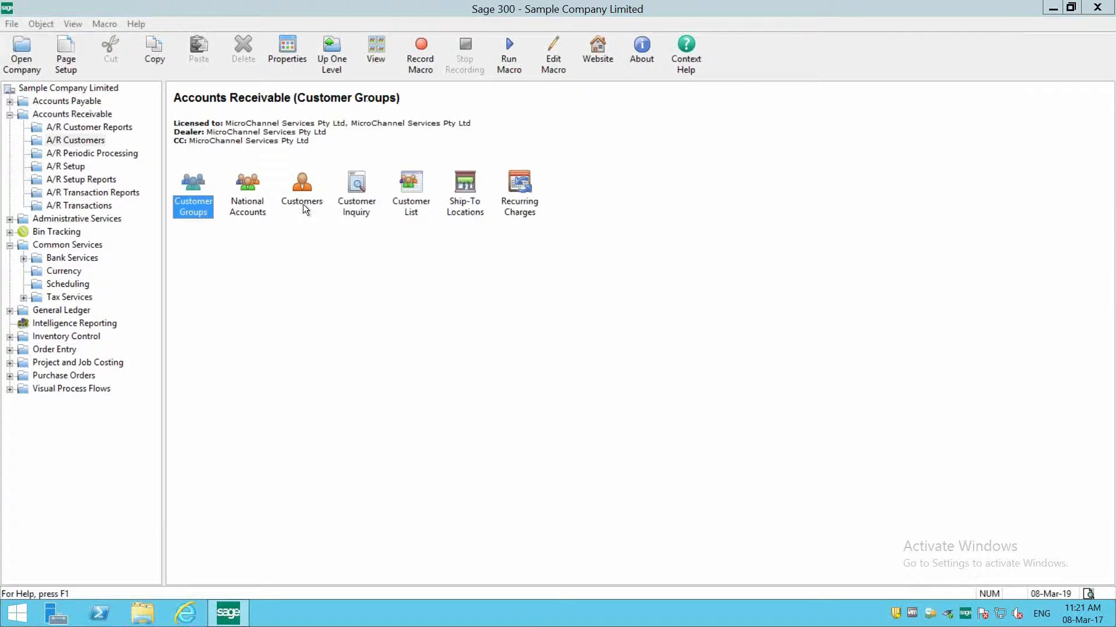
click(302, 198)
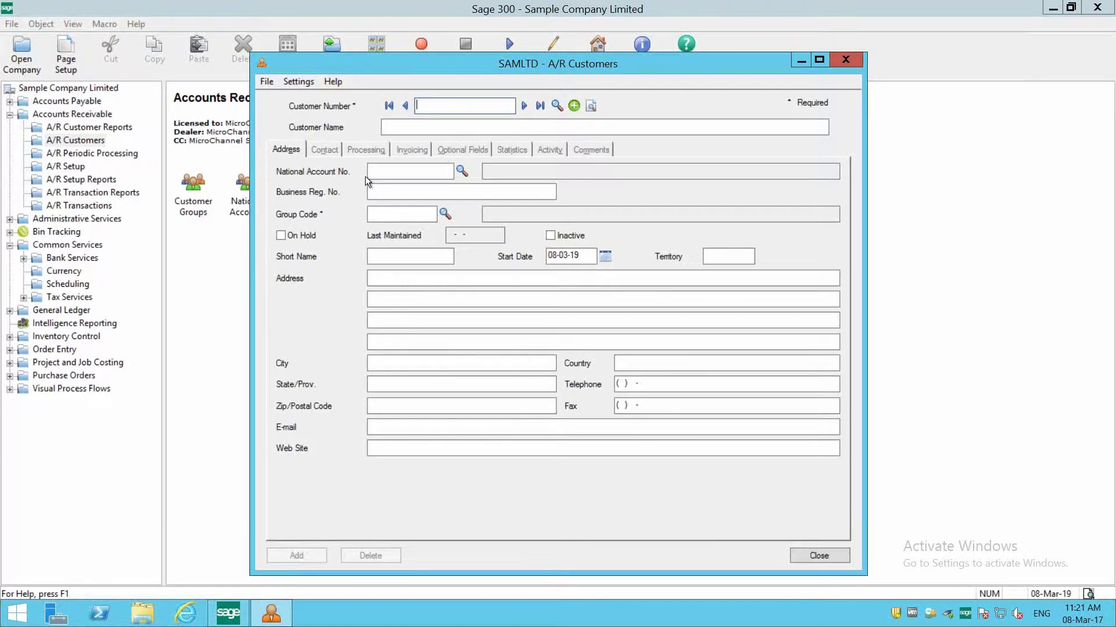
- Find and load the KMart - Brisbane customer record, and review its national account and business registration fields
click(556, 106)
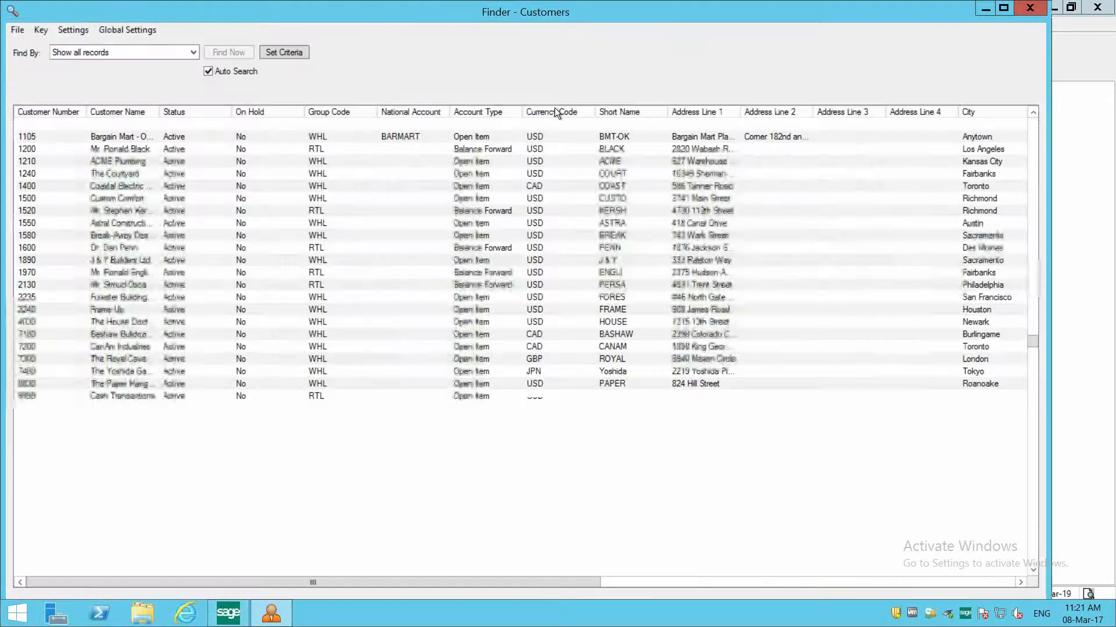
double_click(113, 121)
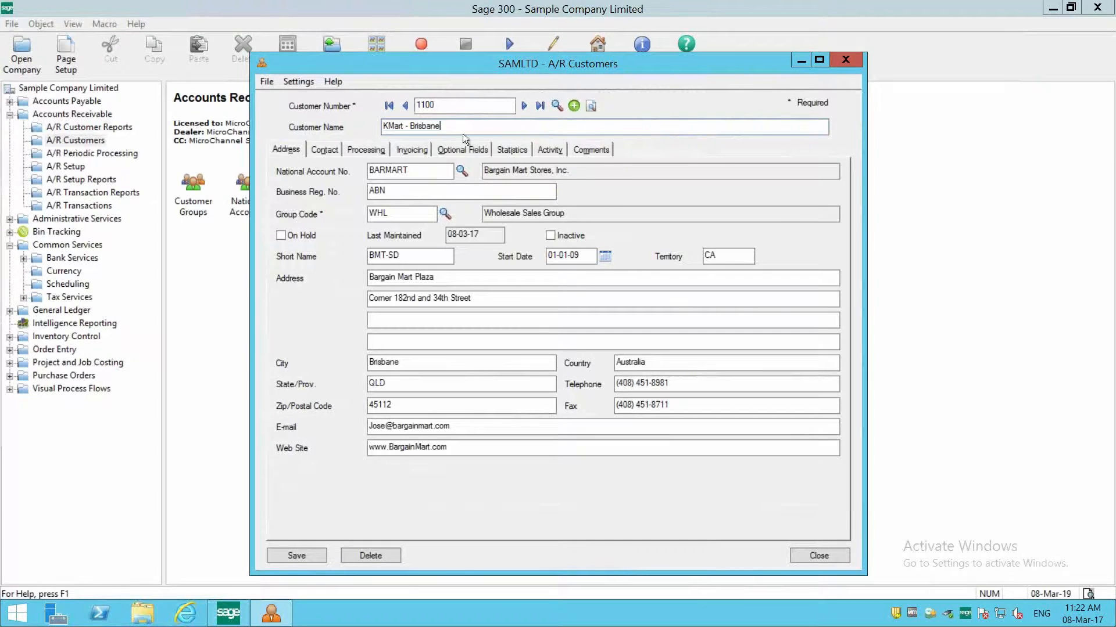
double_click(431, 168)
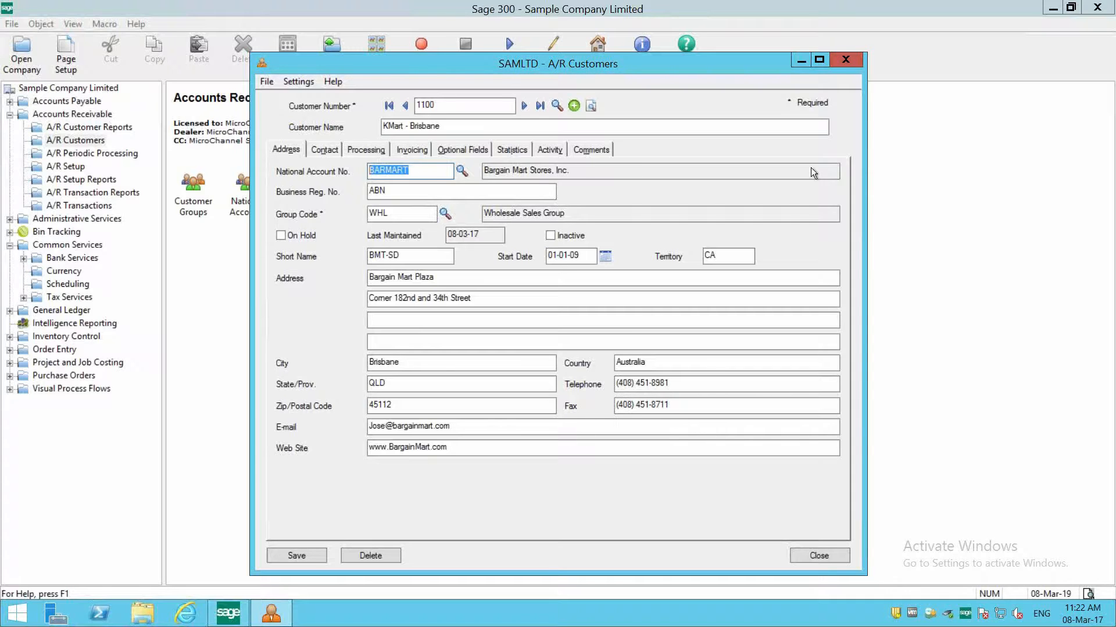
key(Tab)
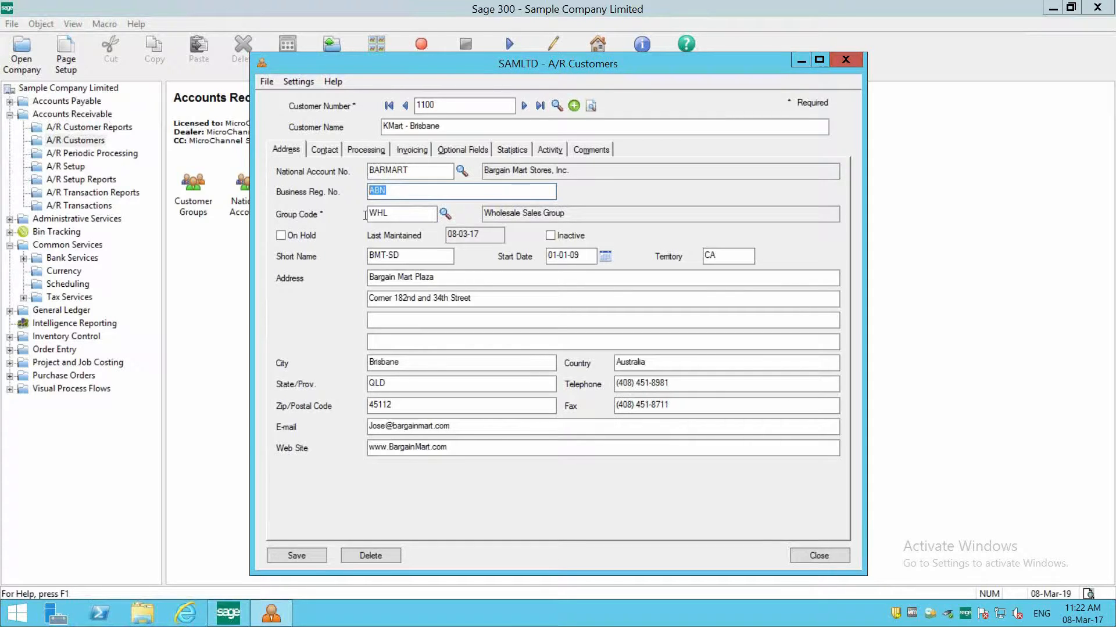
- Look up the available customer group codes for the Group Code field and close the finder without choosing one
key(Tab)
click(440, 213)
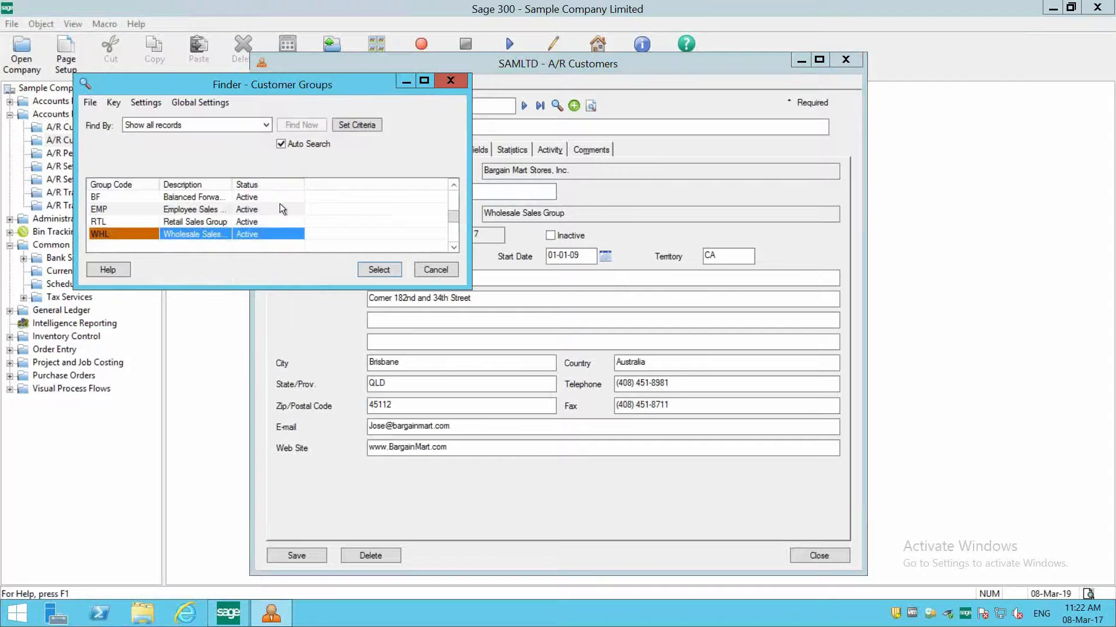
click(448, 270)
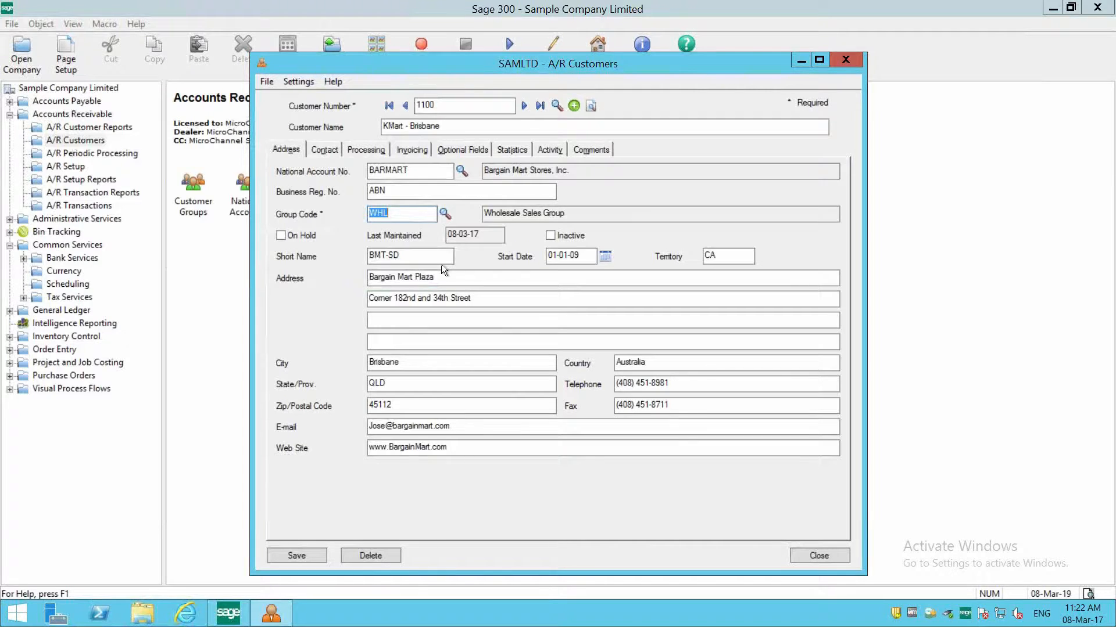
- Review the customer's short name against the full name, plus the start date, territory, e-mail and web site in the address details
click(401, 255)
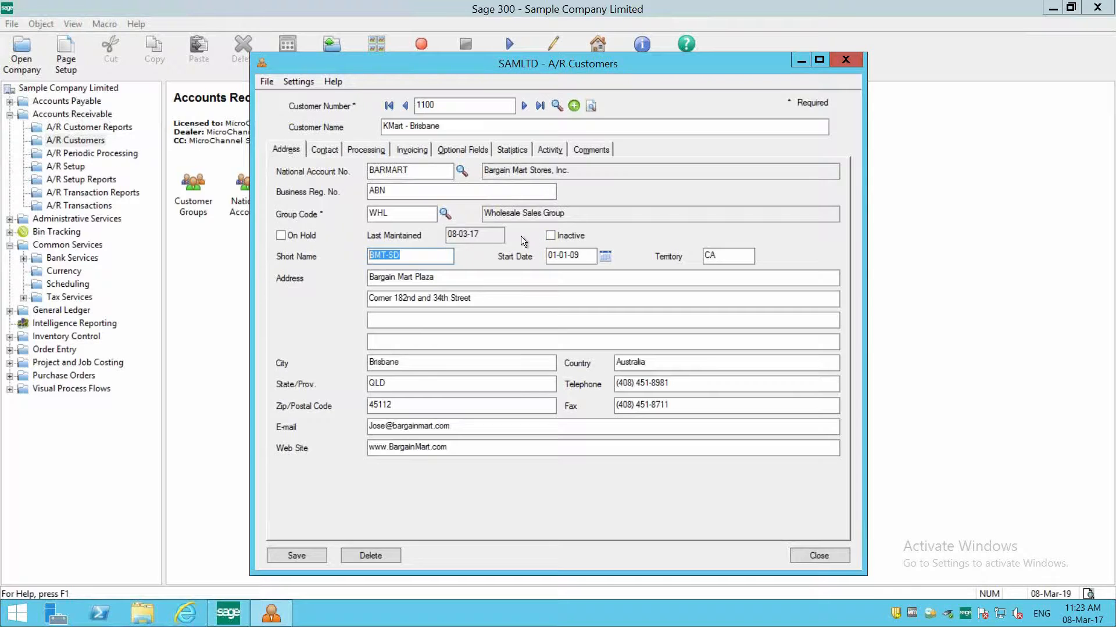
drag(421, 258, 344, 252)
drag(442, 126, 320, 114)
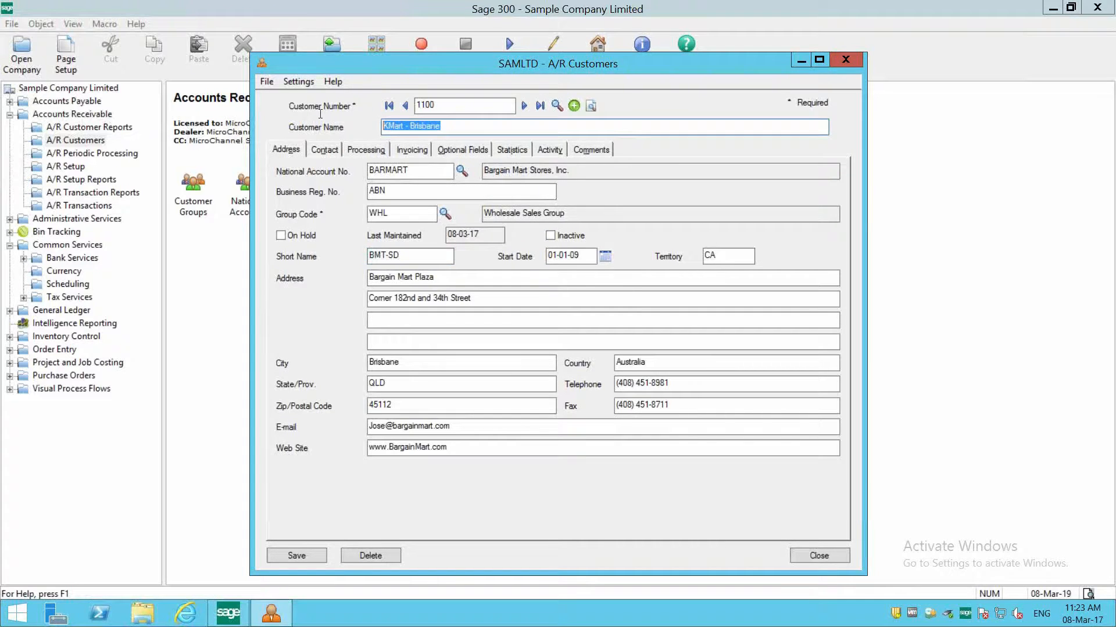
click(435, 256)
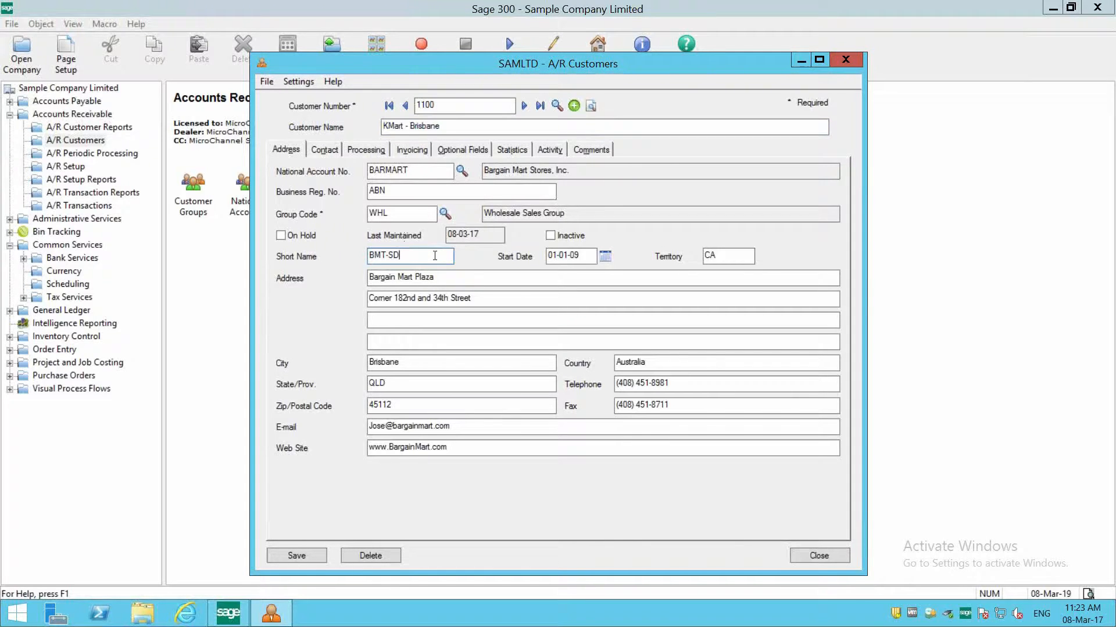
drag(583, 256, 542, 257)
drag(734, 254, 687, 256)
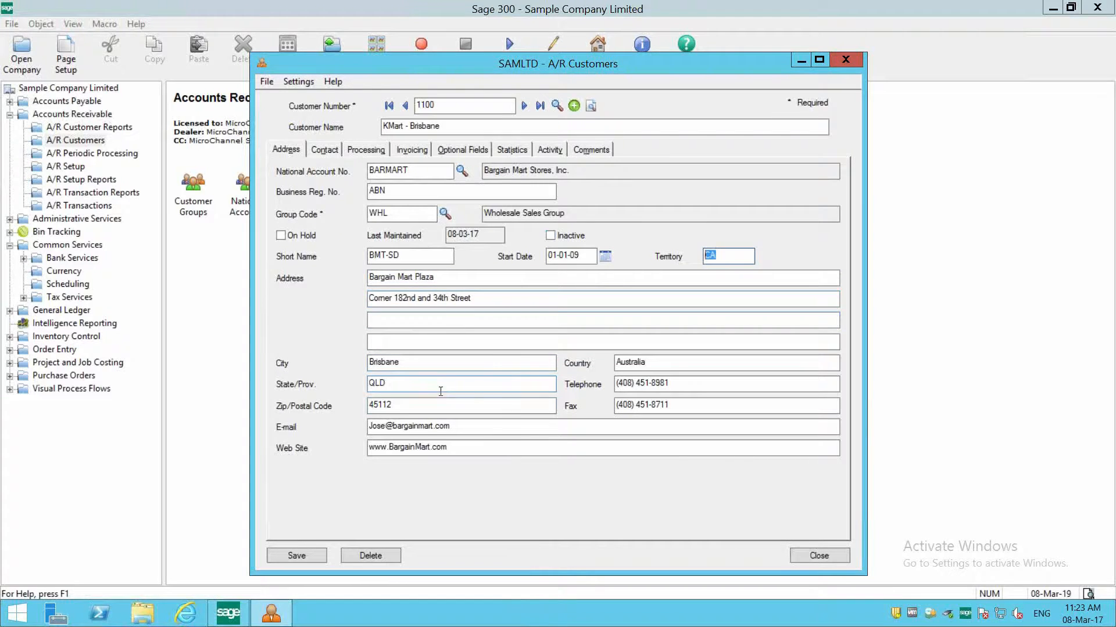
drag(481, 425, 339, 413)
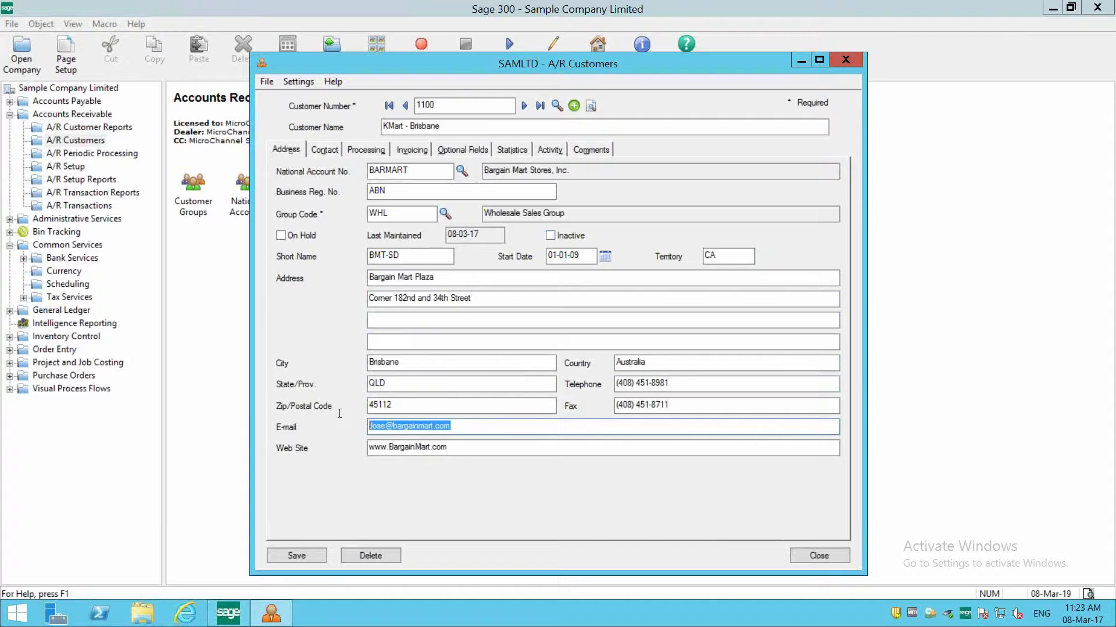
click(473, 428)
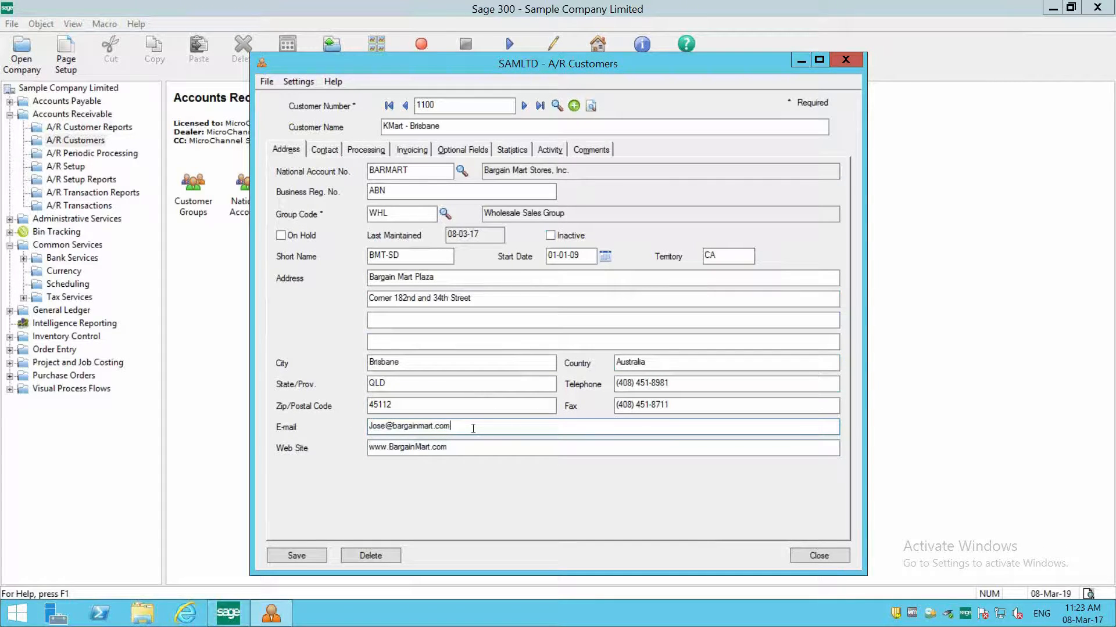
drag(467, 451, 325, 443)
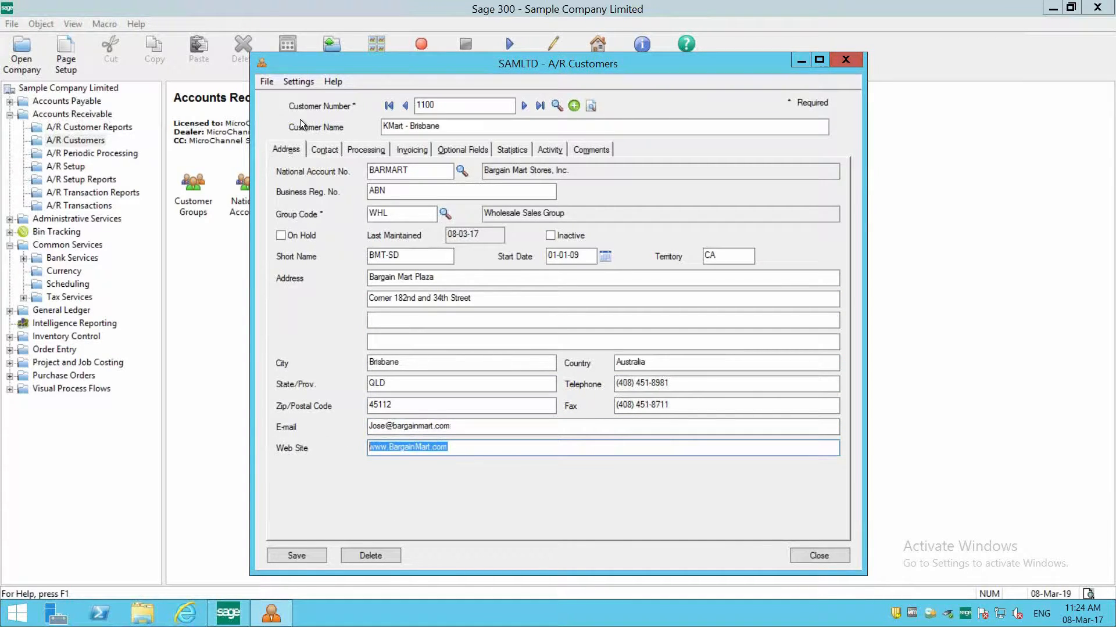
- Review the customer's contact details and compare the contact's e-mail with the general e-mail in the address details
click(321, 151)
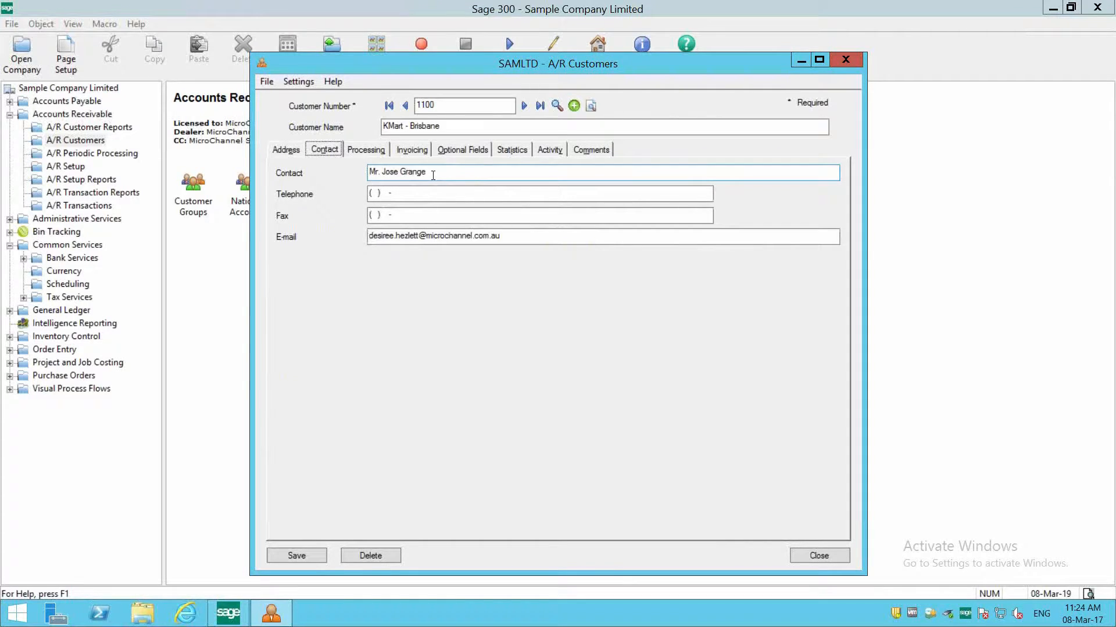
drag(506, 236, 294, 236)
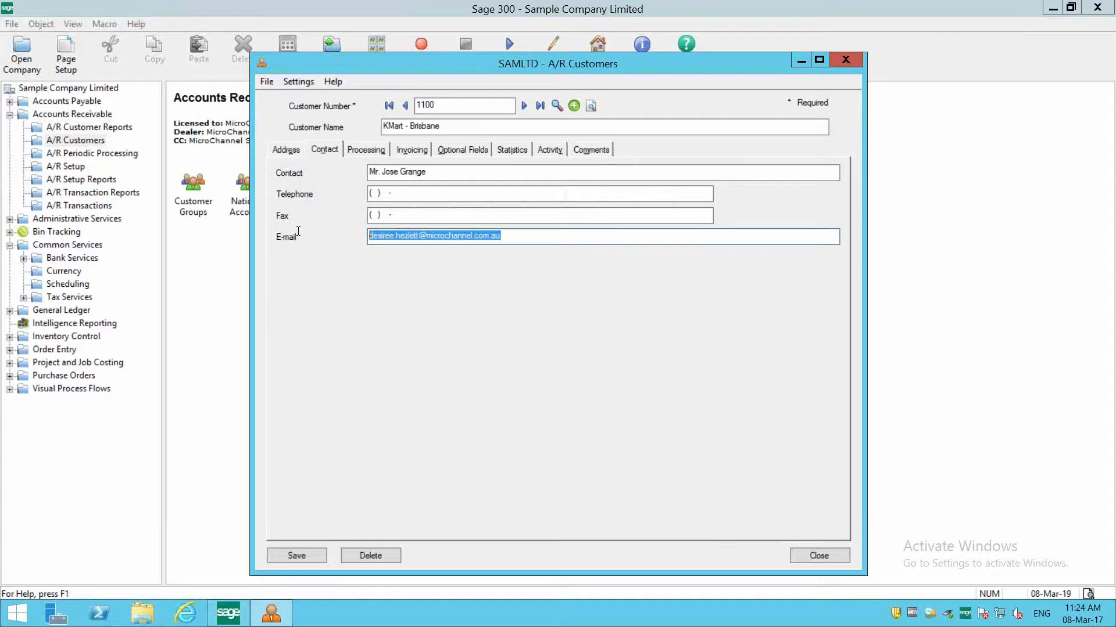
click(284, 150)
drag(514, 428, 363, 426)
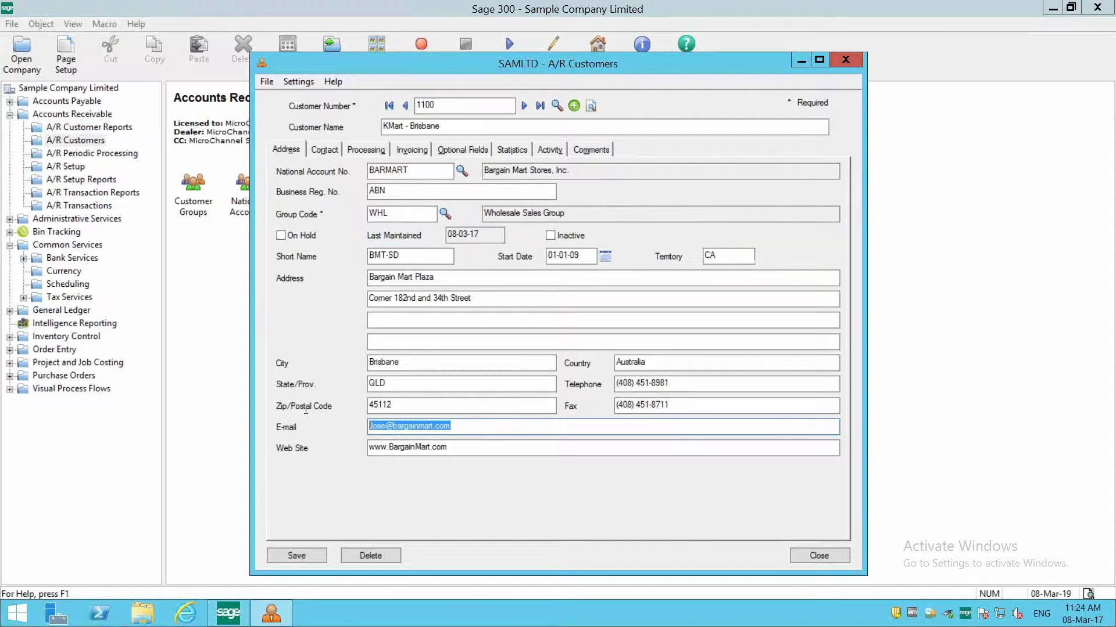
click(324, 149)
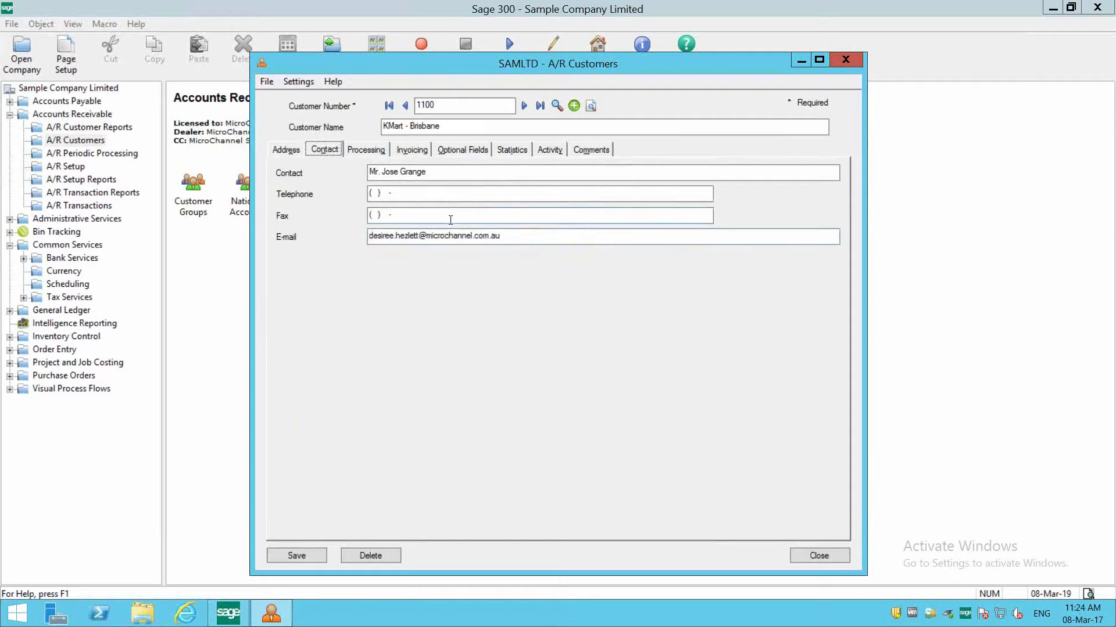
click(426, 239)
drag(500, 237, 233, 243)
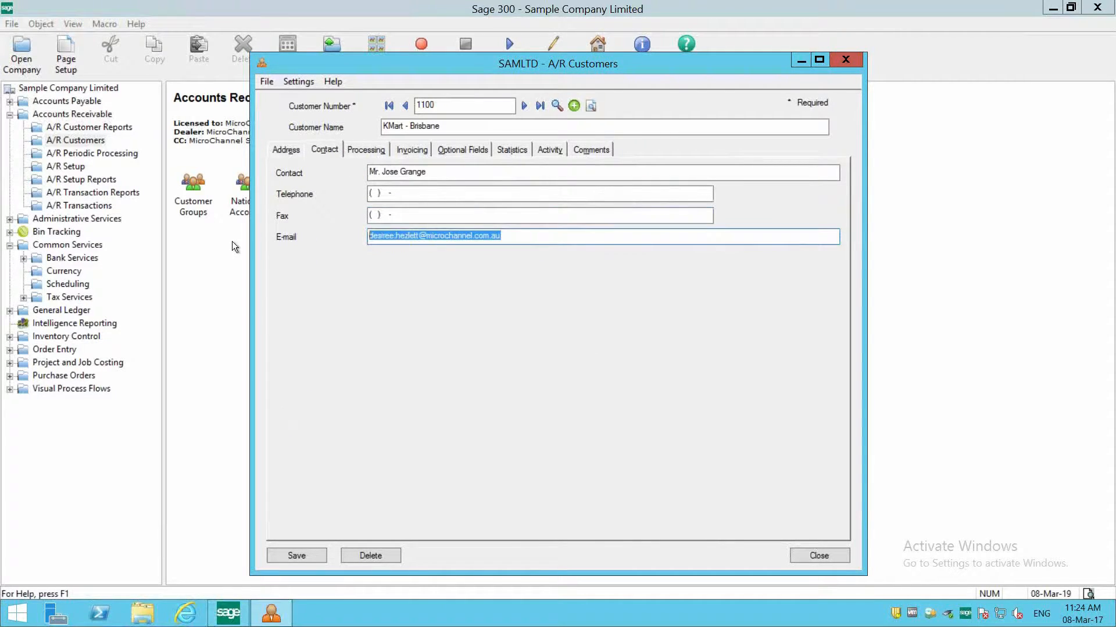
- Review the customer's account set and billing cycle in the processing details, and choose terms code N30, Net 30 Days, from the available terms
click(353, 152)
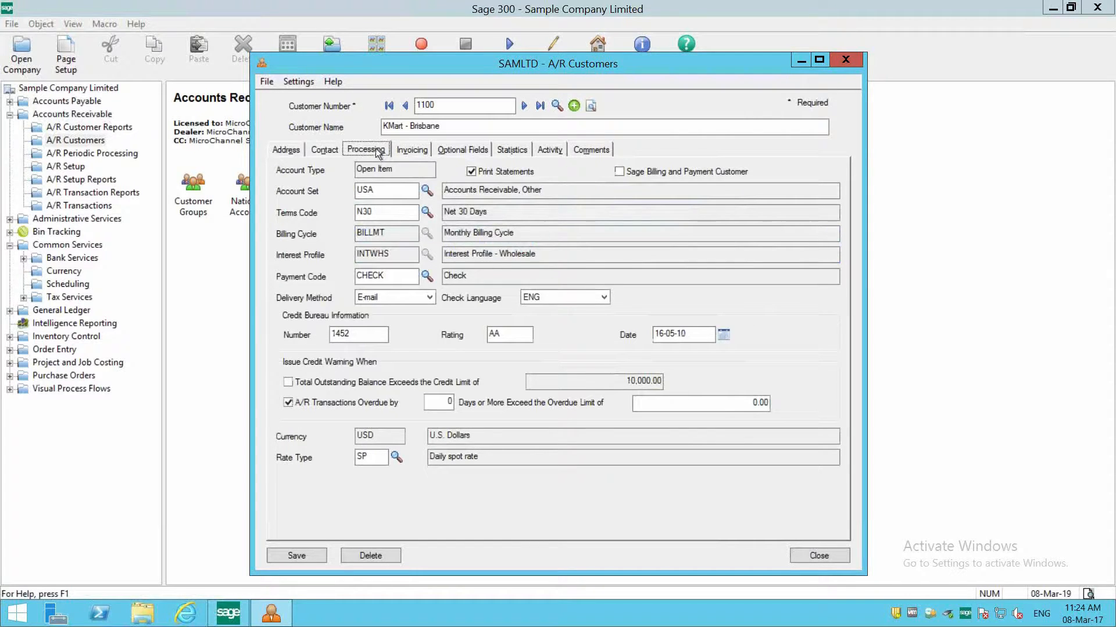
click(398, 190)
key(Tab)
click(427, 211)
drag(531, 324, 584, 362)
click(171, 246)
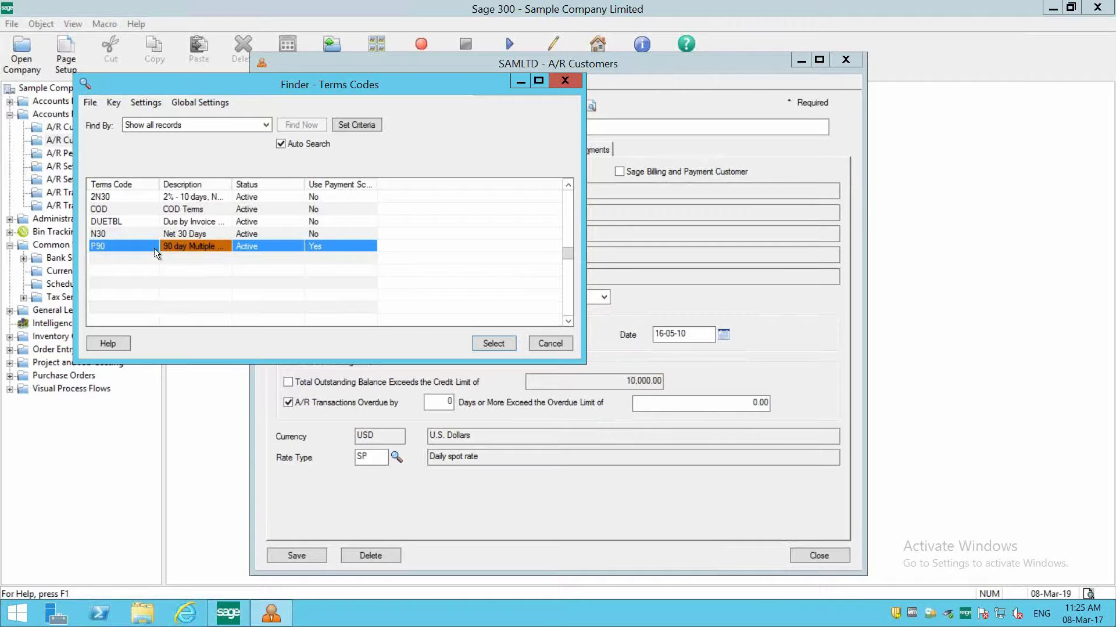
double_click(169, 238)
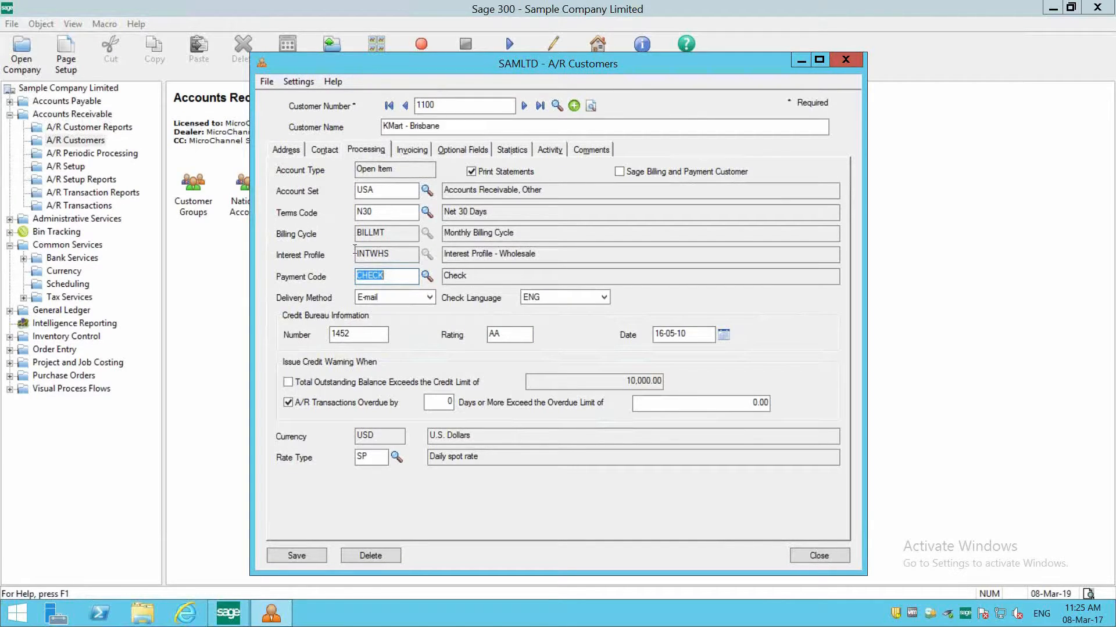
click(401, 232)
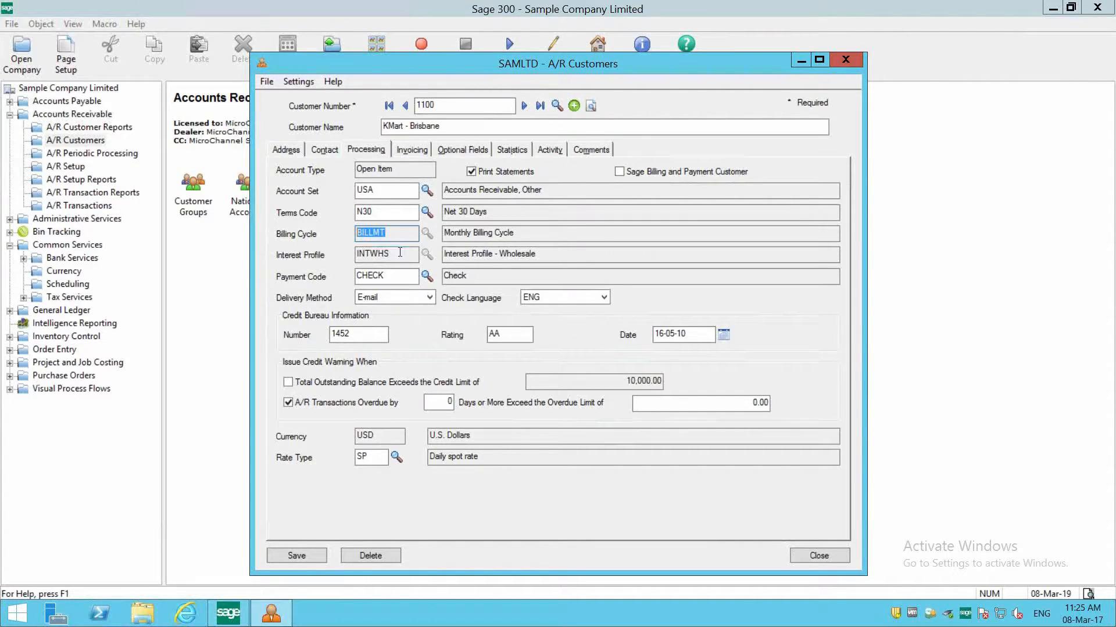
- Review the interest profile in the processing details and choose payment code CHECK from the available payment codes
drag(398, 253, 332, 249)
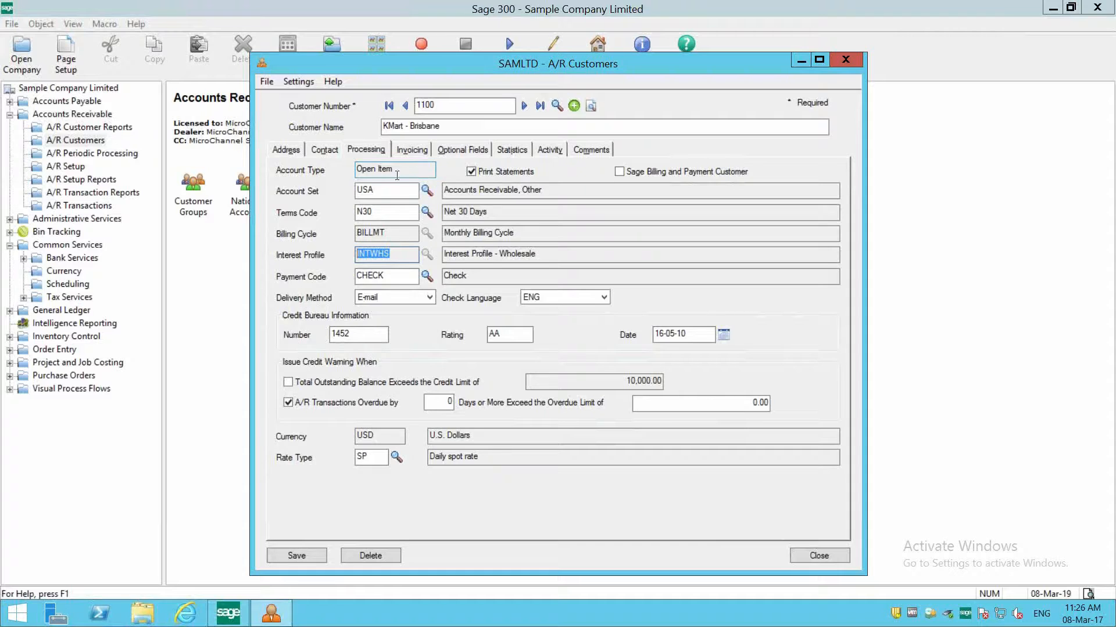
drag(403, 277, 346, 282)
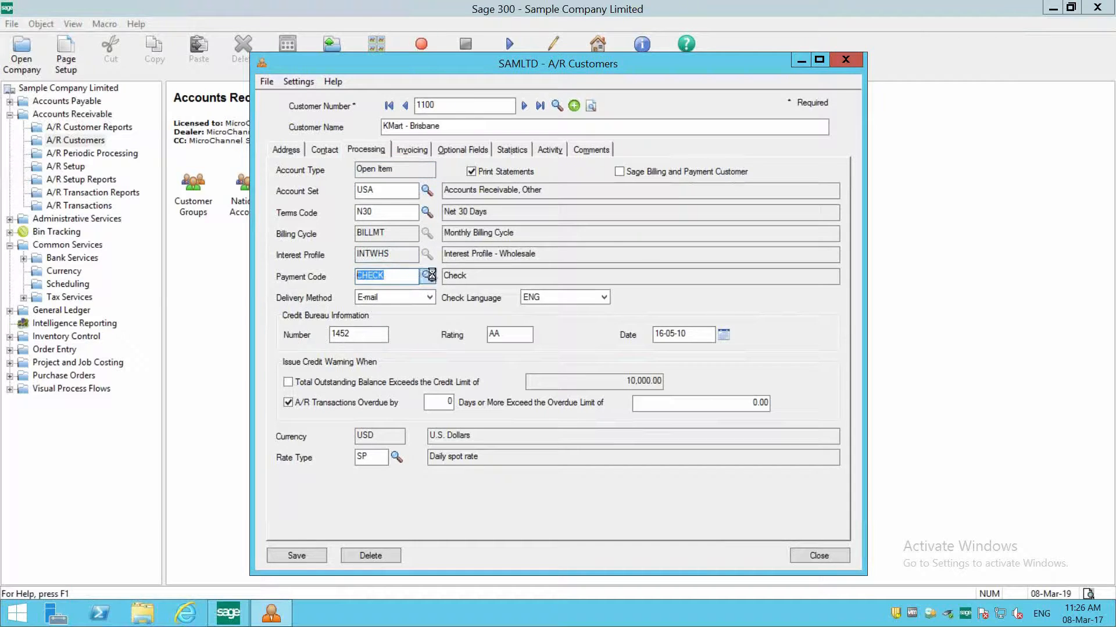
click(428, 276)
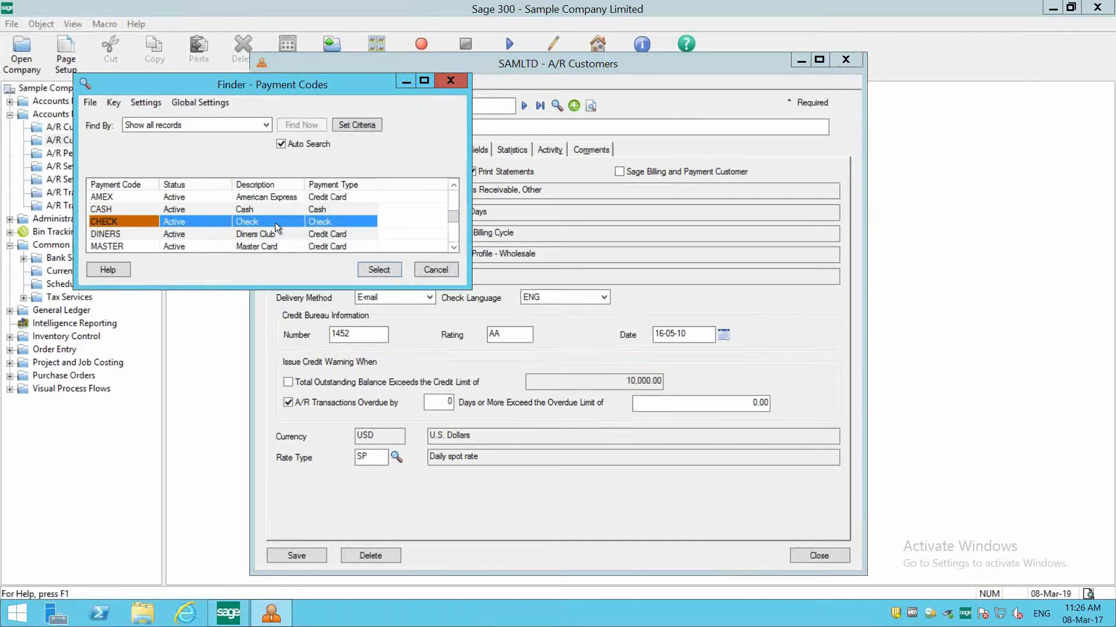
double_click(274, 222)
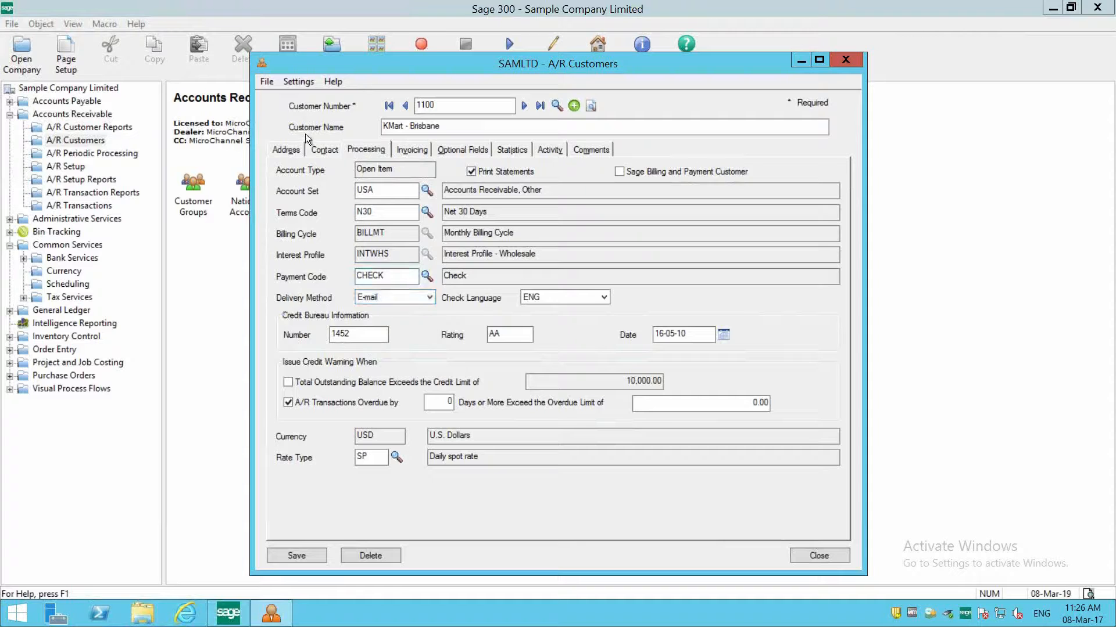
- Check the general e-mail in the address details, and choose E-mail as the delivery method in the processing details
click(282, 151)
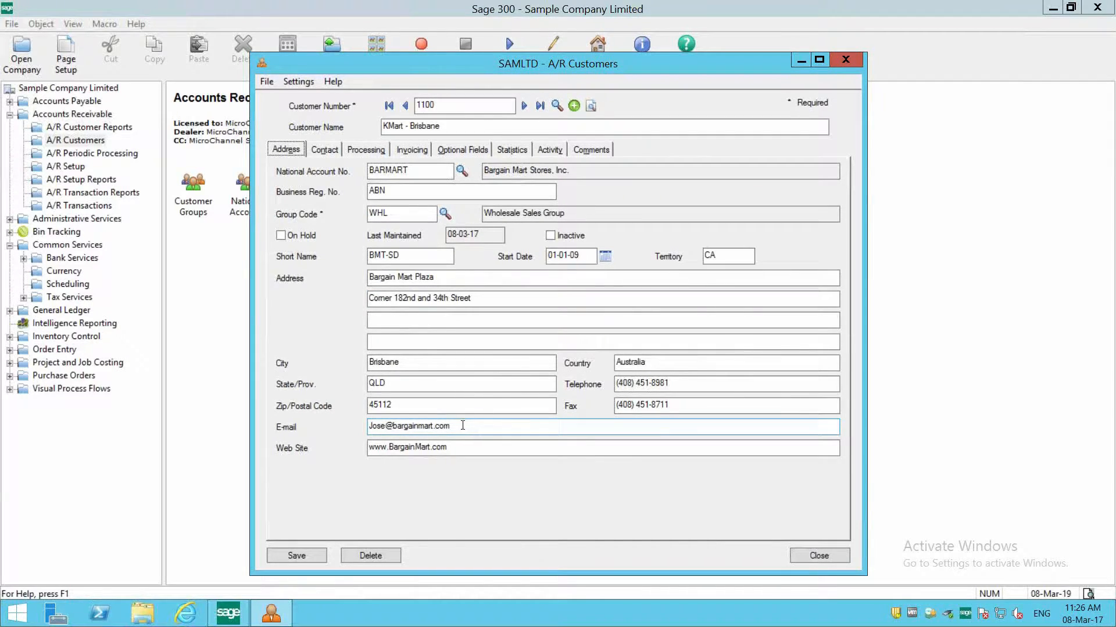
drag(463, 423, 352, 422)
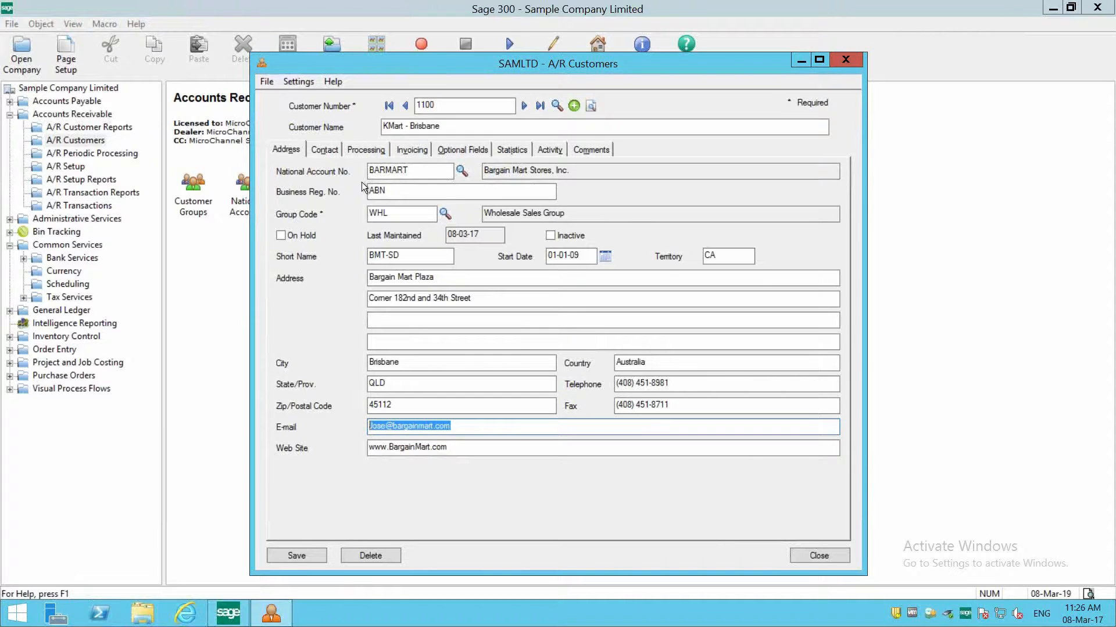
click(376, 149)
click(386, 298)
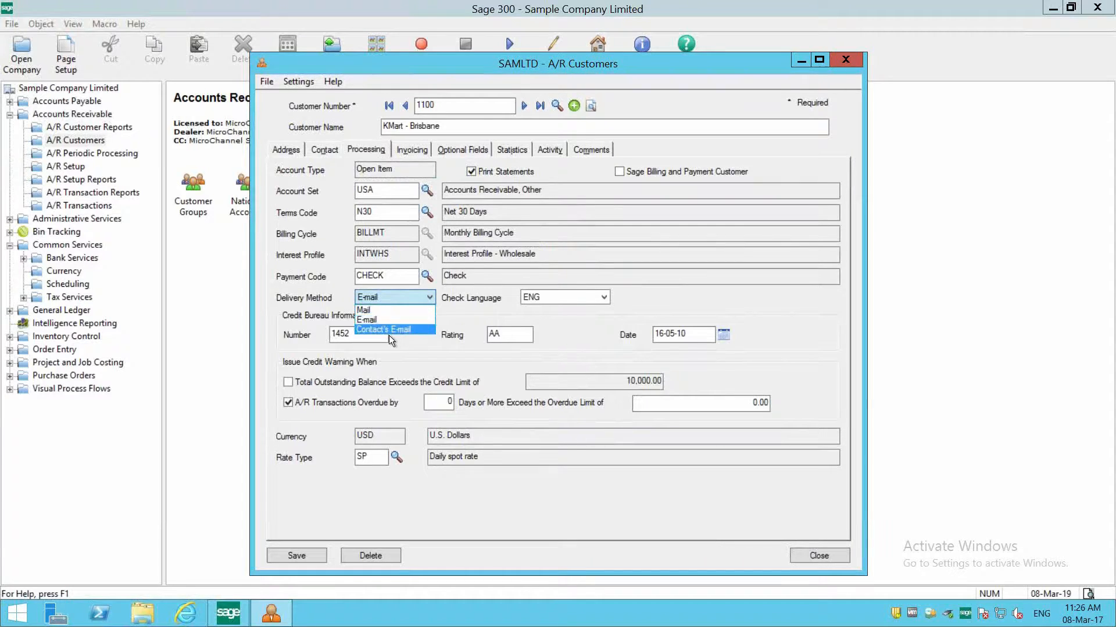
click(390, 320)
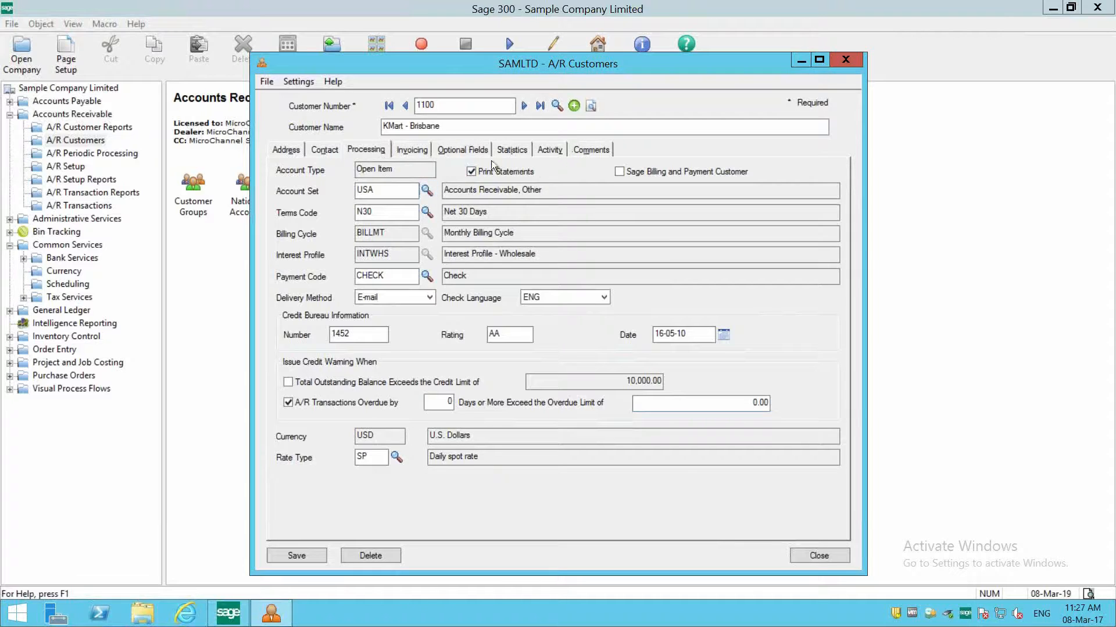
- Review the inventory location and the available customer types in the customer's invoicing details
click(417, 152)
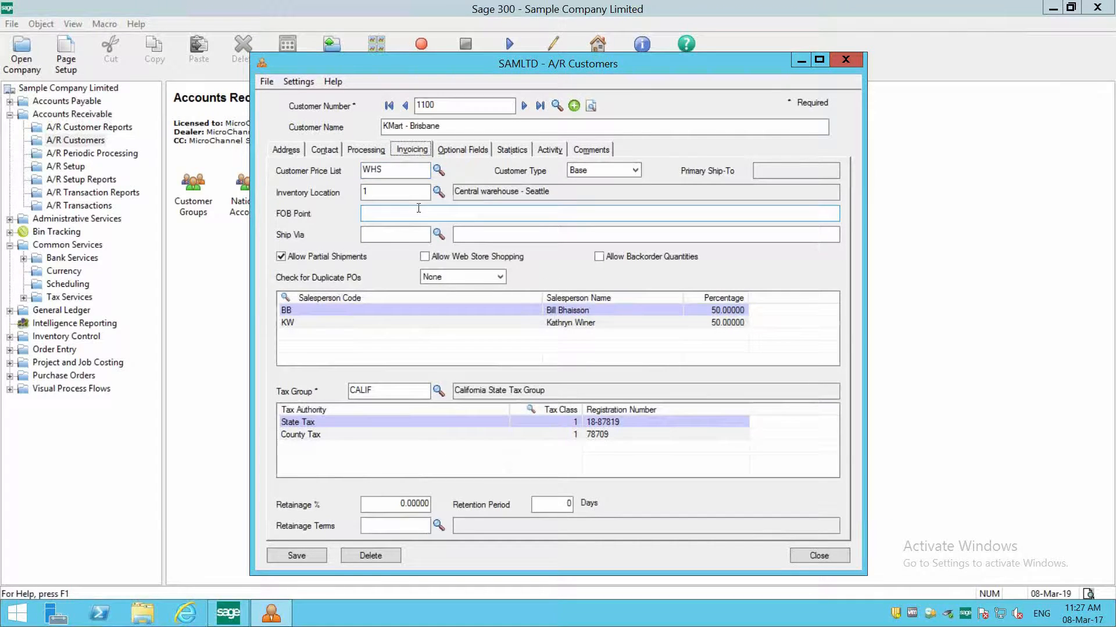
click(405, 193)
drag(346, 189, 300, 184)
click(600, 172)
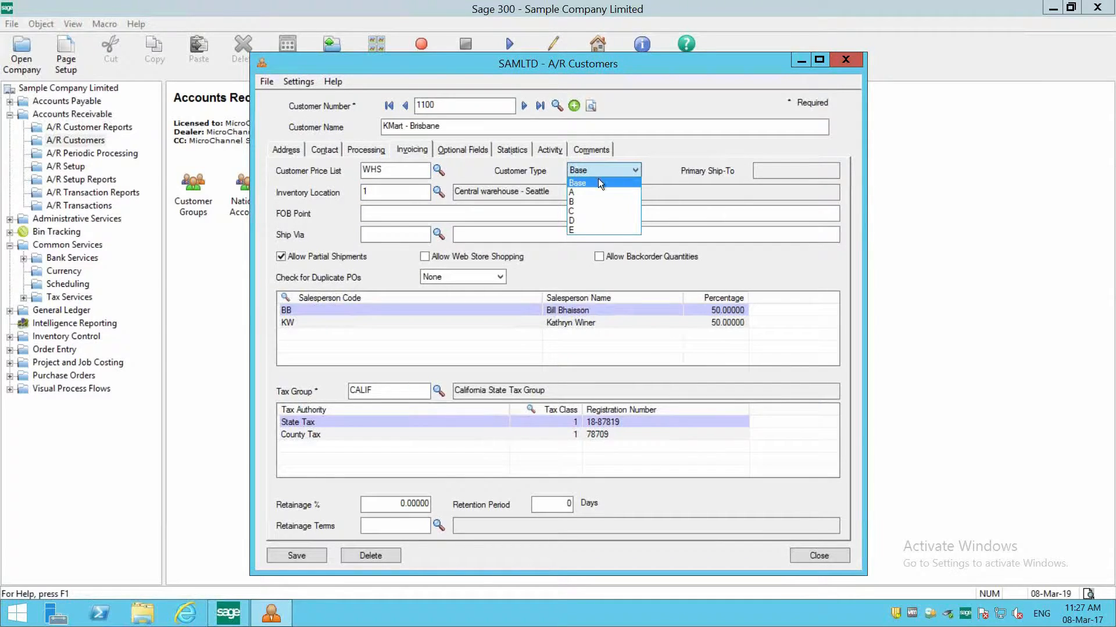
- Allow backorder quantities for the customer and choose None for the duplicate PO check
click(414, 217)
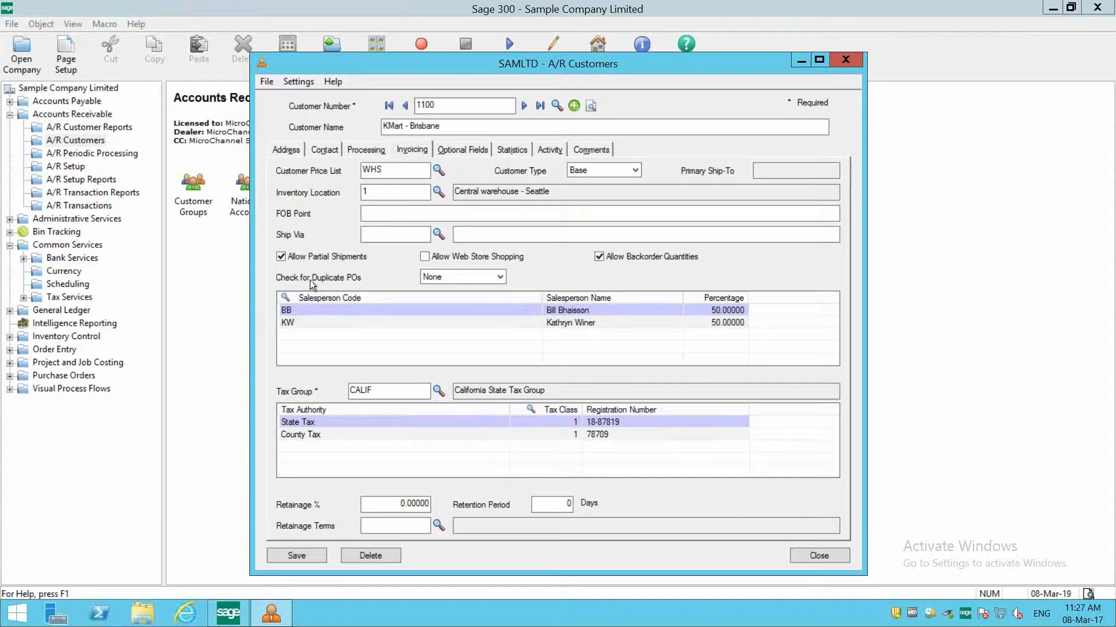
click(435, 277)
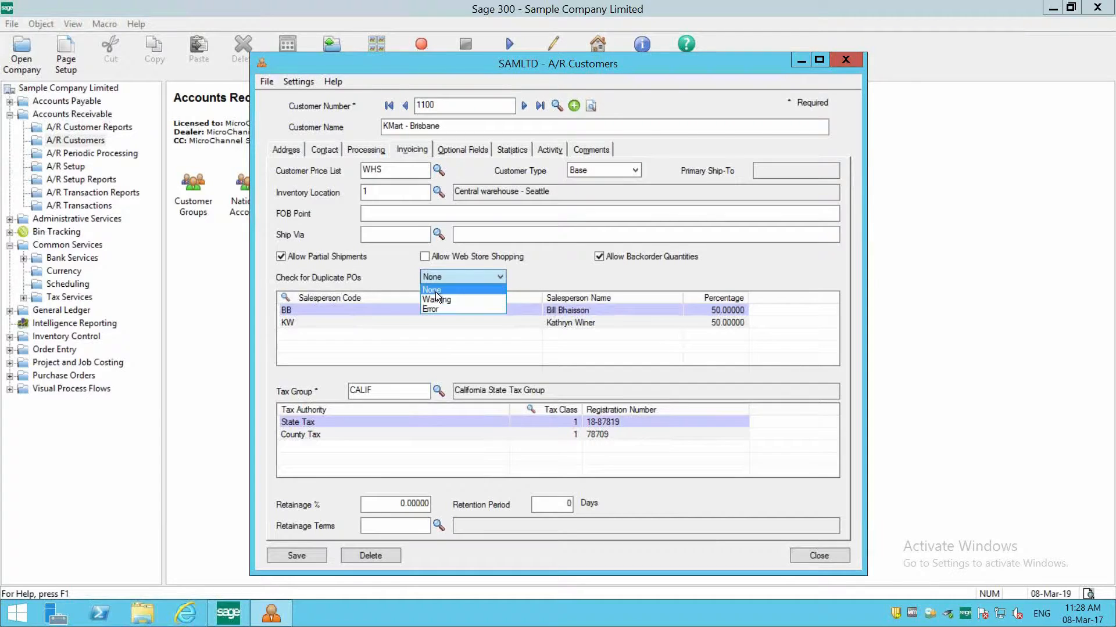
click(434, 291)
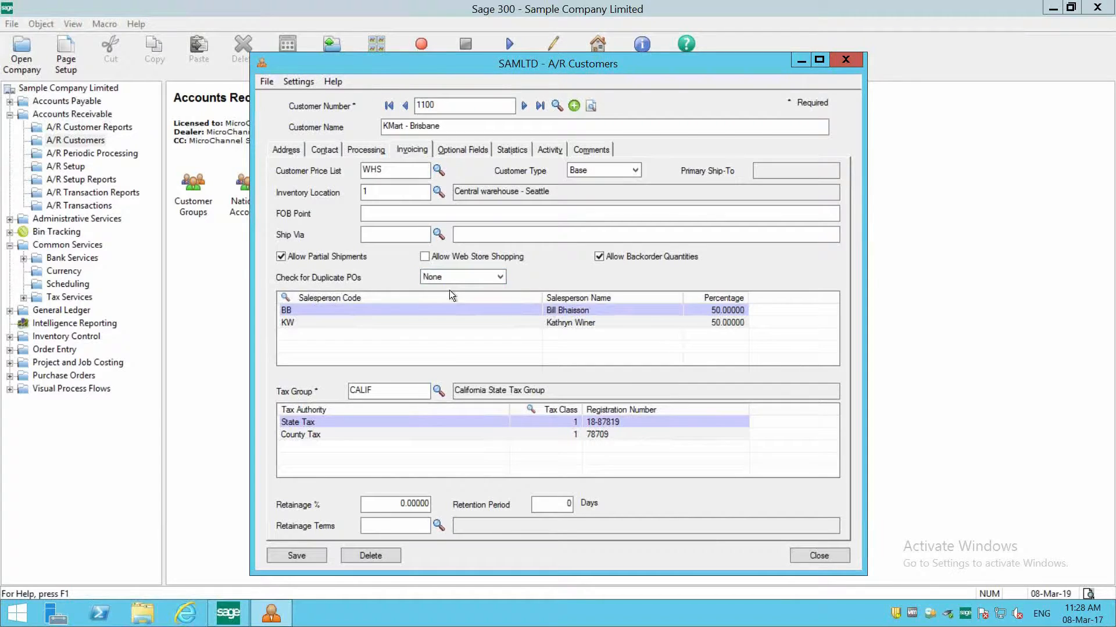
- Review the customer's optional fields and the statistics for the year and period, including the invoice and discount amounts
click(465, 149)
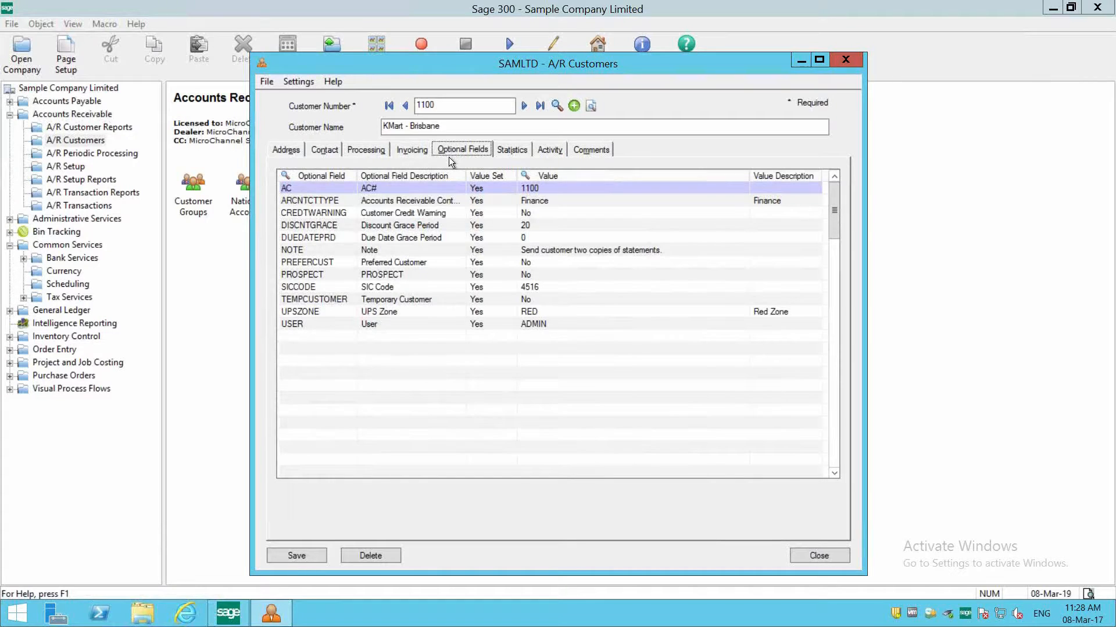
click(506, 150)
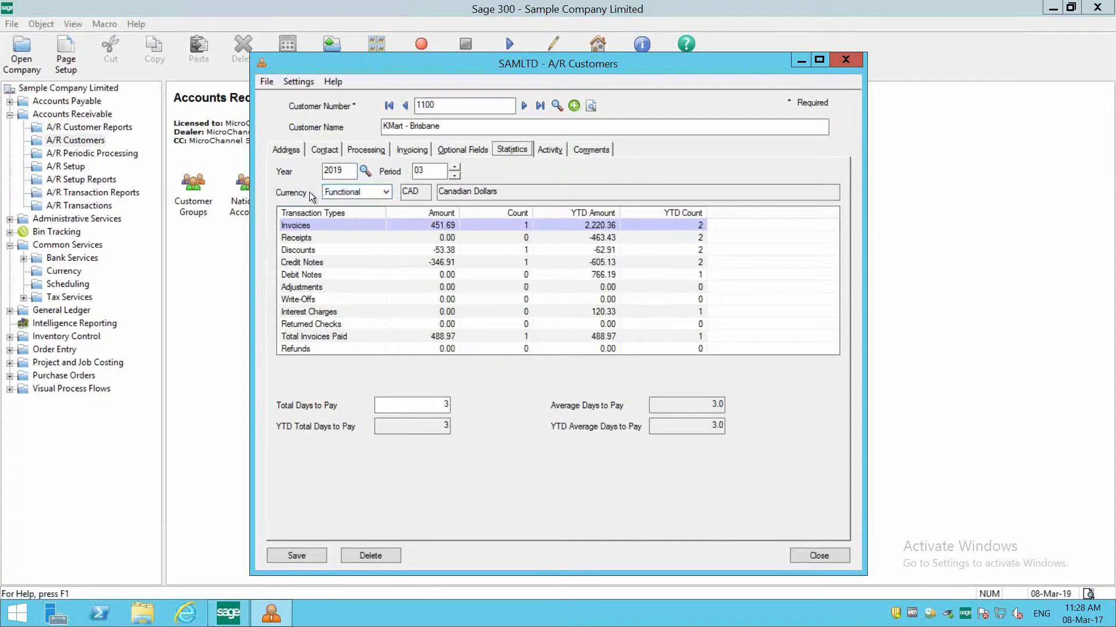
click(347, 187)
click(342, 195)
drag(342, 171, 318, 169)
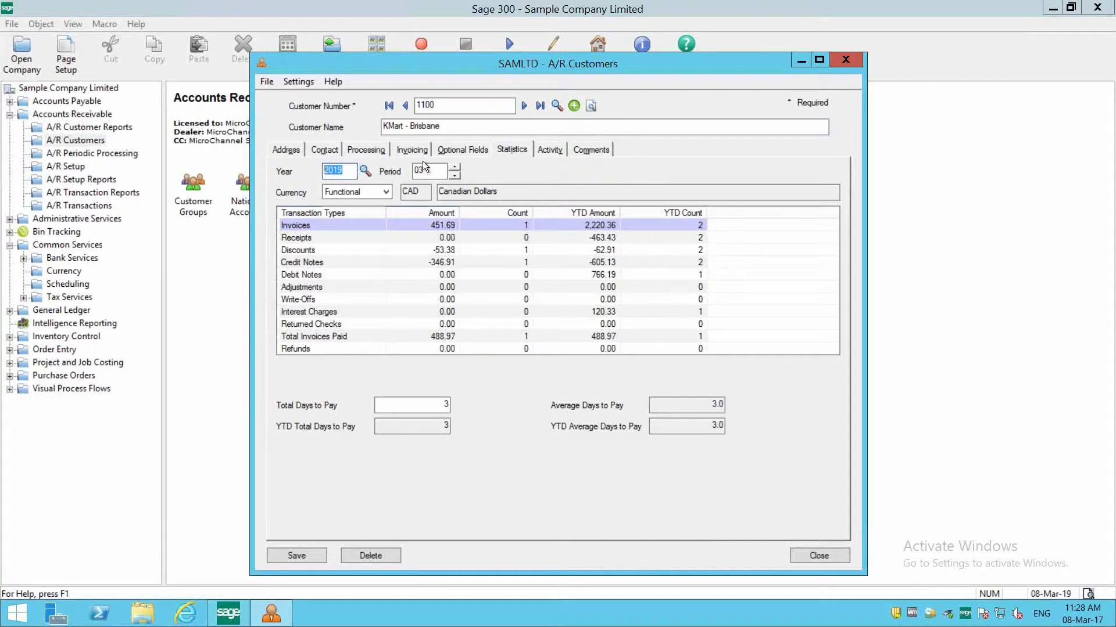
click(503, 225)
click(426, 227)
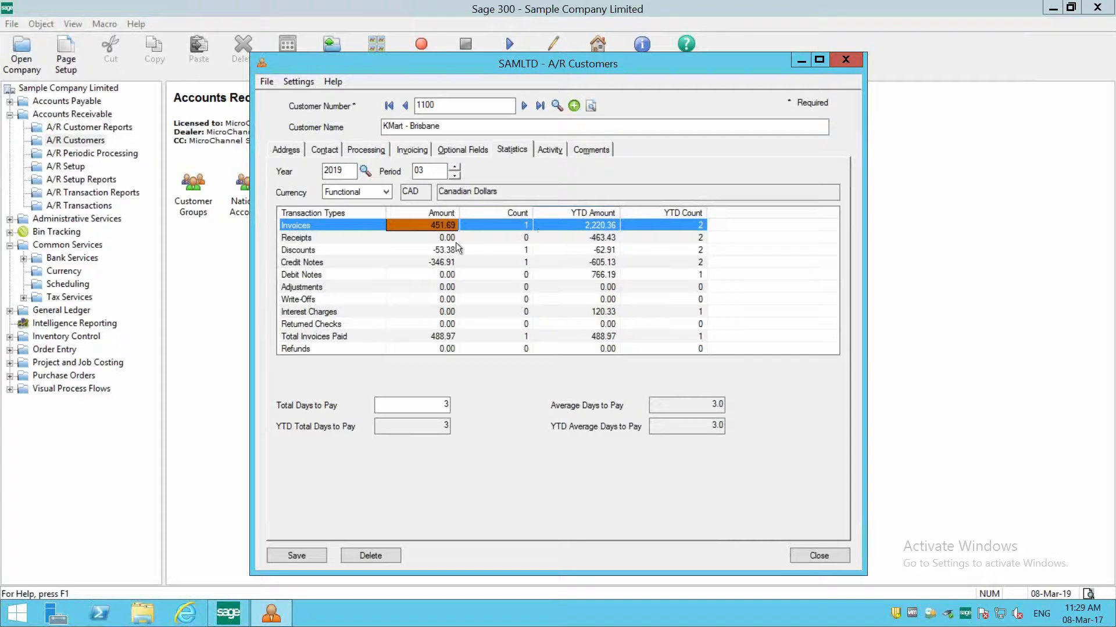
click(435, 251)
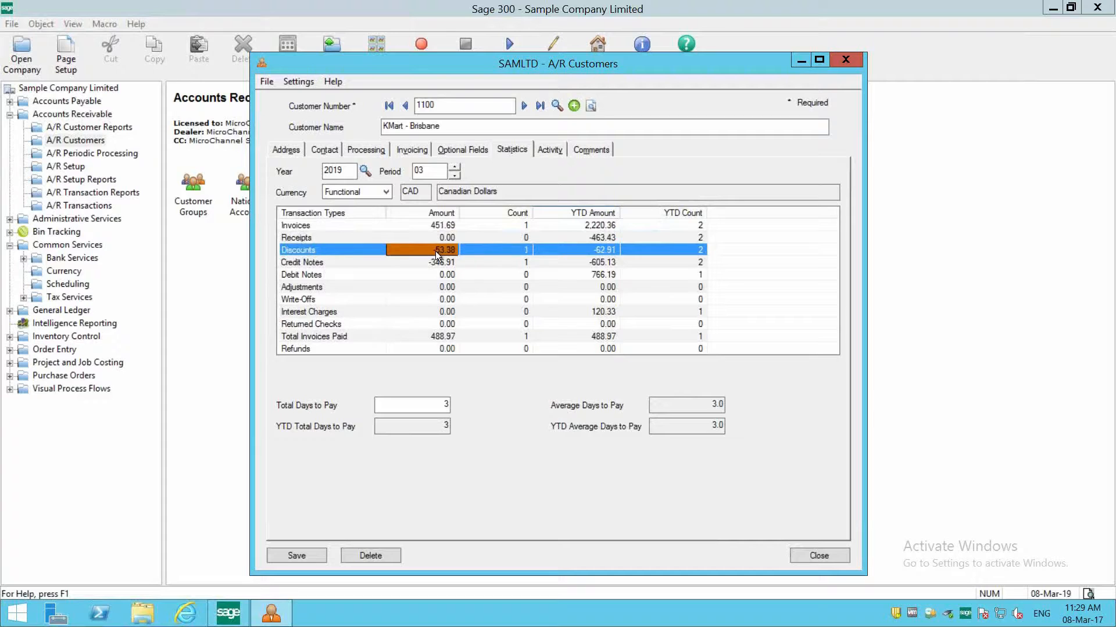
- Review the customer's activity figures, checking the highest balance and largest invoice for this year
click(547, 153)
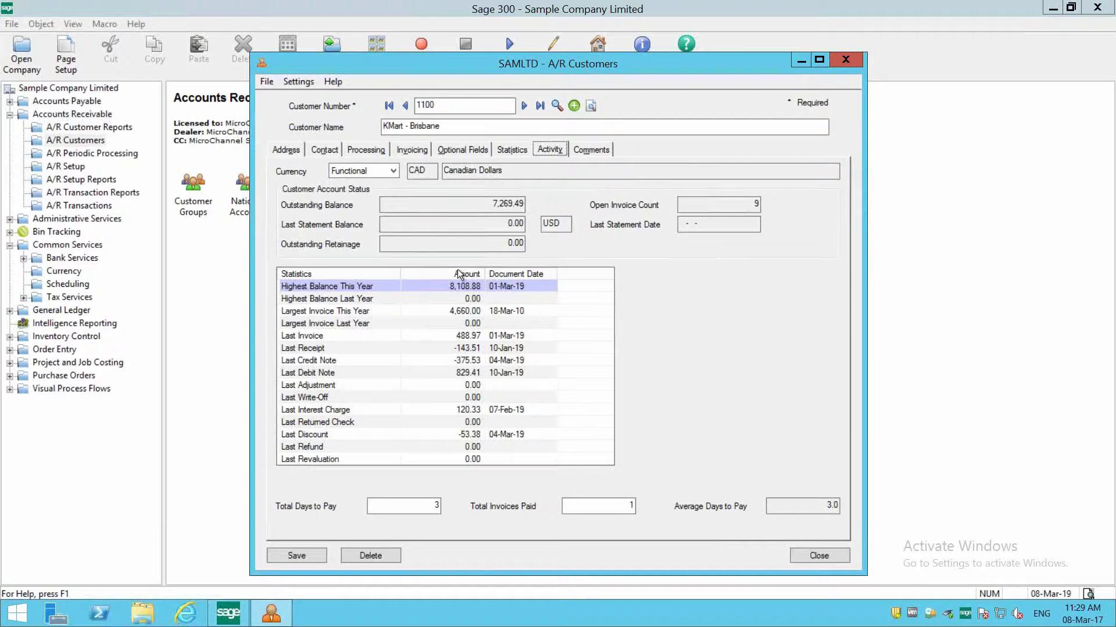
click(455, 287)
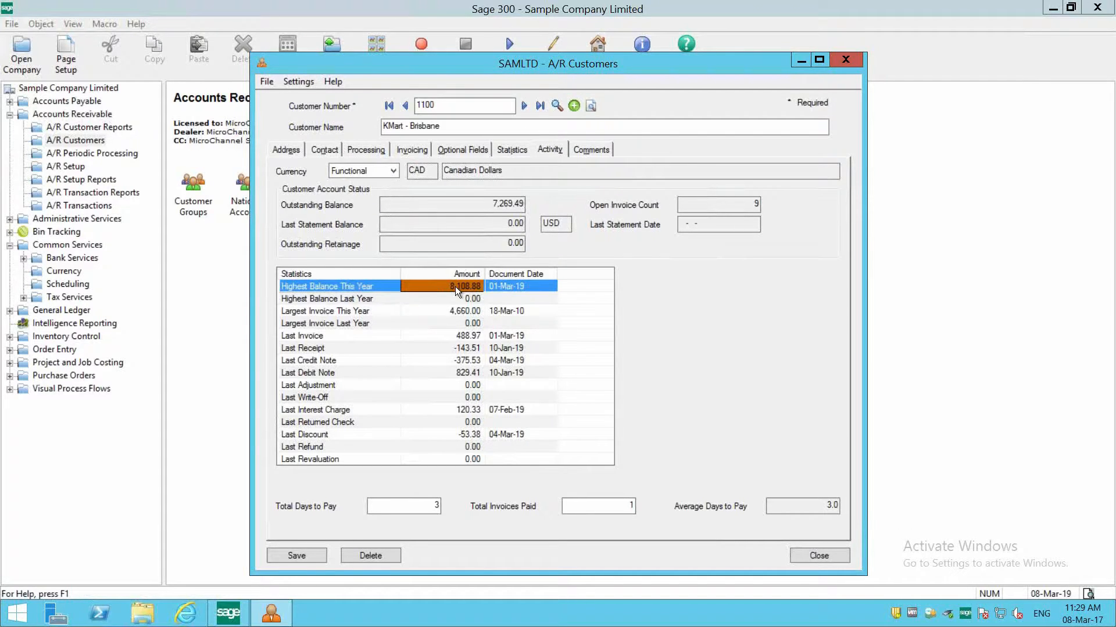
click(454, 312)
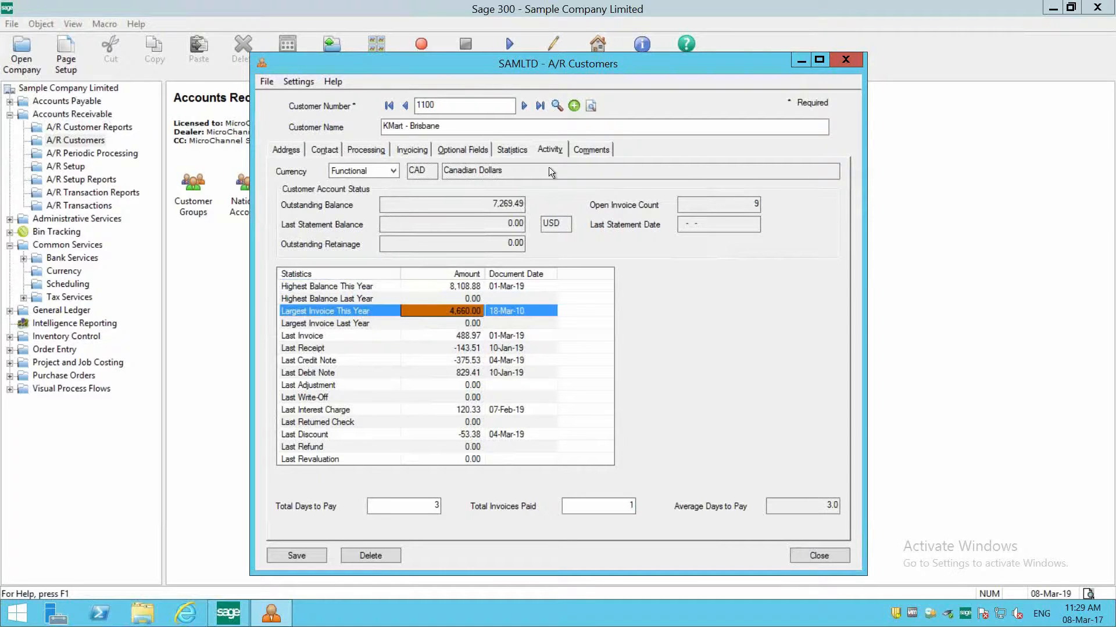
- Show the customer's comments in a maximized window and review the existing comment entries
click(585, 150)
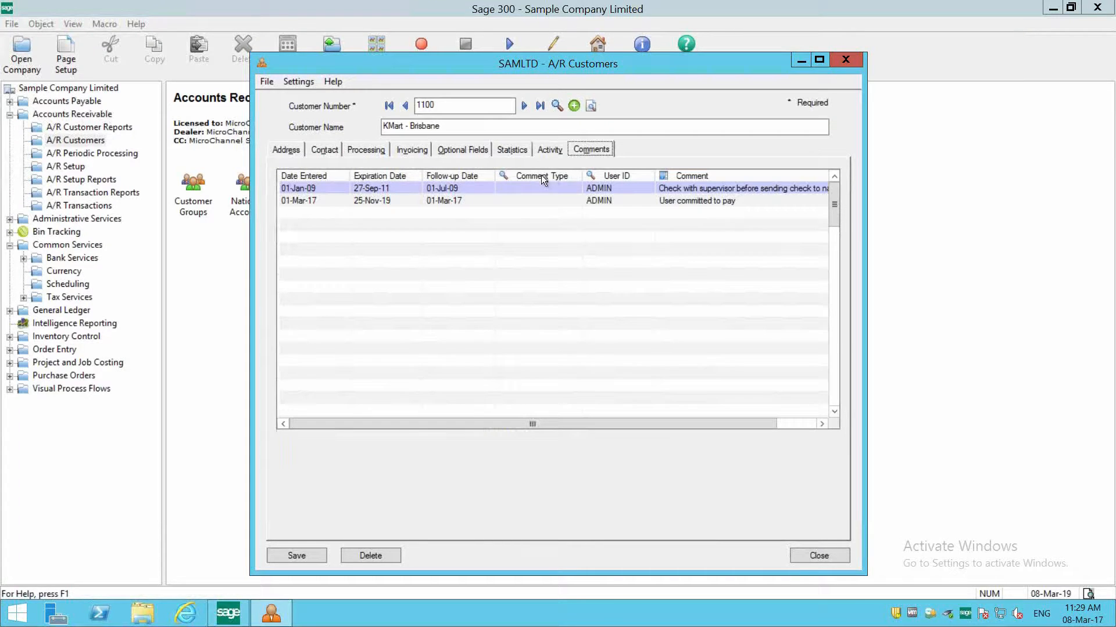
click(819, 60)
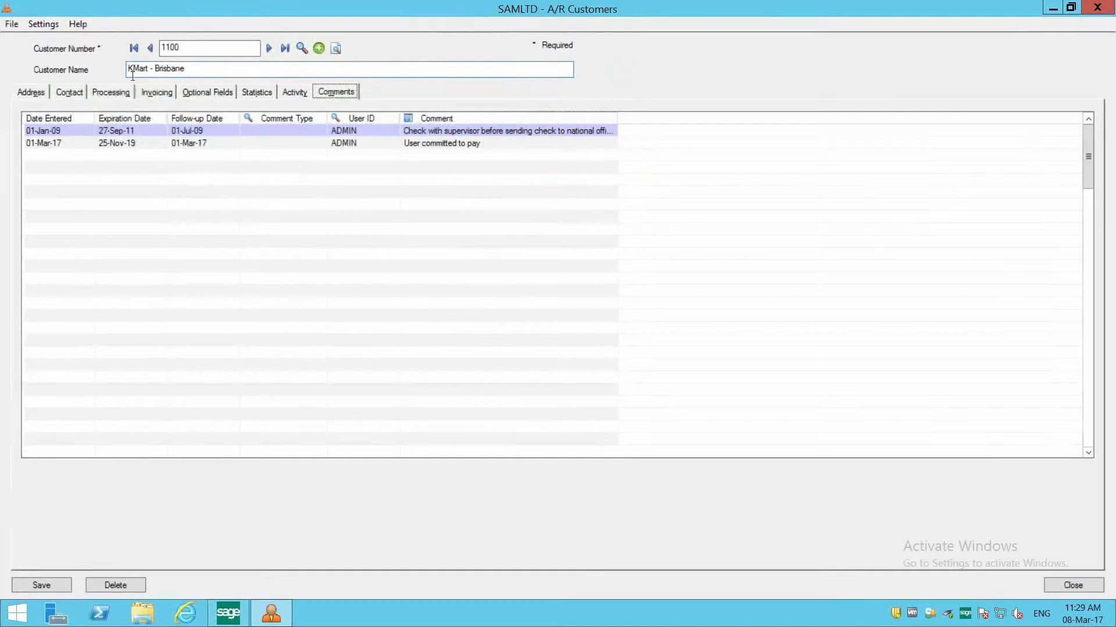
click(75, 144)
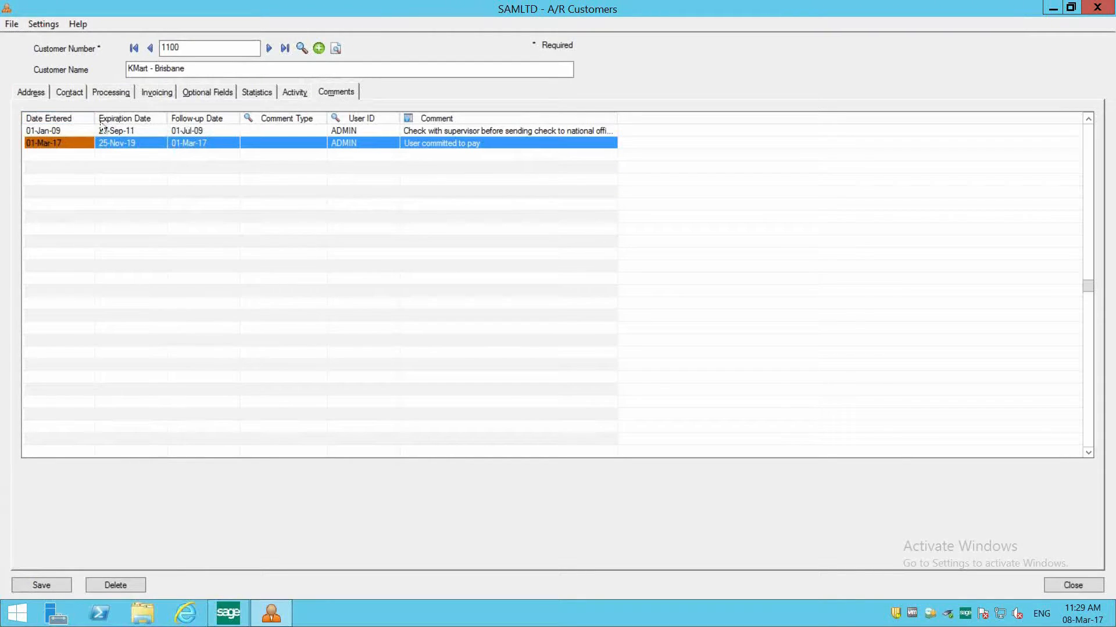
click(74, 131)
click(62, 143)
- Add a new comment line below the existing comments and go through its follow-up date, comment type and comment fields
click(61, 154)
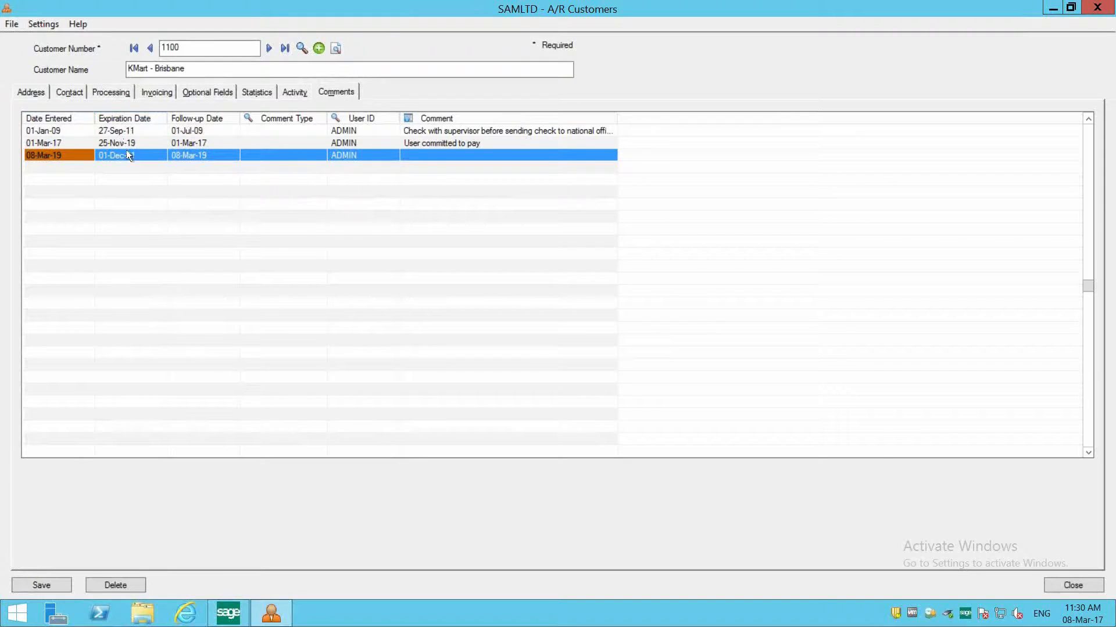
click(189, 156)
click(261, 155)
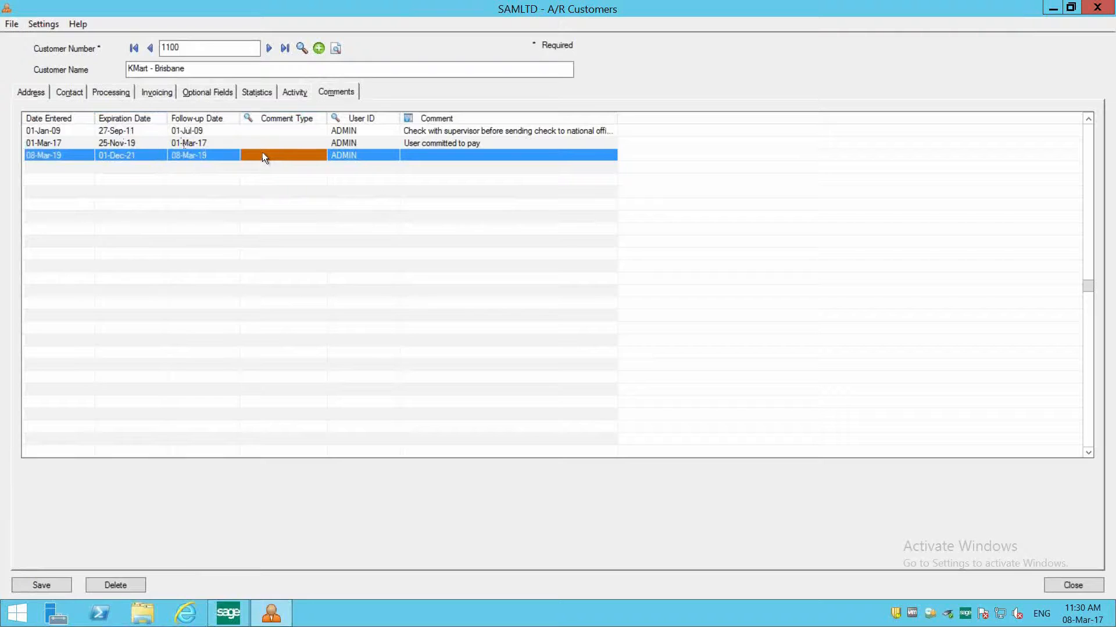
click(459, 158)
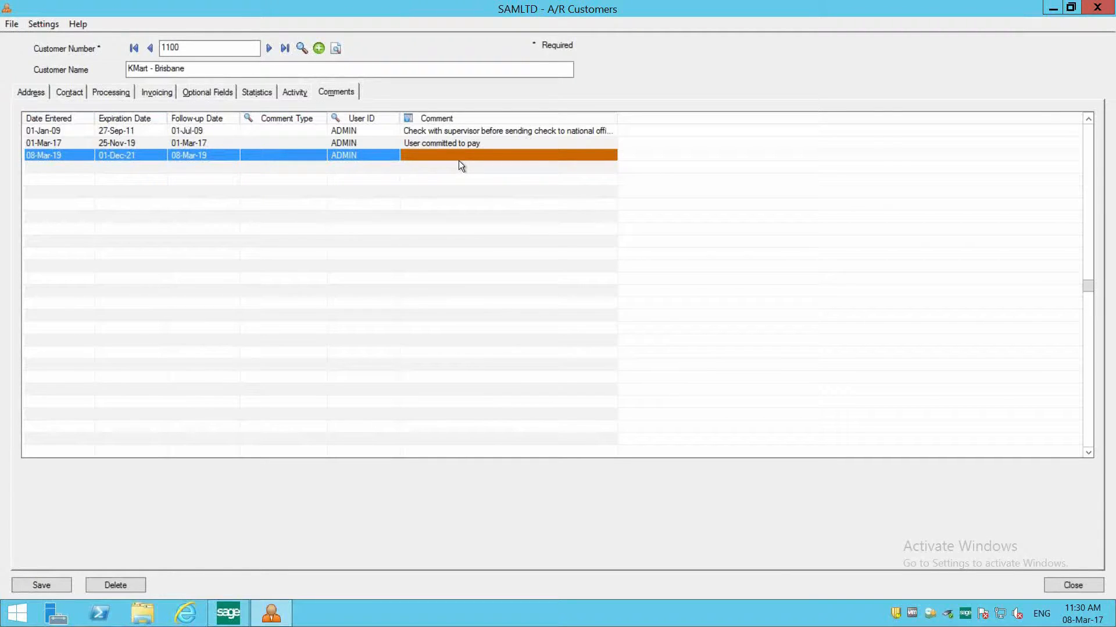
- Enter "Payment has not been made - follow up" as the new line's comment, then save and close the customer record
double_click(440, 155)
text(Payment )
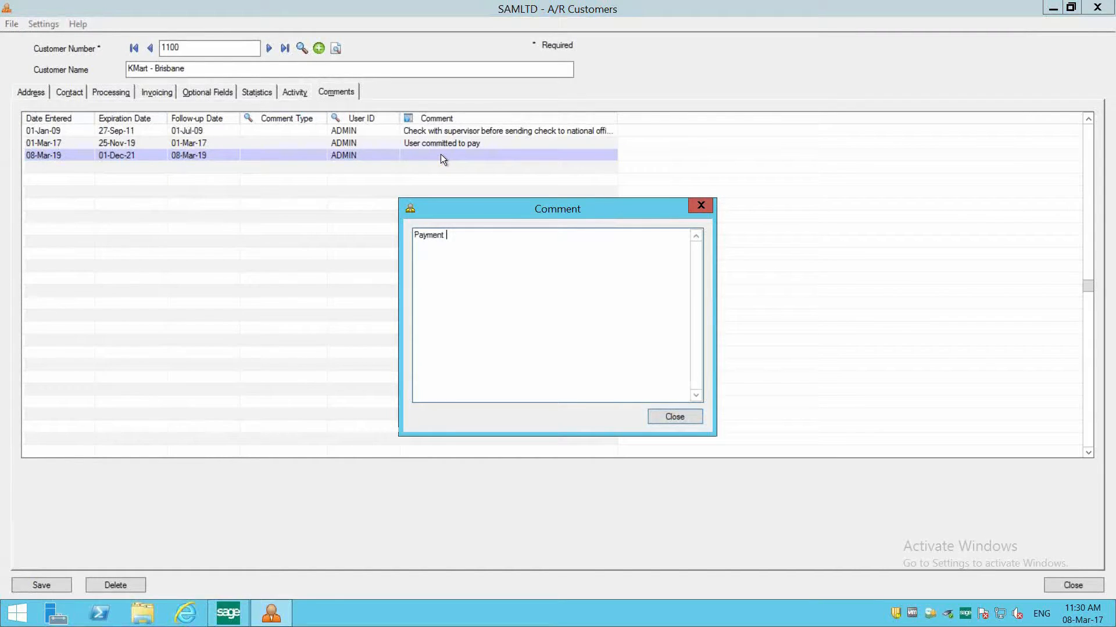
text(has not been made - follow up)
click(670, 415)
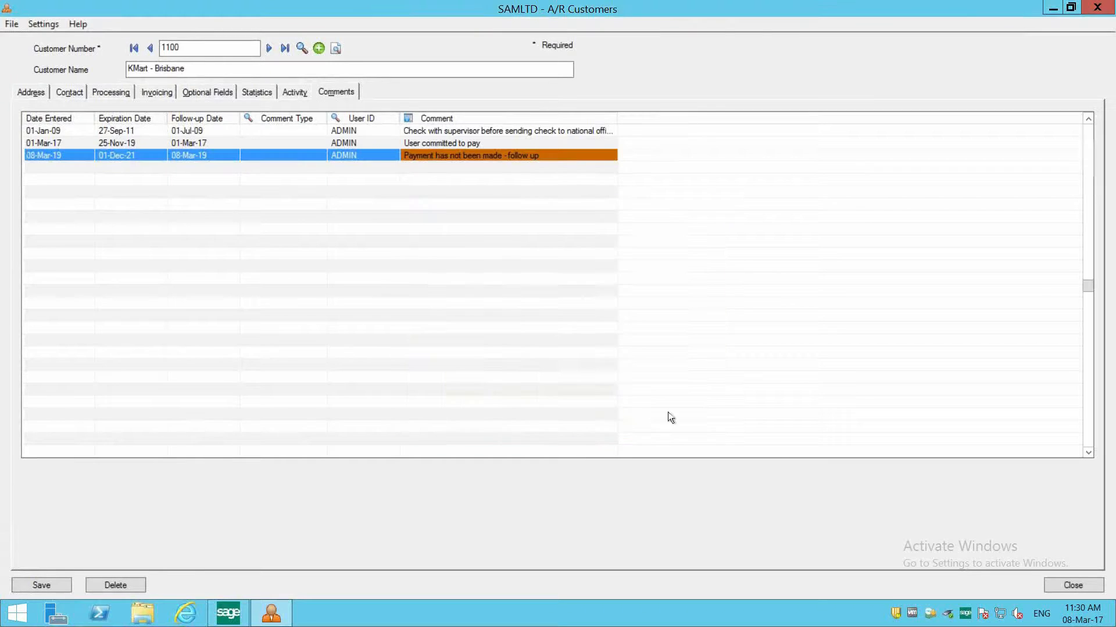
click(41, 584)
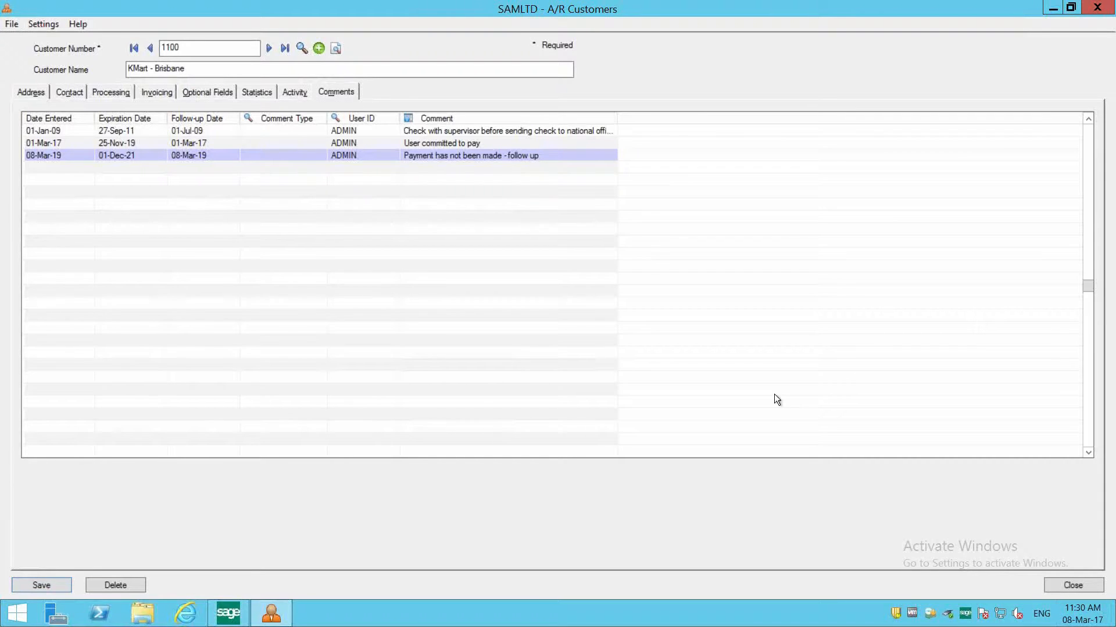
click(1080, 586)
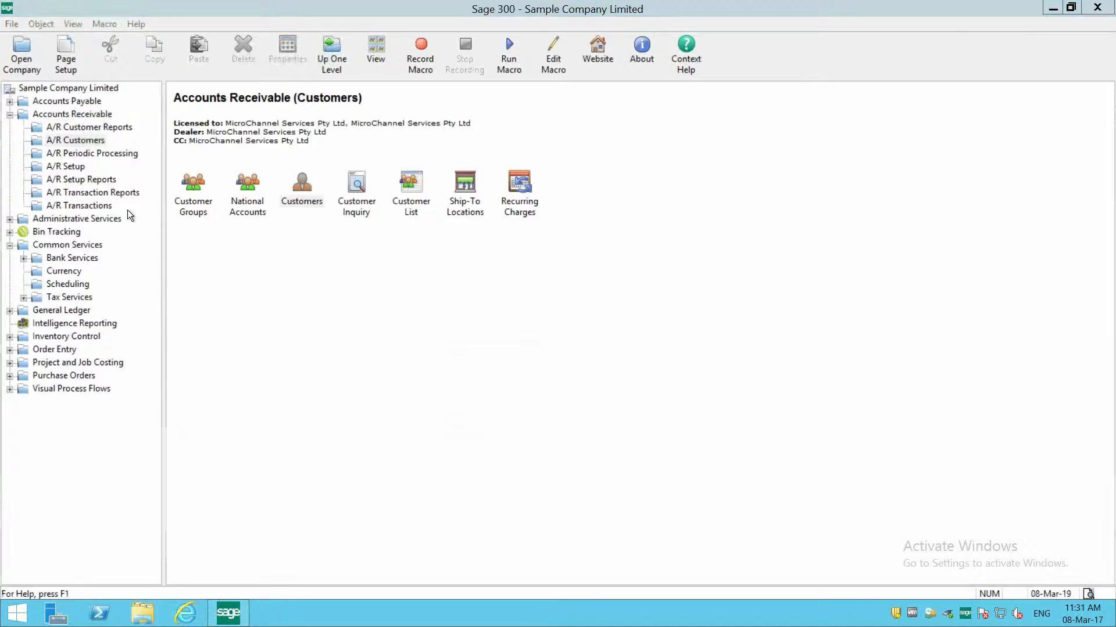
- Open the Customers report from A/R Customer Reports and include only the customers' comments
click(97, 126)
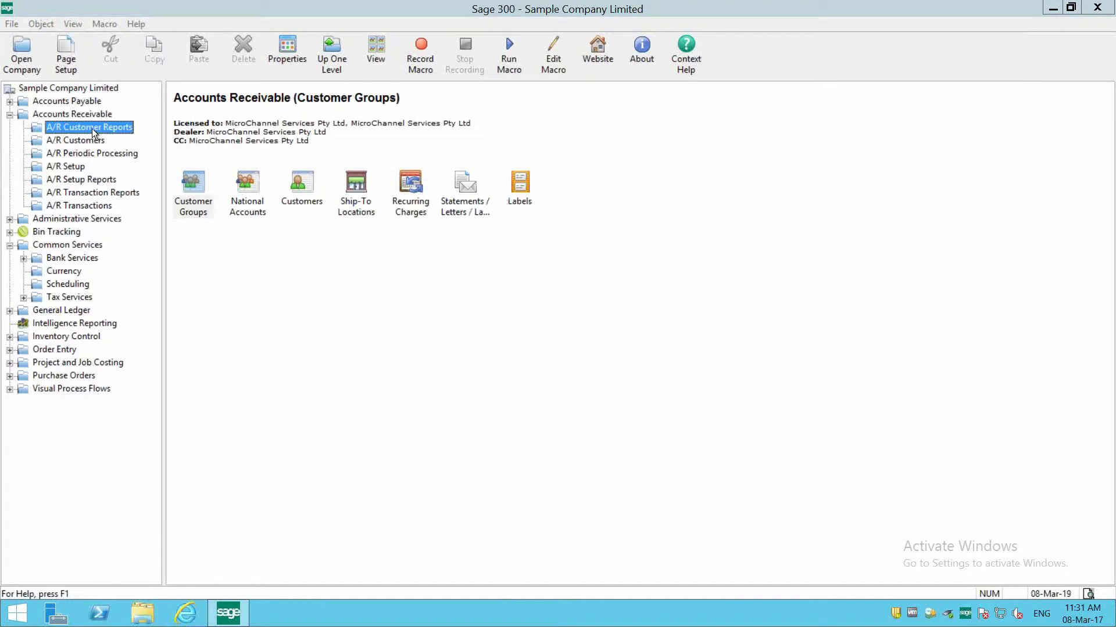
double_click(308, 190)
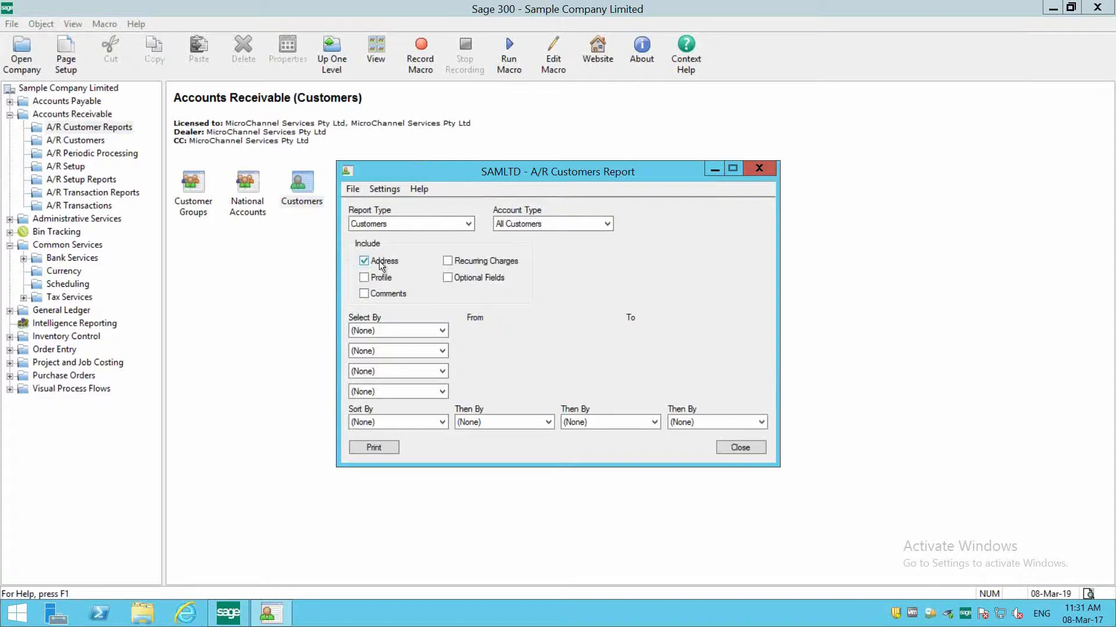
click(378, 297)
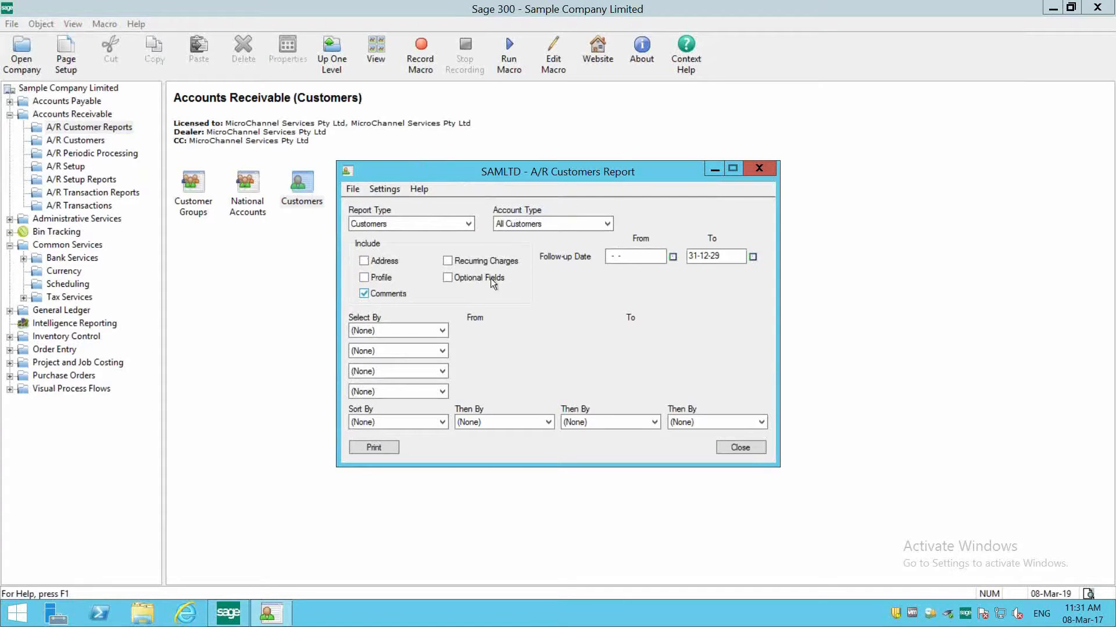
- Set the end of the report's follow-up date range to 08-03-17
click(752, 257)
click(745, 256)
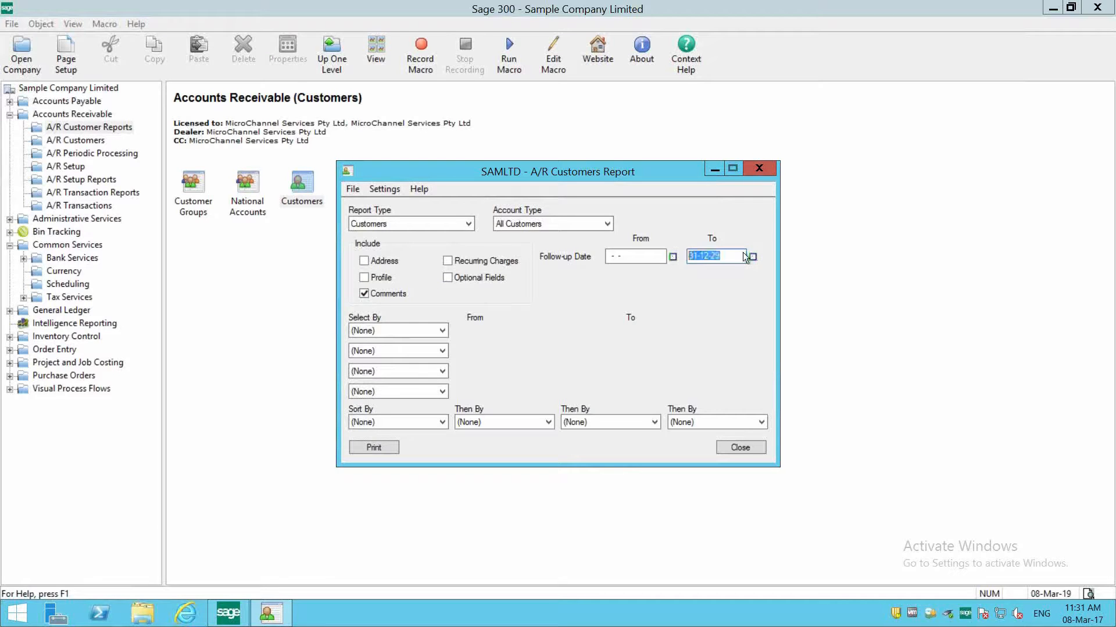
click(752, 256)
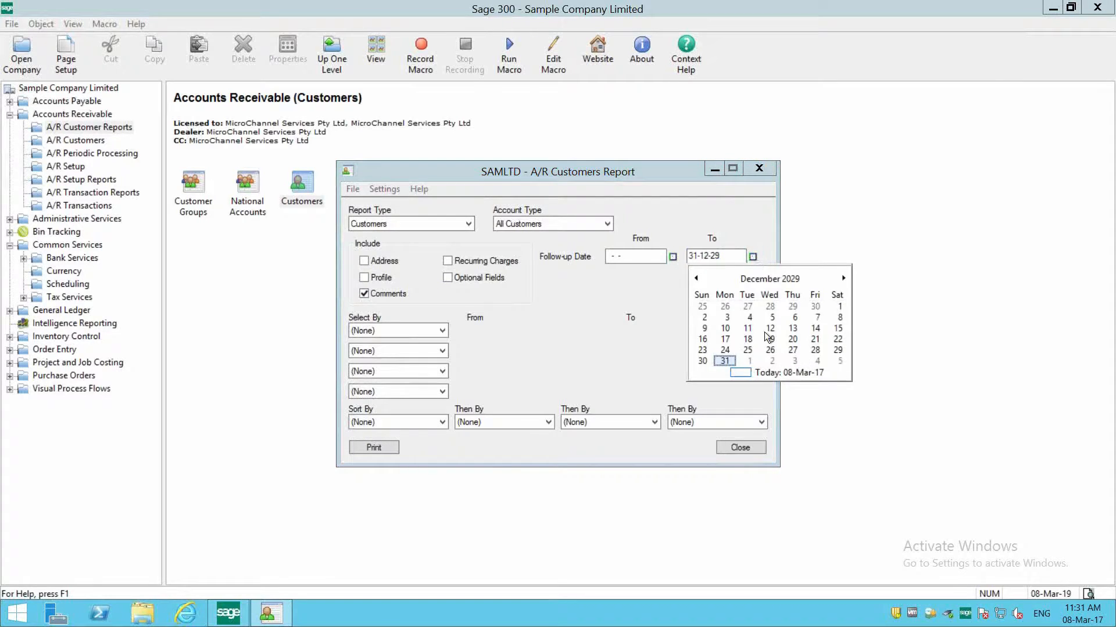
click(767, 372)
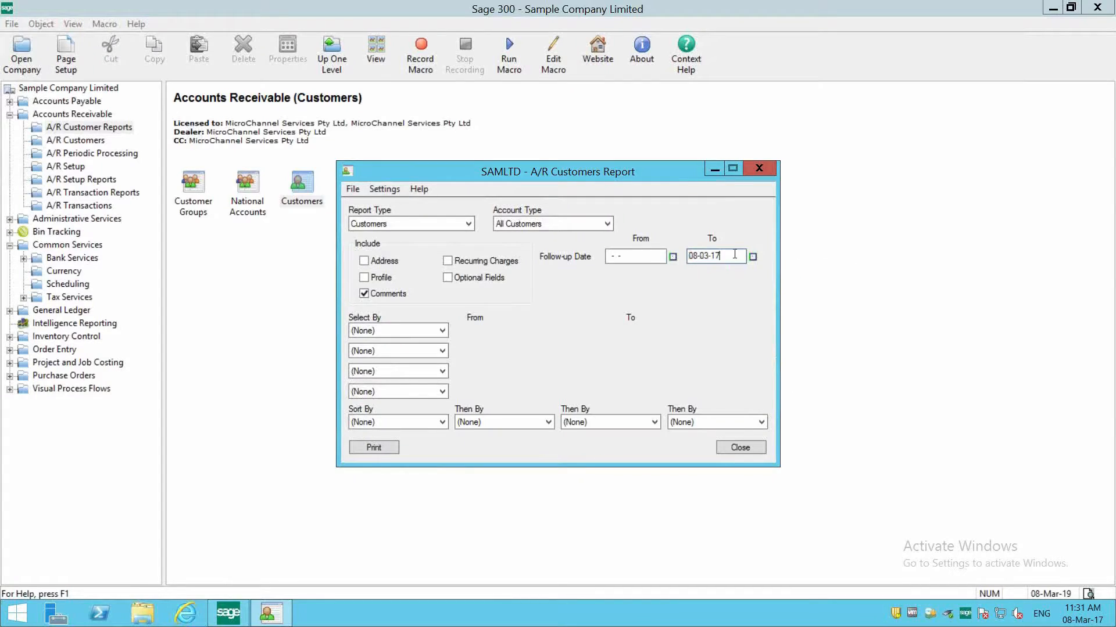
double_click(734, 252)
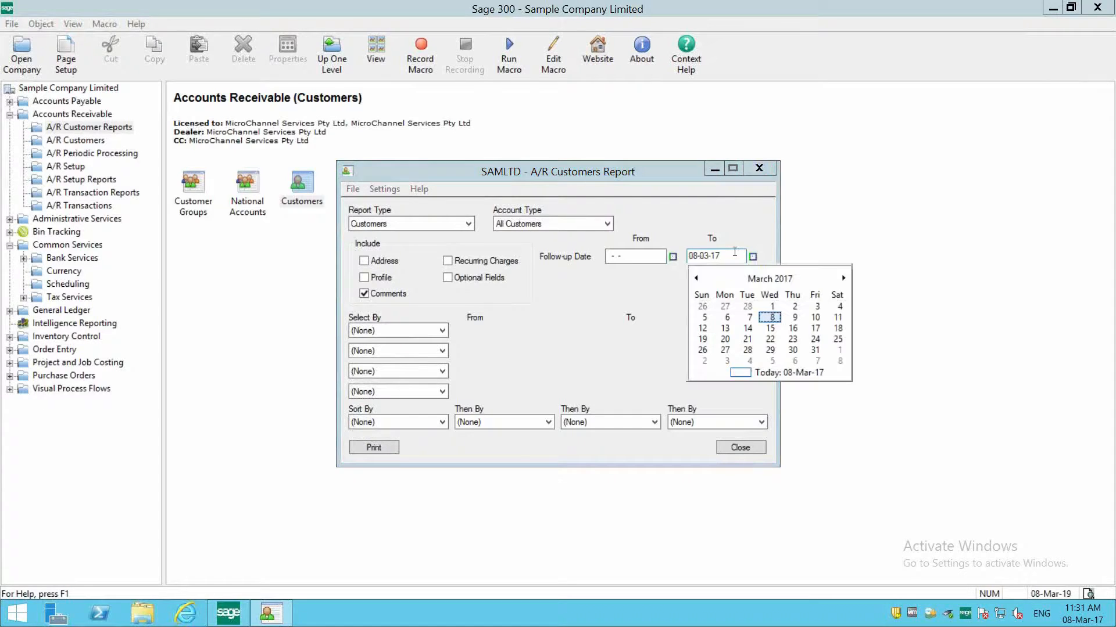
click(768, 319)
- Set the starting follow-up date to 08-03-17, preview the customers report, and close the preview
click(673, 257)
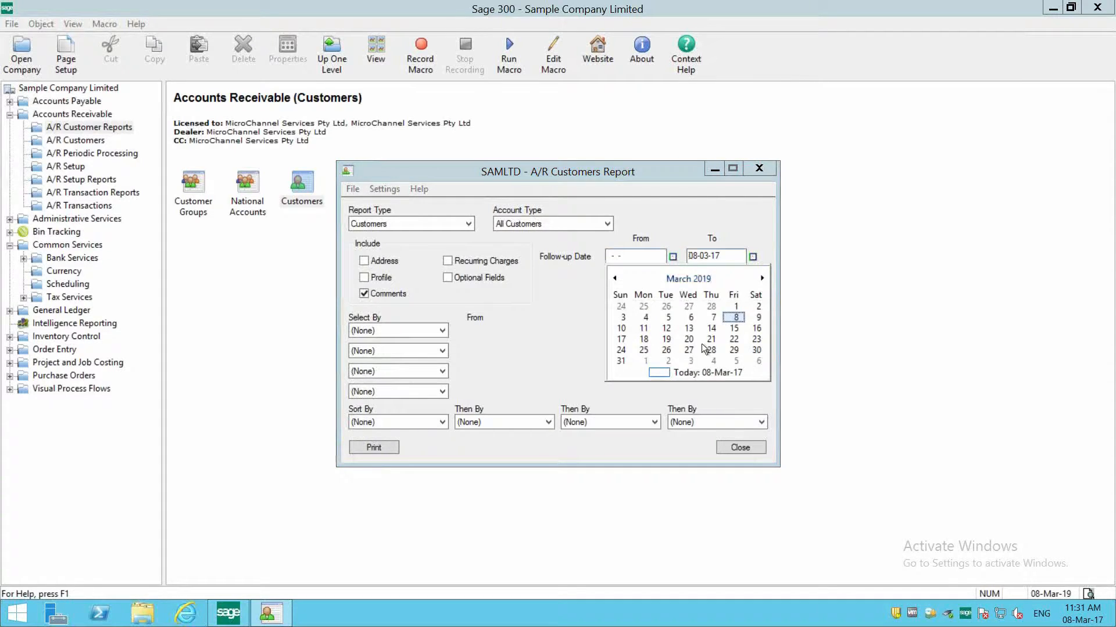
click(696, 372)
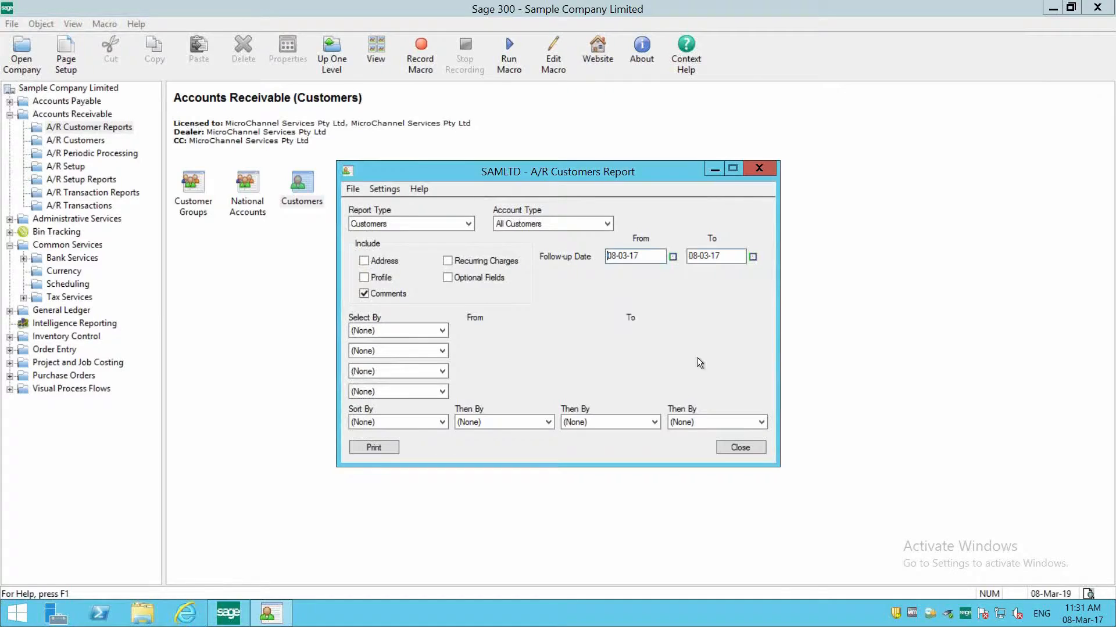
click(384, 447)
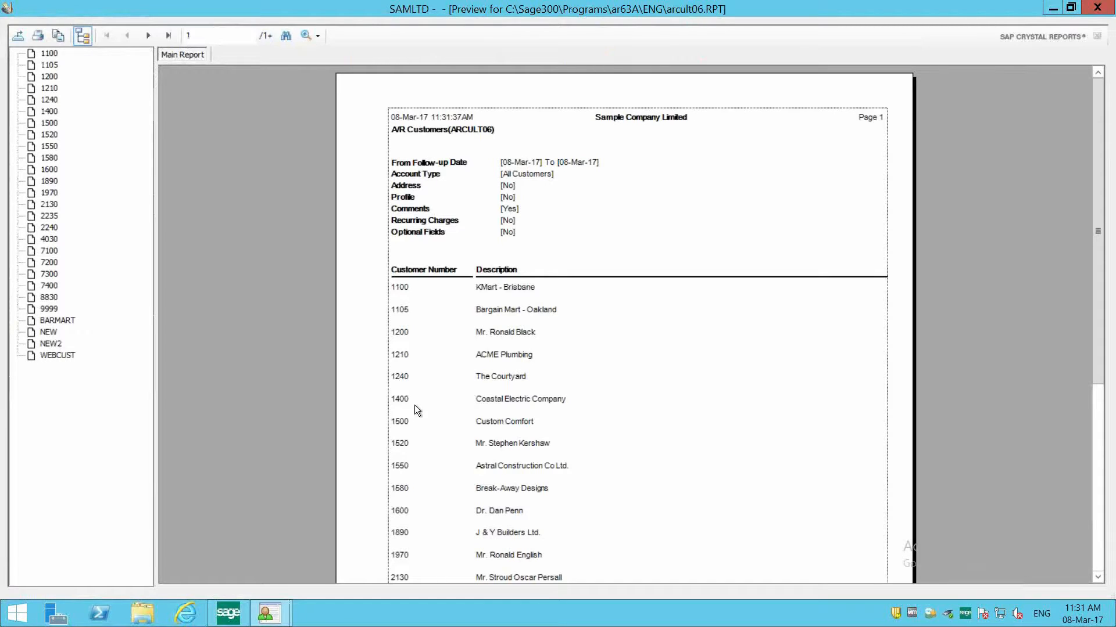
click(1097, 7)
- Change both follow-up dates to 08-03-19 and preview the customers report again
key(BackSpace)
key(BackSpace)
text(19)
key(Tab)
key(End)
key(BackSpace)
key(BackSpace)
text(19)
click(375, 448)
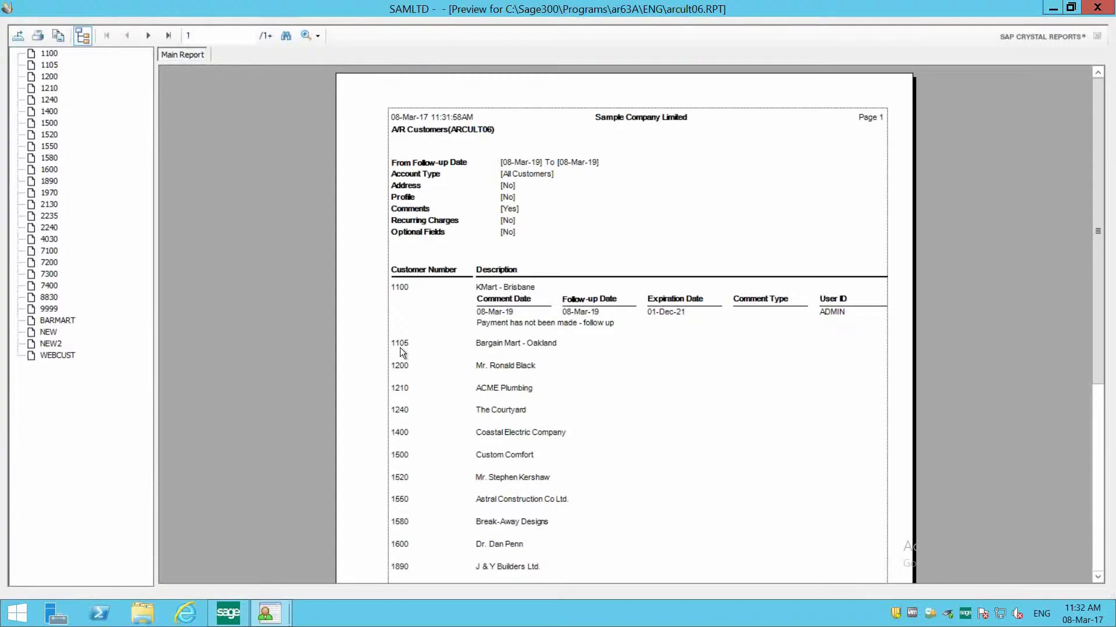
- Examine the follow-up comment listed for KMart - Brisbane, then close the preview and the report window
click(428, 291)
click(488, 309)
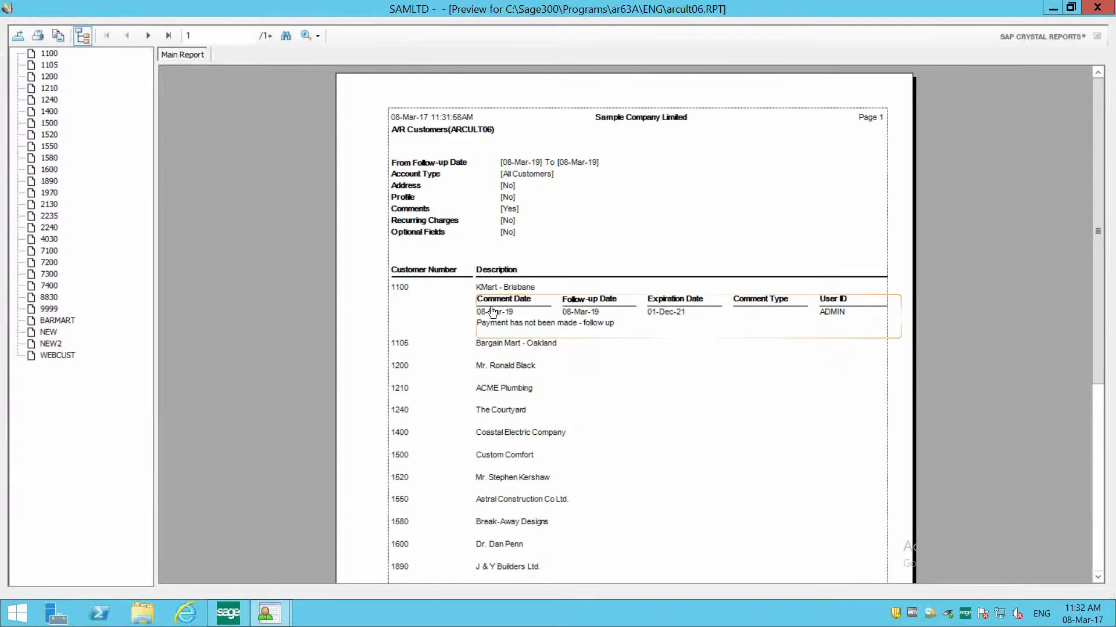
click(585, 340)
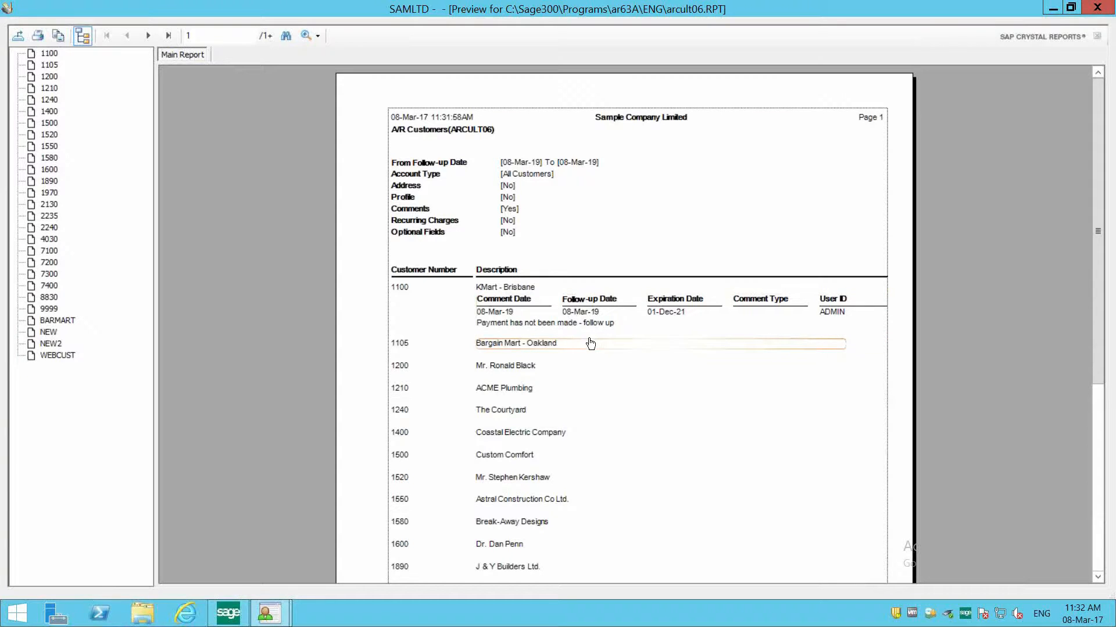
click(1097, 8)
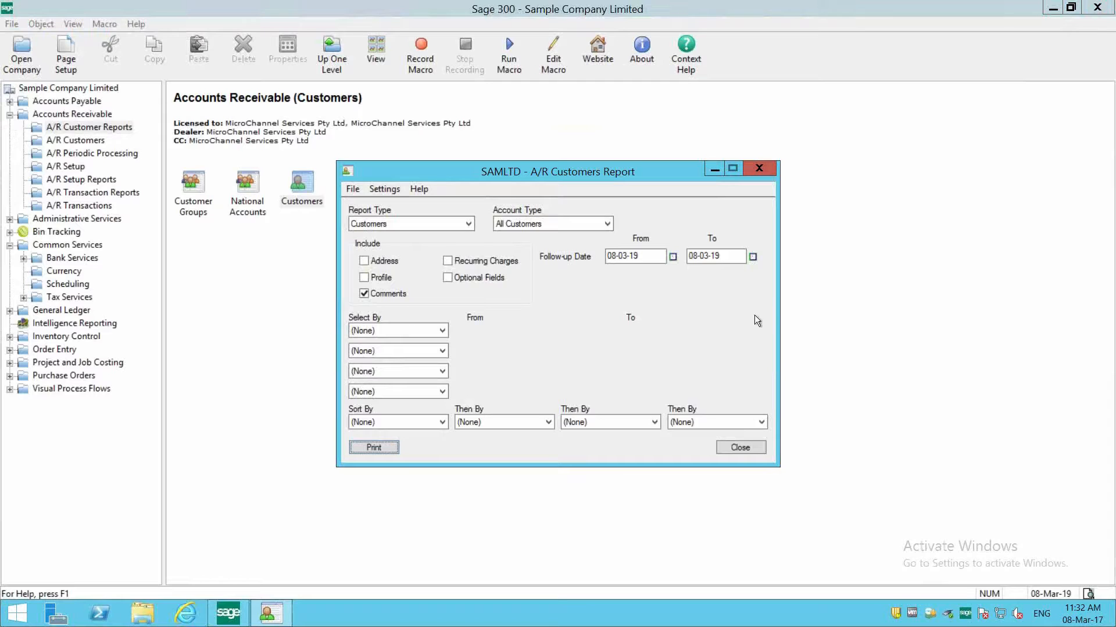
click(746, 447)
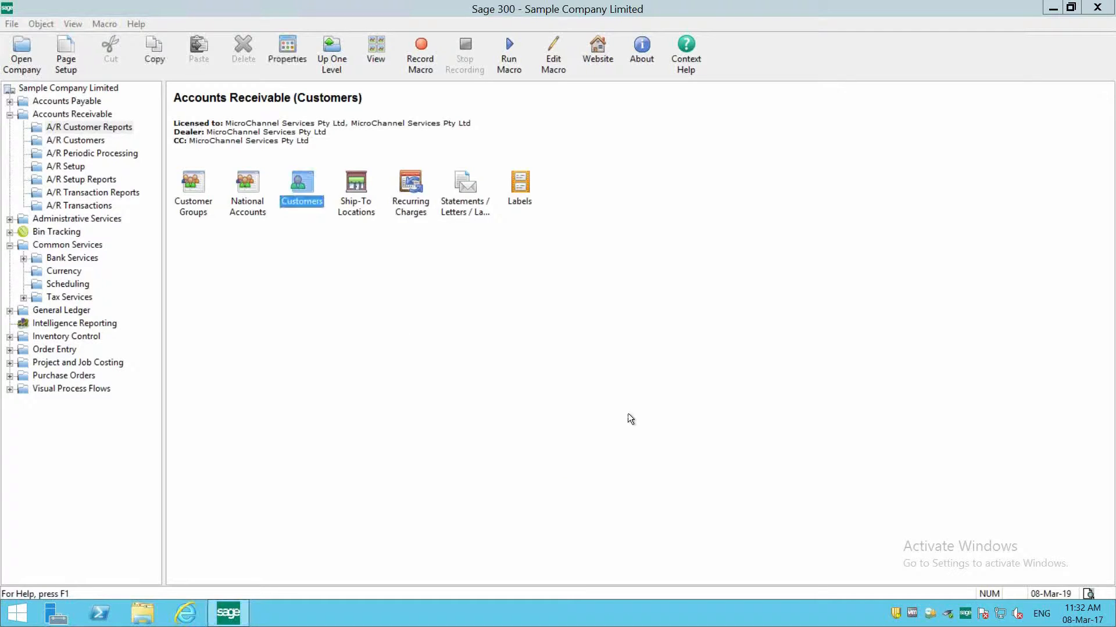
click(84, 142)
double_click(306, 196)
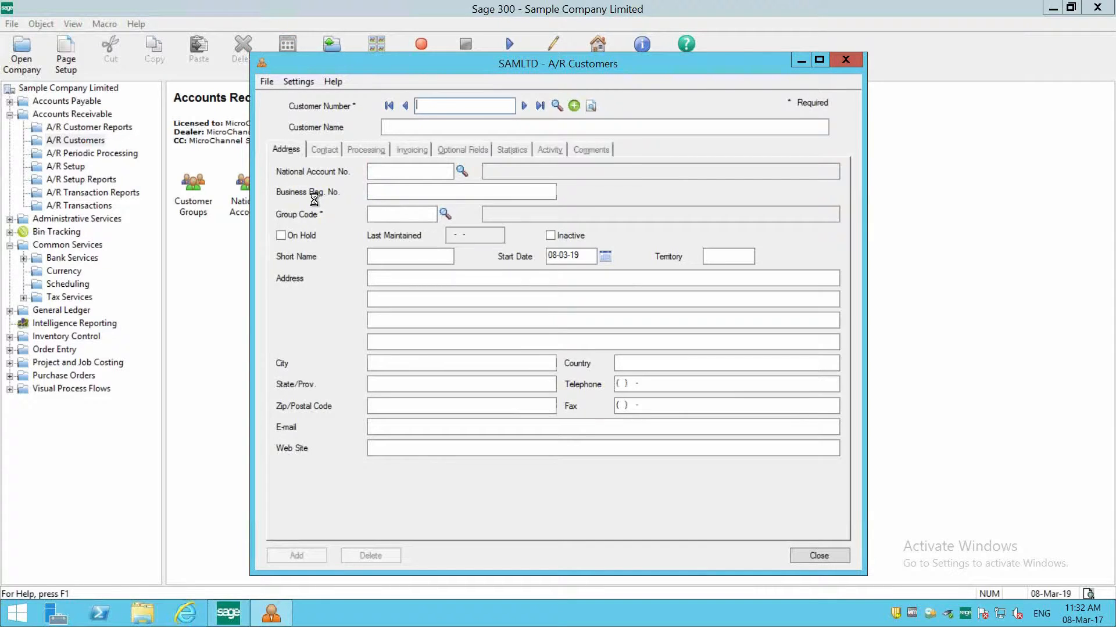
click(812, 558)
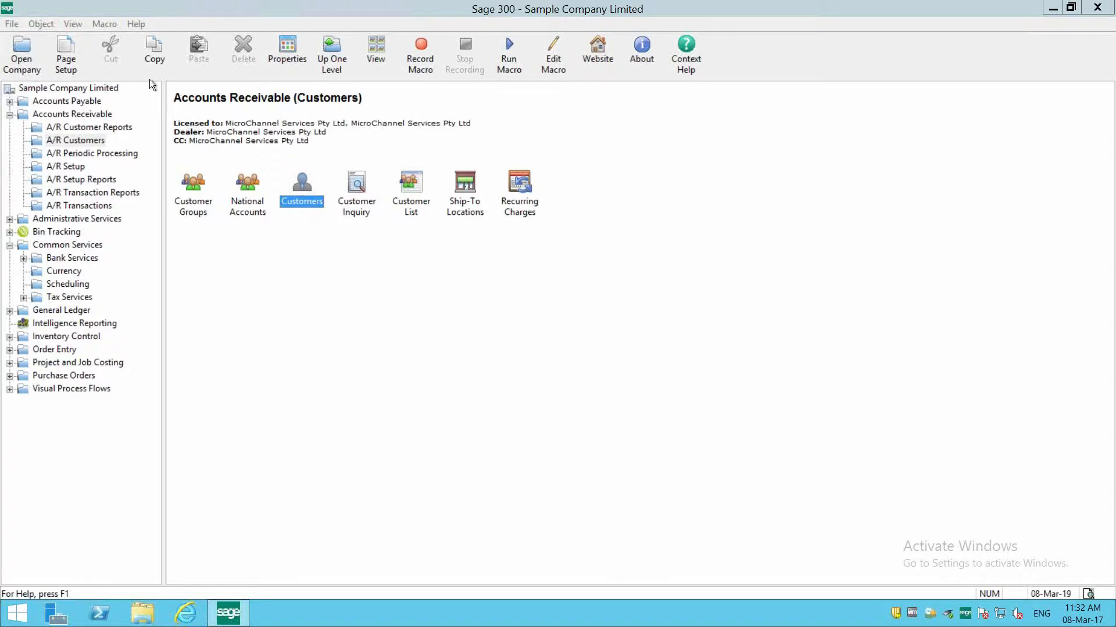
- Locate the Recurring Charges function within A/R Customers
click(66, 117)
click(75, 139)
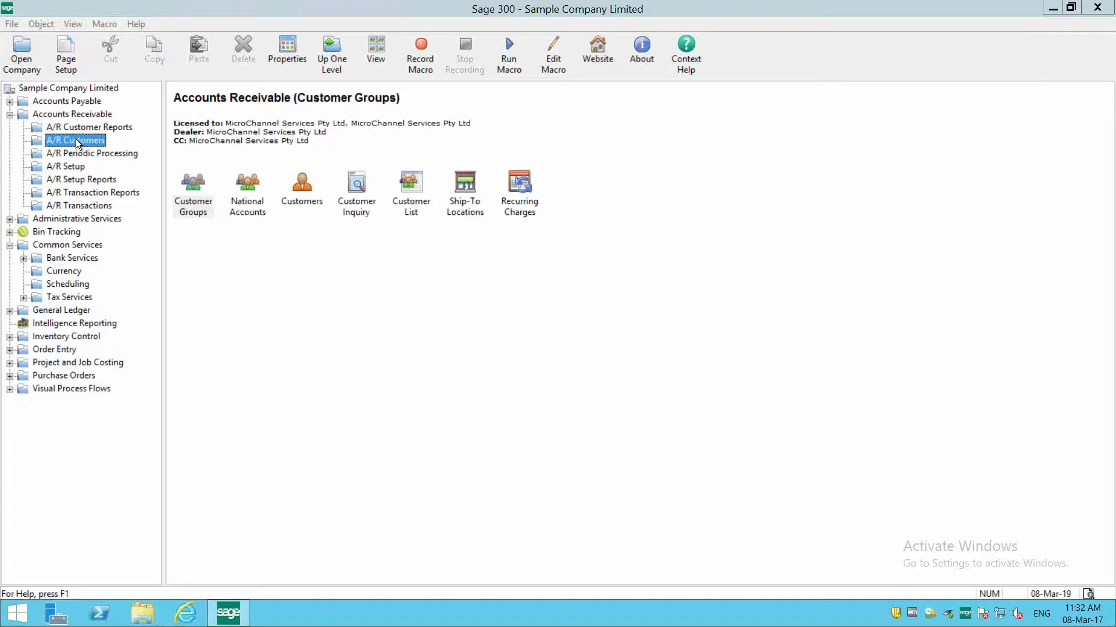
click(523, 205)
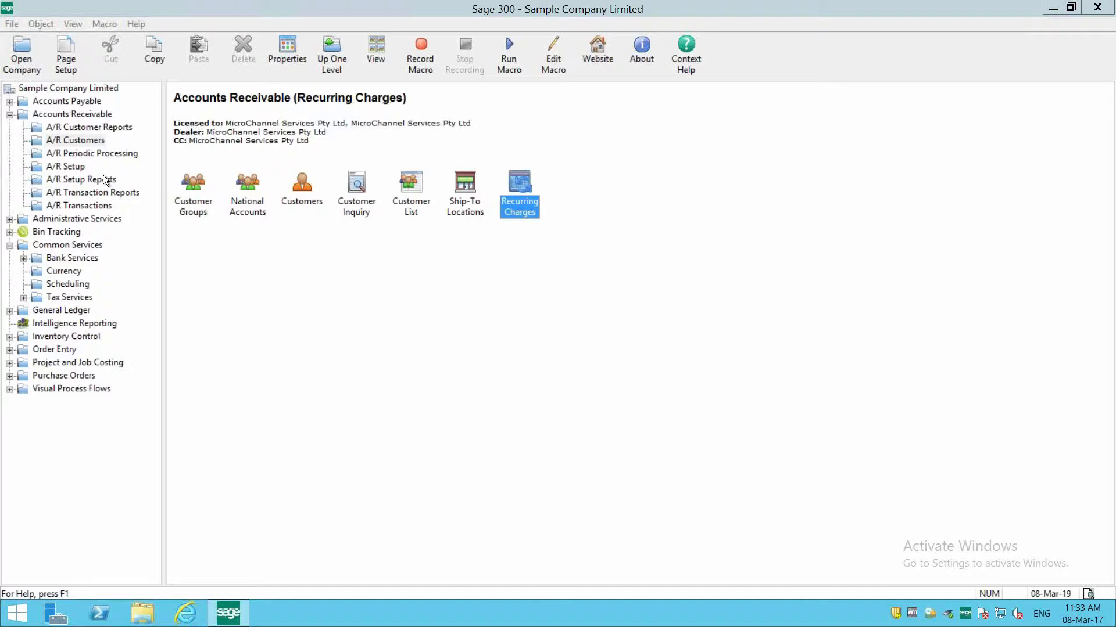
- Open the A/R Options under A/R Setup and review the processing settings, including Process Recurring Charges
click(77, 168)
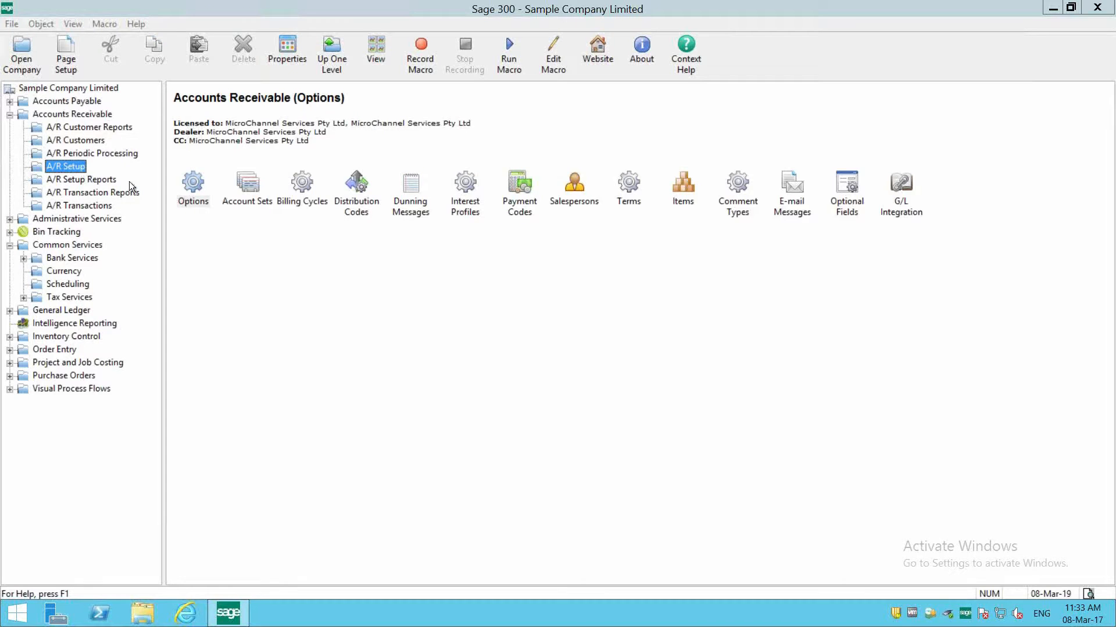
double_click(194, 192)
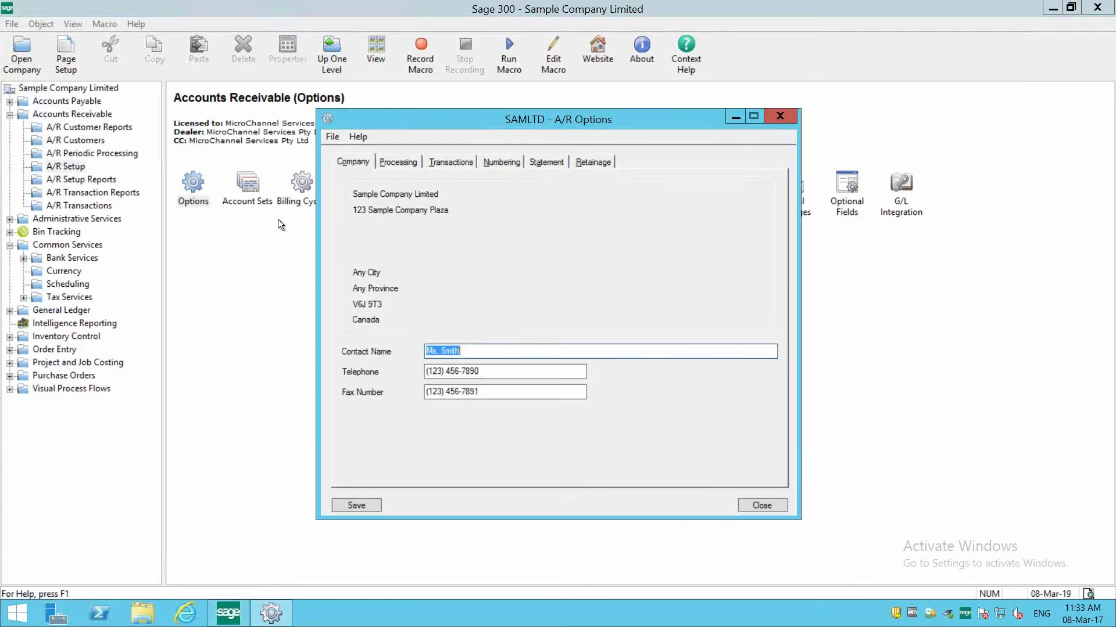
click(406, 162)
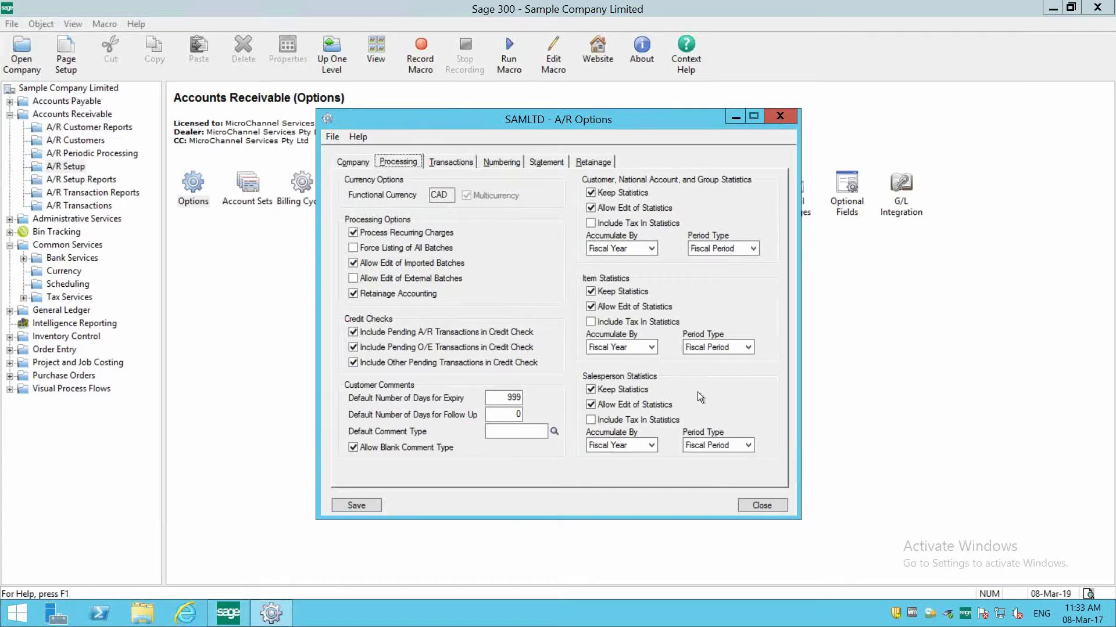
- Open Recurring Charges from A/R Customers, load the ONCALL charge and check its customer number
click(88, 115)
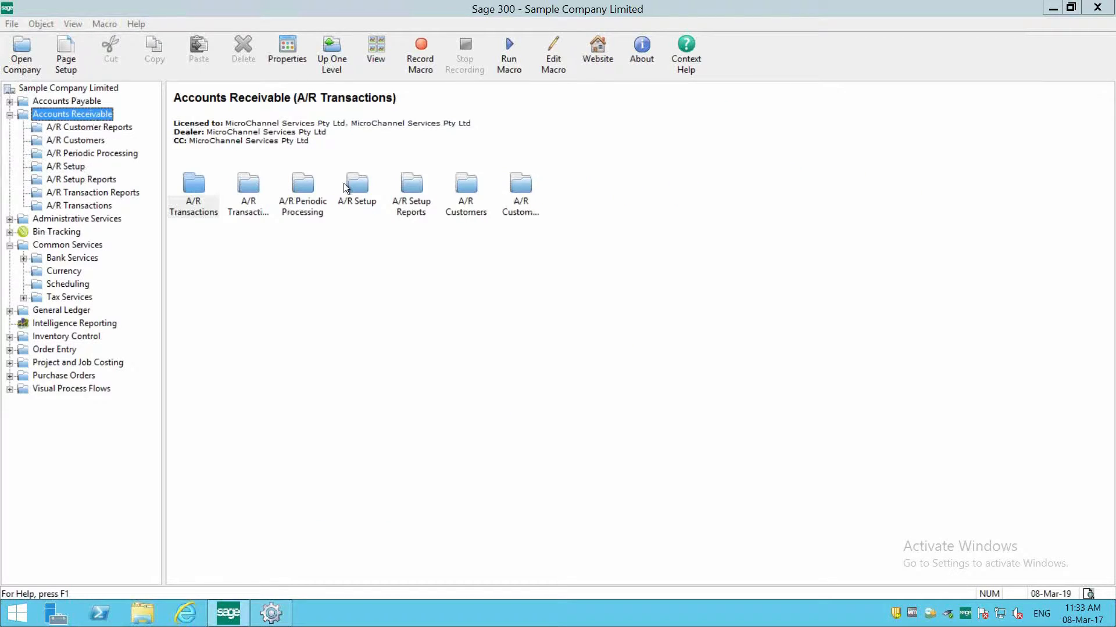
double_click(473, 208)
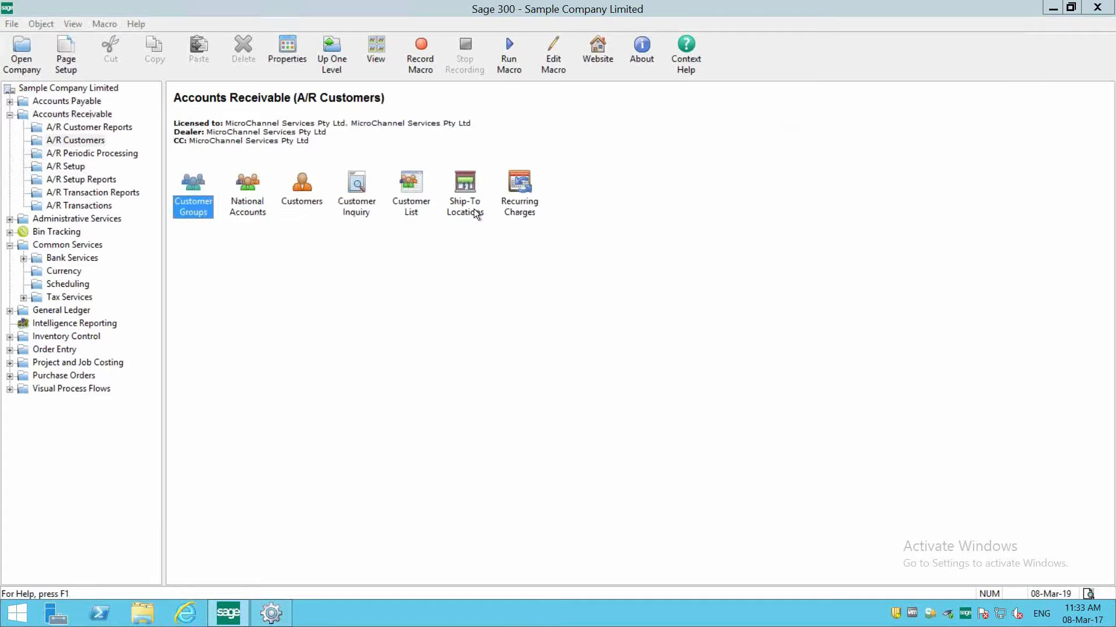
click(521, 212)
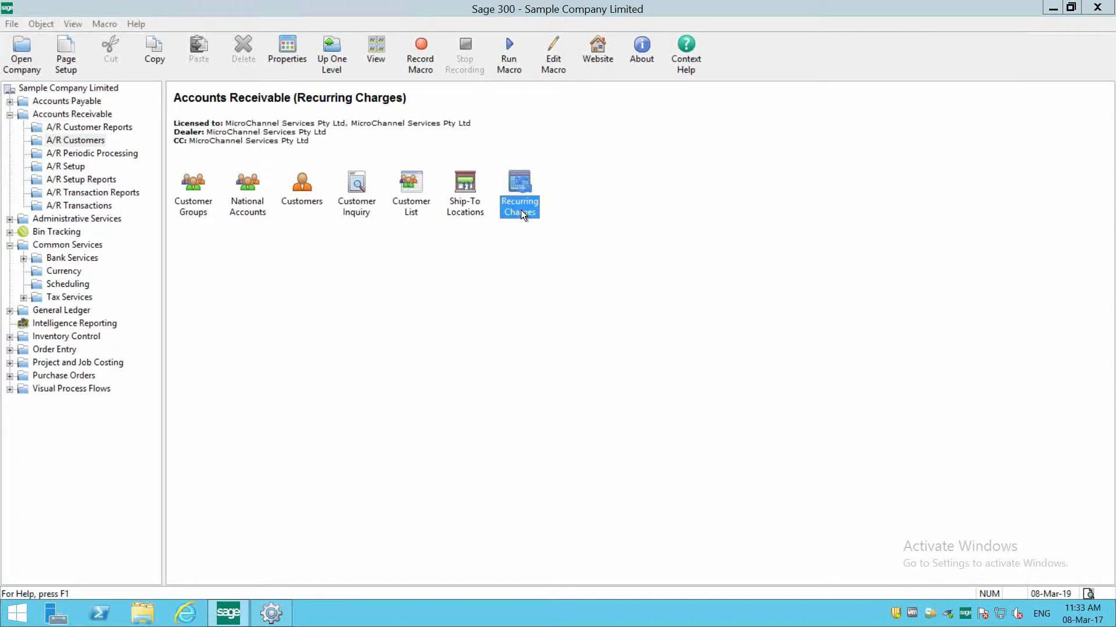
double_click(520, 210)
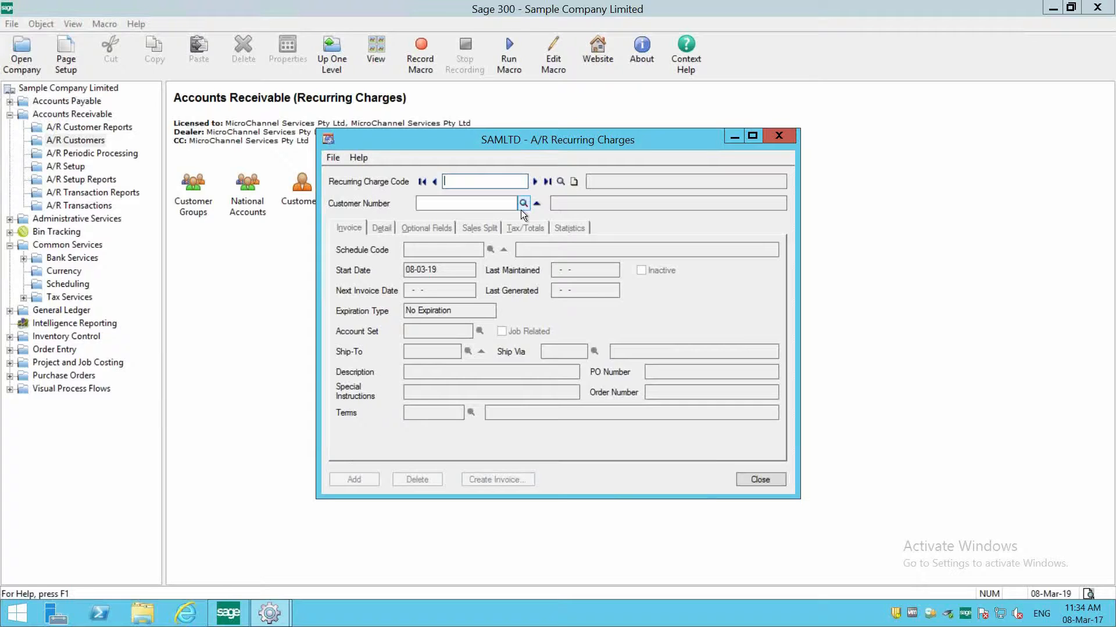
click(535, 181)
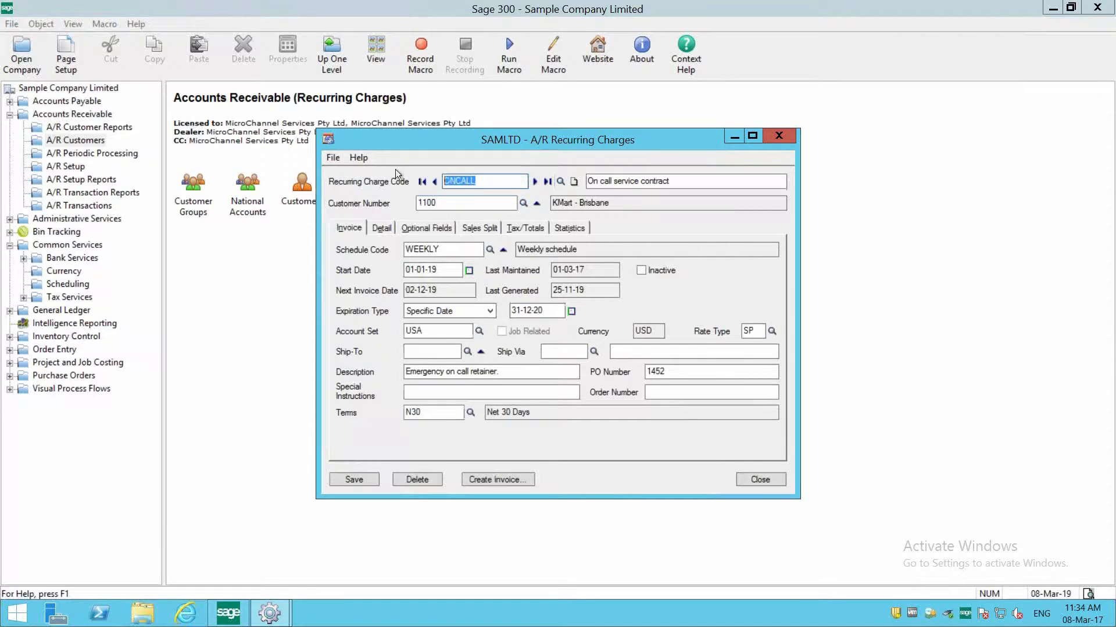
click(464, 203)
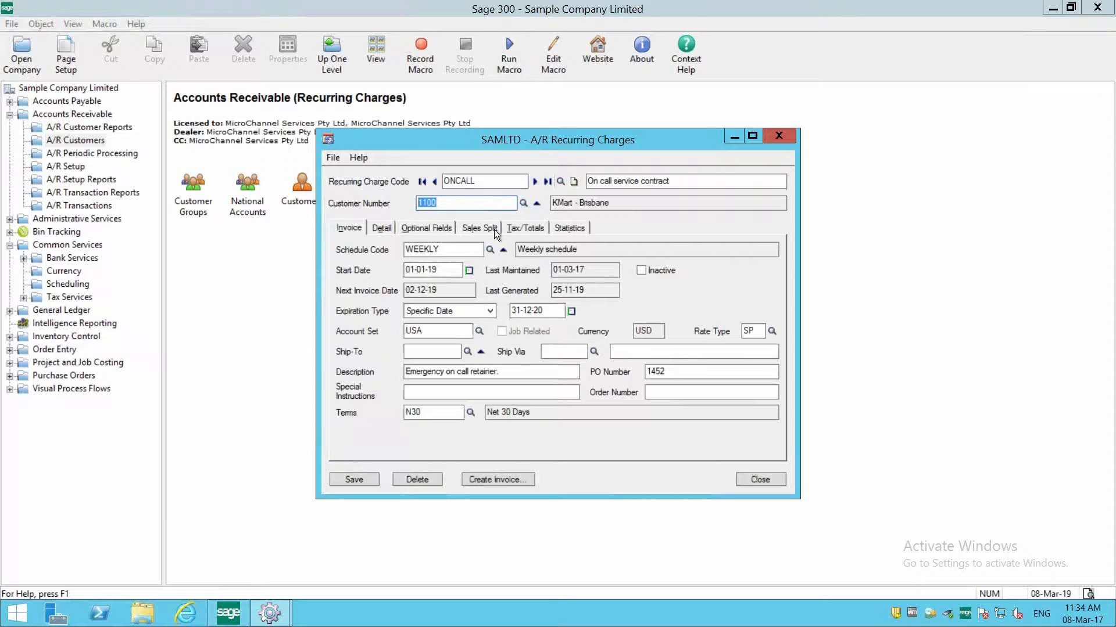
- Open the WEEKLY schedule from the recurring charge, review its reminder user modes, and close the schedule
click(474, 244)
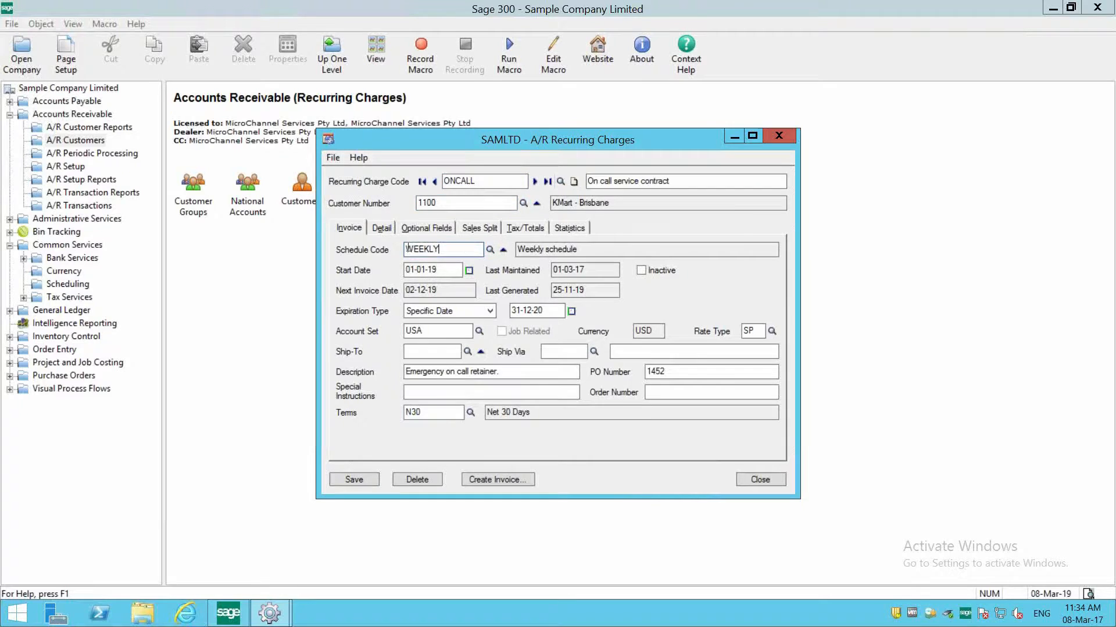
click(504, 251)
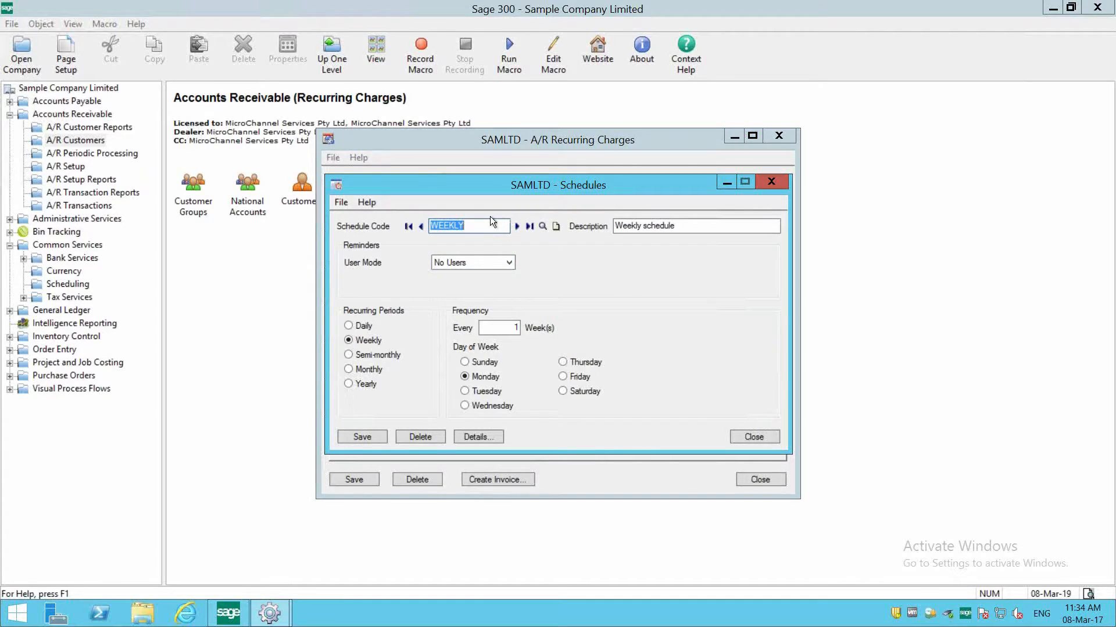
click(487, 262)
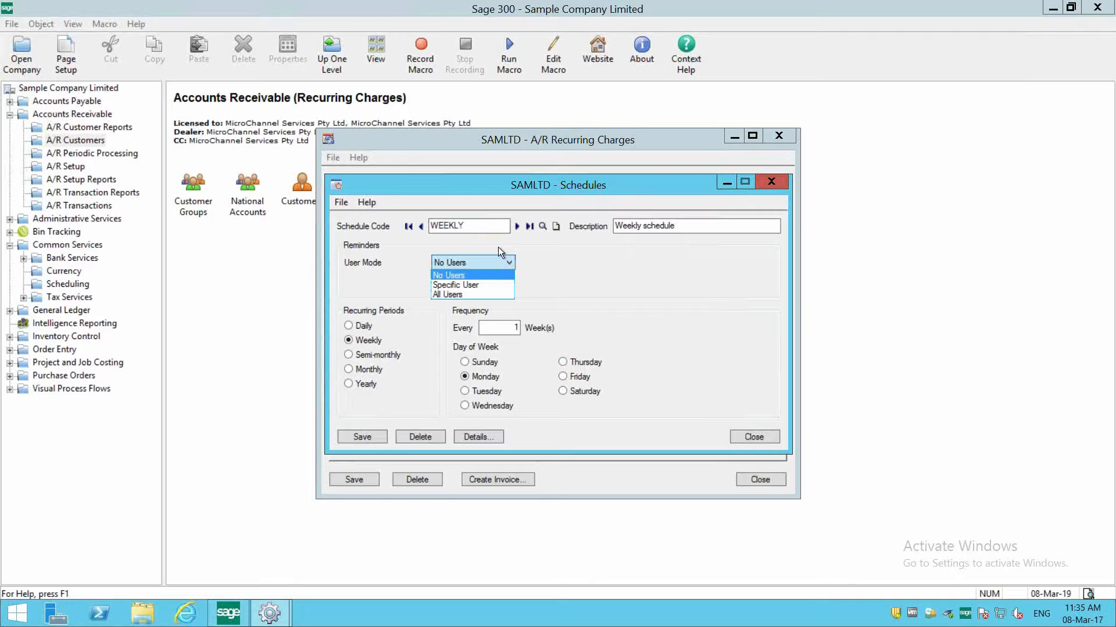
click(484, 263)
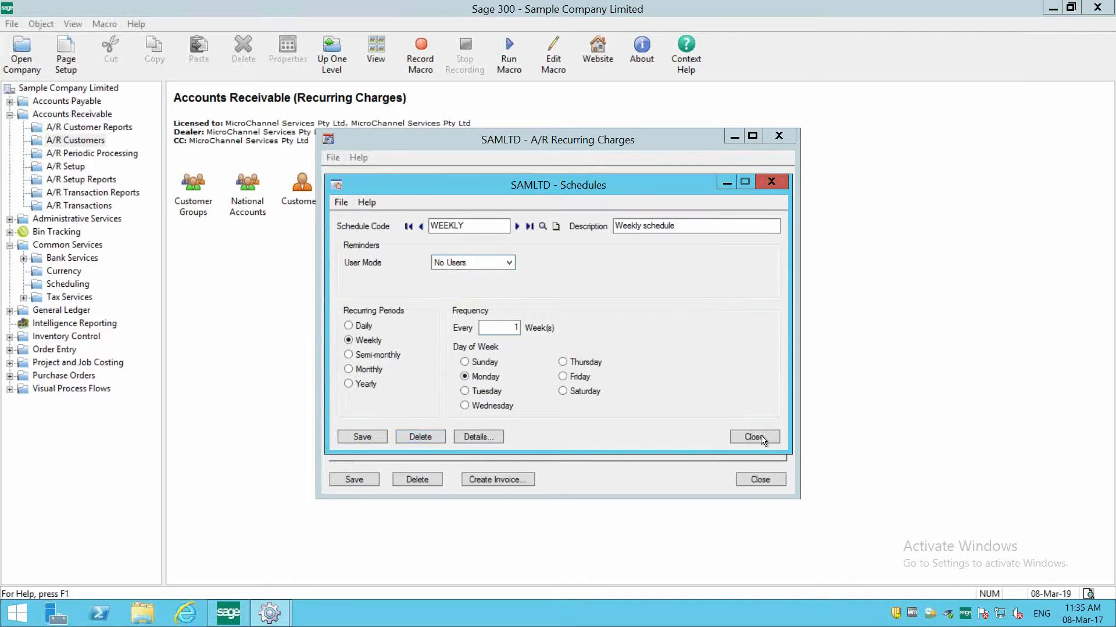
click(746, 438)
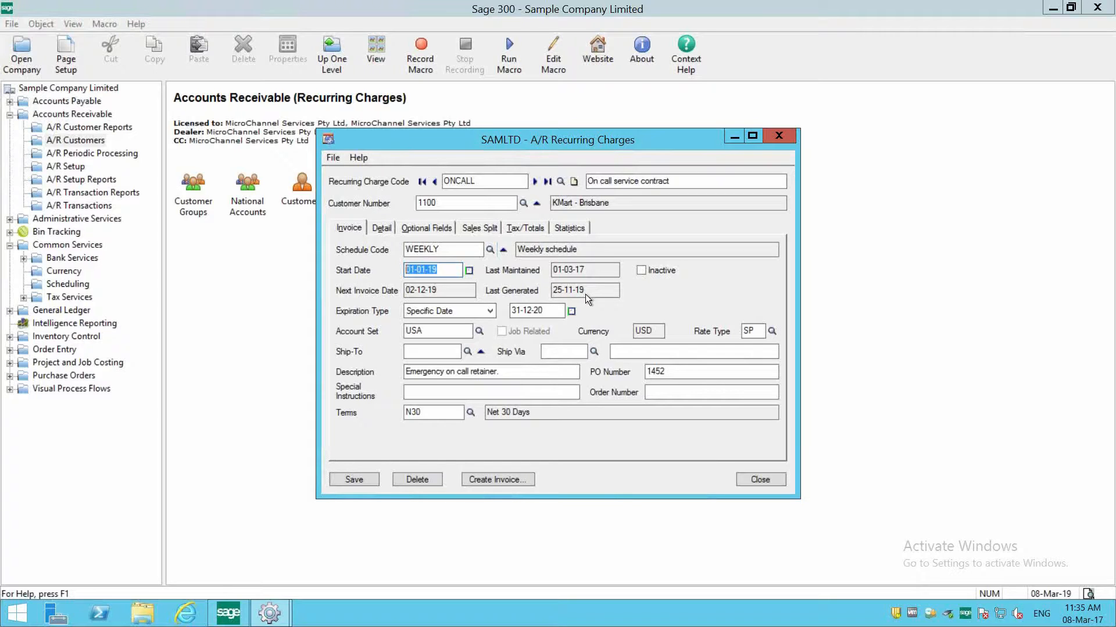
- Review the recurring charge's expiration date and available expiration types, then go to its Ship-To location
click(560, 316)
click(454, 312)
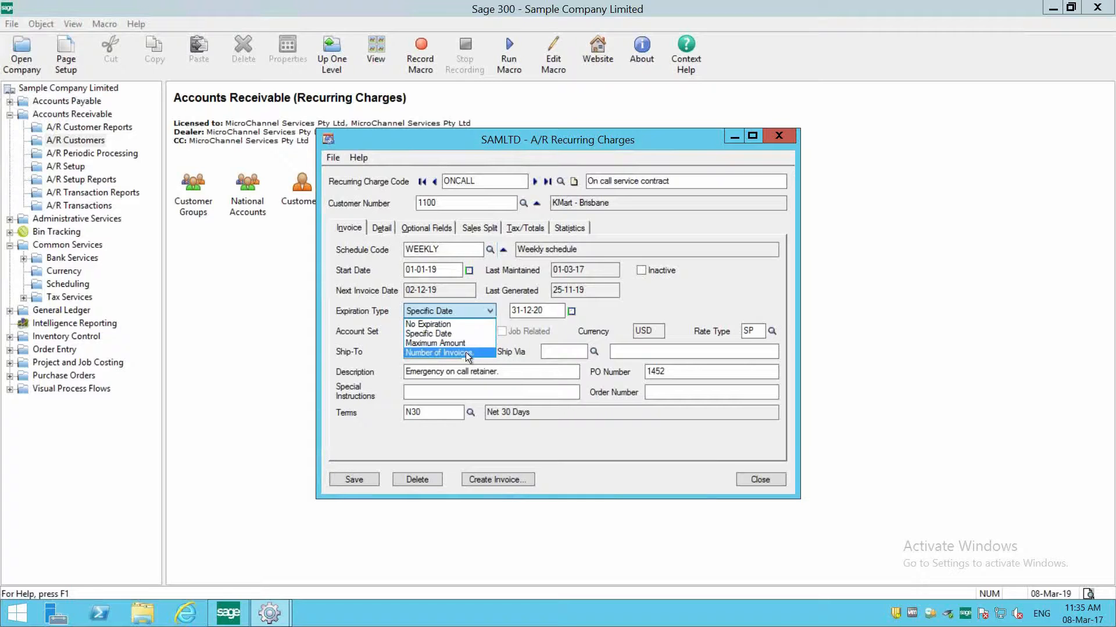
click(855, 249)
click(446, 350)
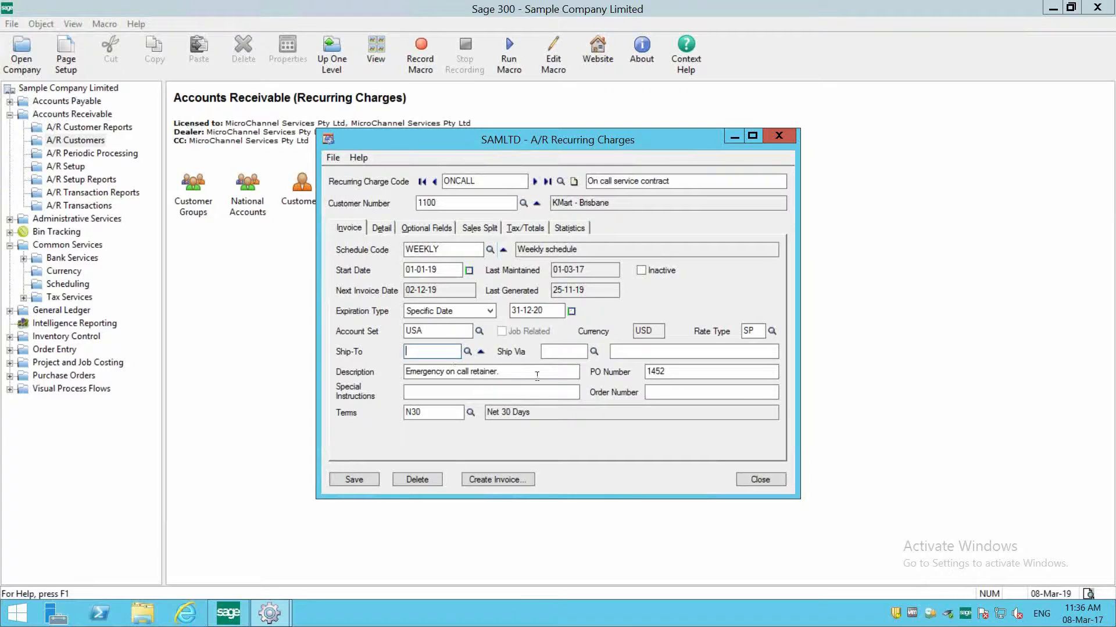
- Add a RENT detail line with an amount of 120 to KMart - Brisbane's ONCALL recurring charge and save the charge
click(520, 392)
click(382, 229)
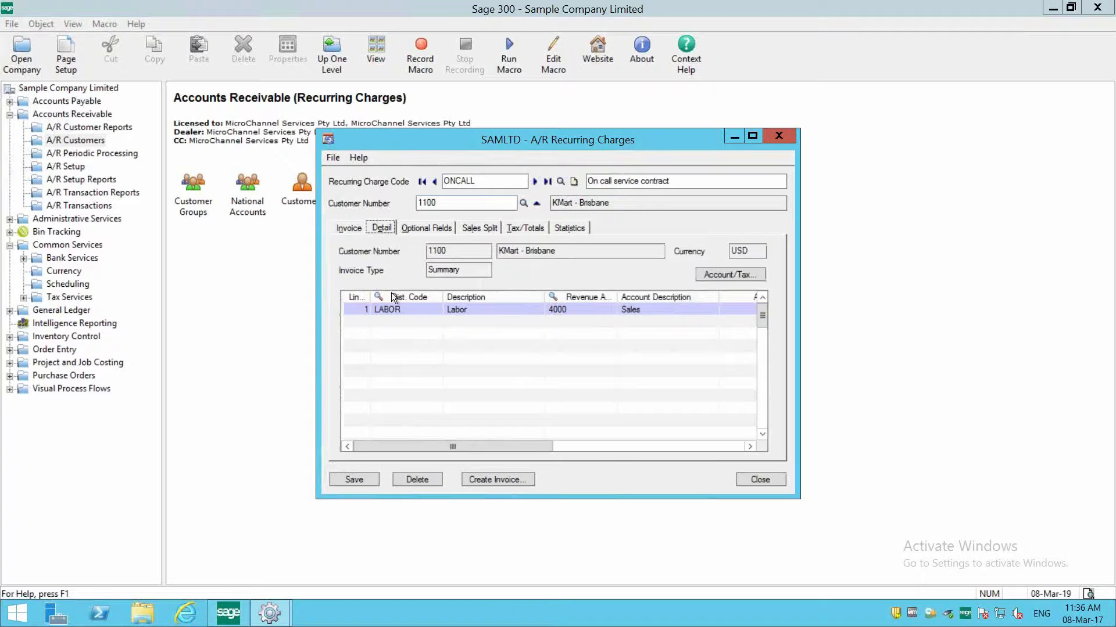
key(Insert)
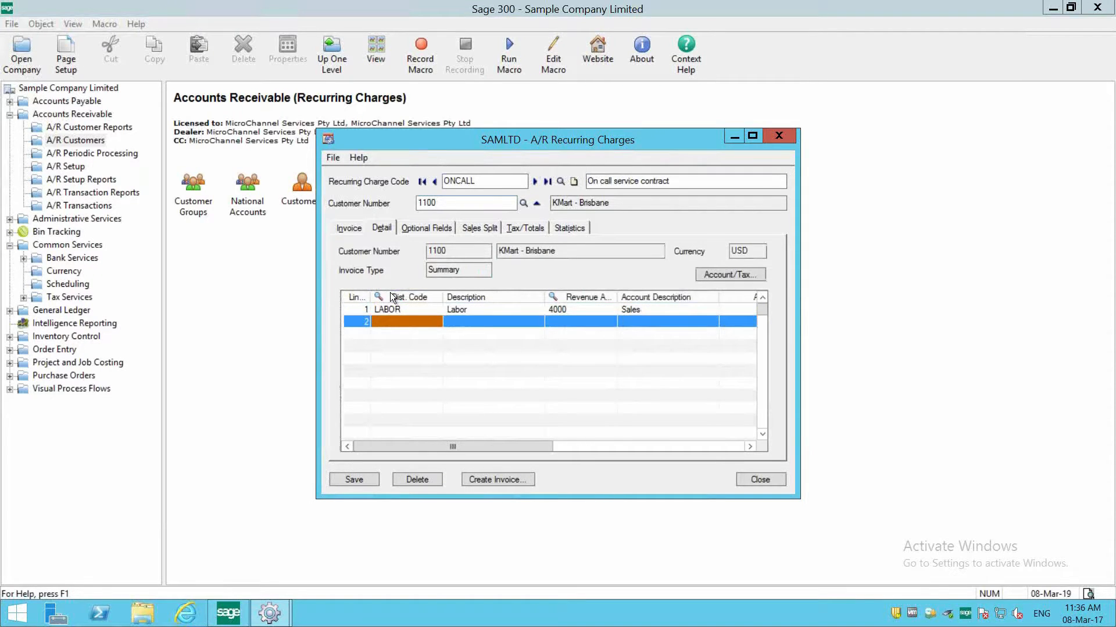
key(F5)
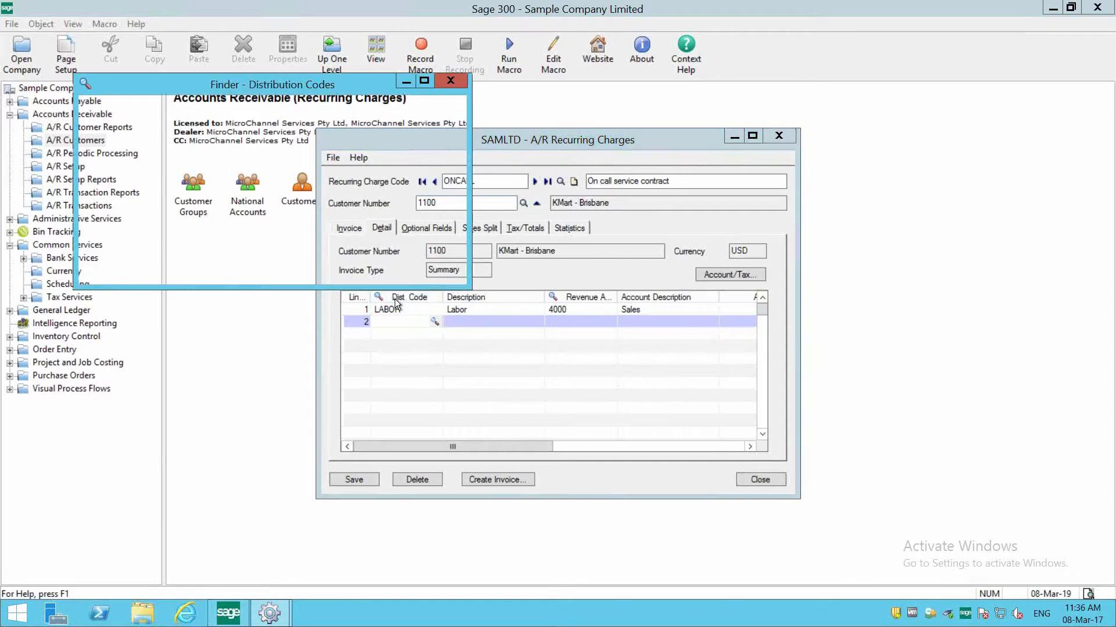
scroll(162, 224, down, 5)
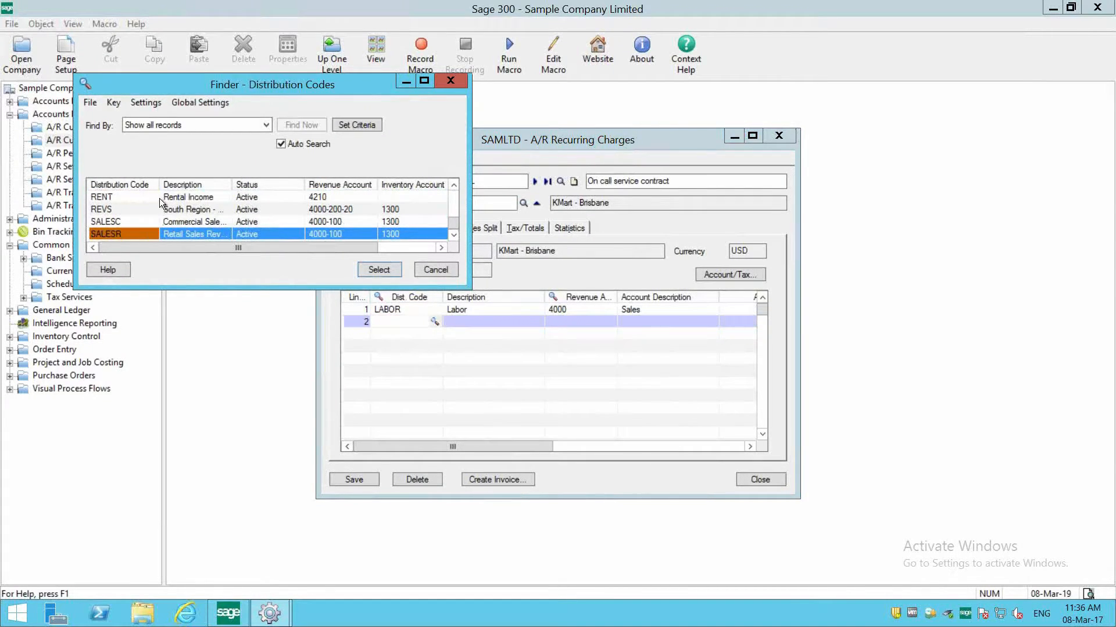
double_click(159, 197)
key(Tab)
key(Tab)
text(120)
key(Tab)
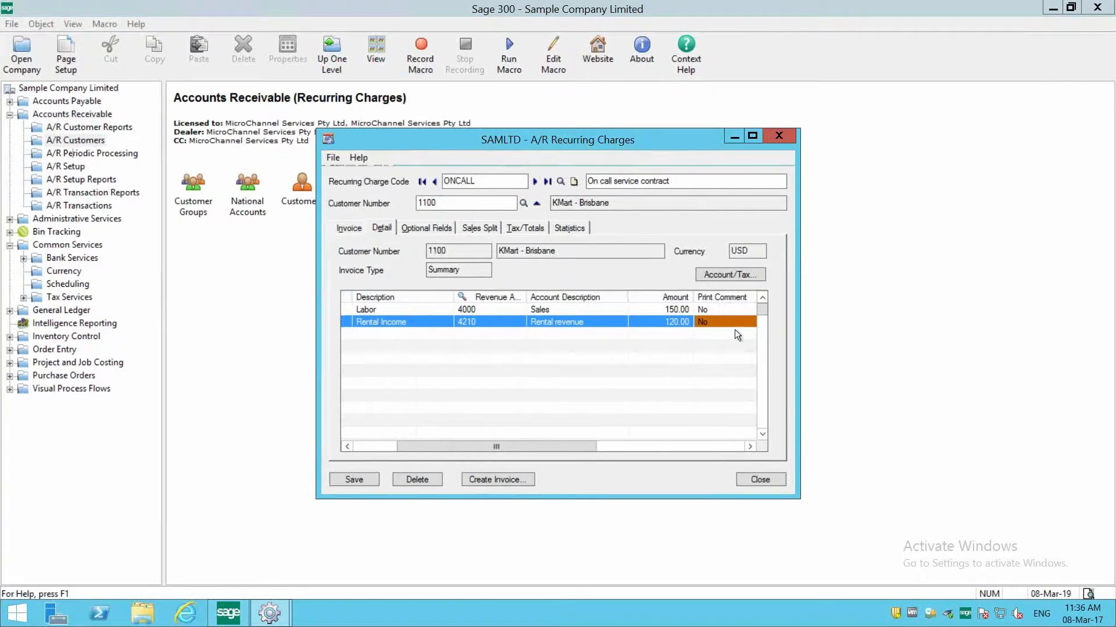
click(365, 480)
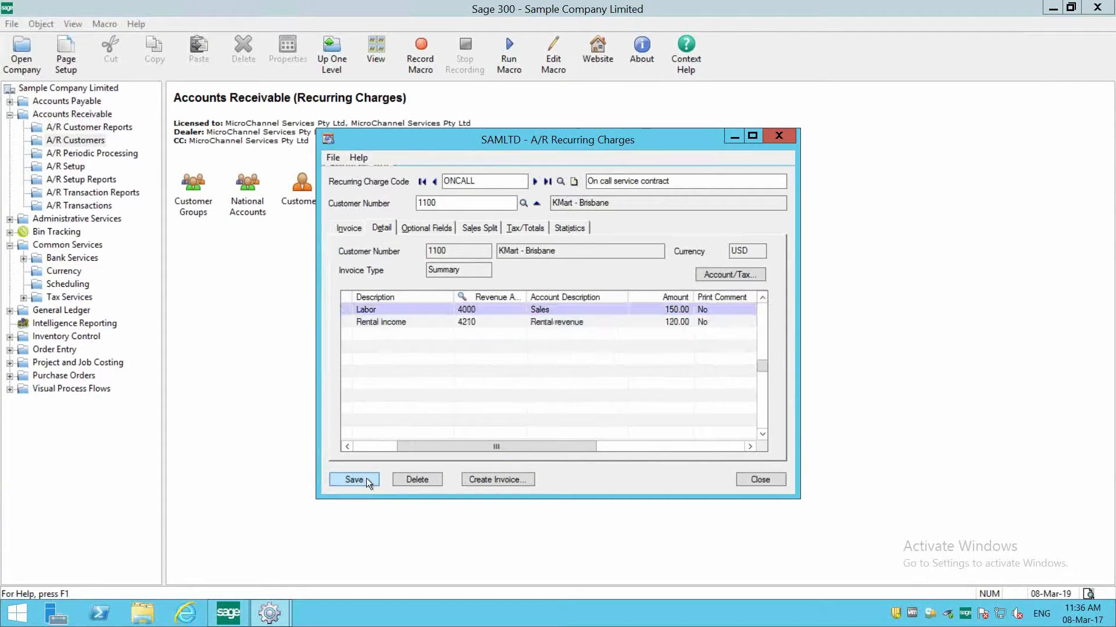
- Return to the ONCALL charge's invoice settings and change its customer to Bargain Mart - Oakland
click(355, 228)
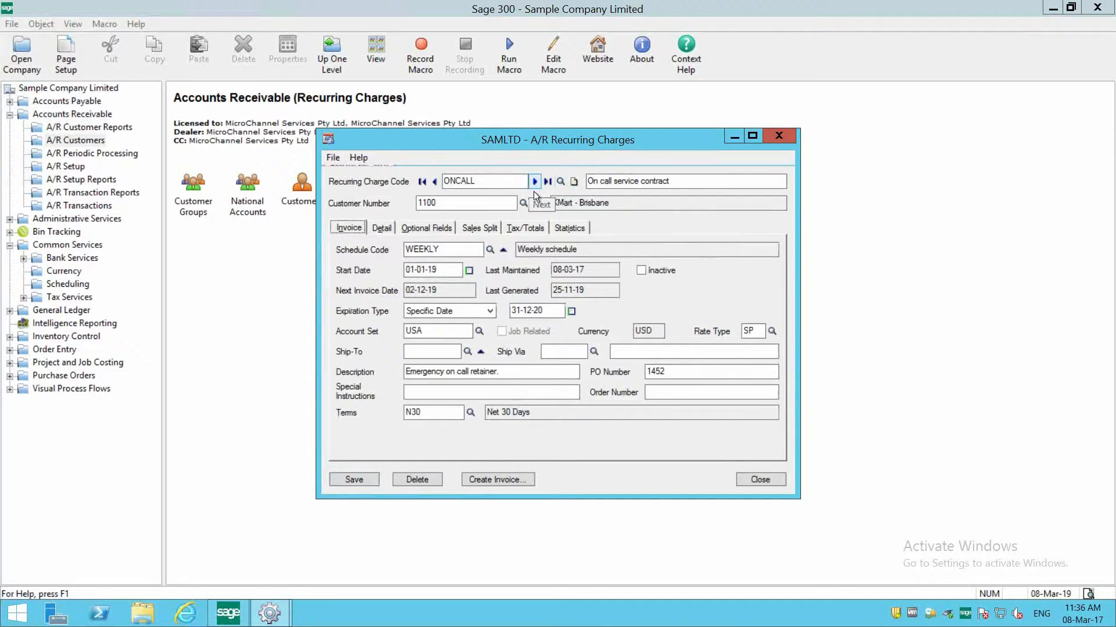
click(523, 203)
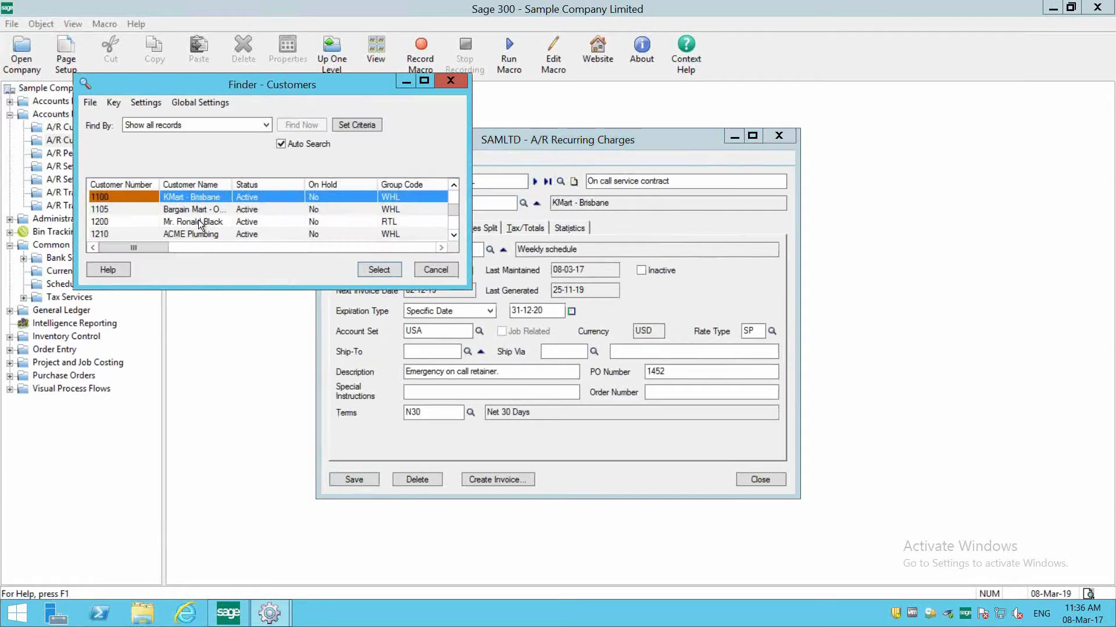
double_click(197, 213)
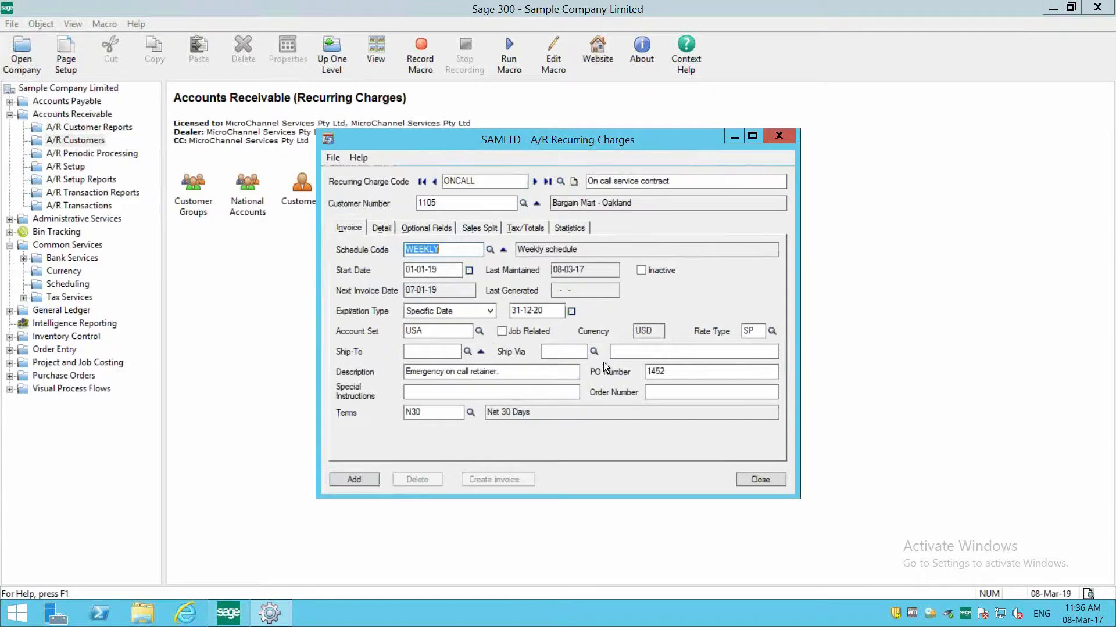
- Add the ONCALL recurring charge for Bargain Mart - Oakland with a CACCSE detail line of 125, and close Recurring Charges
click(383, 226)
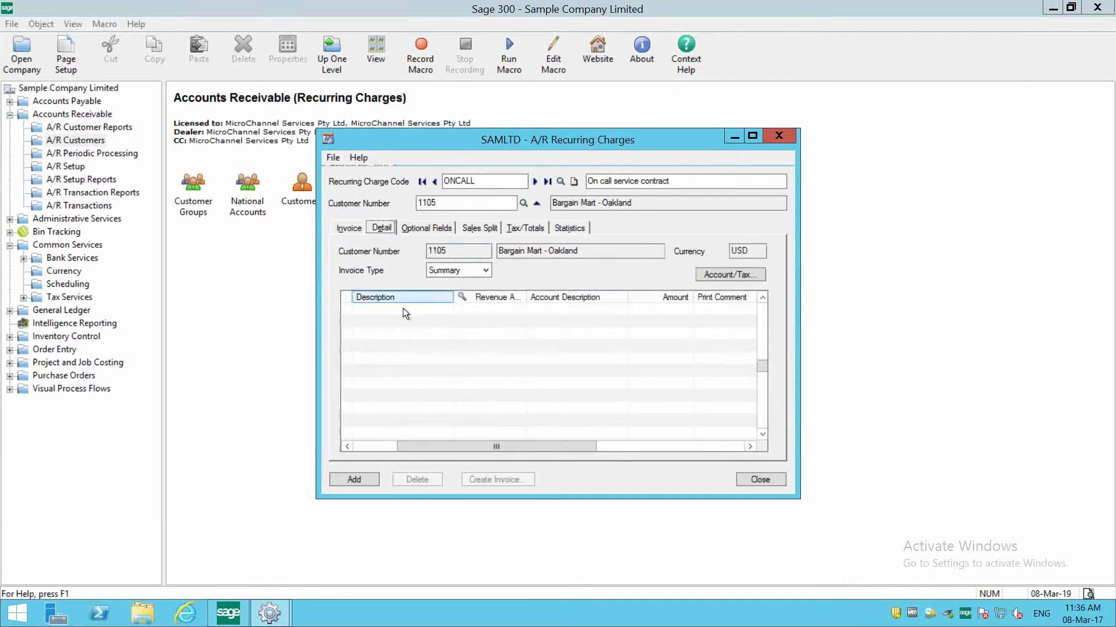
click(402, 308)
click(382, 298)
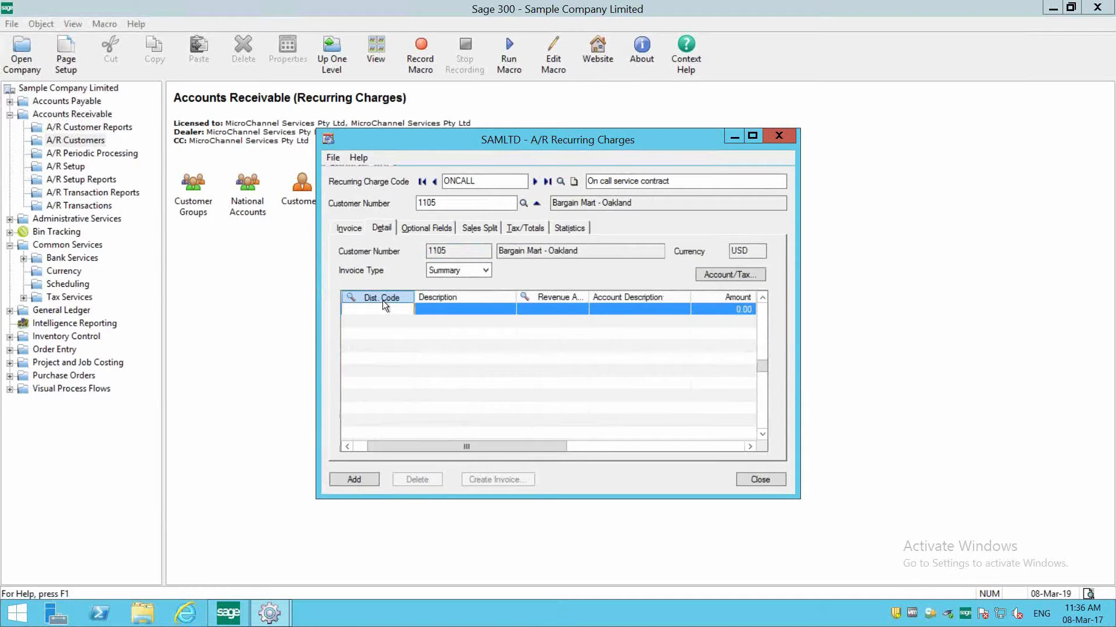
double_click(277, 222)
text(125)
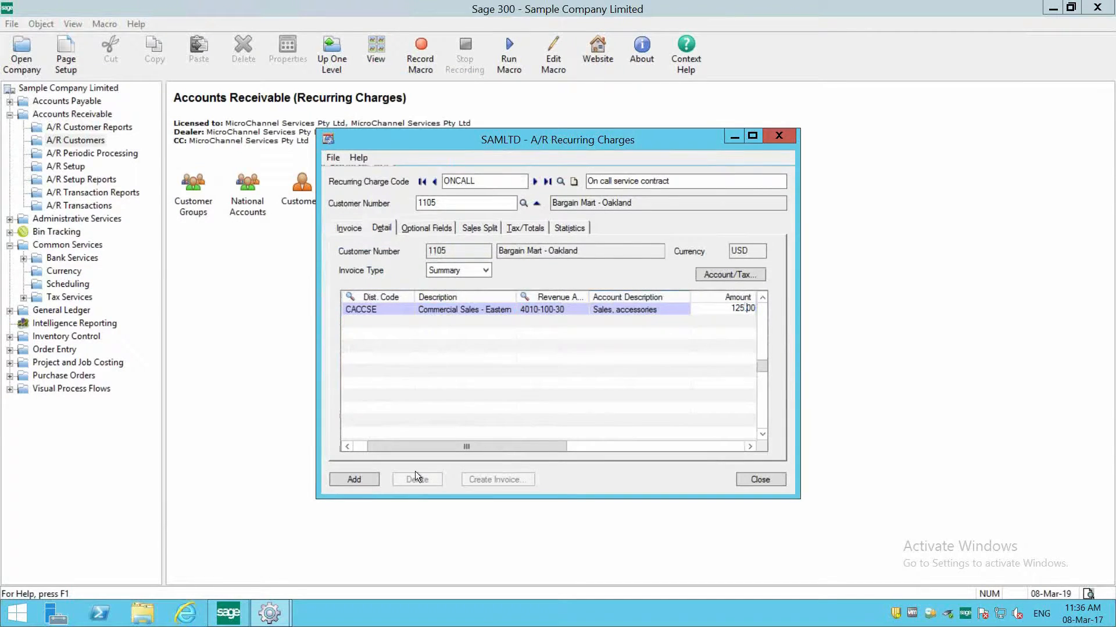
click(354, 479)
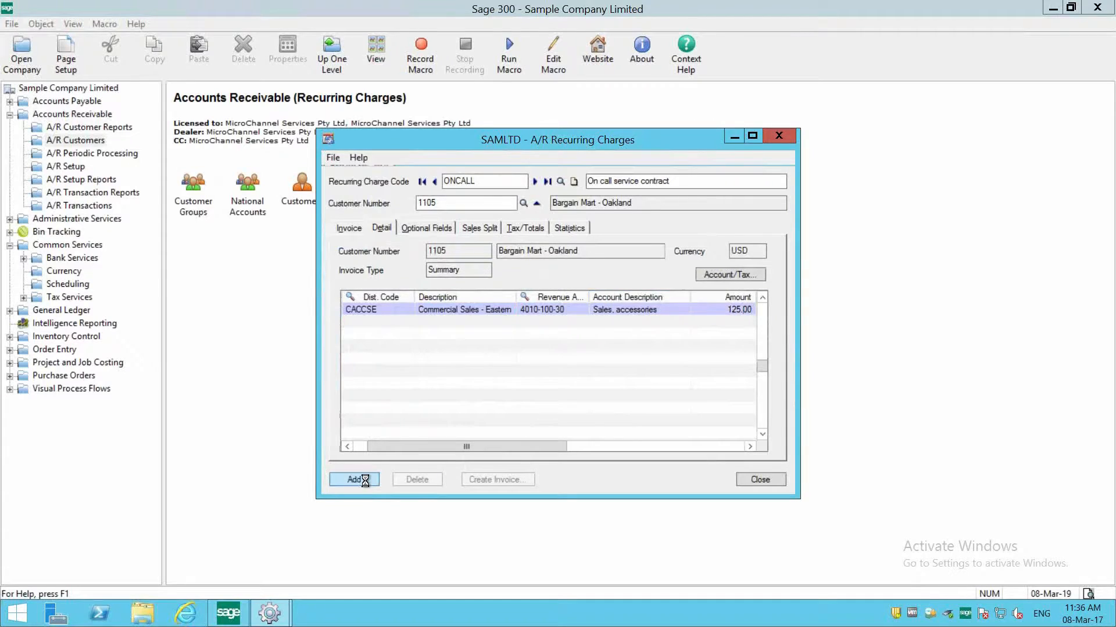
click(340, 228)
click(450, 202)
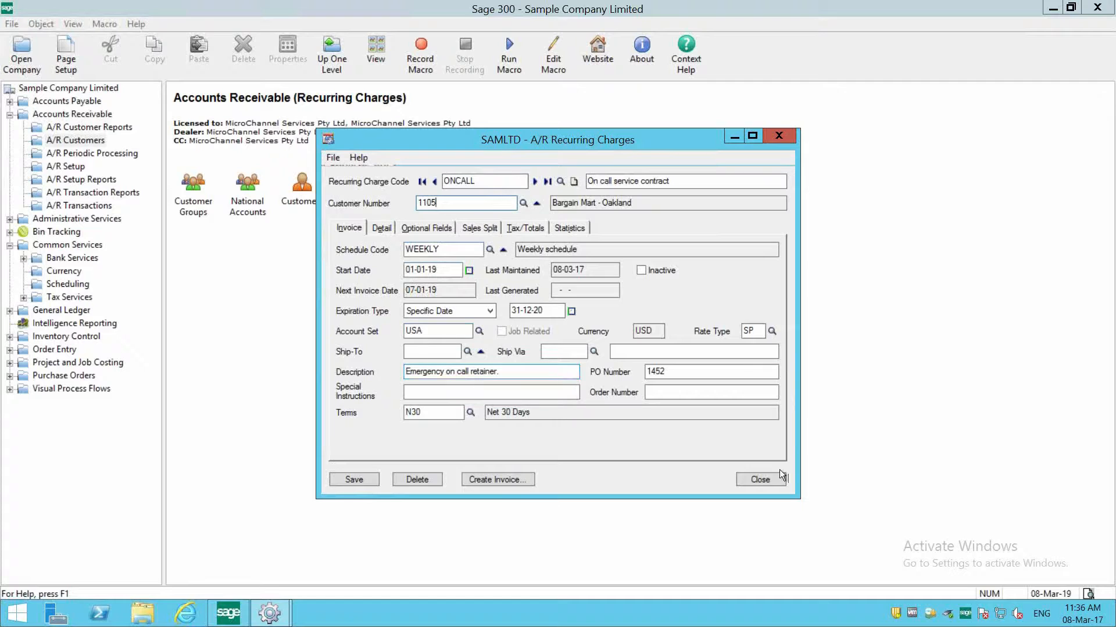
click(765, 478)
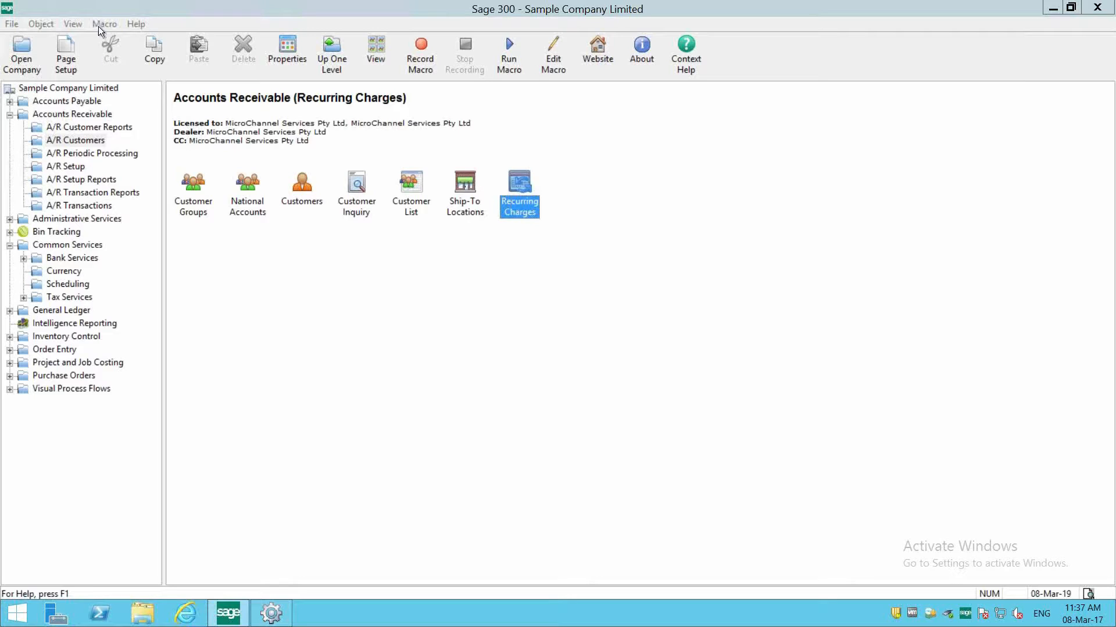
- Open Create Recurring Charge Batch from A/R Periodic Processing
click(89, 119)
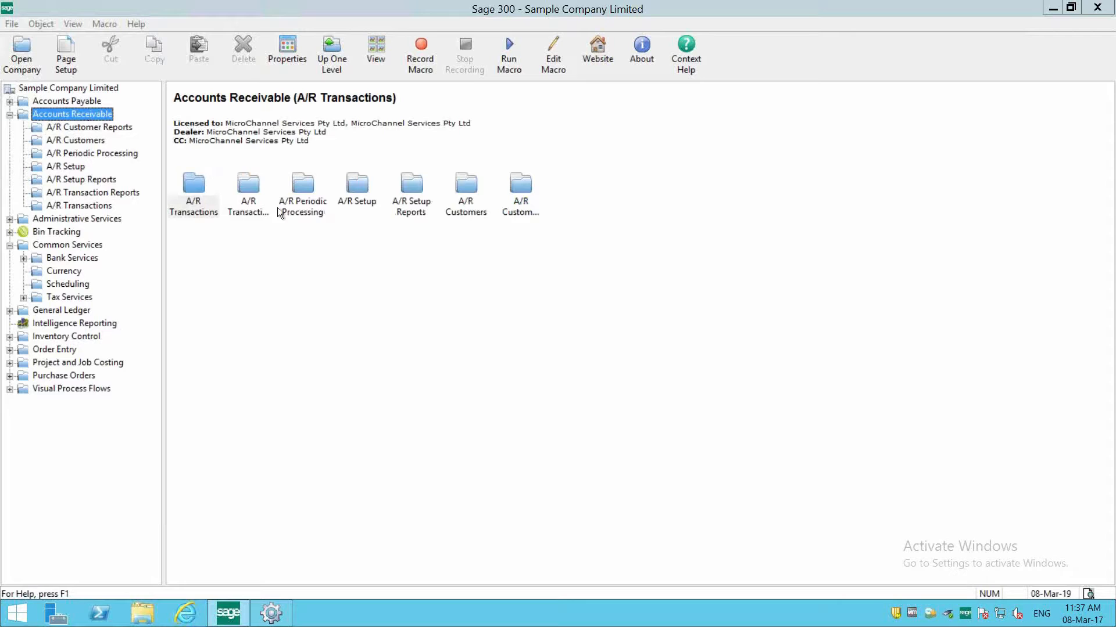
double_click(298, 207)
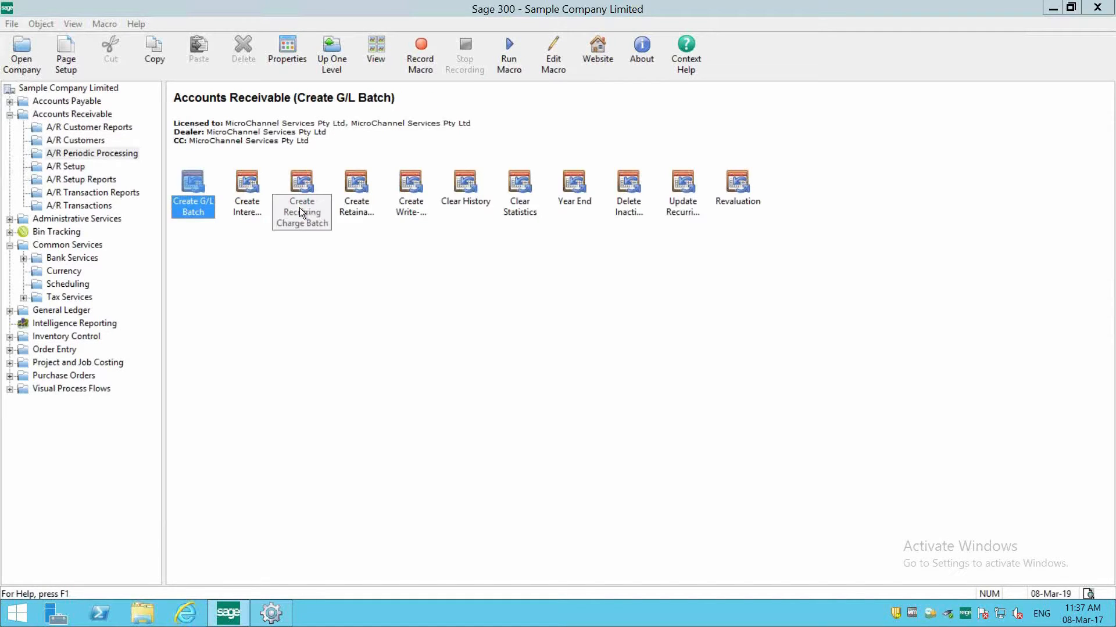
click(297, 213)
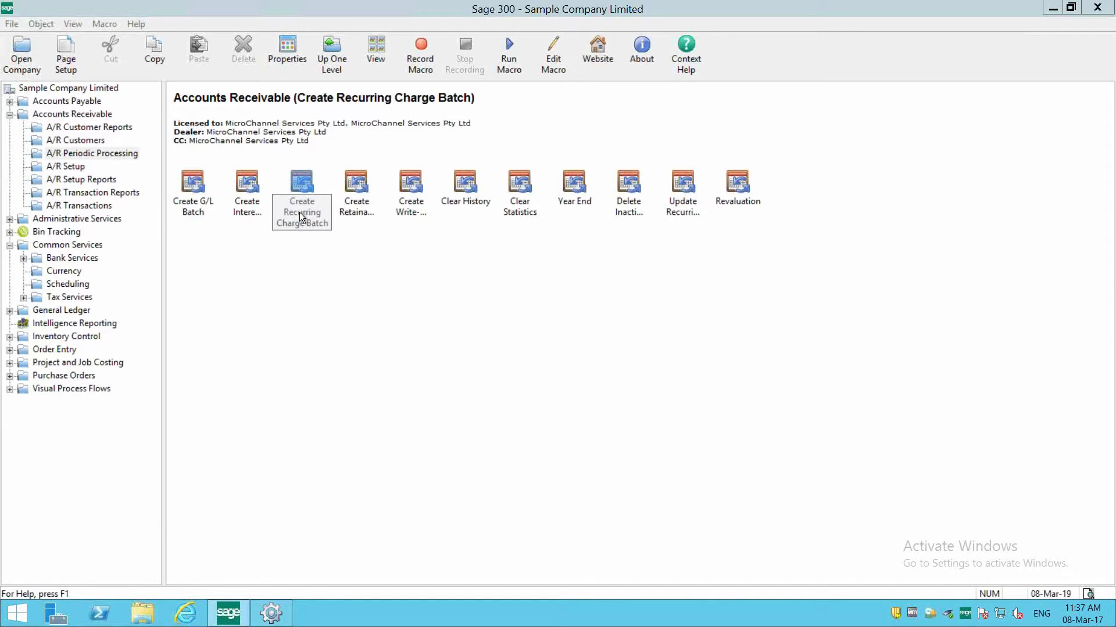
double_click(299, 211)
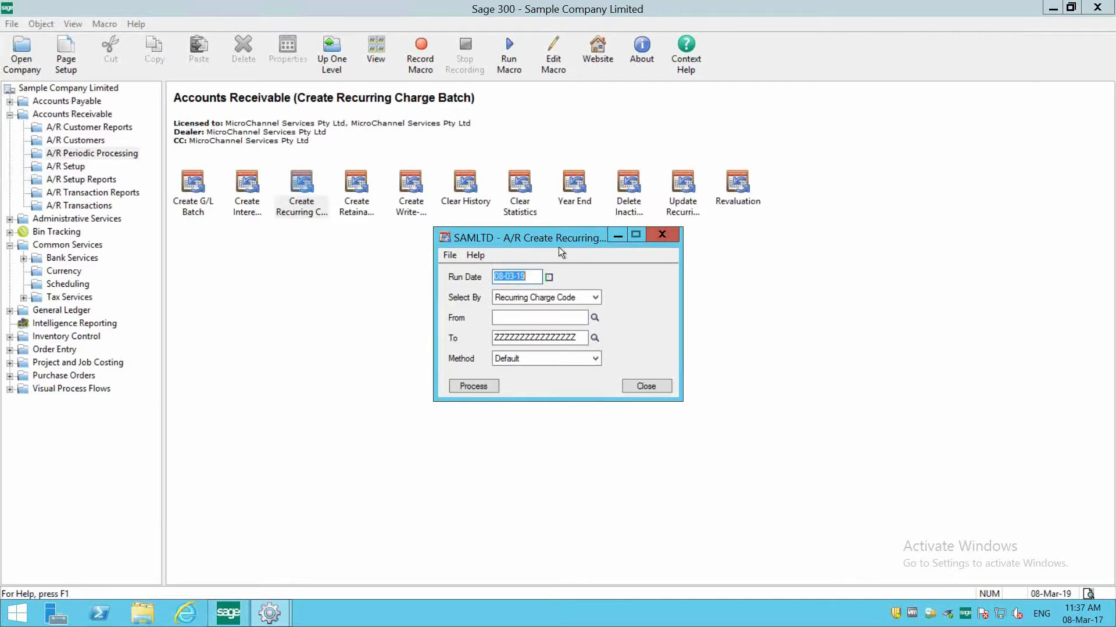
- Set the run date of the recurring charge batch to 04-01-20
click(548, 279)
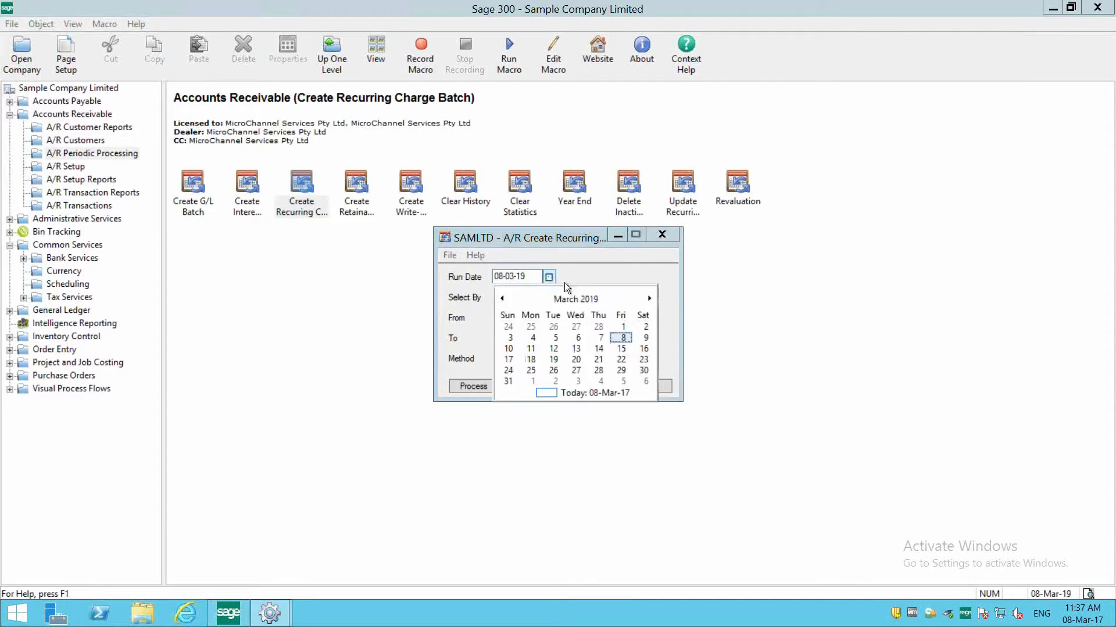
click(650, 298)
click(650, 300)
click(651, 299)
click(652, 300)
click(653, 300)
click(653, 299)
click(654, 300)
click(654, 300)
click(654, 299)
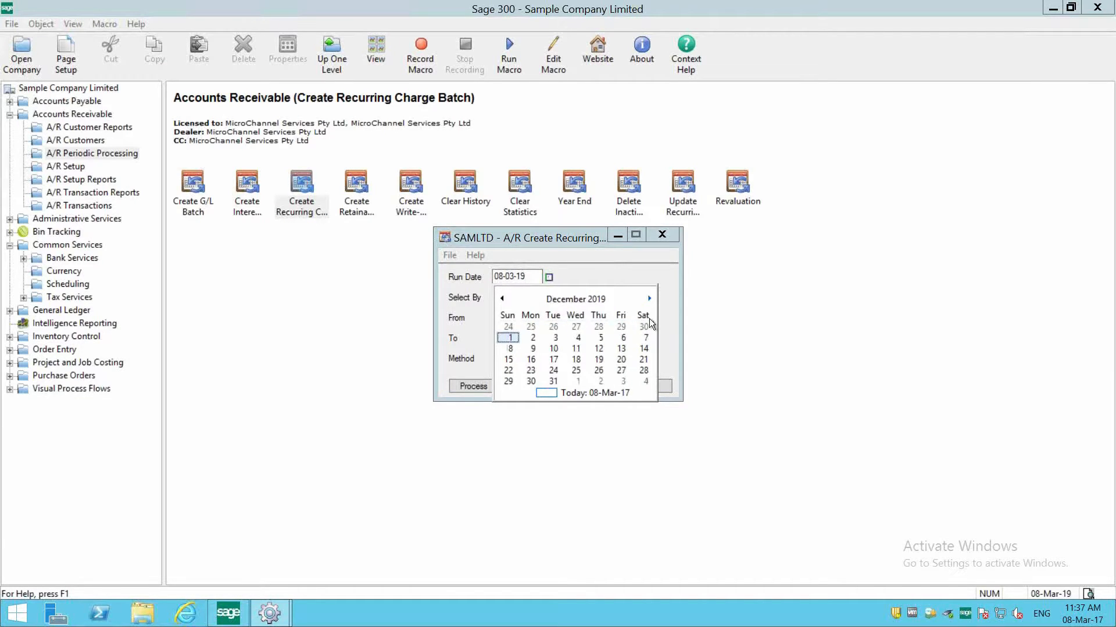
click(640, 381)
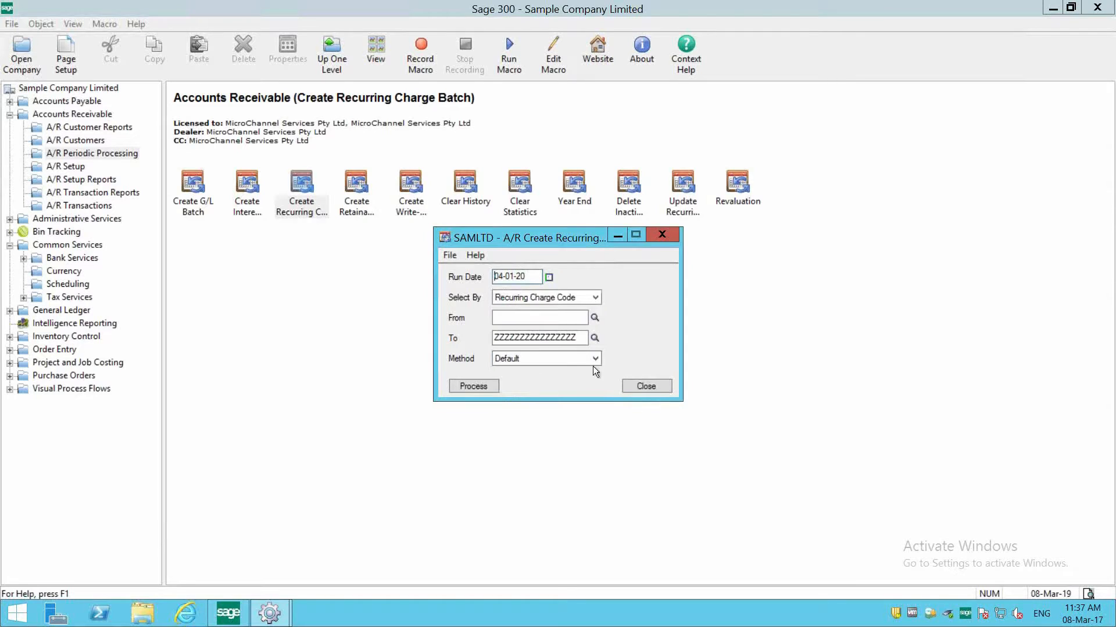
- Process the batch for recurring charge codes from ONCALL to ONCALL, and close the batch creation window
click(592, 316)
click(594, 318)
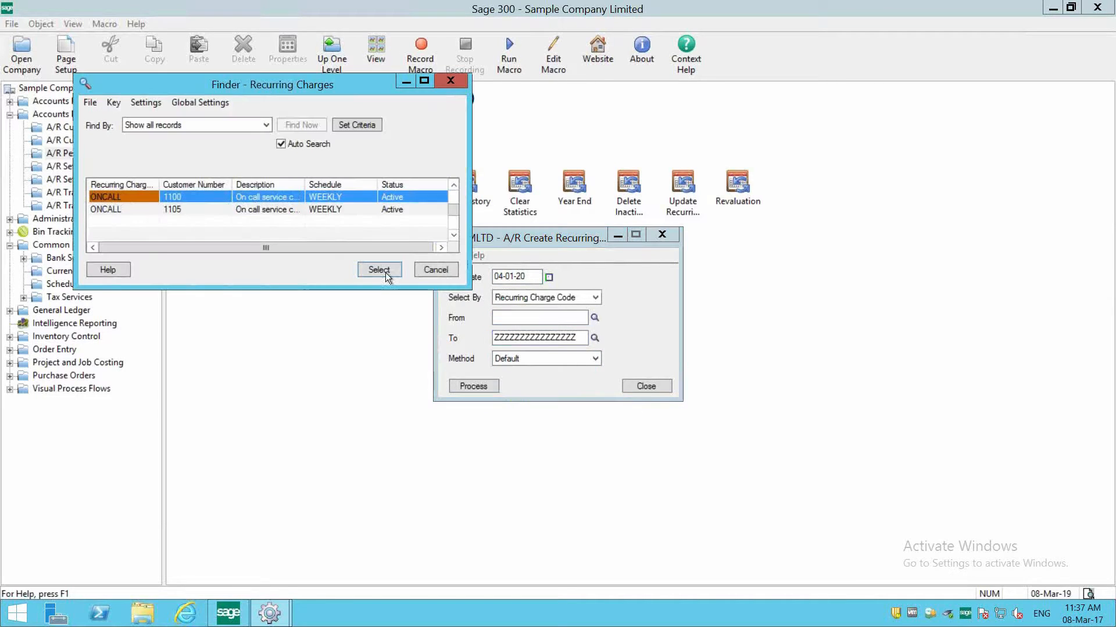
click(385, 272)
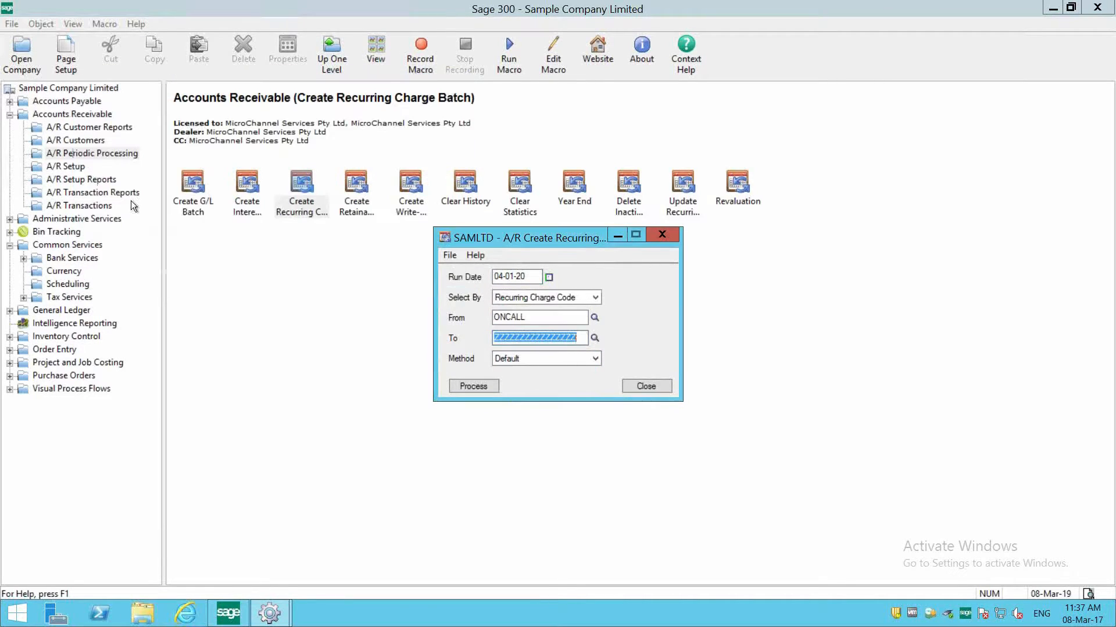
click(594, 338)
double_click(170, 211)
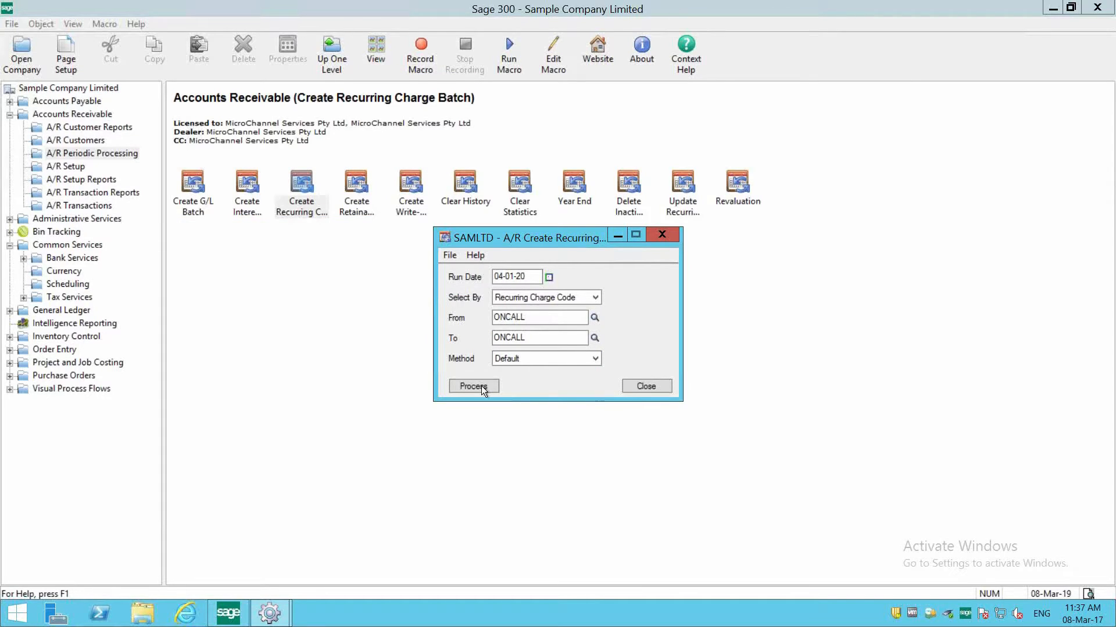
click(474, 387)
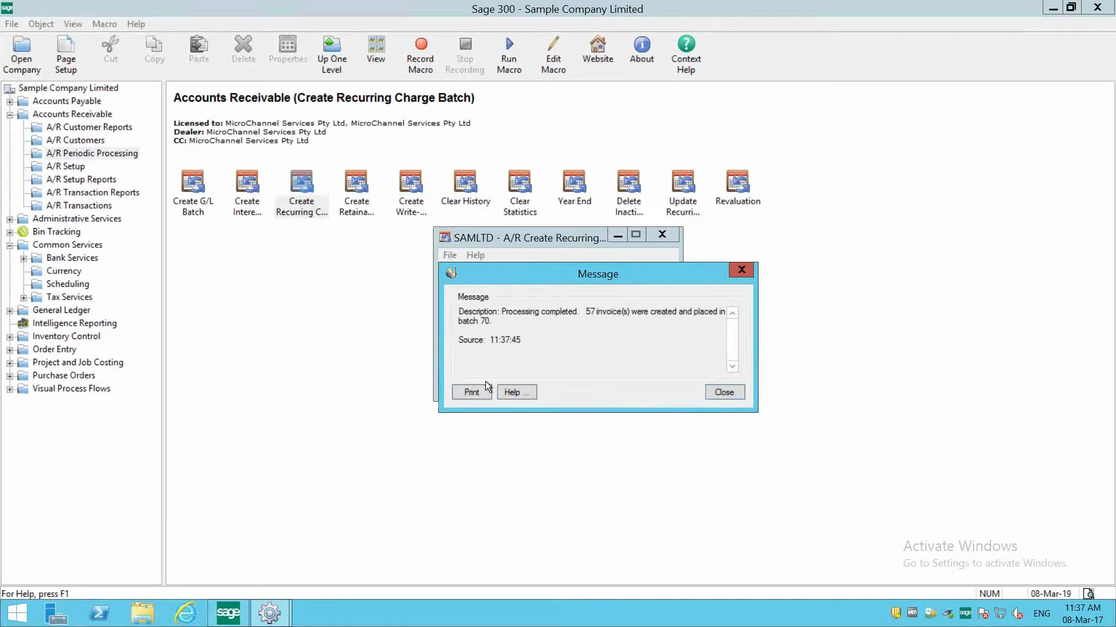
click(718, 393)
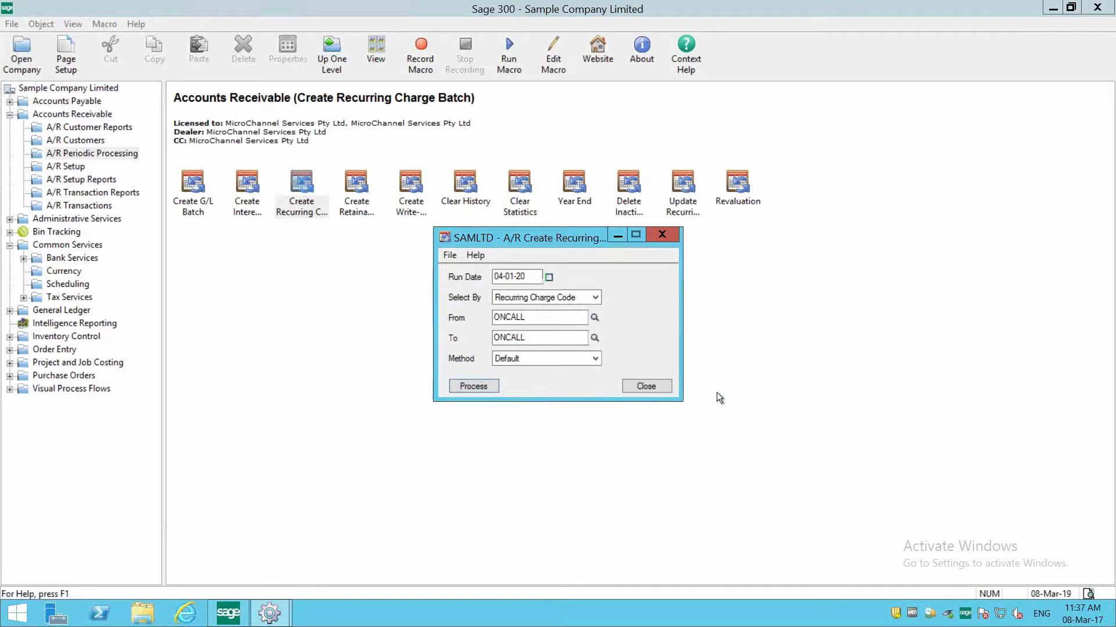
click(650, 385)
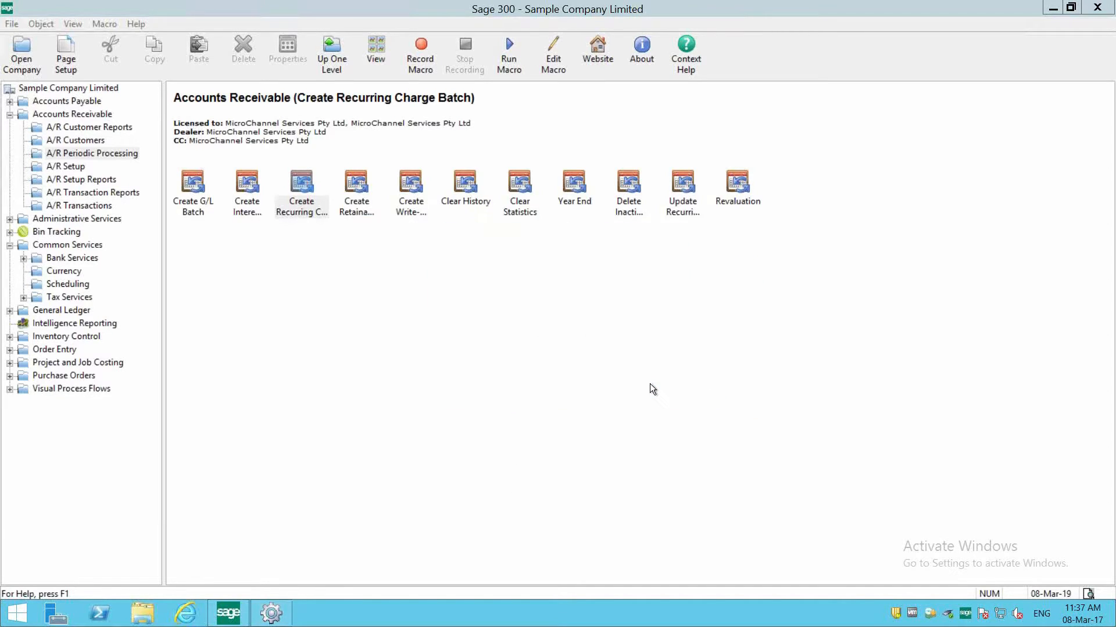
- Open the Invoice Batch List under A/R Transactions and open the Recurring Charges batch dated 04-Jan-20
click(75, 115)
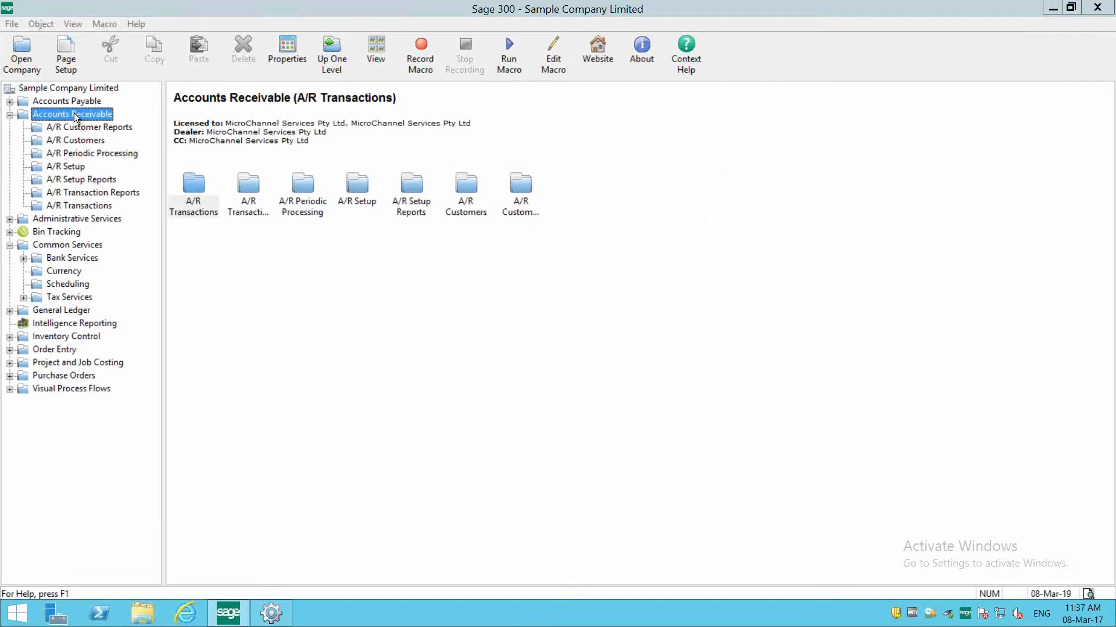
double_click(194, 202)
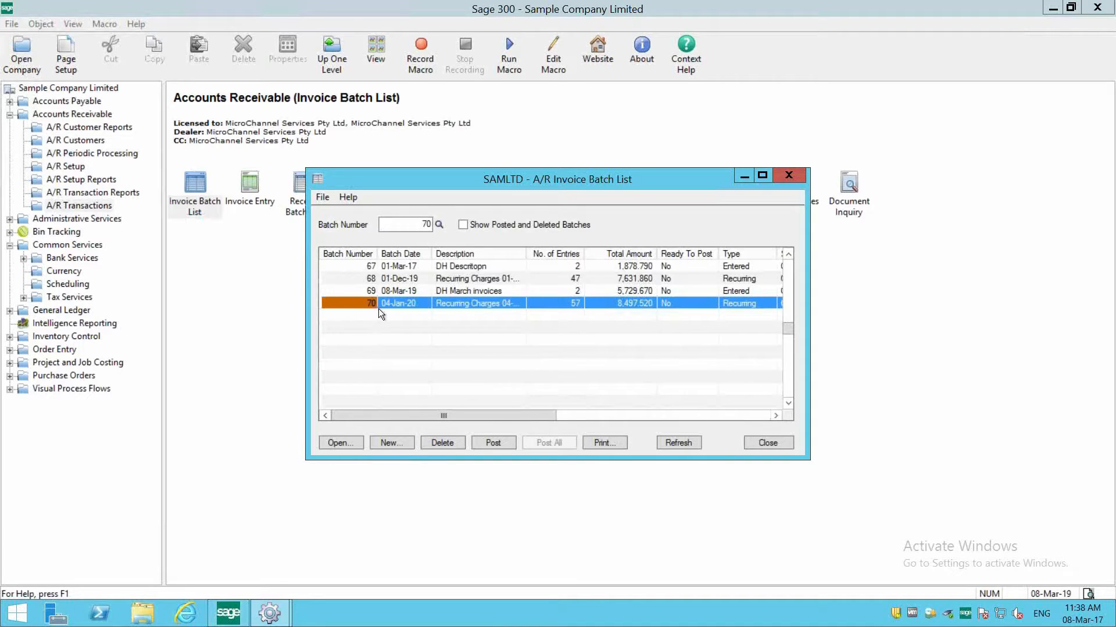
click(456, 303)
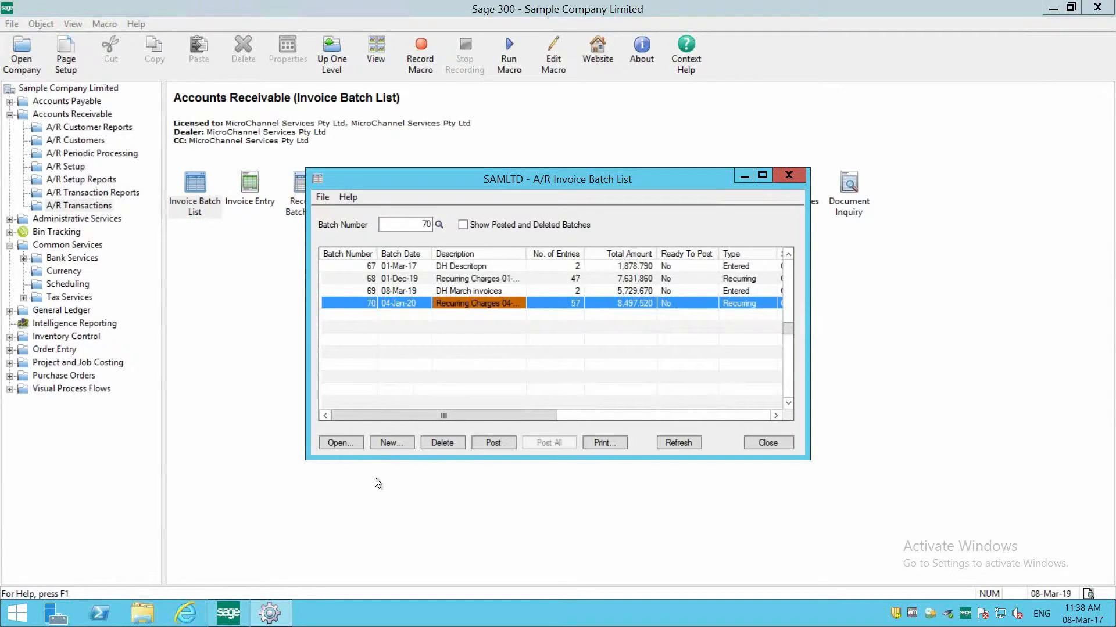
click(342, 442)
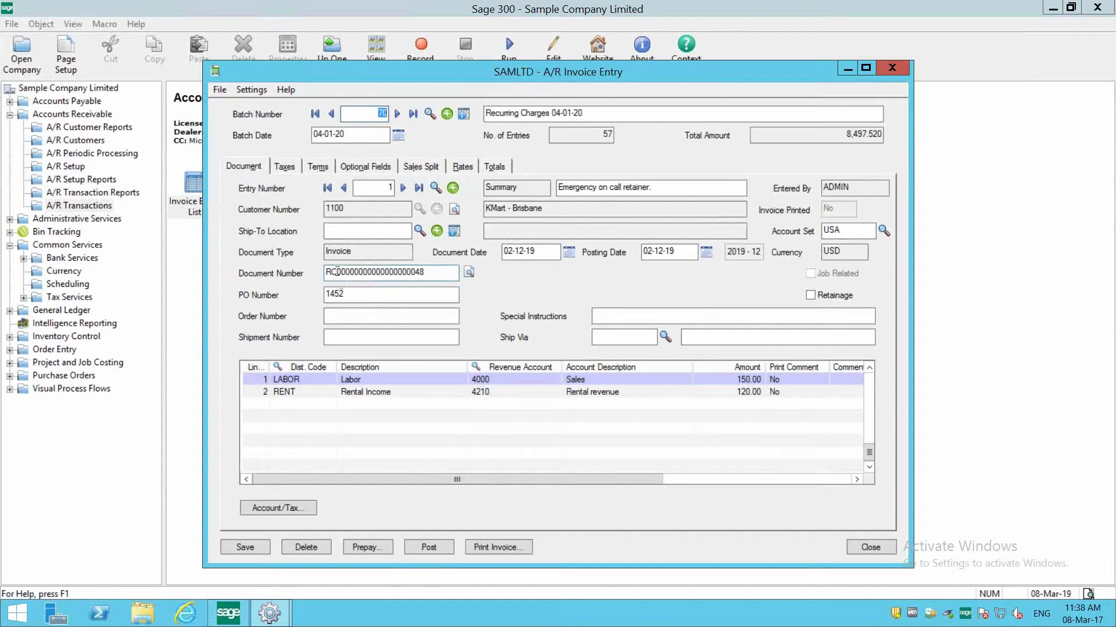
- Examine the document numbers and dates of the batch's invoices in the entry finder, and return to entry 1
drag(337, 272, 311, 265)
click(434, 188)
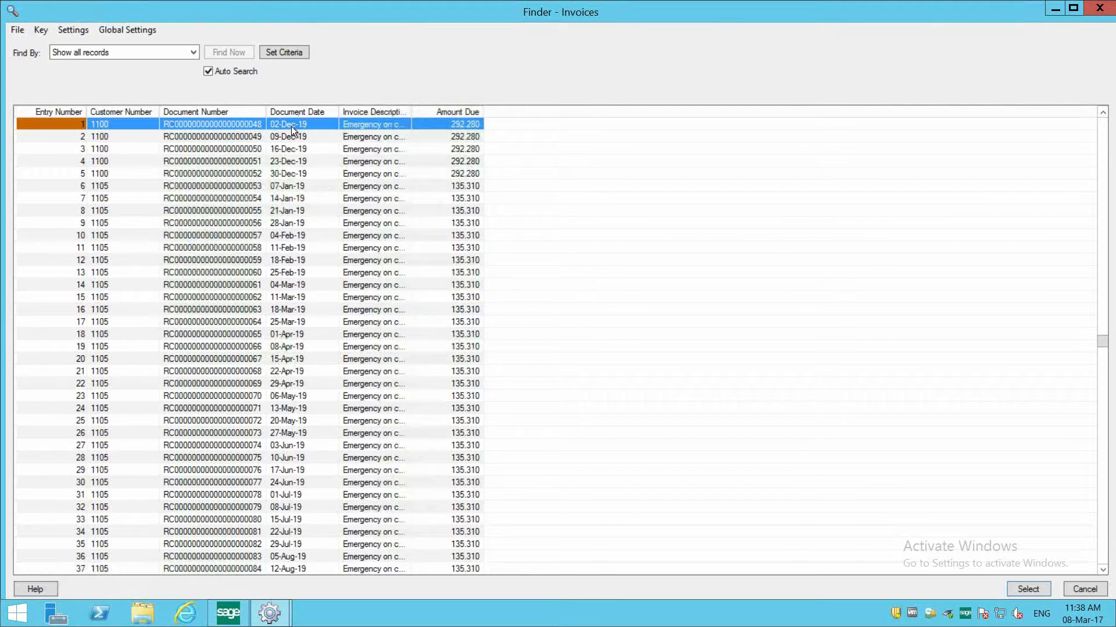
click(291, 127)
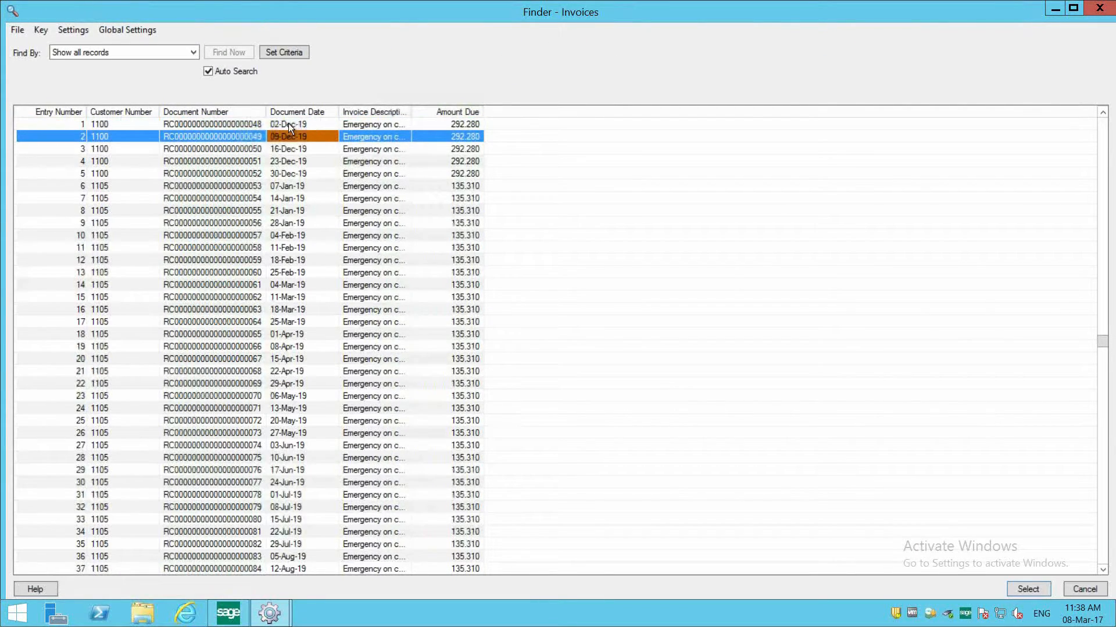
click(288, 123)
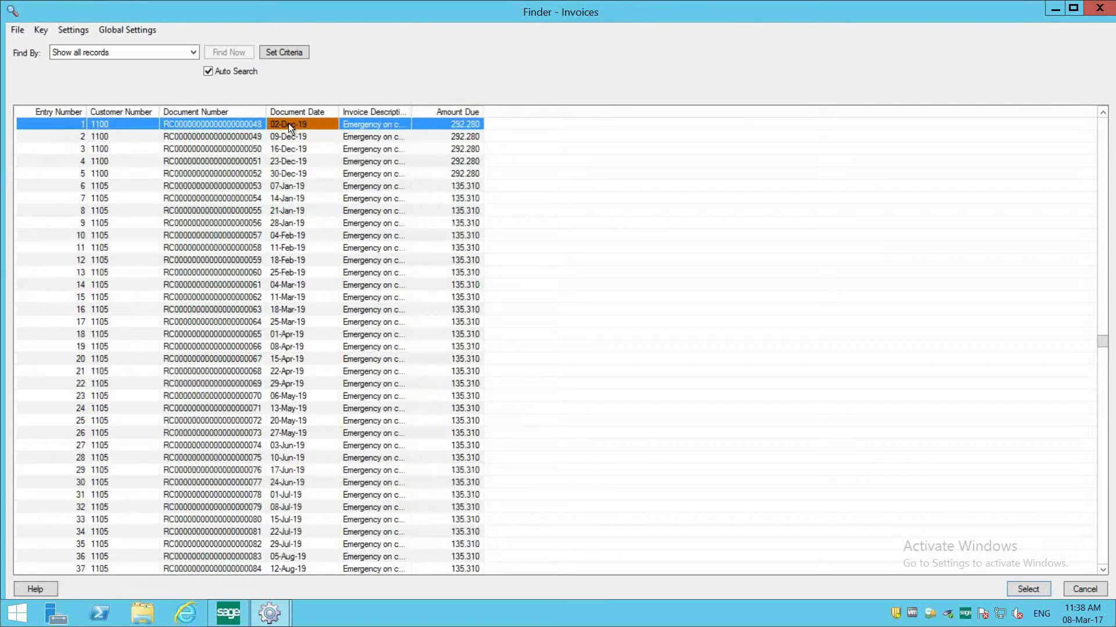
click(296, 174)
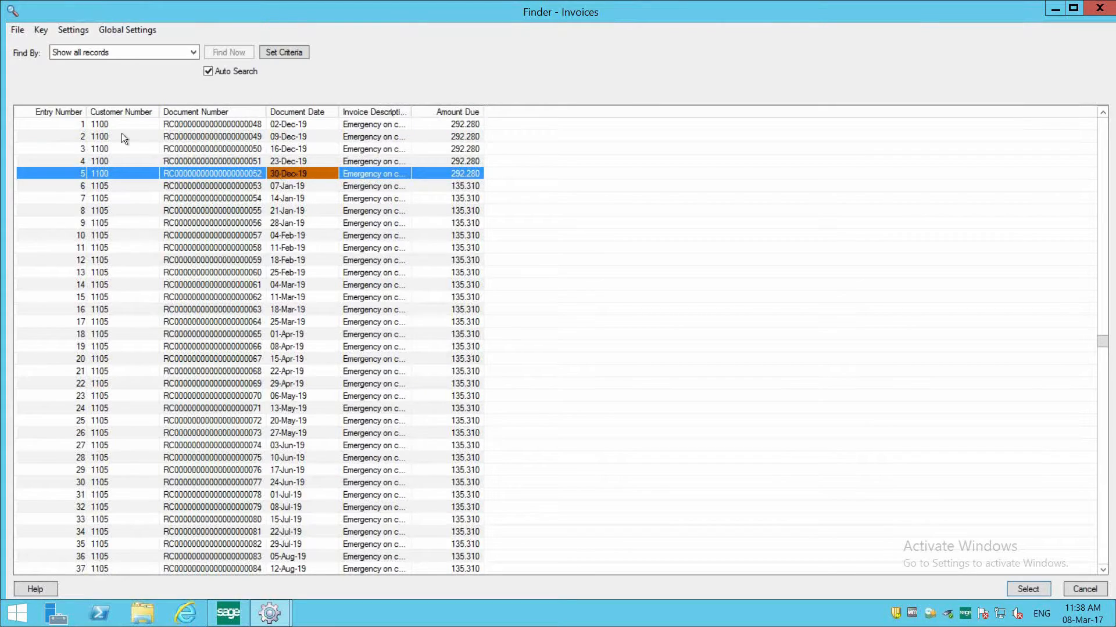
click(98, 186)
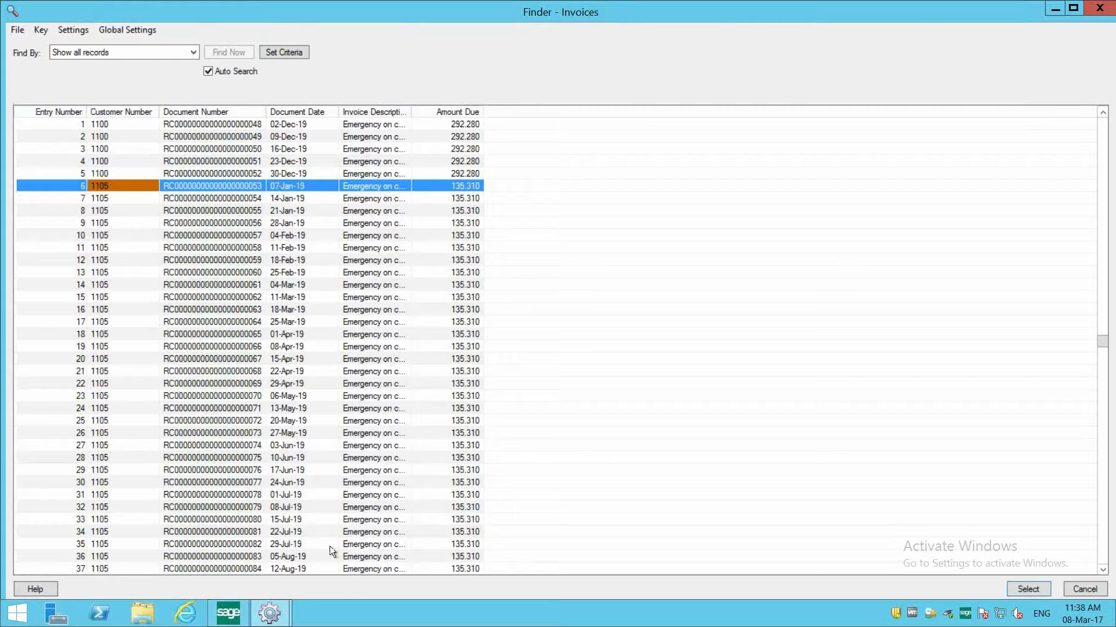
click(295, 568)
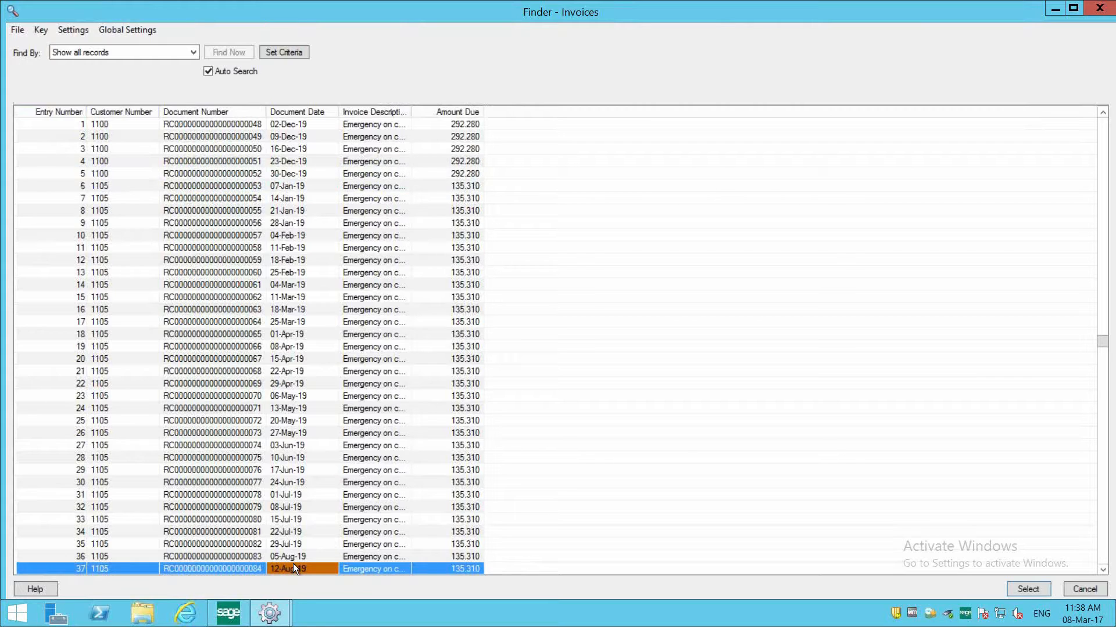
double_click(179, 120)
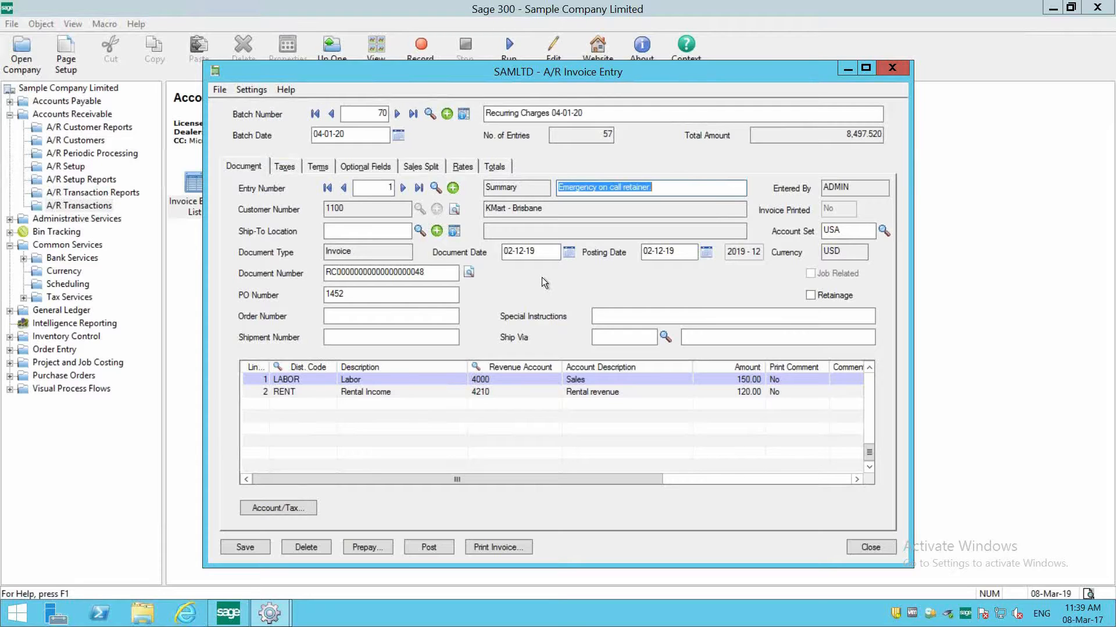
- Set up invoice printing for batch 70, entries 1 to 57, with the Print Destination delivery method, and close without printing
click(503, 545)
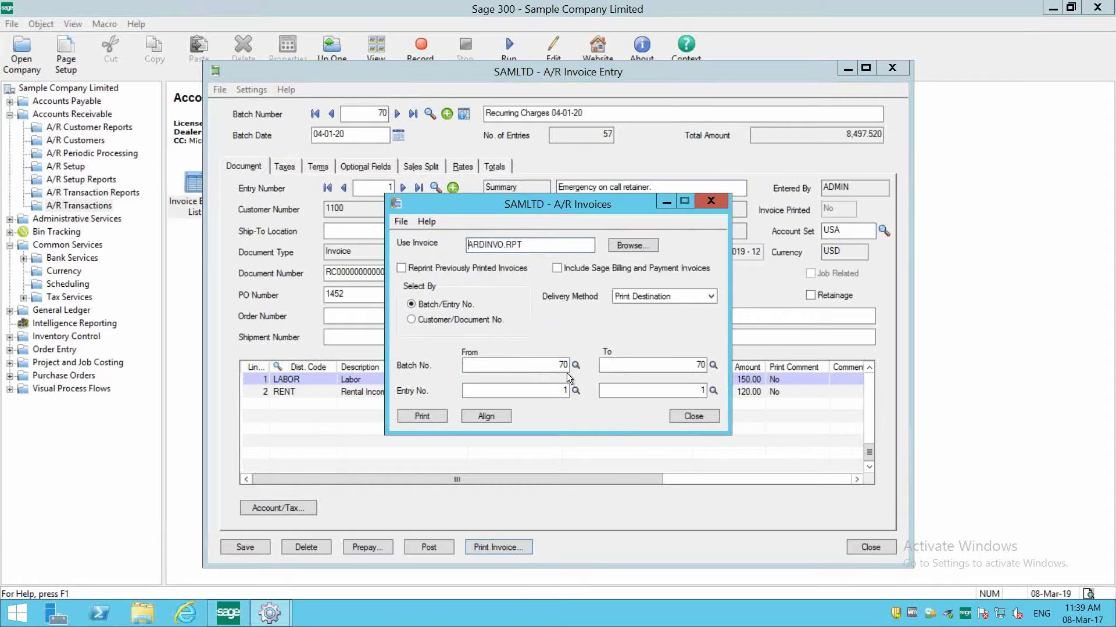
click(713, 393)
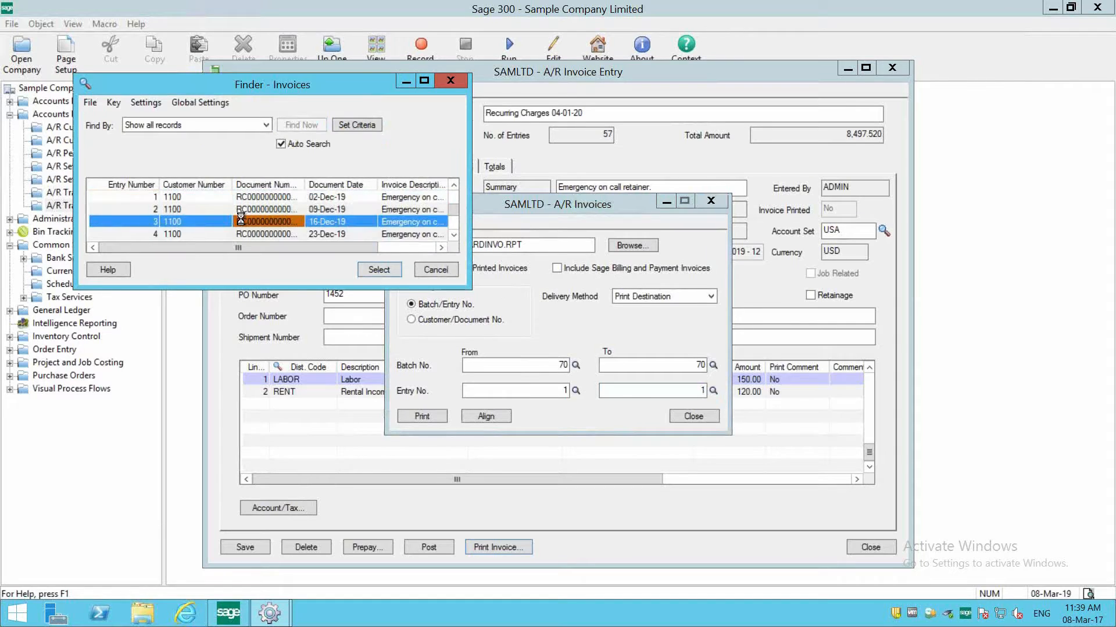
double_click(245, 234)
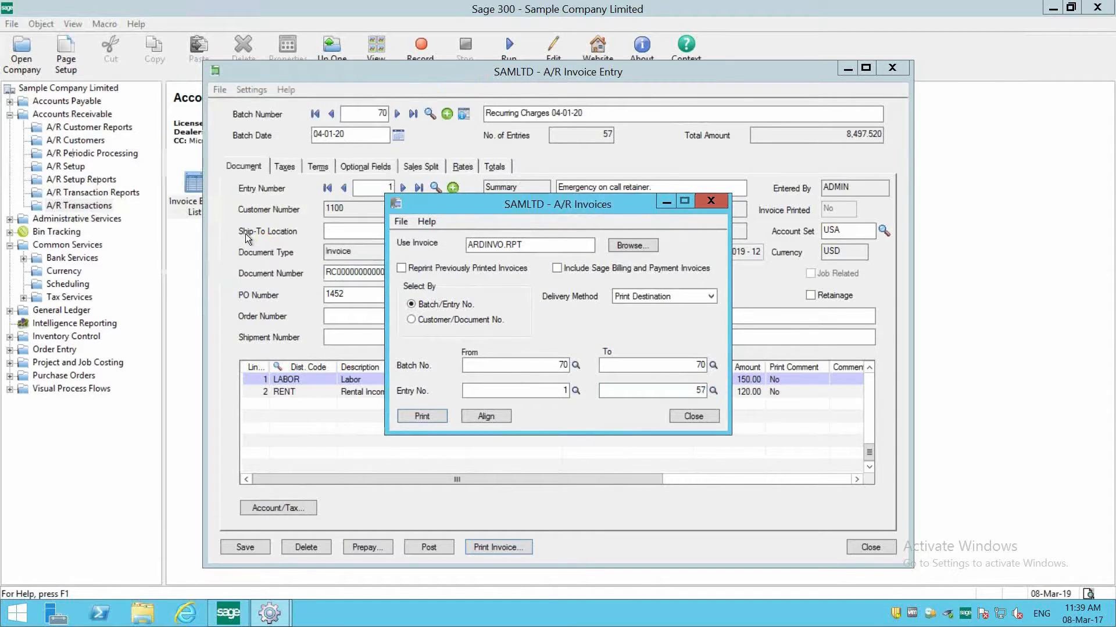
click(653, 296)
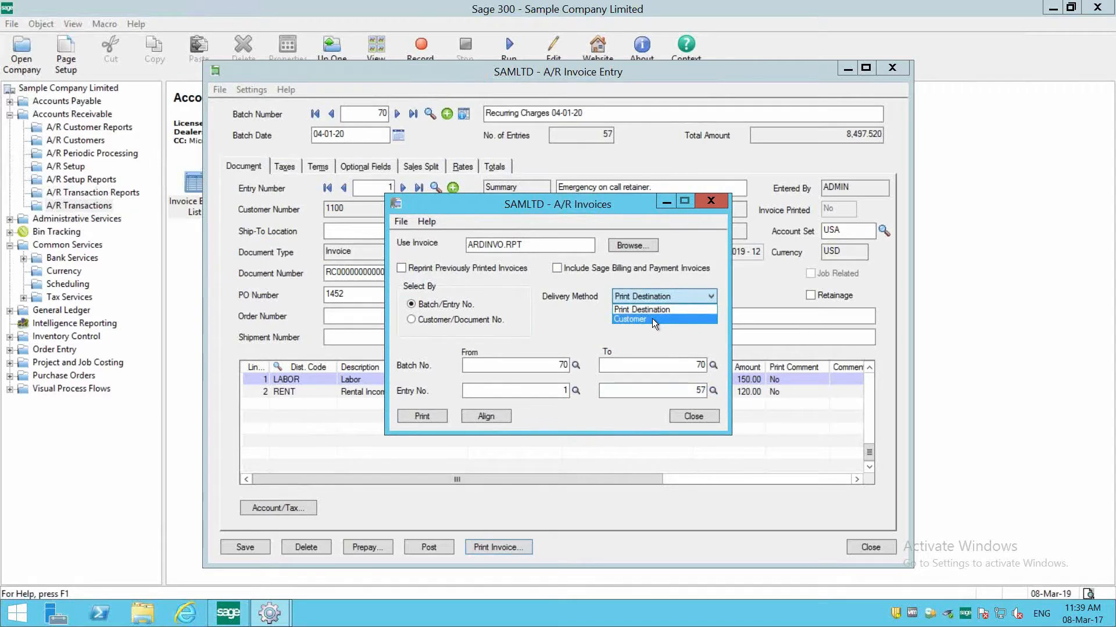
click(645, 310)
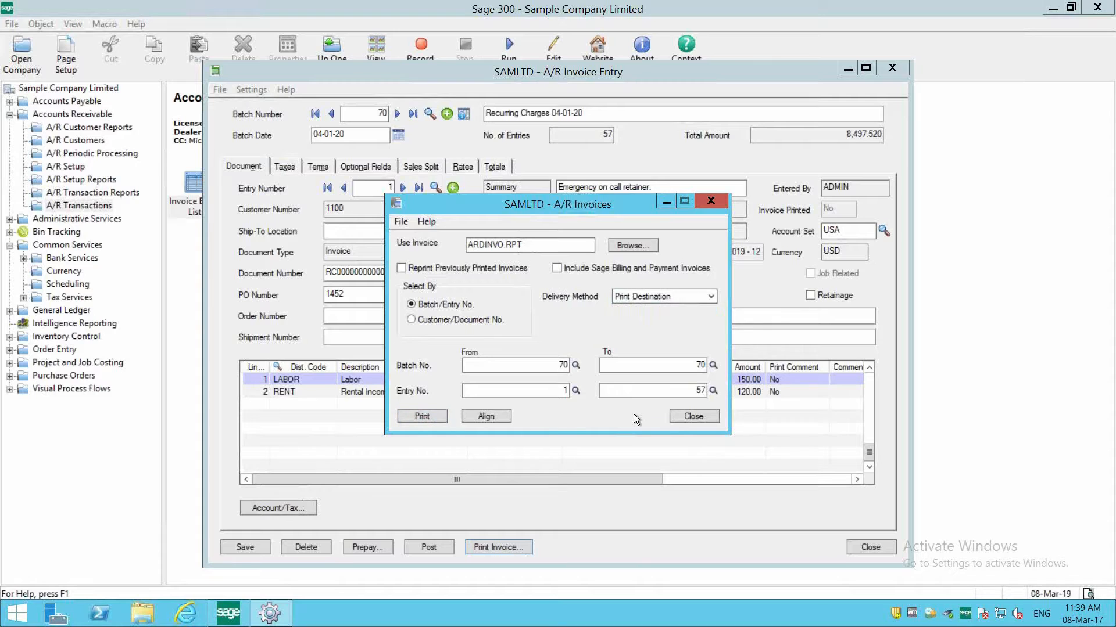
click(682, 417)
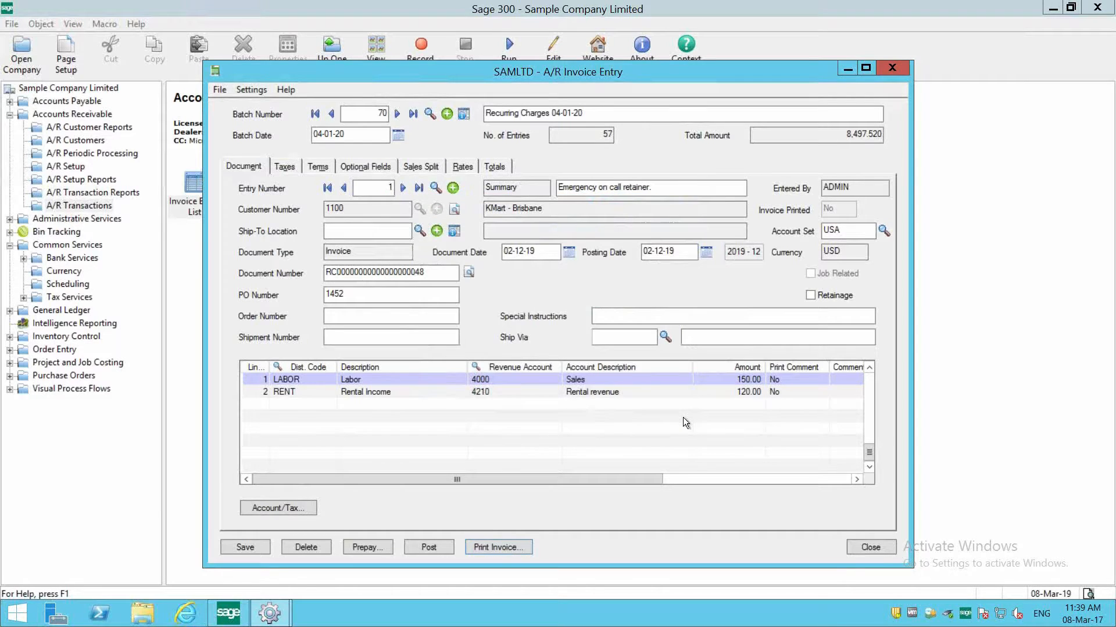
click(870, 547)
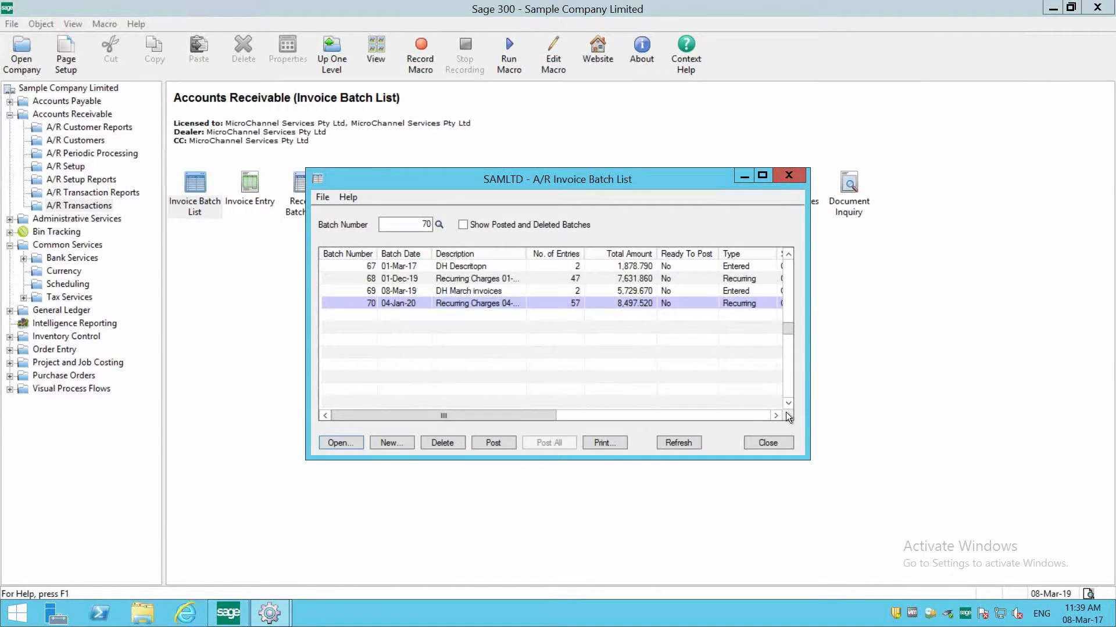
- Open Invoices under A/R Transaction Reports, compare selection by Customer/Document No. with Batch/Entry No., and close the report window
click(63, 114)
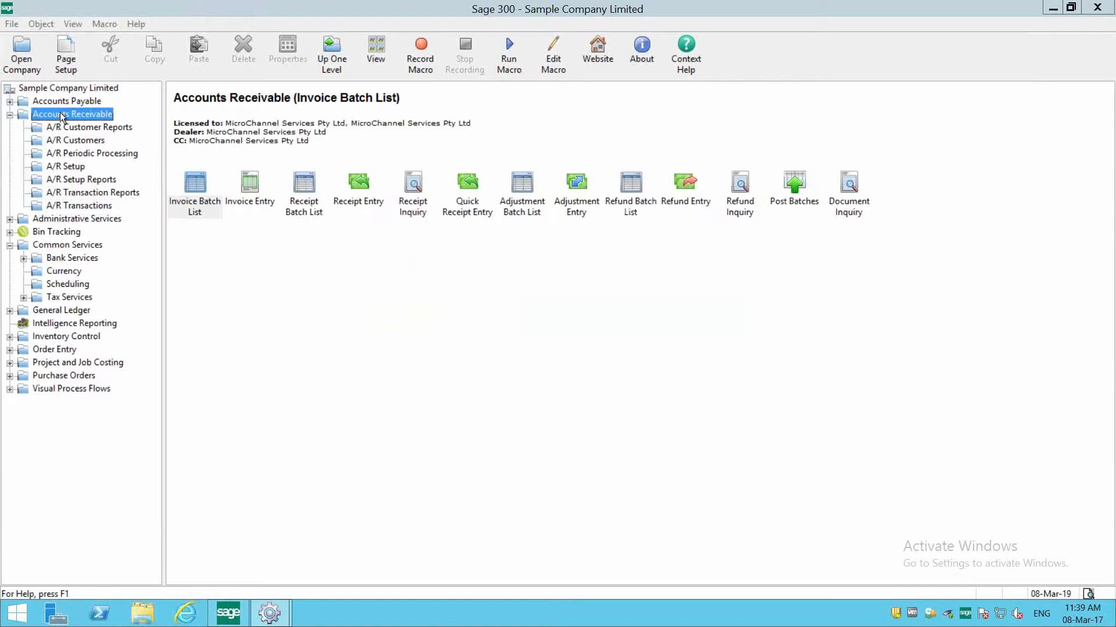
click(69, 192)
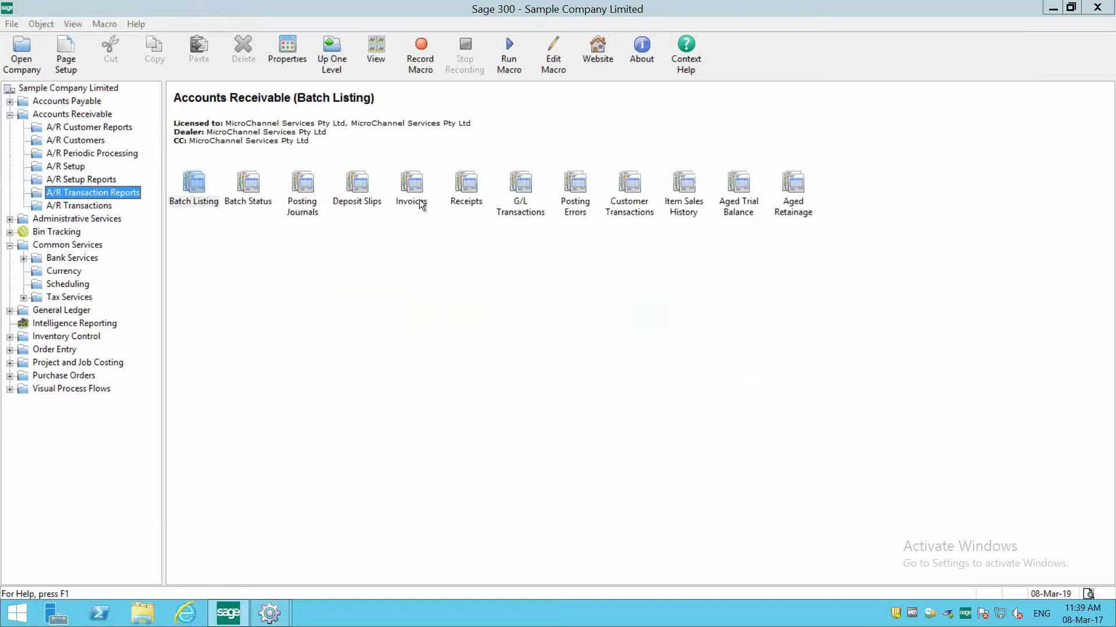
double_click(400, 202)
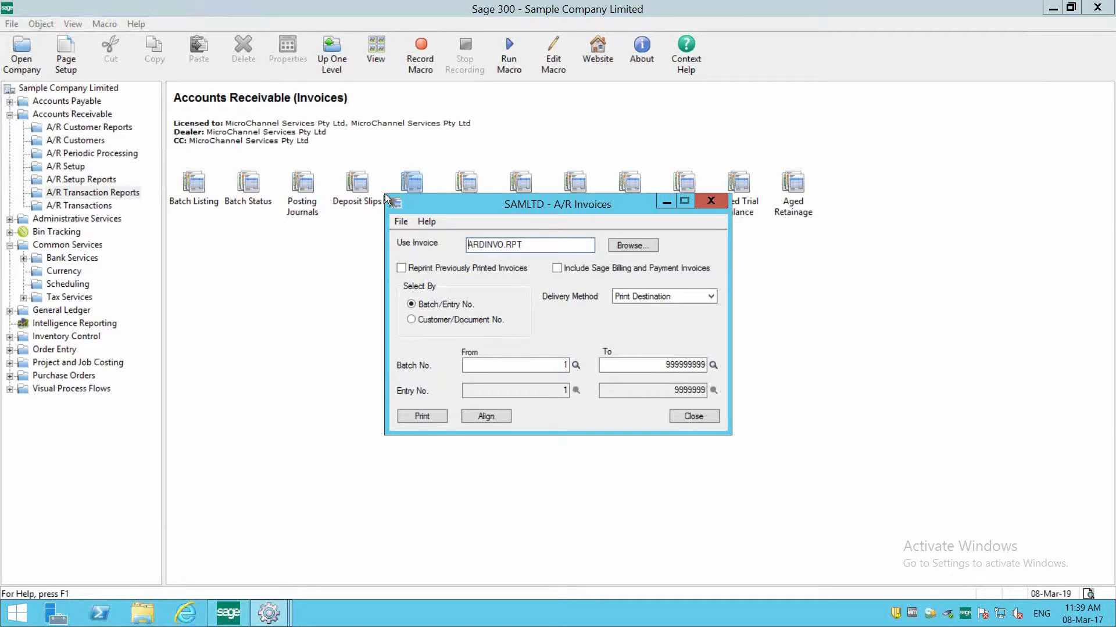
click(468, 320)
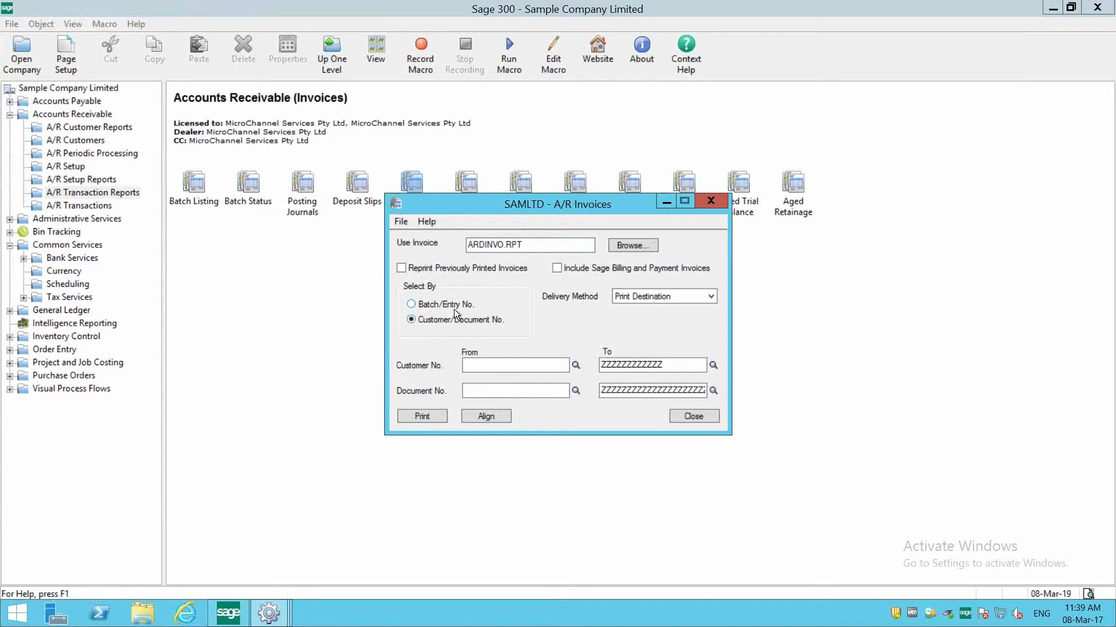
click(454, 308)
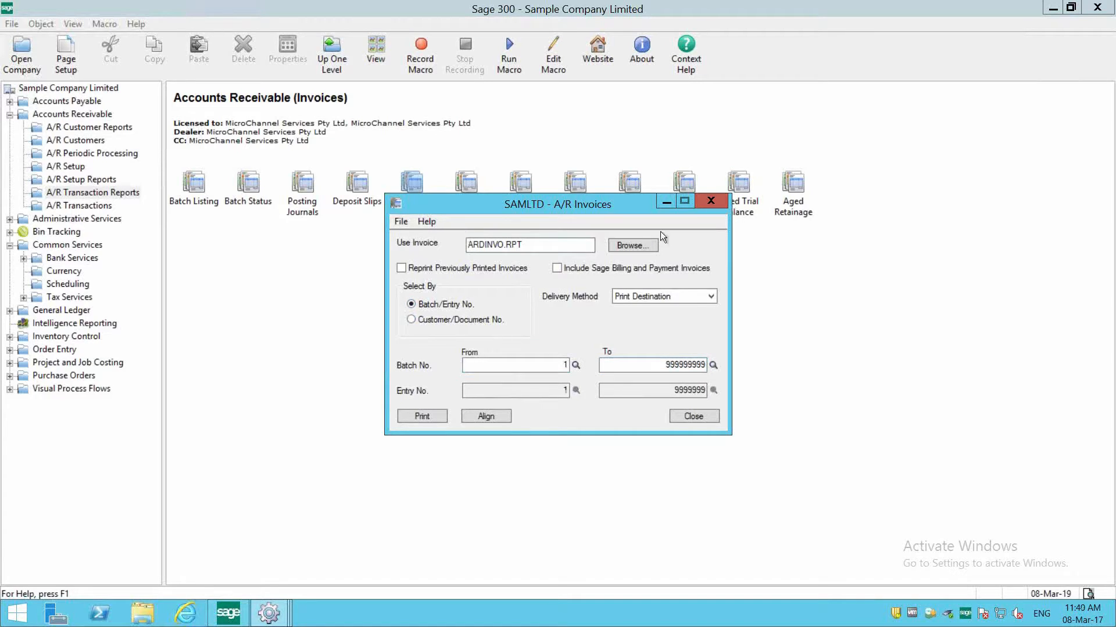
click(695, 423)
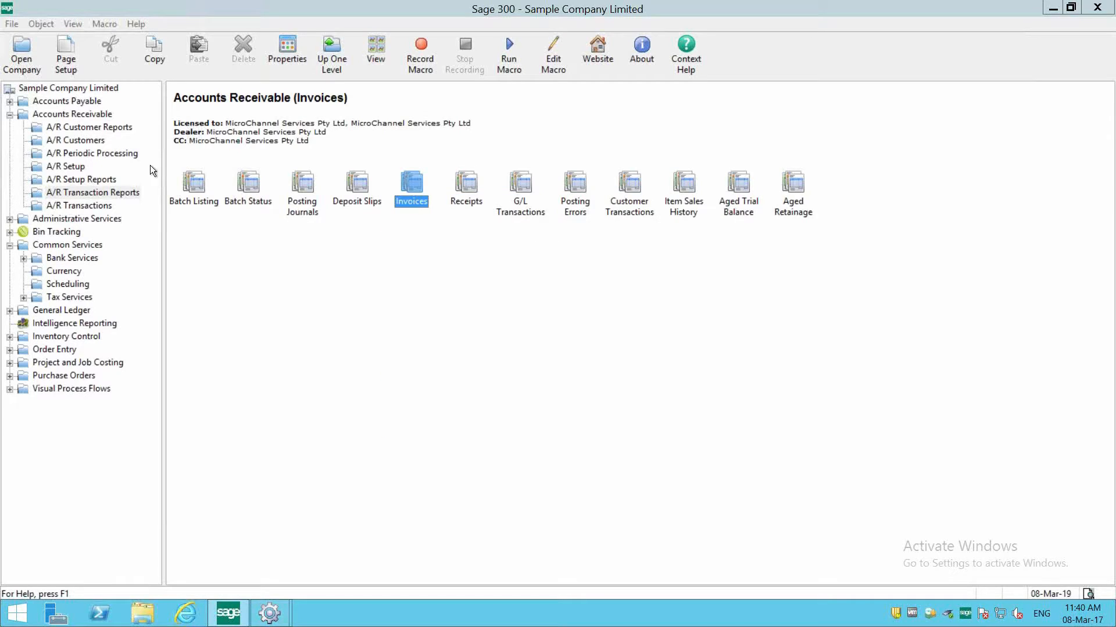
- Locate Recurring Charges under A/R Customers and Create Recurring Charge Batch under A/R Periodic Processing
click(83, 115)
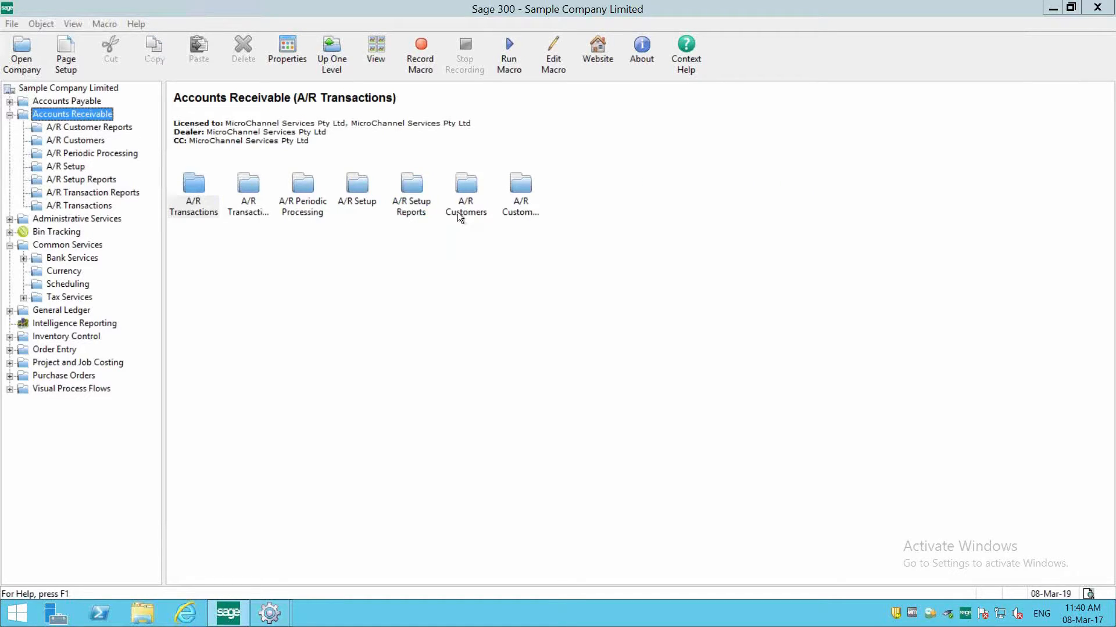
double_click(464, 197)
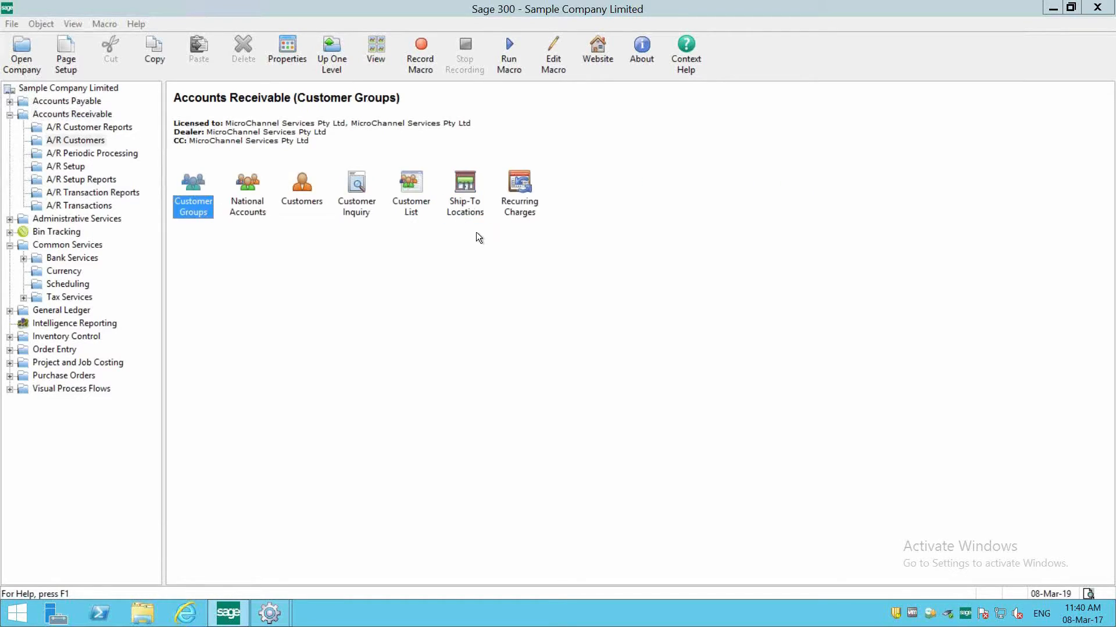
click(525, 195)
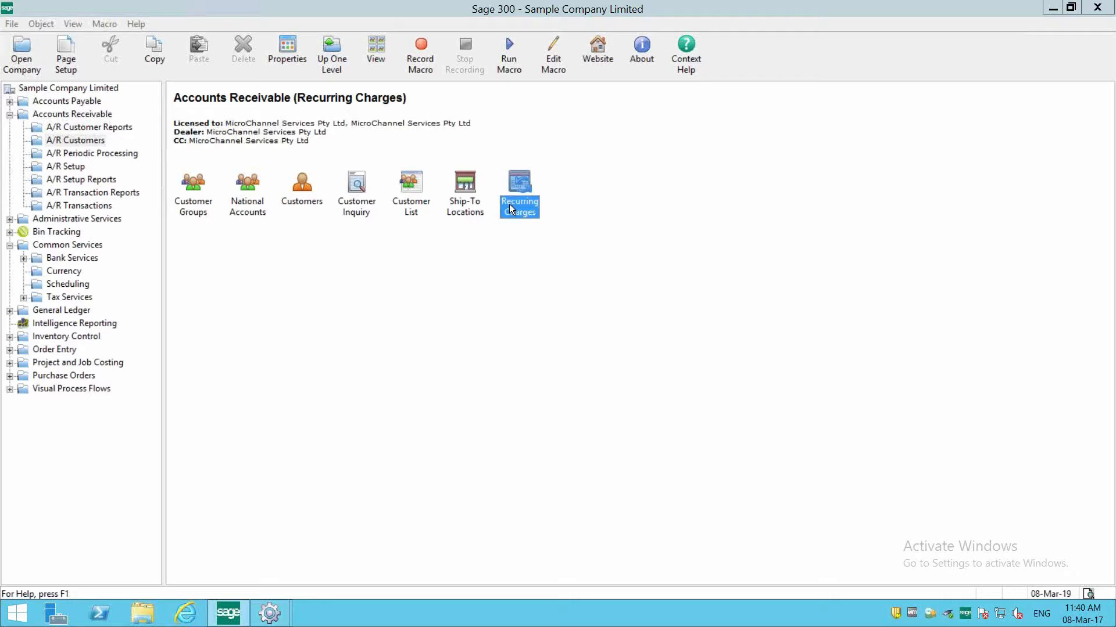
click(115, 158)
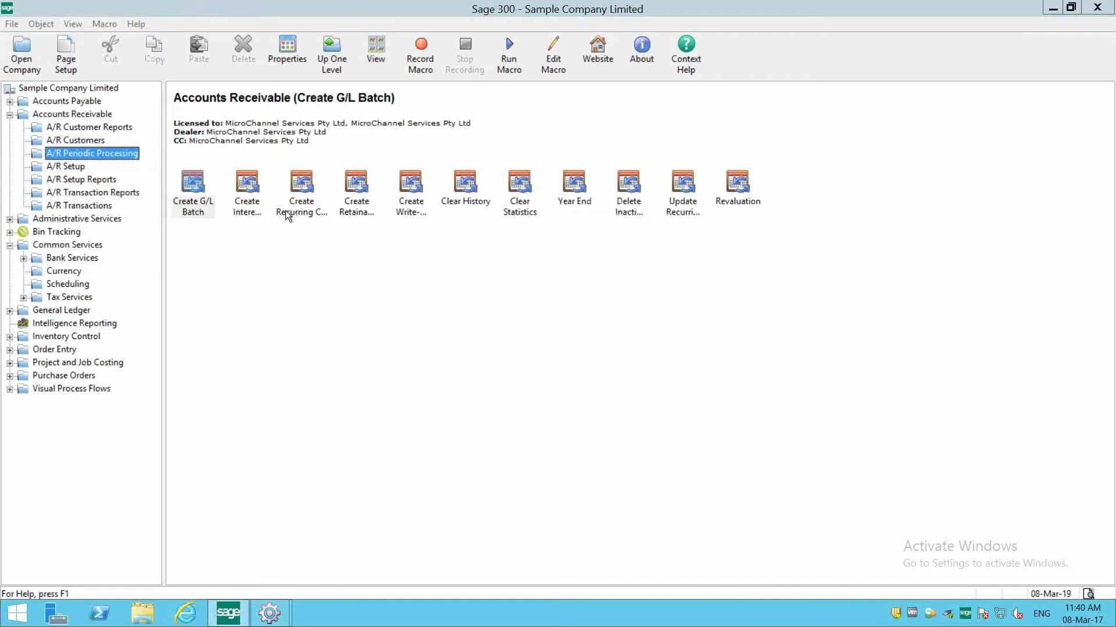
click(301, 213)
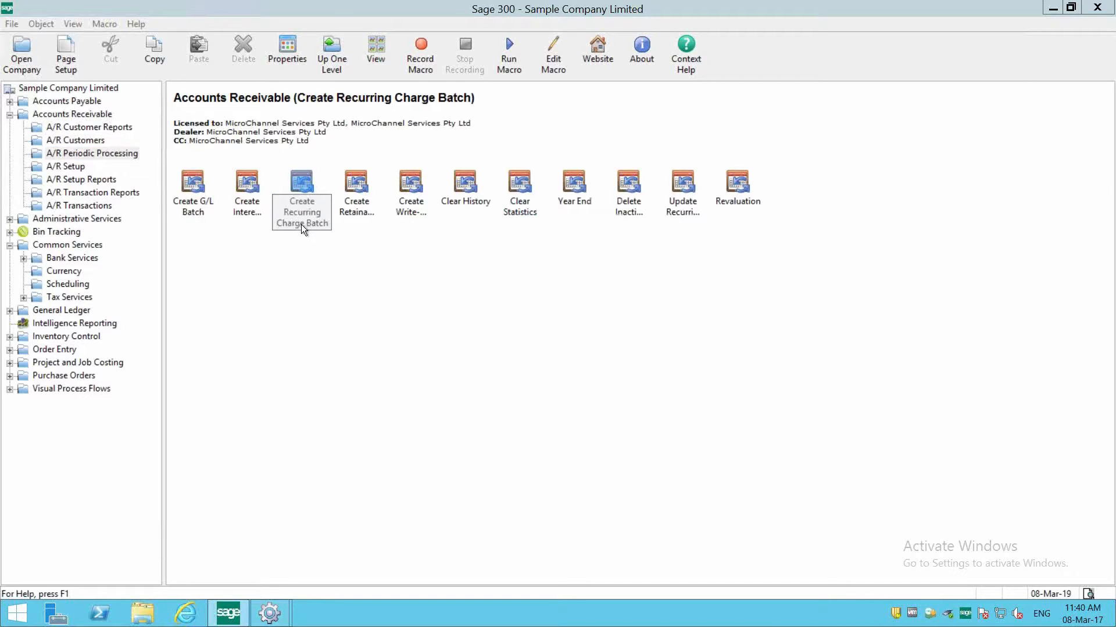
click(292, 225)
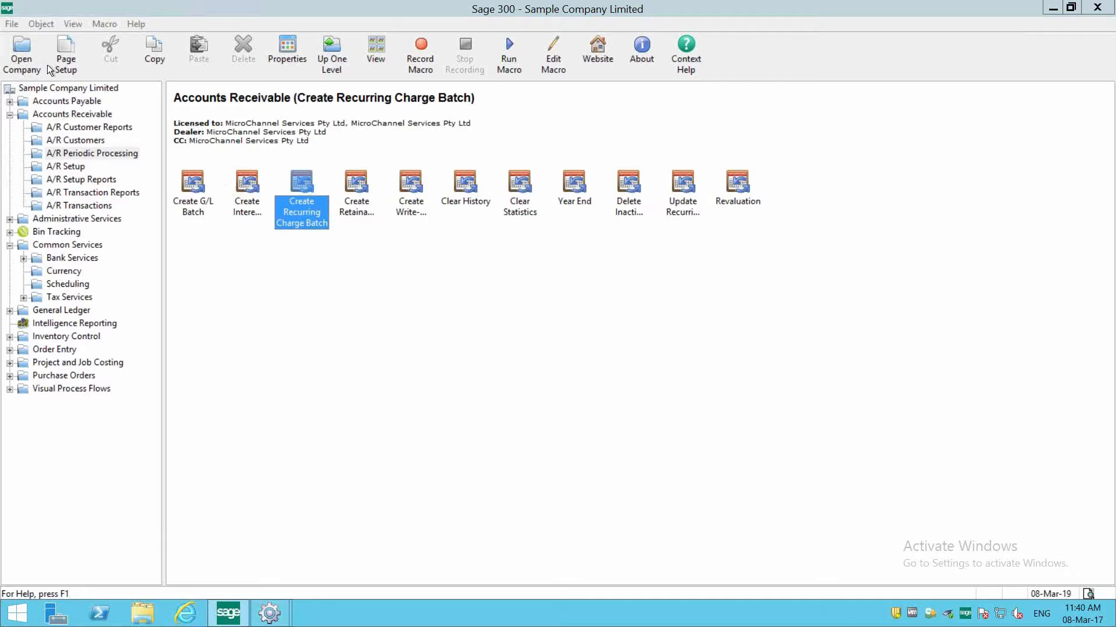
- Open the KMart - Brisbane record in A/R Customers, view its transaction statistics, and close the customer window
click(72, 115)
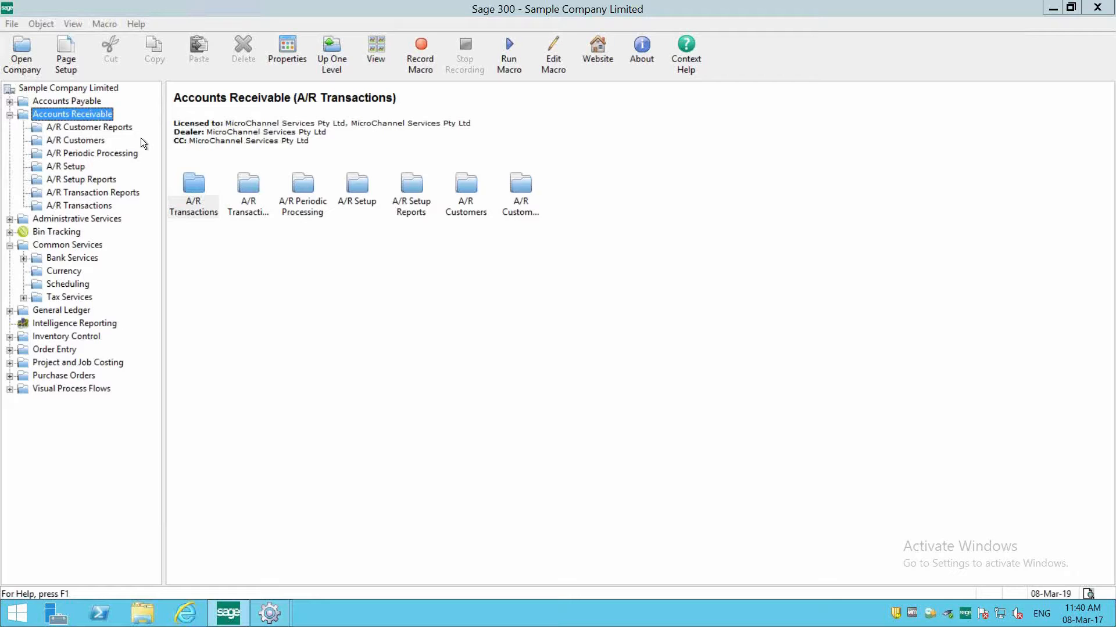
double_click(469, 214)
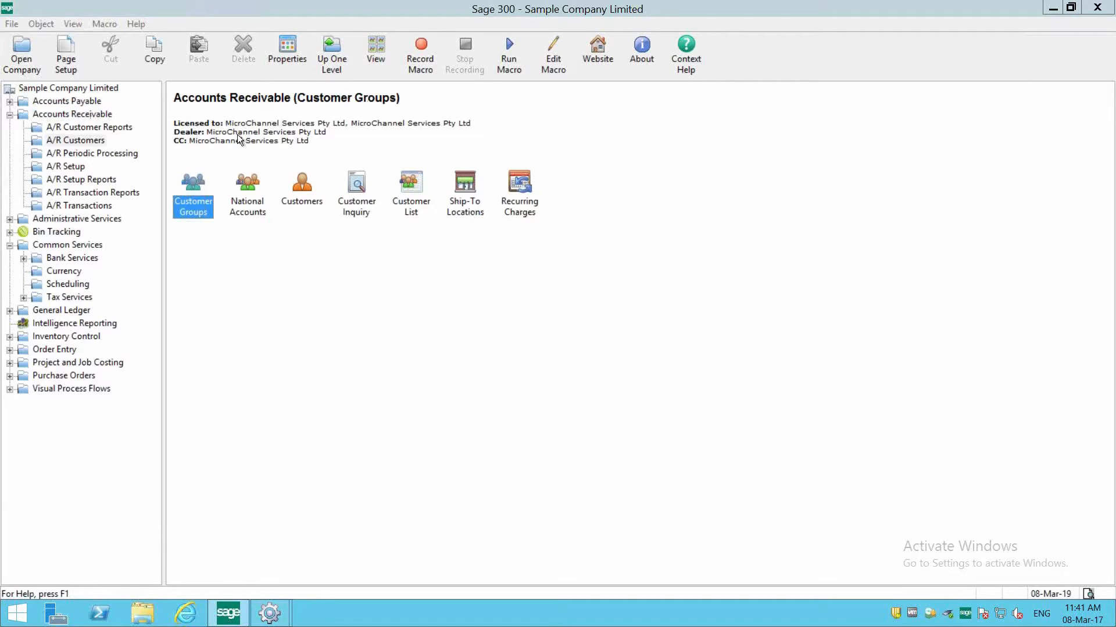
double_click(290, 200)
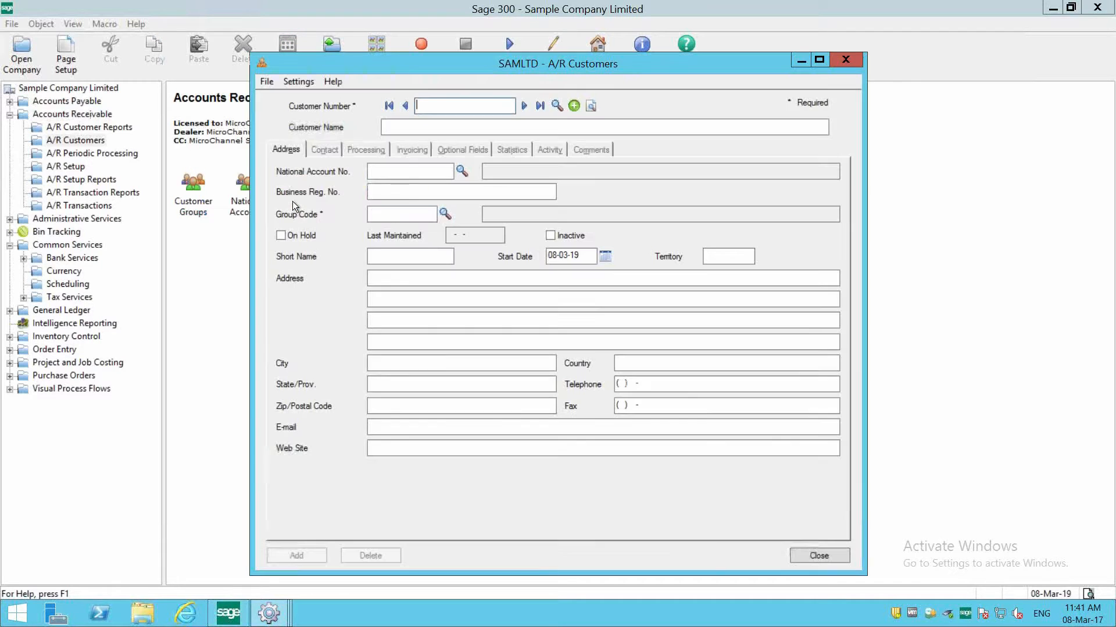
click(524, 106)
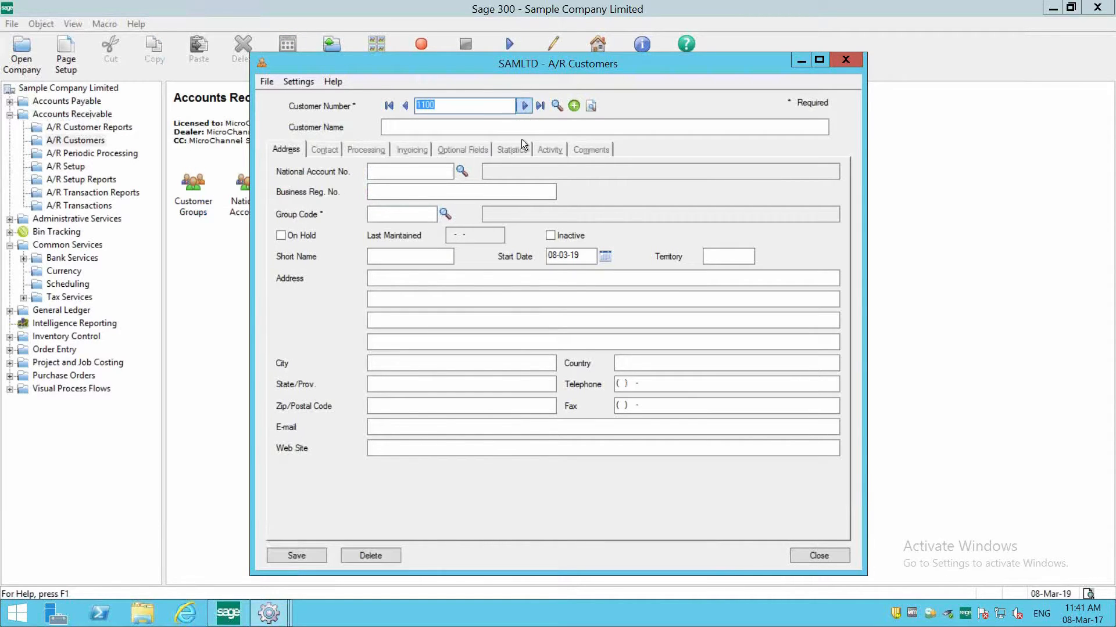
click(522, 144)
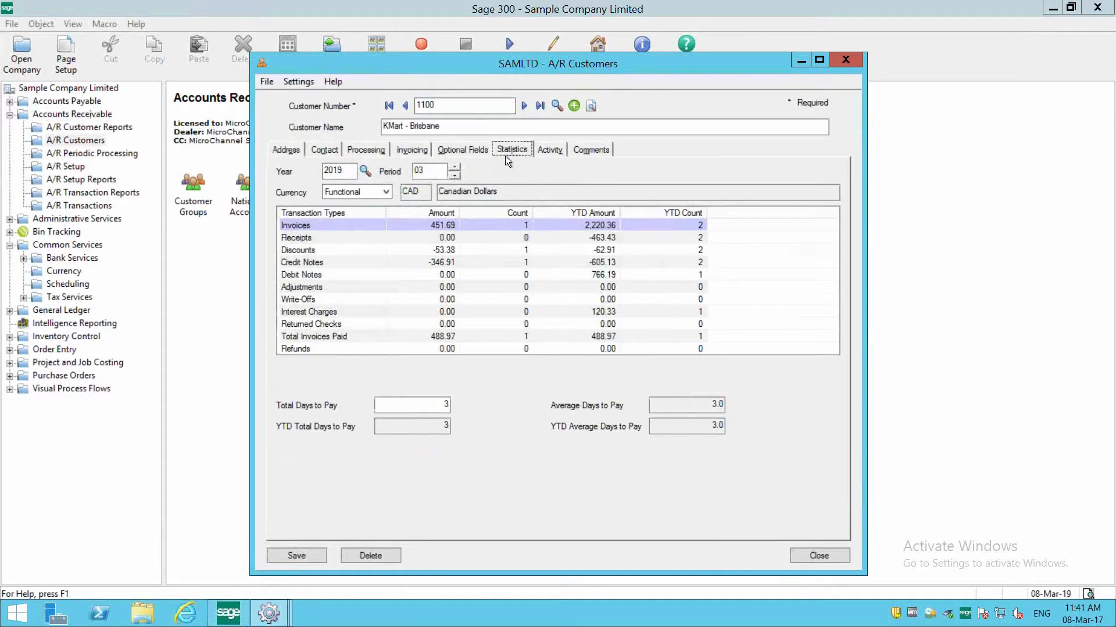
click(430, 170)
click(204, 261)
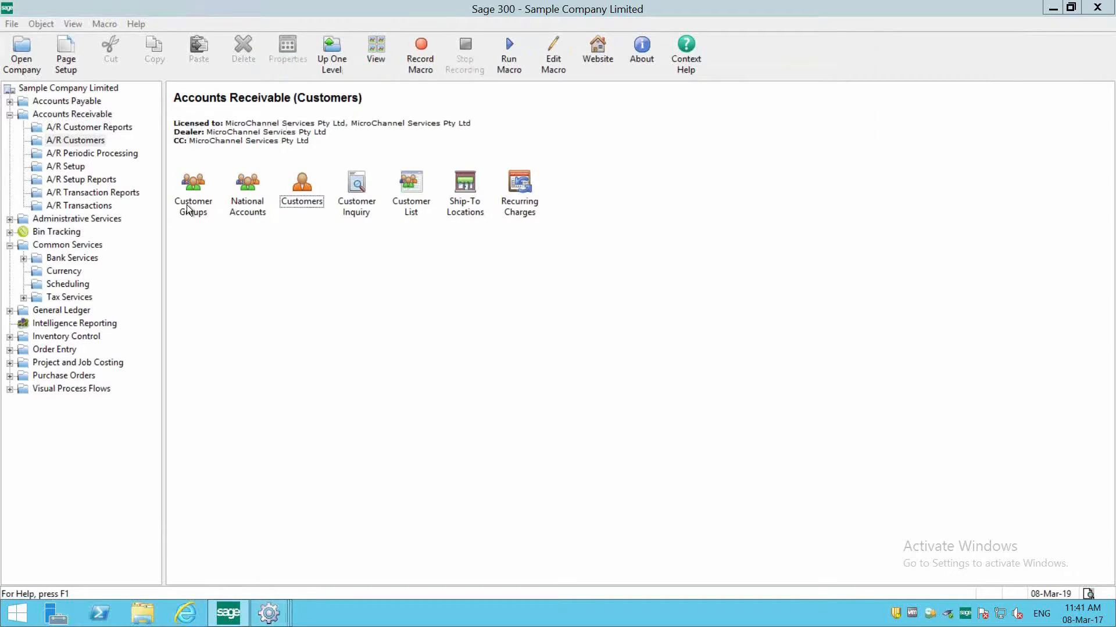
- Open Customer Groups under A/R Customers and browse the records to the Wholesale Sales Group (WHL)
click(189, 209)
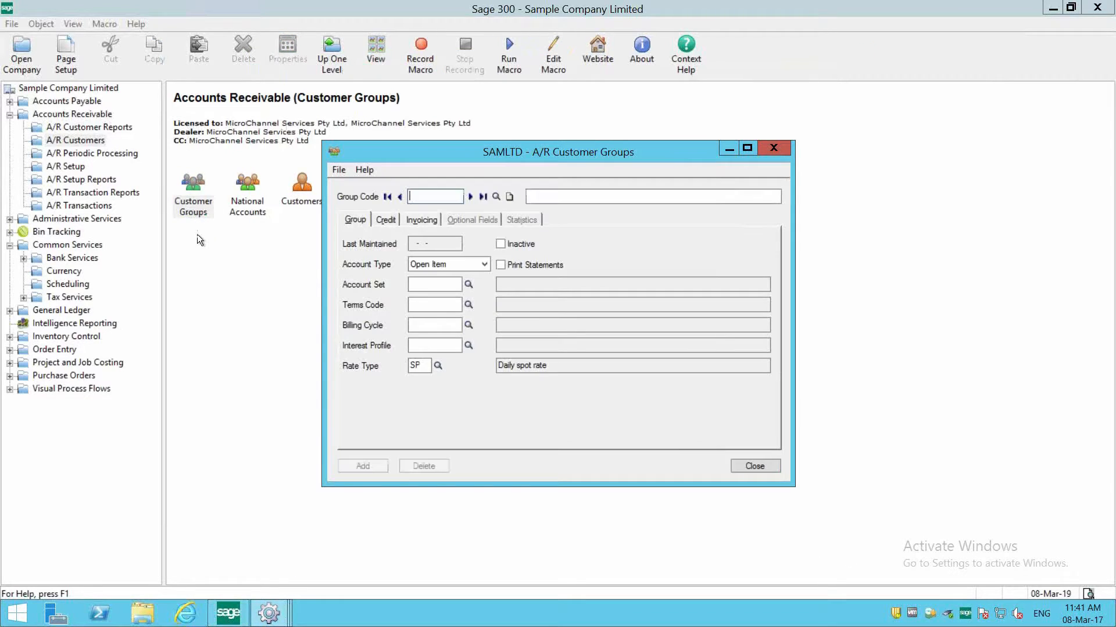
click(470, 195)
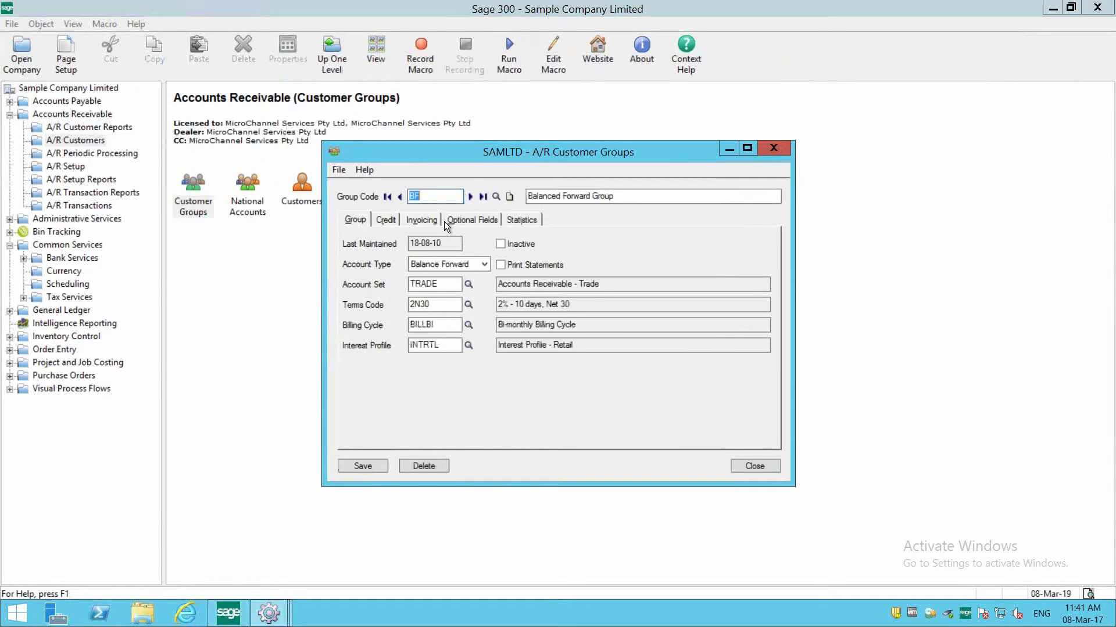
click(470, 197)
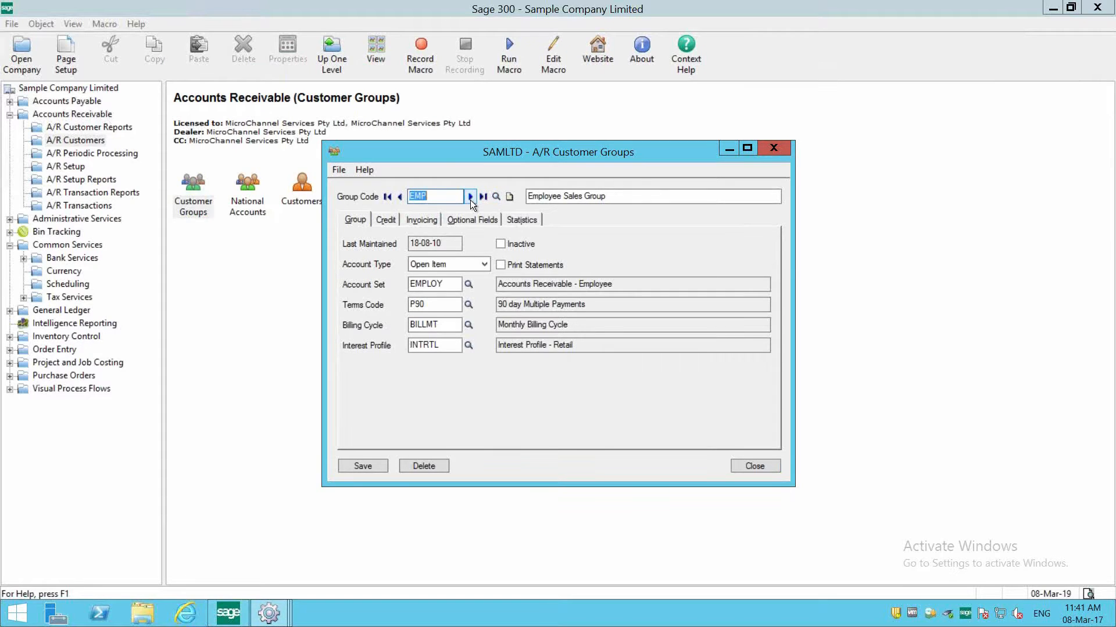
click(470, 198)
click(470, 197)
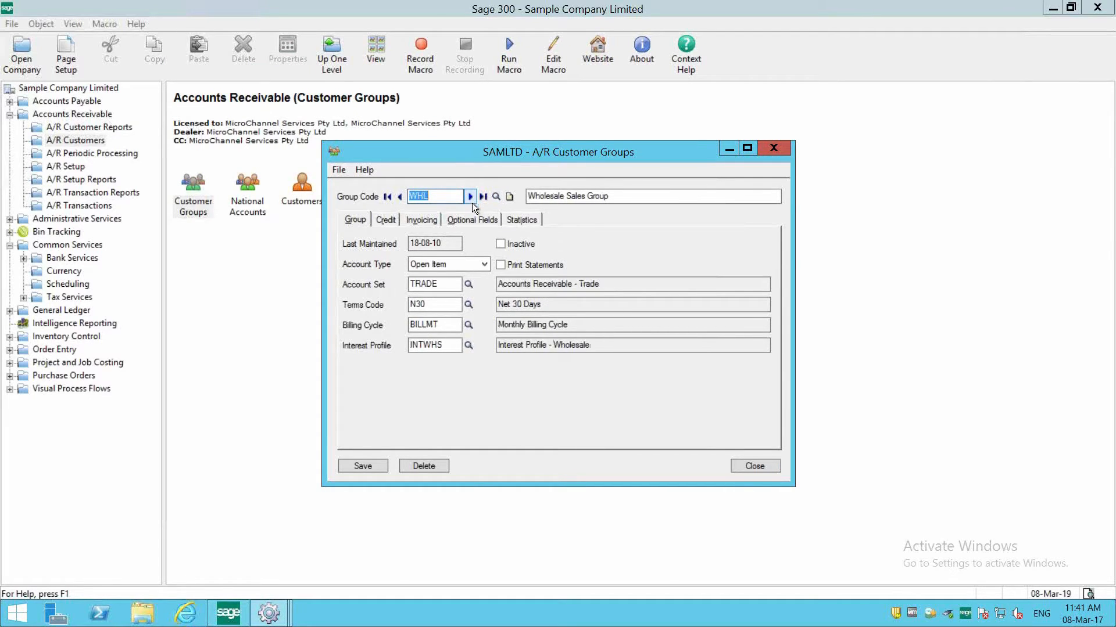
- View the Wholesale Sales Group's statistics, examine the invoice amount, count and year-to-date amount, and close the Customer Groups window
click(521, 226)
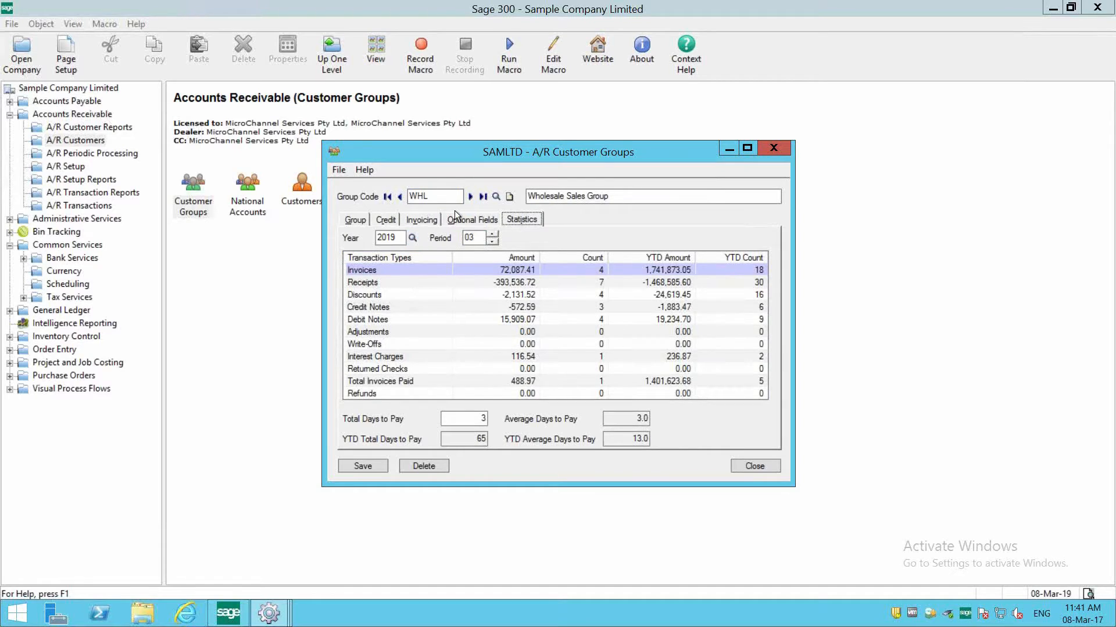
click(499, 270)
click(594, 269)
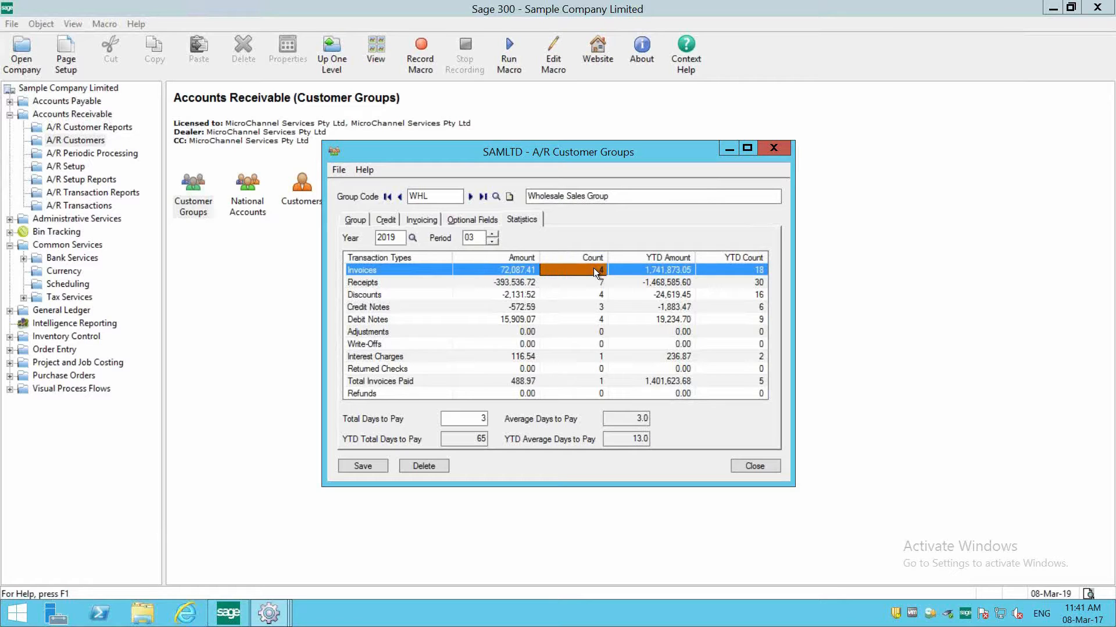
click(503, 271)
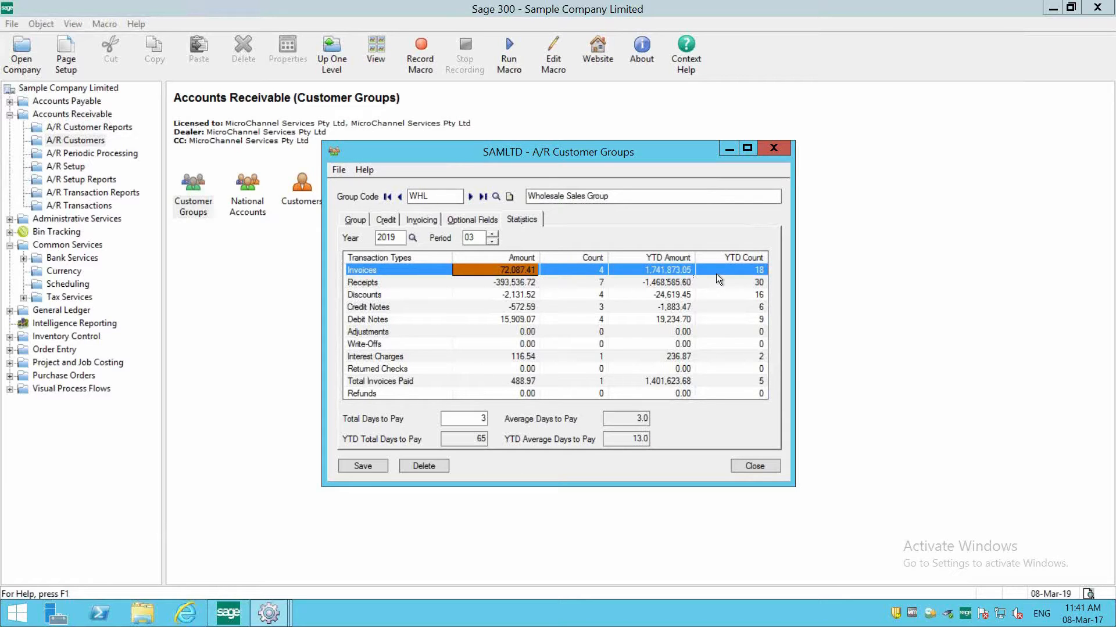
click(653, 272)
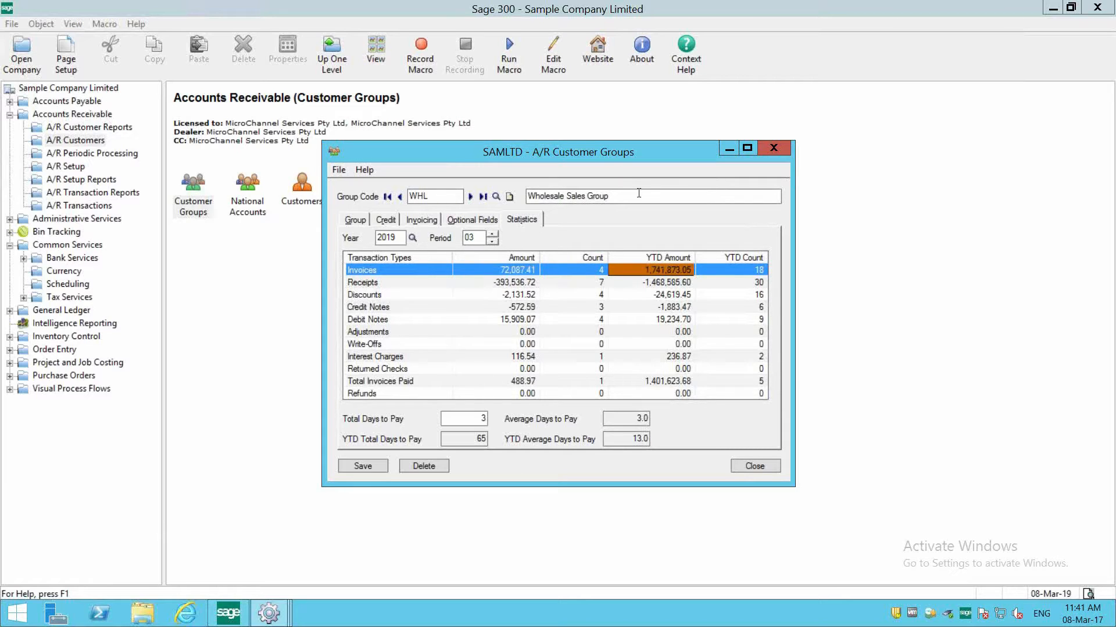
click(541, 195)
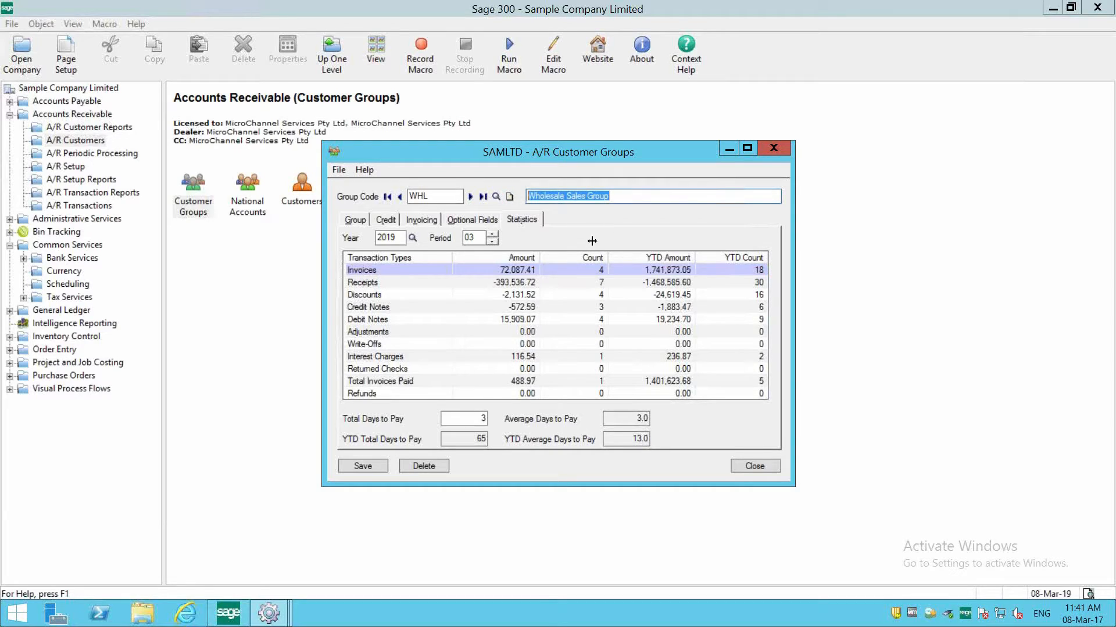
click(659, 272)
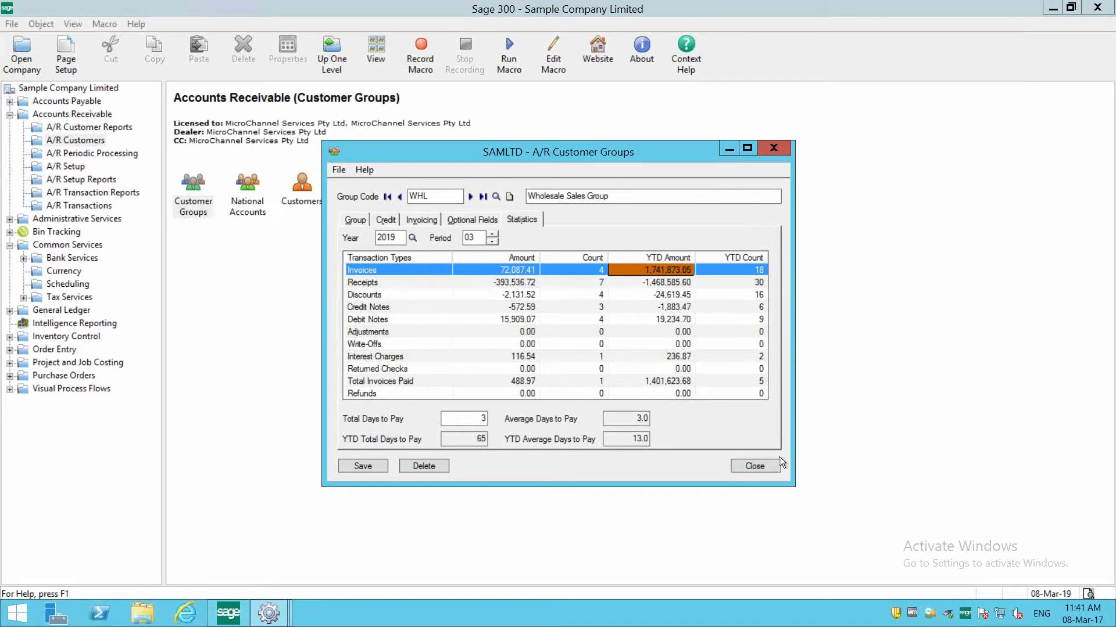
click(750, 469)
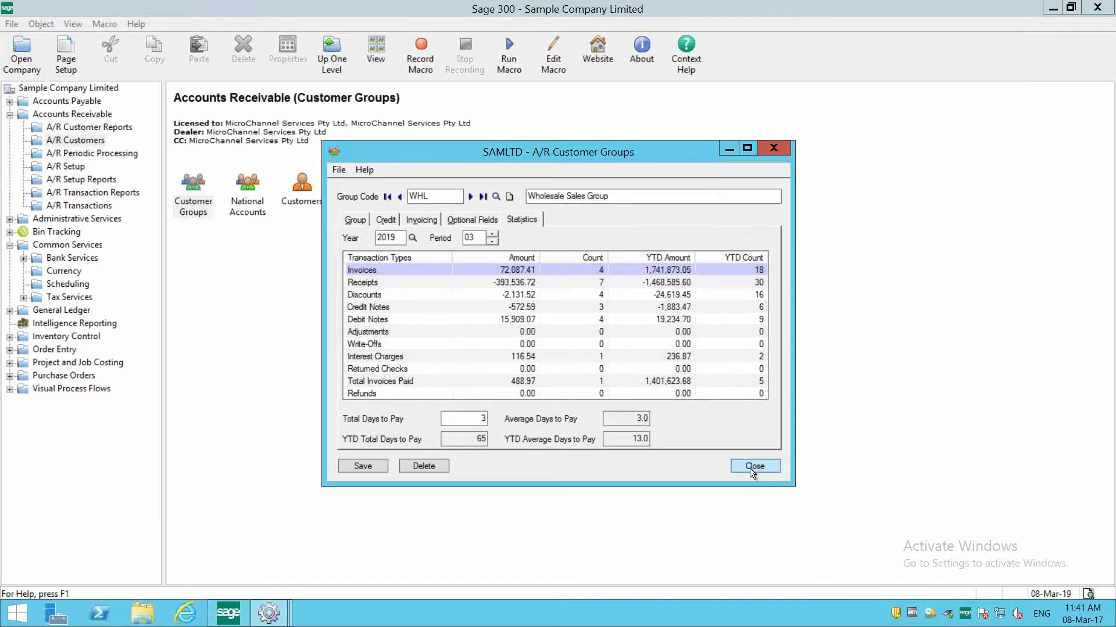
- Open National Accounts, bring up the Bargain Mart Stores, Inc. record (BARMART), and view its transaction statistics
click(242, 211)
double_click(260, 214)
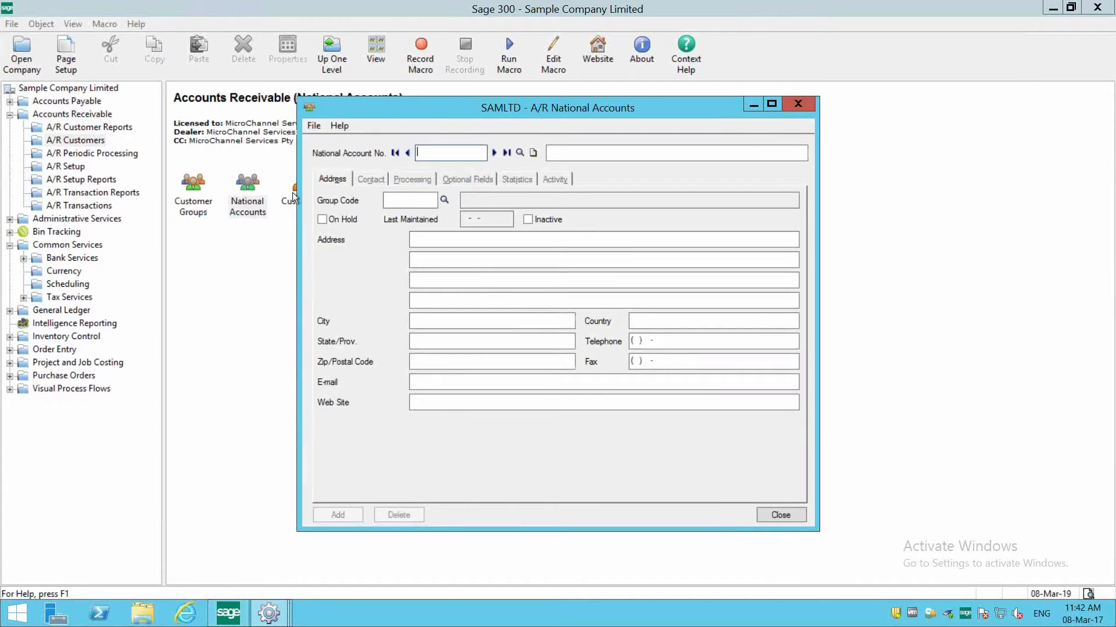
click(494, 155)
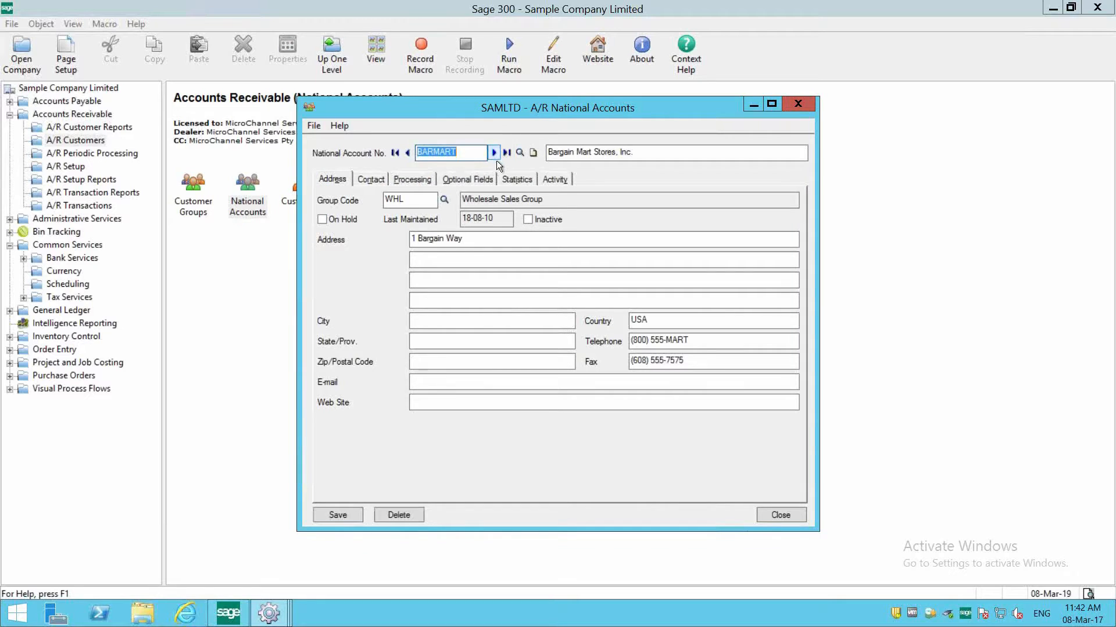
click(517, 179)
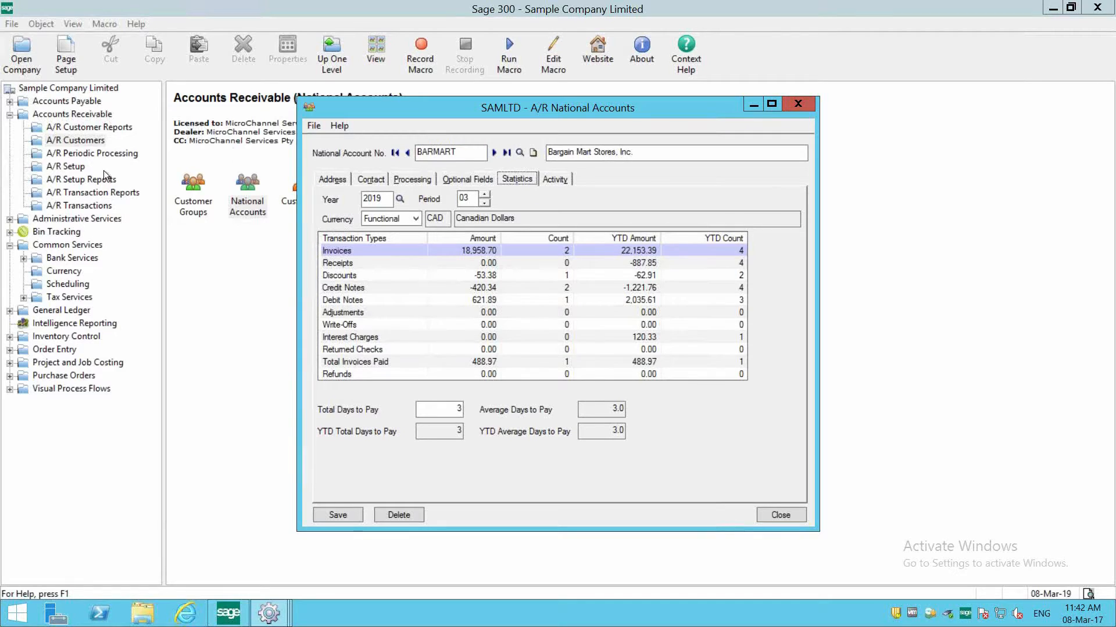
- Open the A/R Options processing settings and switch Include Tax In Statistics on and back off for customer, national account and group statistics
click(83, 167)
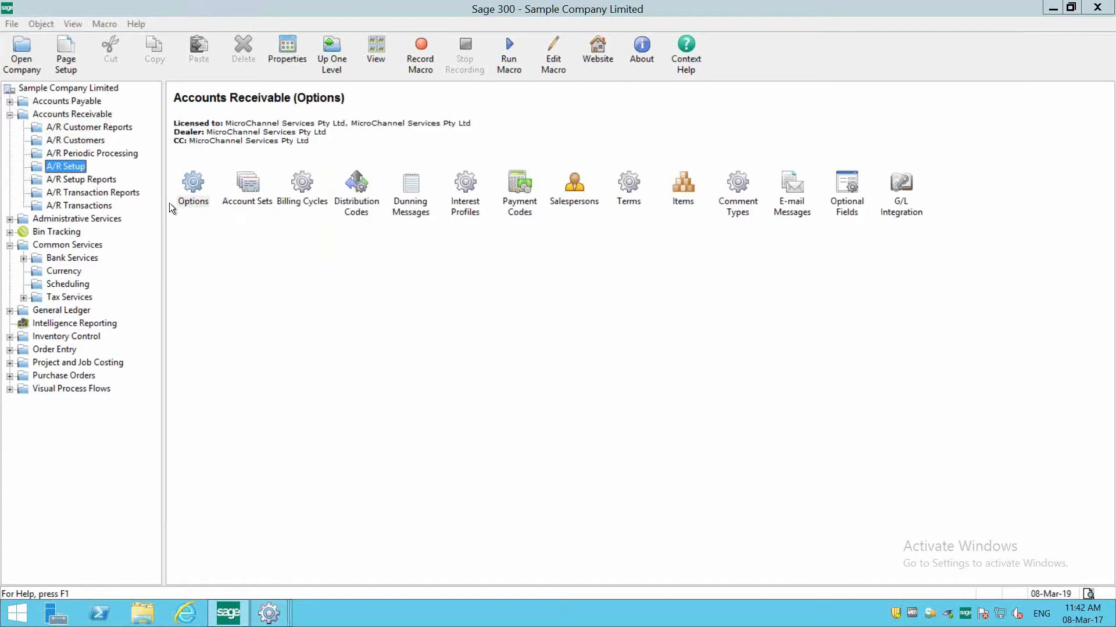
click(191, 203)
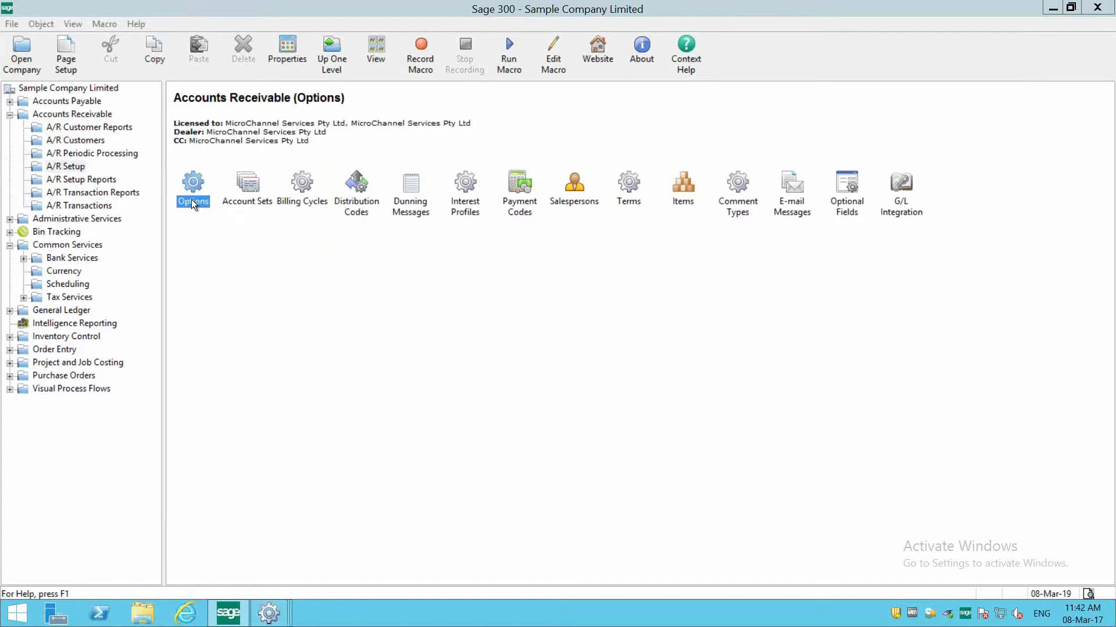
double_click(192, 201)
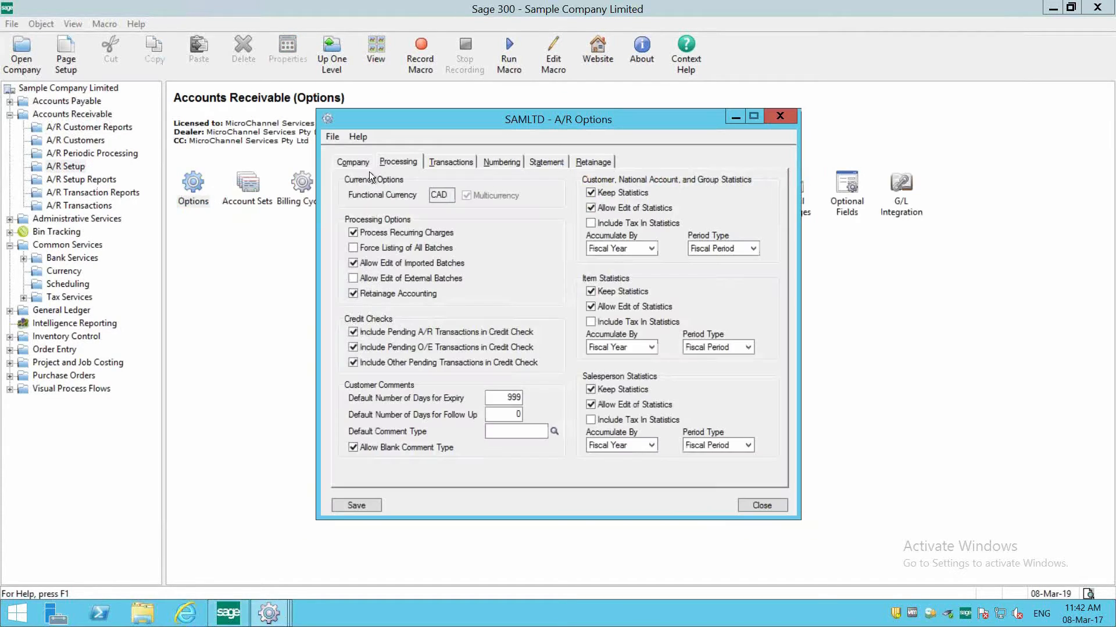
click(606, 224)
key(Return)
click(619, 223)
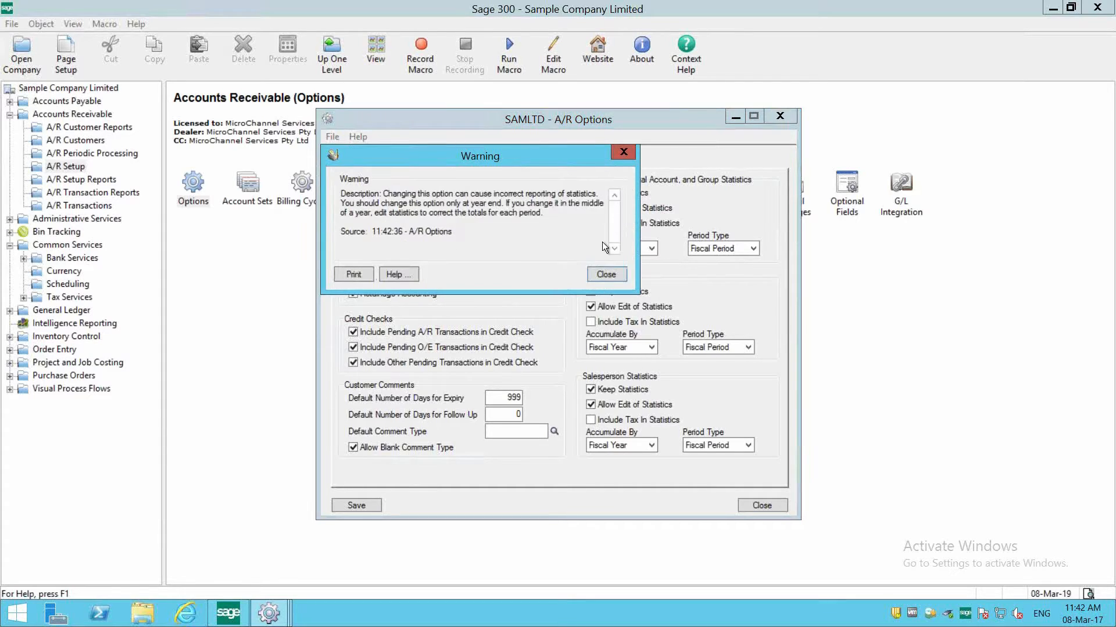
click(604, 275)
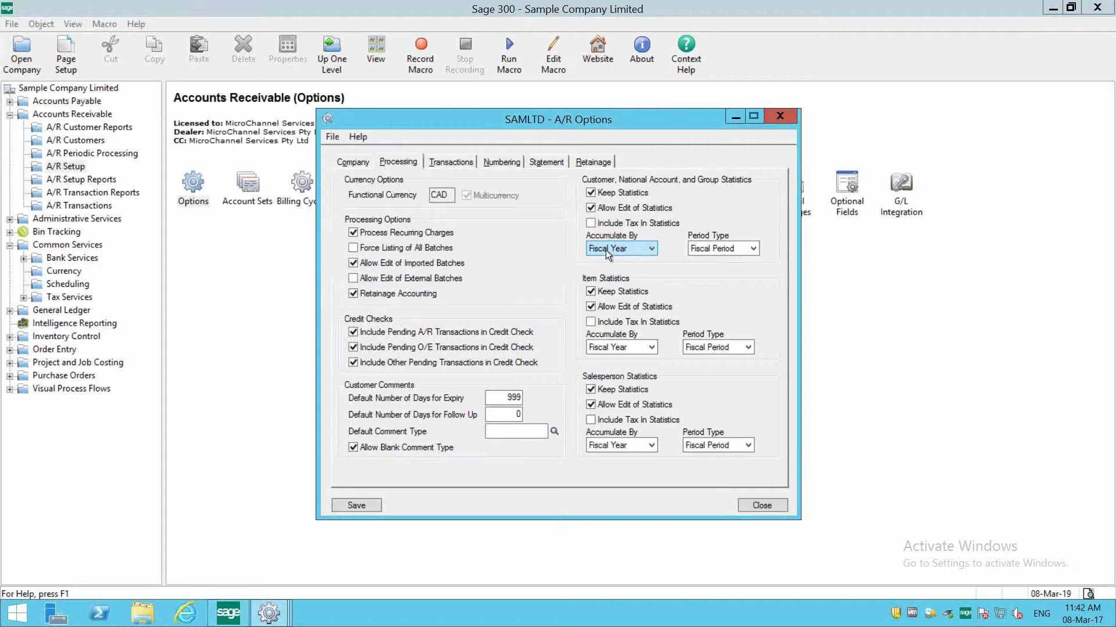
- Check the Accumulate By choices for customer, national account and group statistics, and set their Period Type to Monthly
click(605, 250)
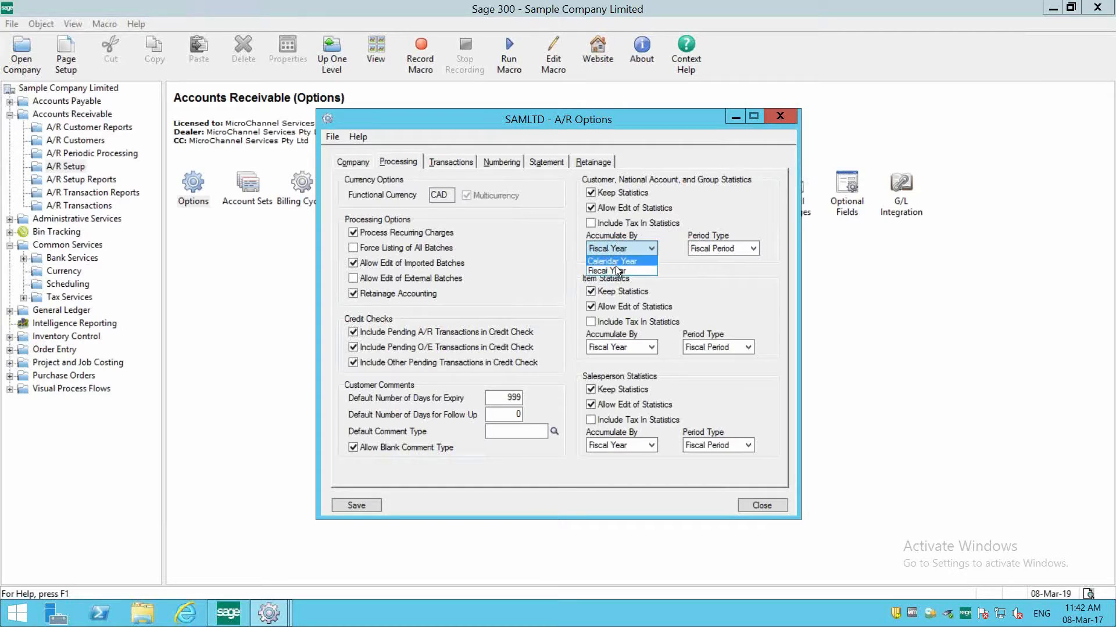
click(706, 249)
click(710, 248)
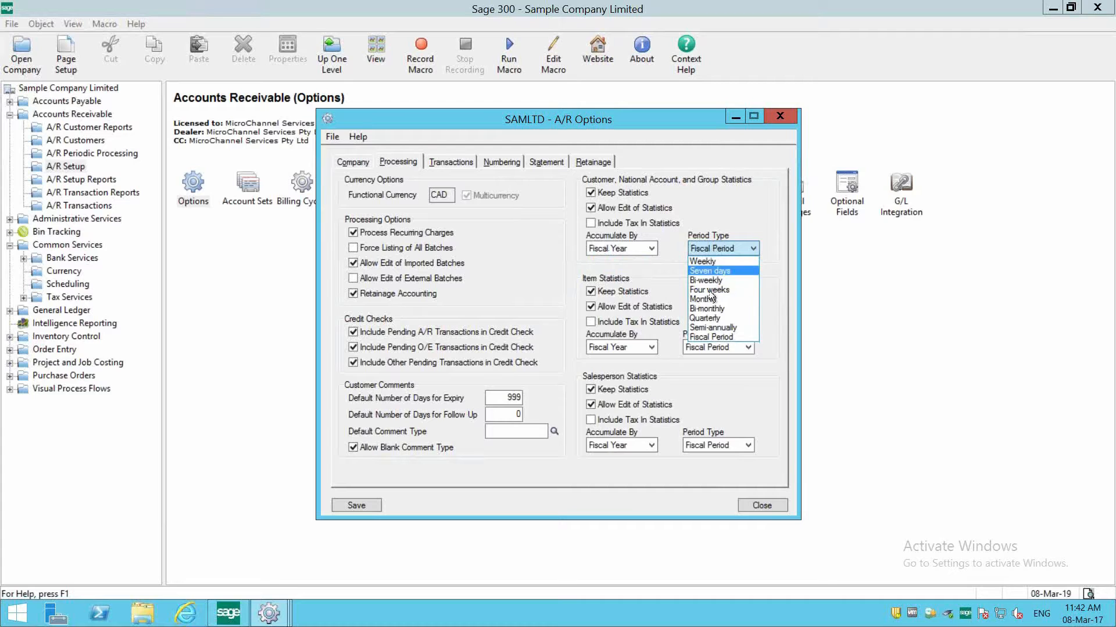
click(699, 299)
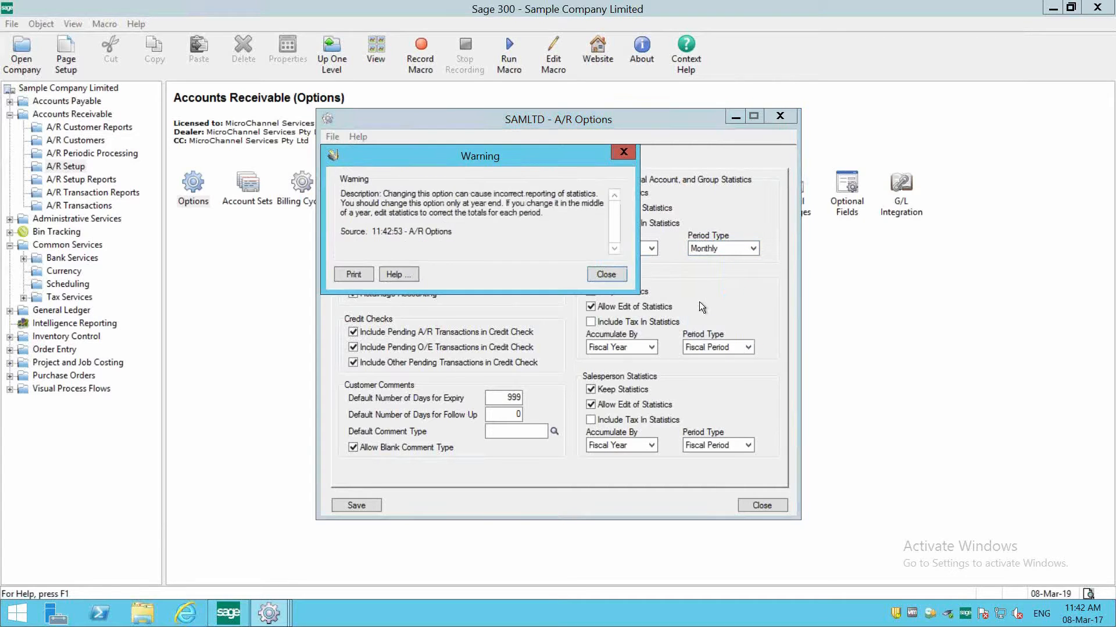
click(599, 277)
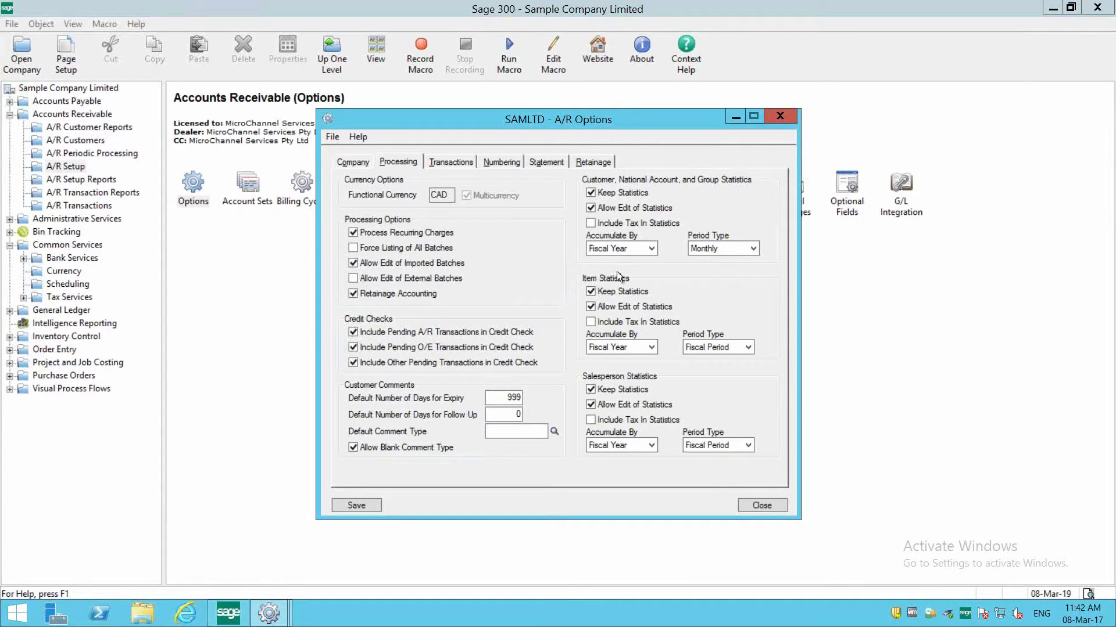
- Set the Item Statistics Period Type to Monthly, and close A/R Options without saving
click(716, 347)
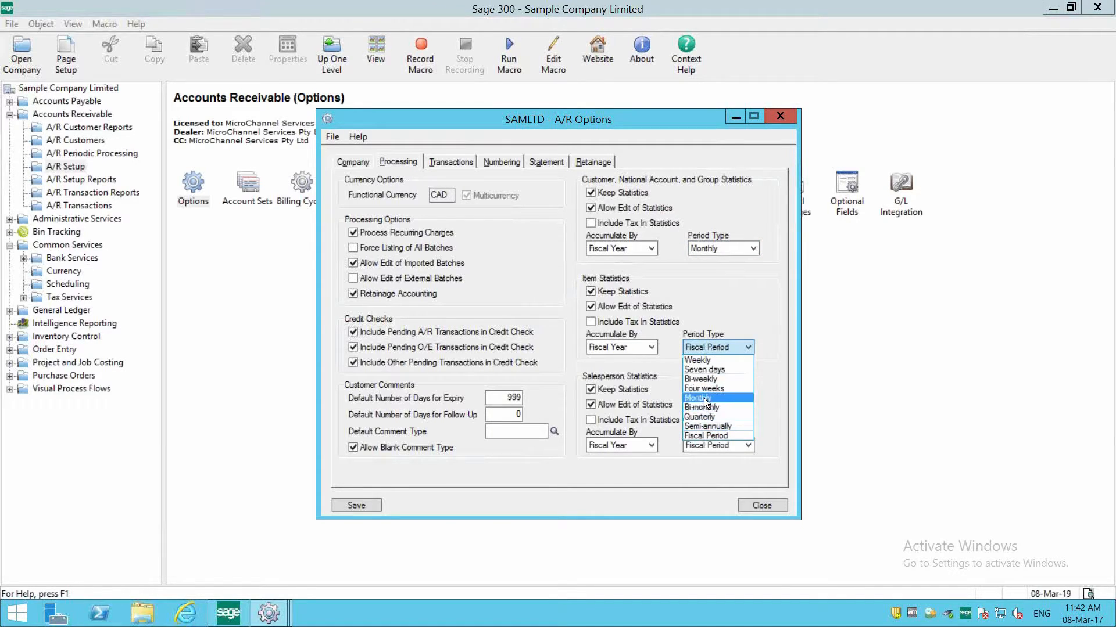
click(703, 398)
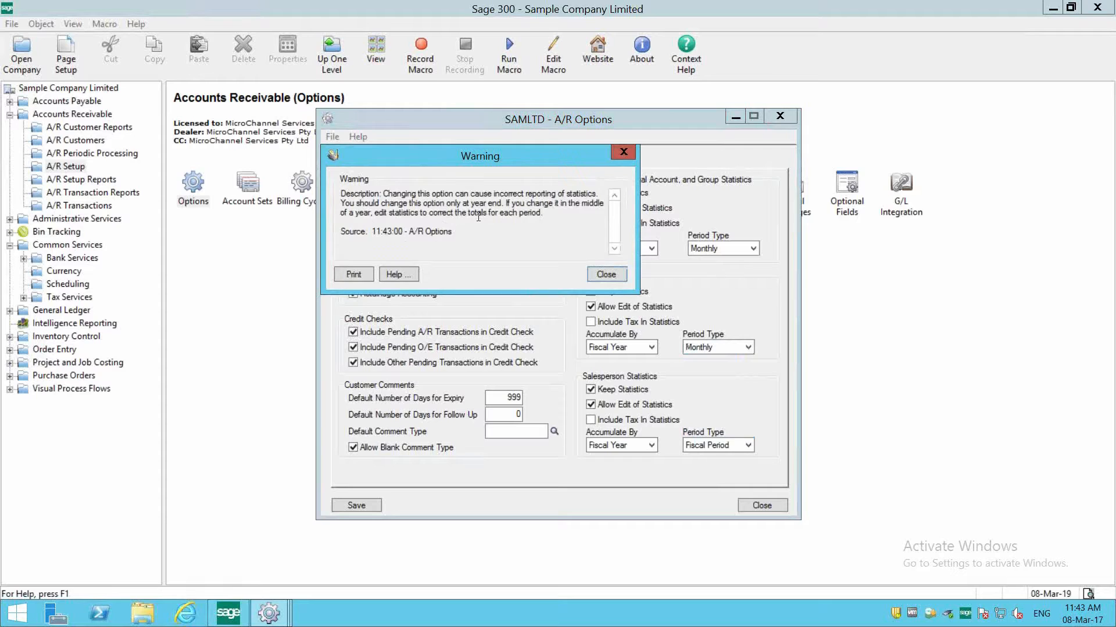
click(606, 273)
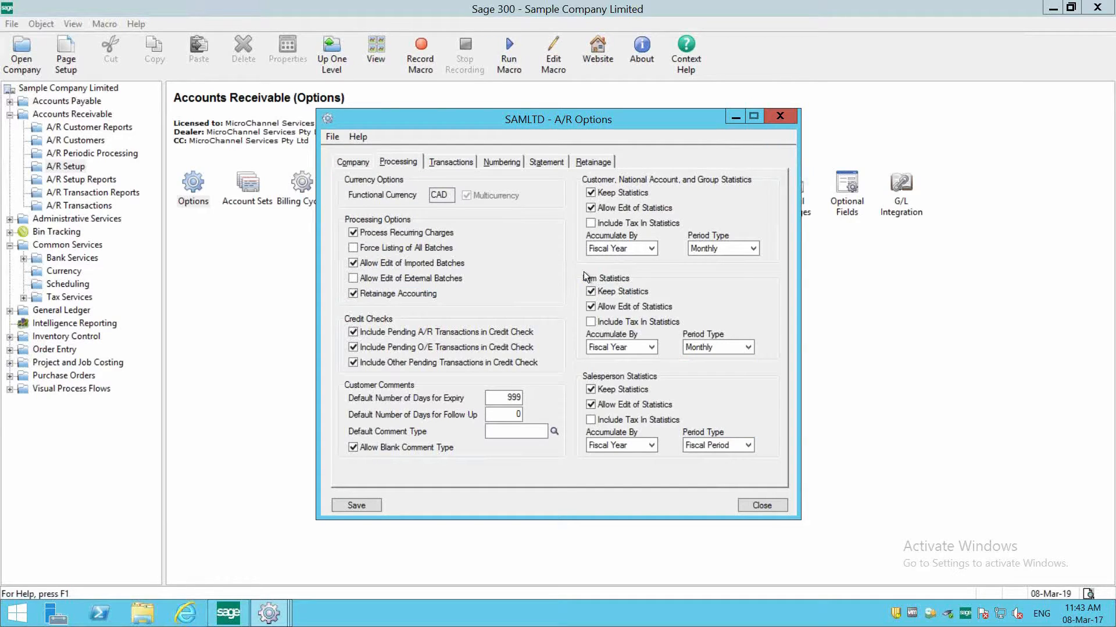
click(763, 505)
click(531, 359)
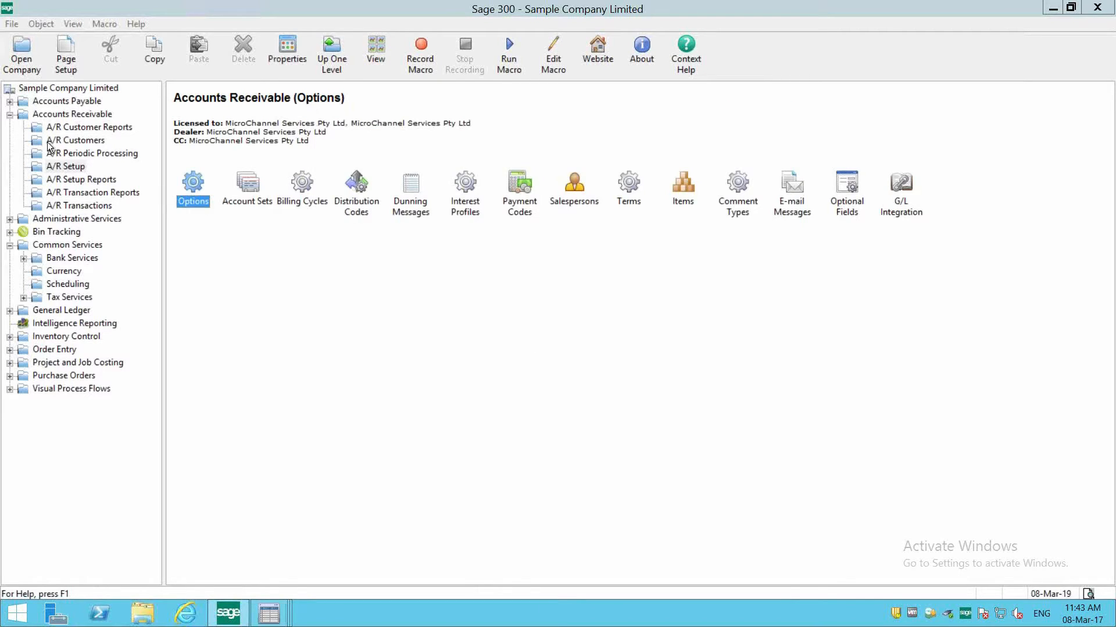
- Open the KMart - Brisbane record in A/R Customers and start an export with Statistics as the export type
click(63, 141)
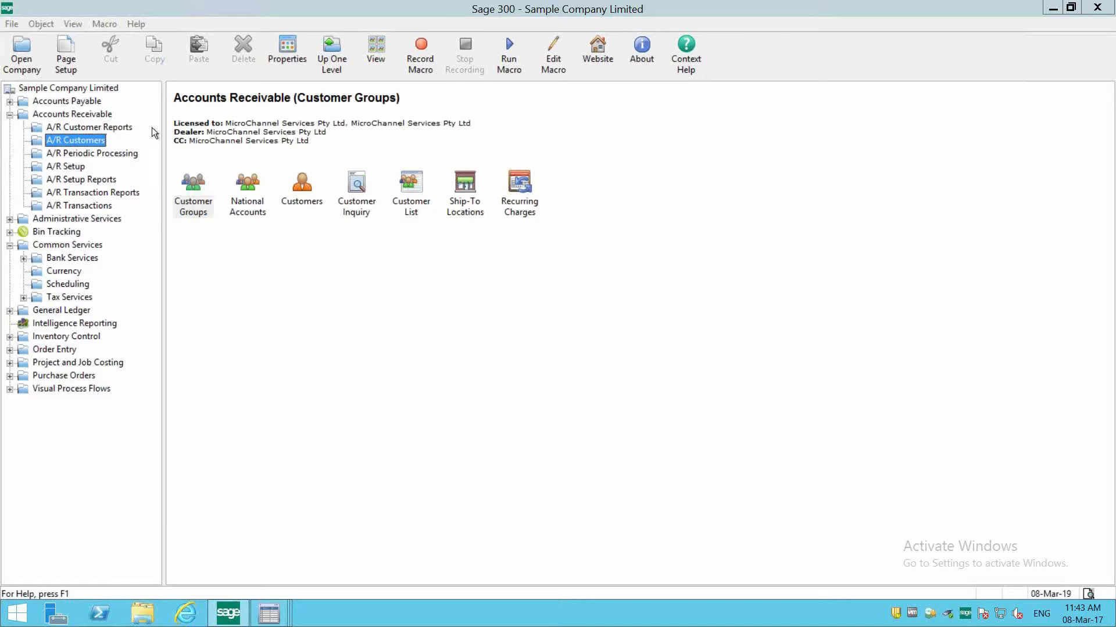
double_click(304, 201)
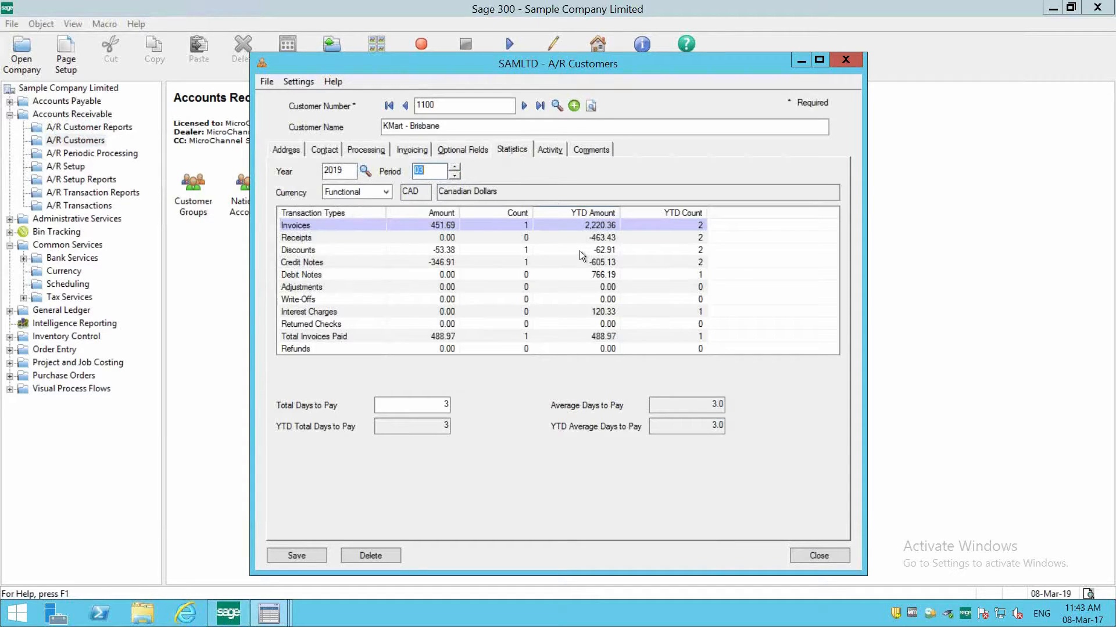
click(264, 82)
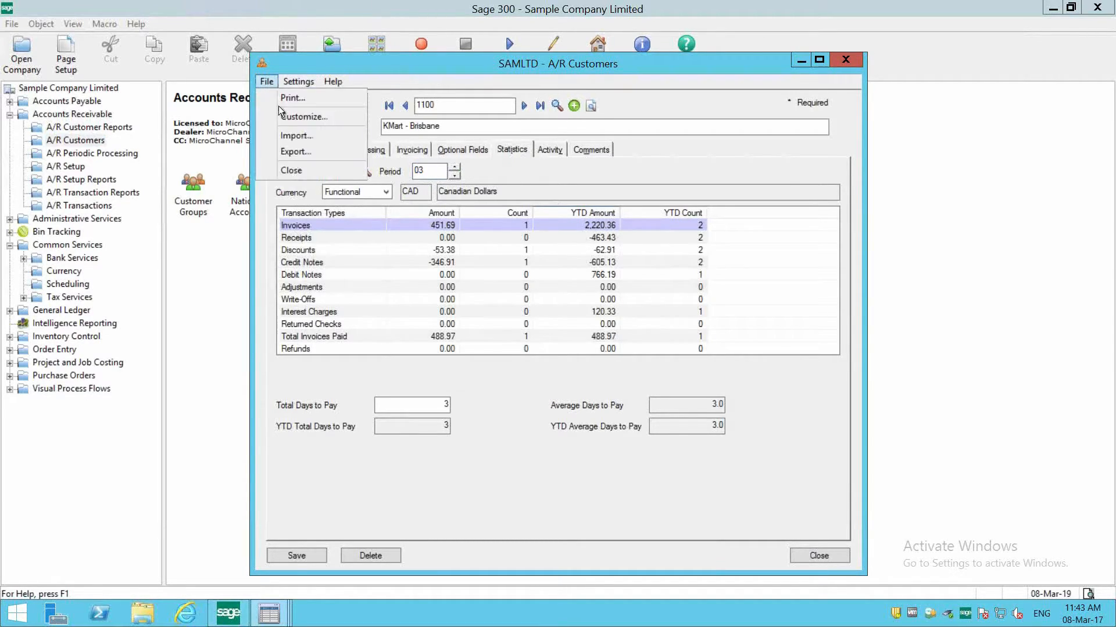
click(292, 153)
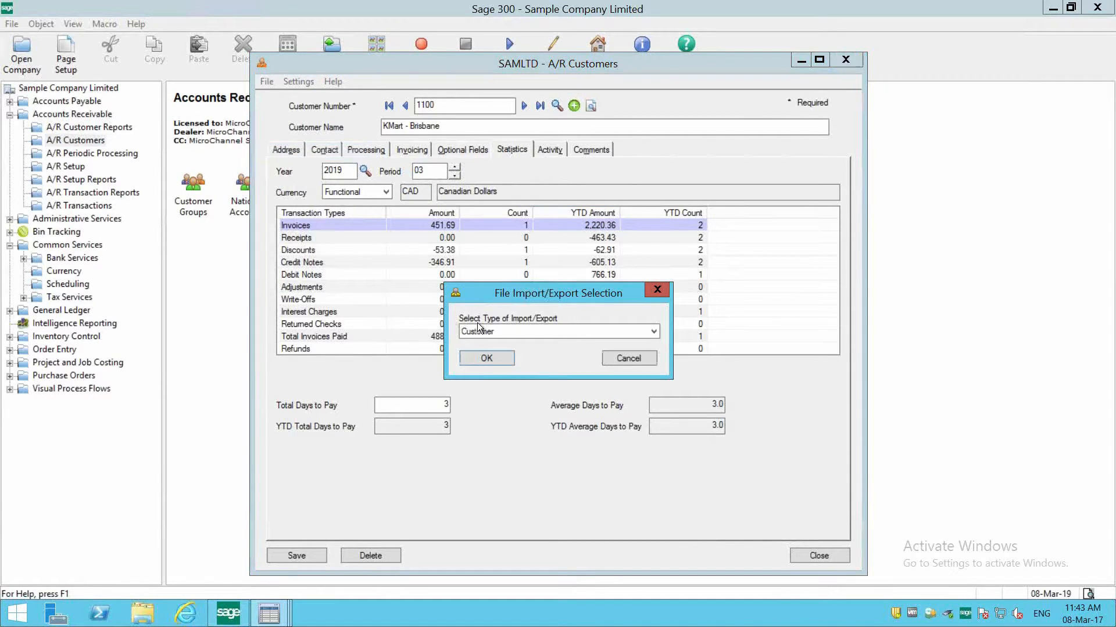
click(653, 331)
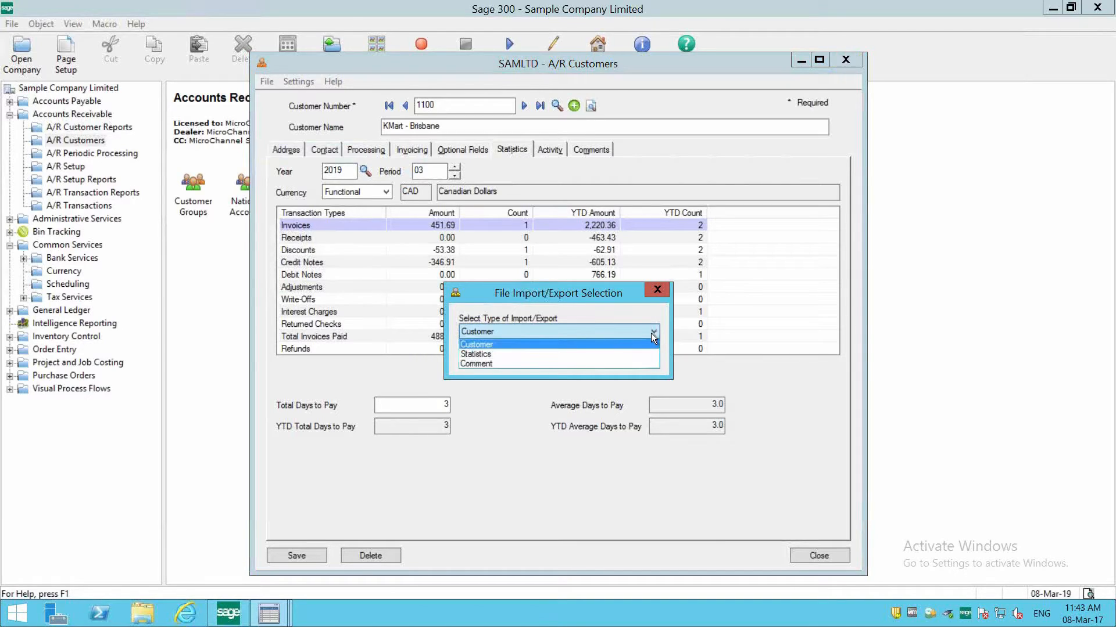
click(485, 354)
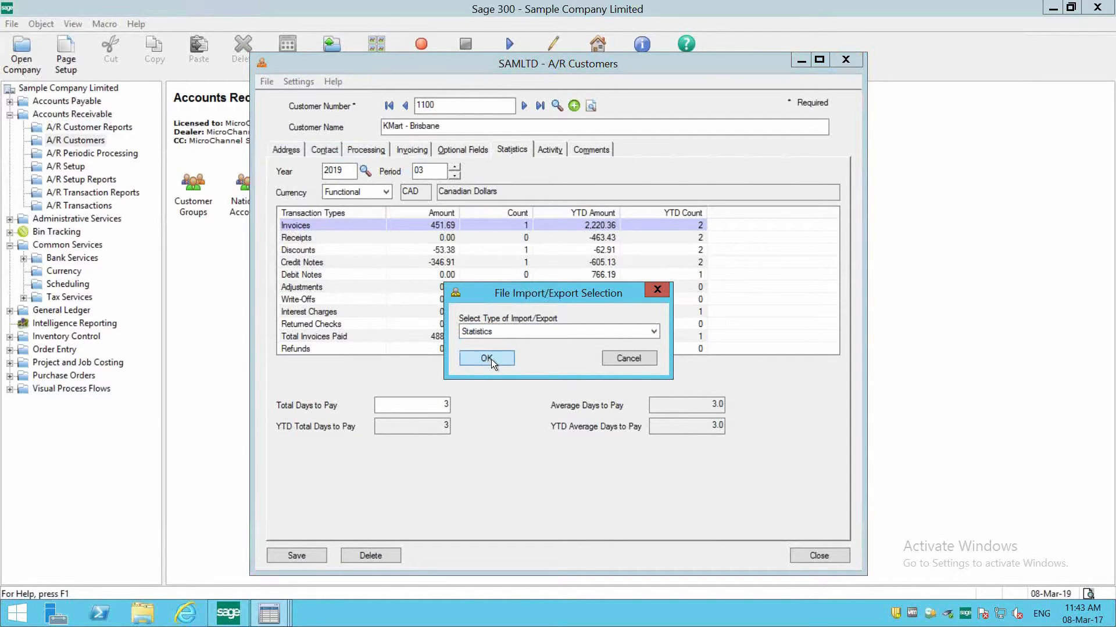
click(491, 359)
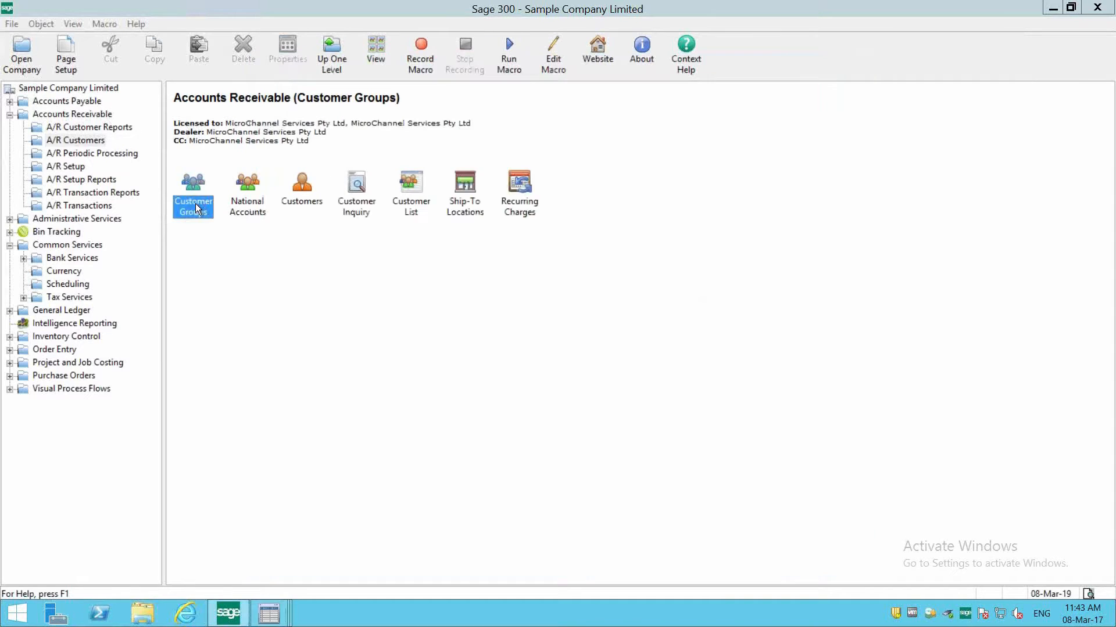
- Check the Group Statistics export type in A/R Customer Groups, cancelling the export and closing the window
double_click(193, 198)
click(338, 169)
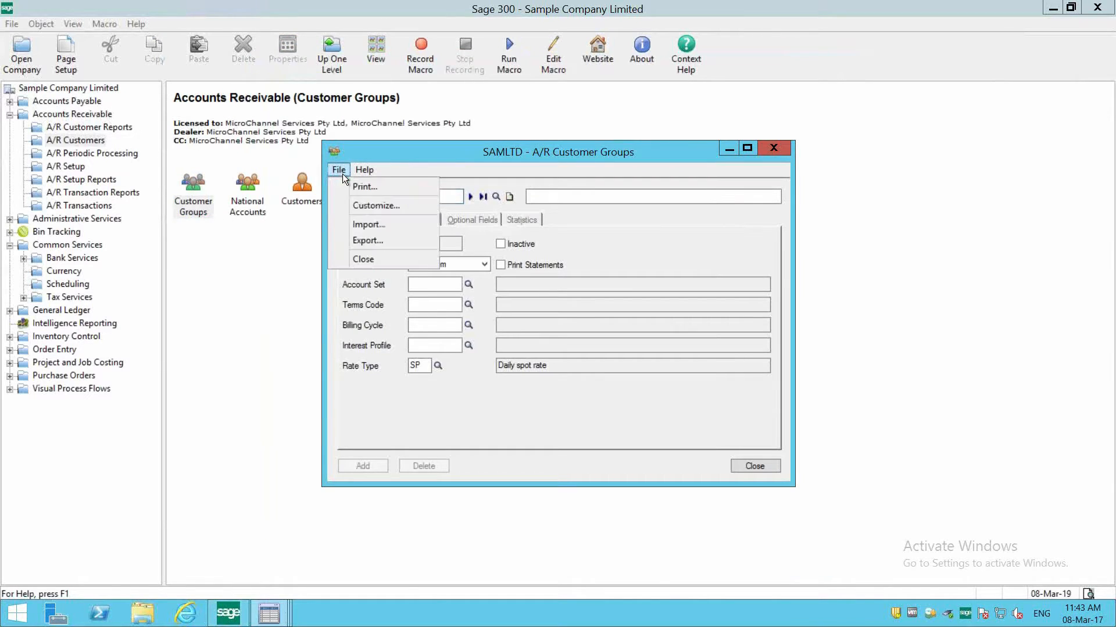
click(367, 240)
click(526, 331)
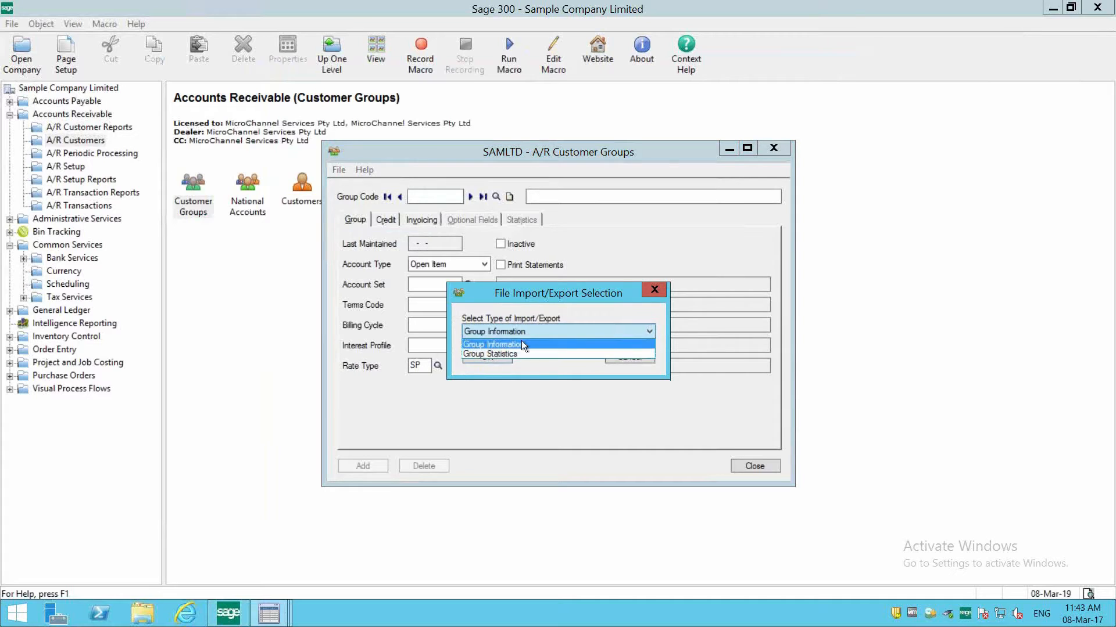
click(520, 352)
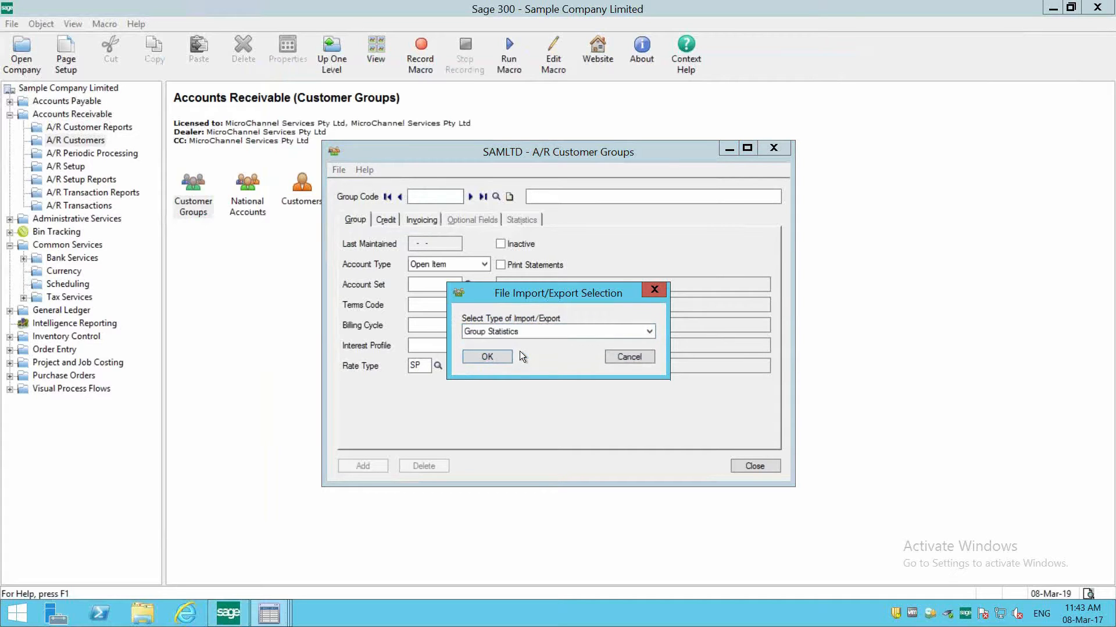
click(623, 358)
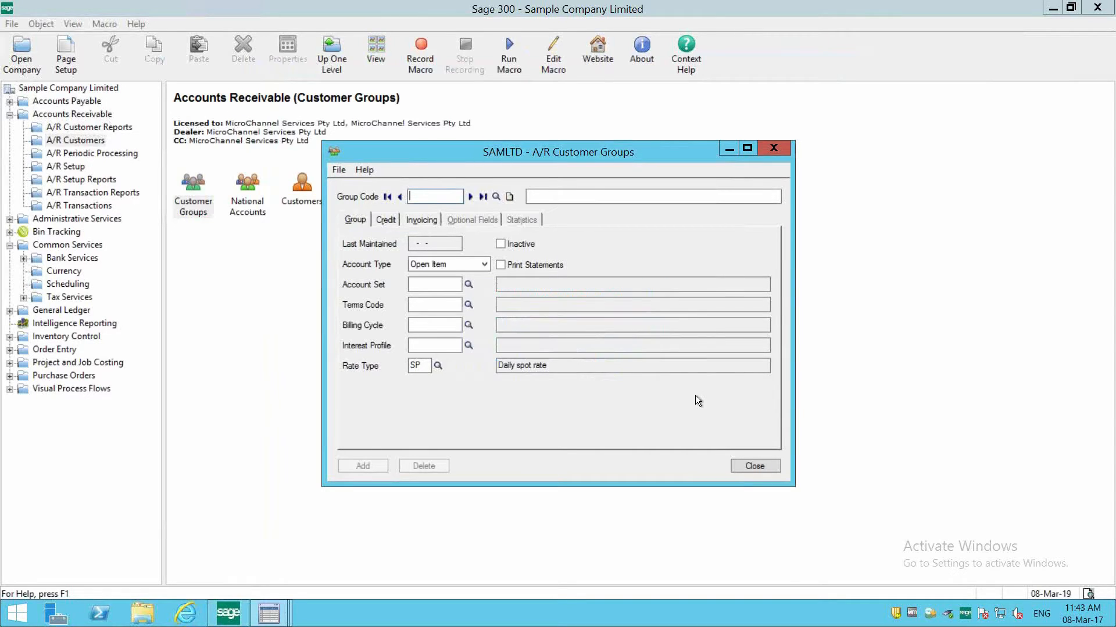
click(750, 468)
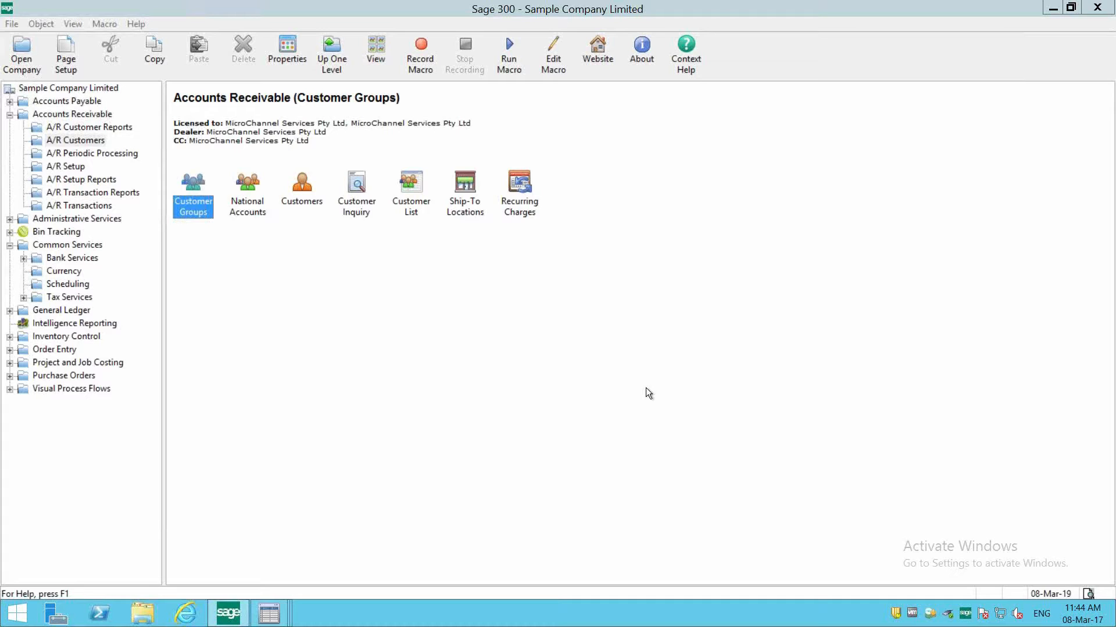
- Open Statements/Letters/Labels from A/R Customer Reports and check the ARSTMT11.RPT statement form
click(80, 116)
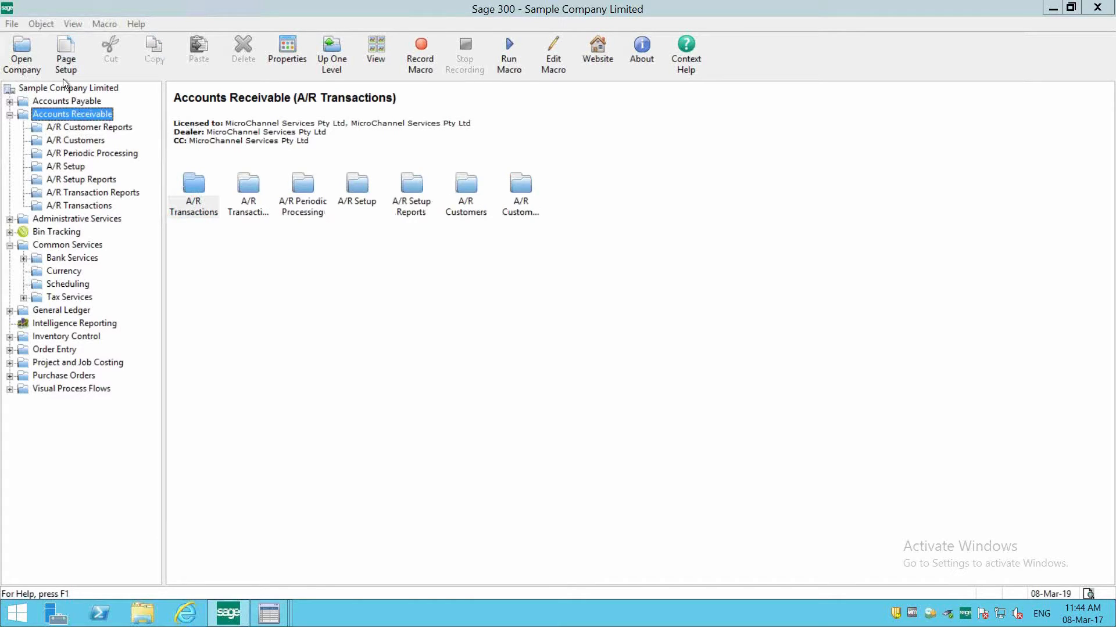
click(520, 205)
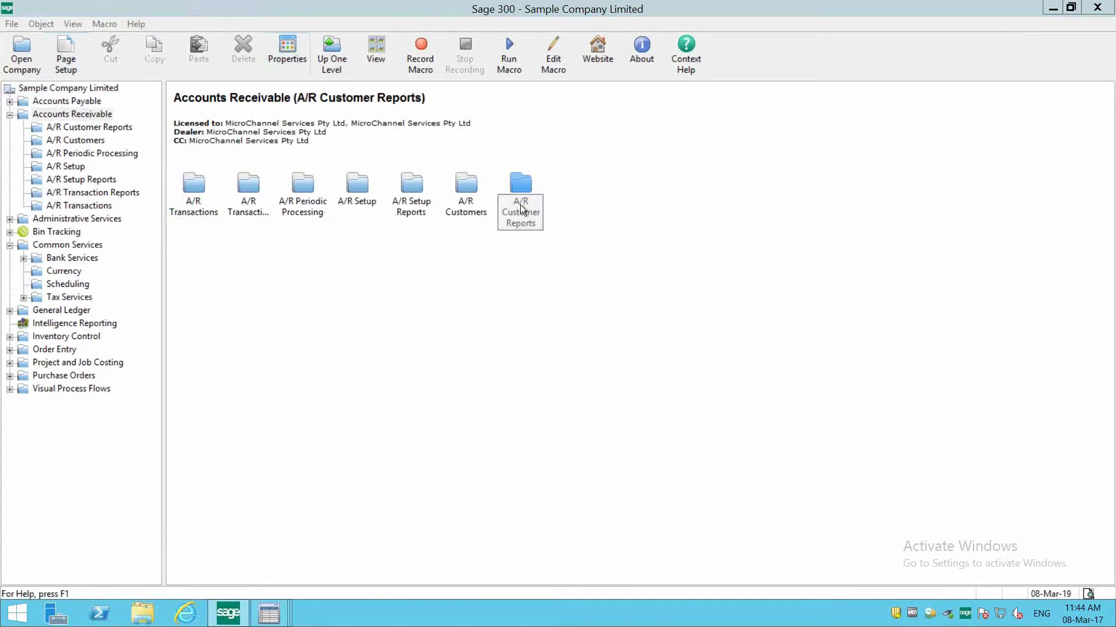
double_click(514, 222)
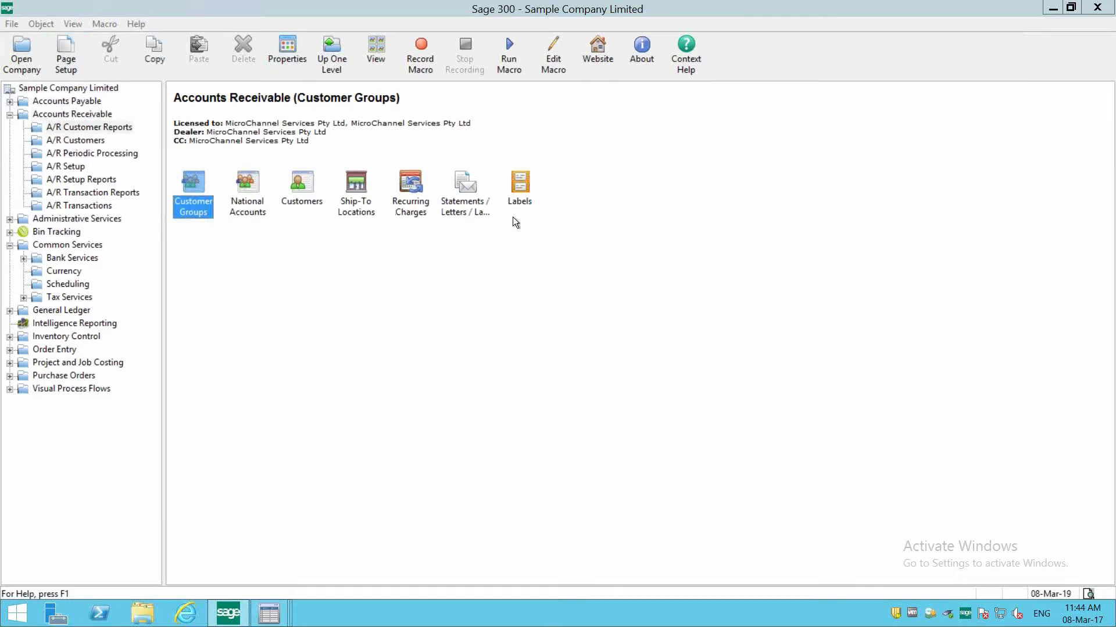
click(470, 204)
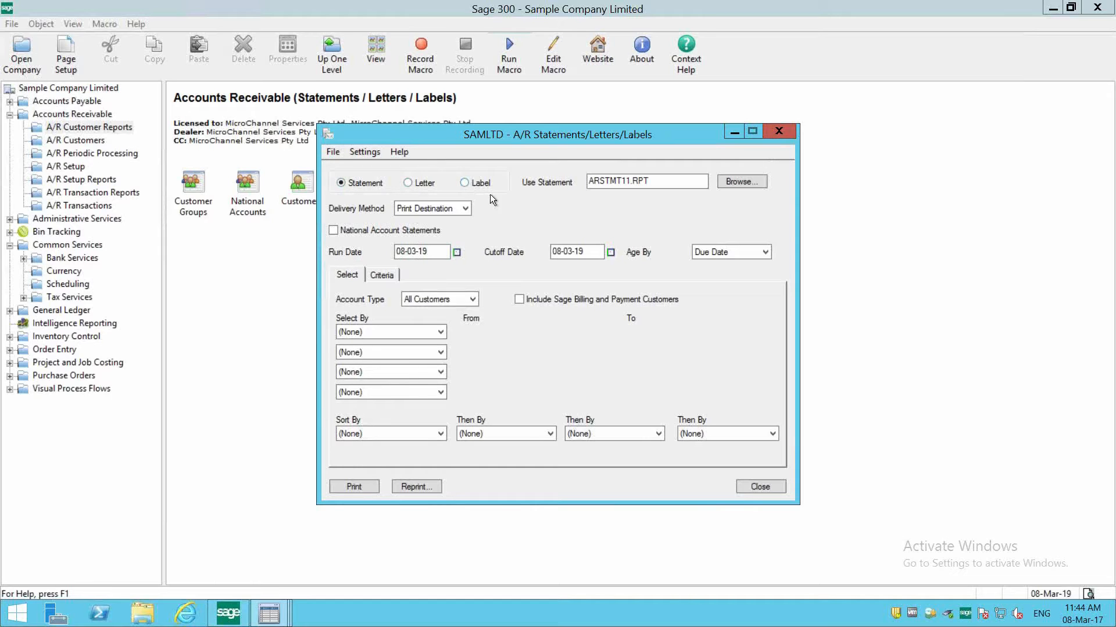
drag(654, 181, 543, 175)
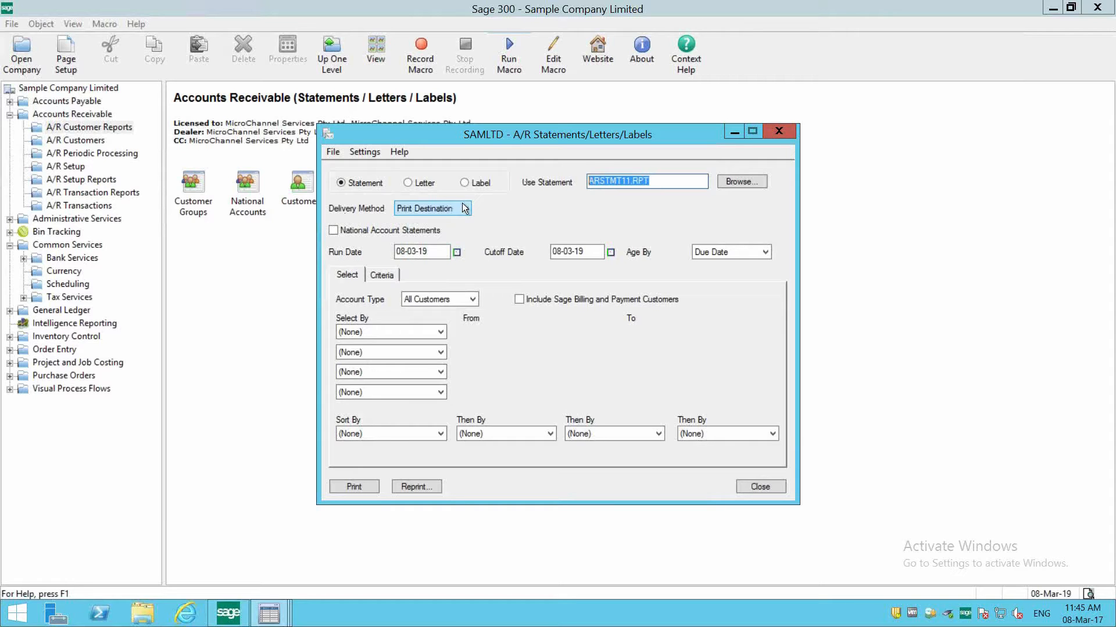
- Set both the Run Date and the Cutoff Date of the statements to 28-02-19
click(430, 253)
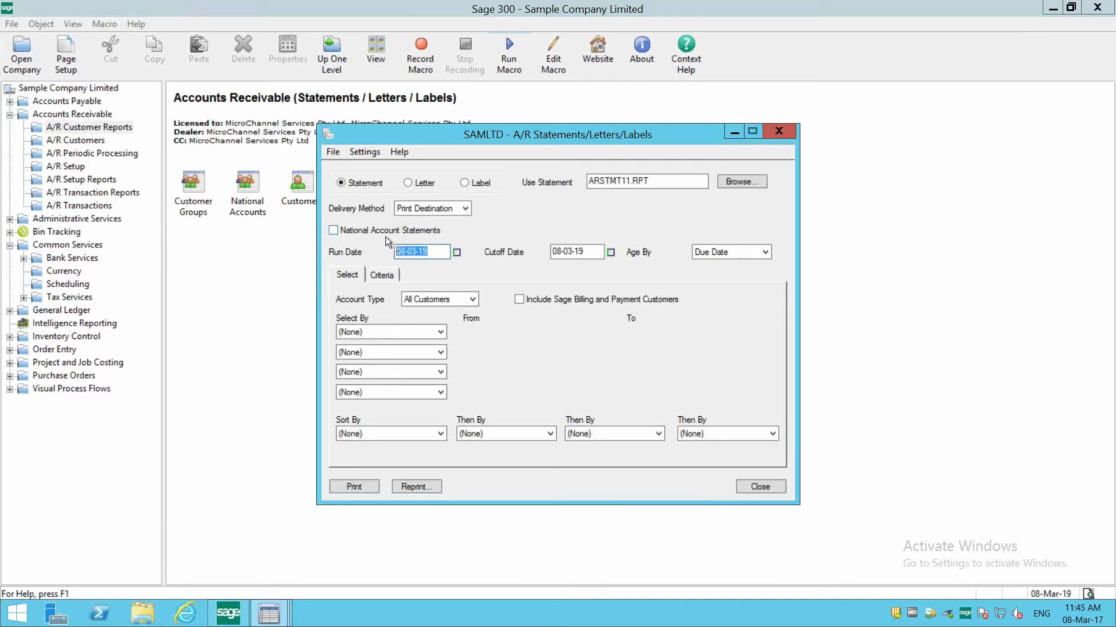
click(458, 252)
click(500, 302)
key(Tab)
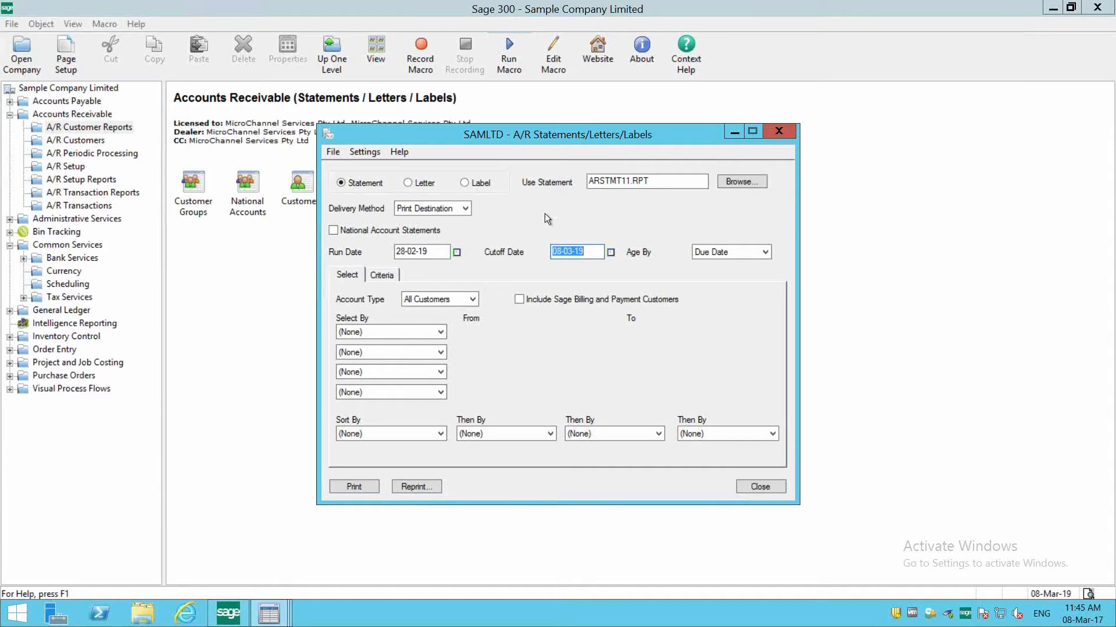
click(610, 252)
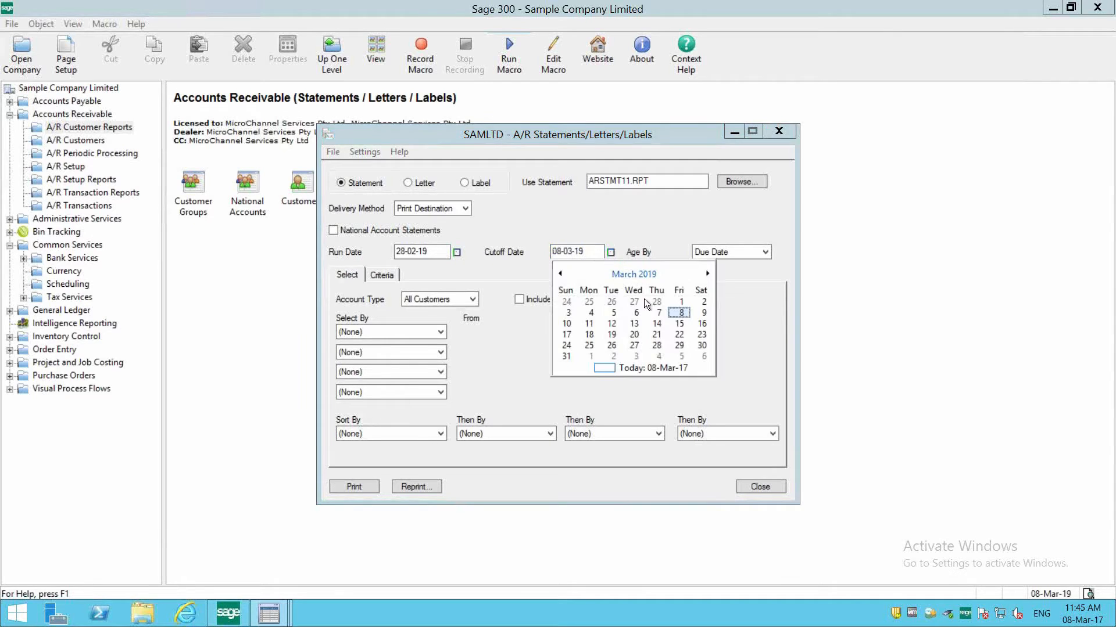
click(650, 302)
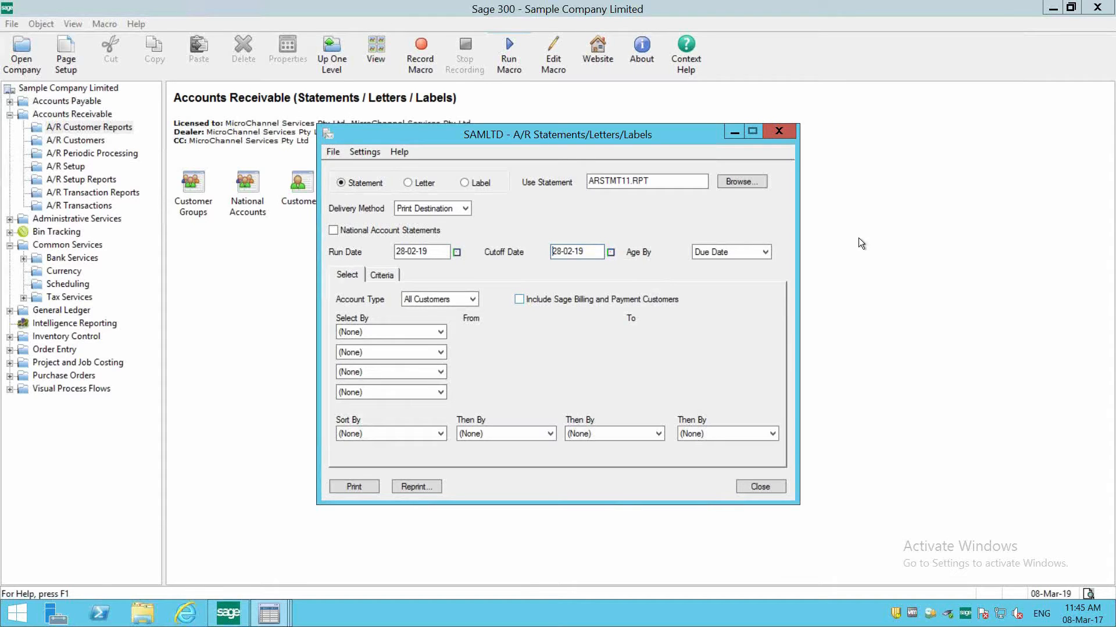
- Set the statements to age by Document Date
click(720, 254)
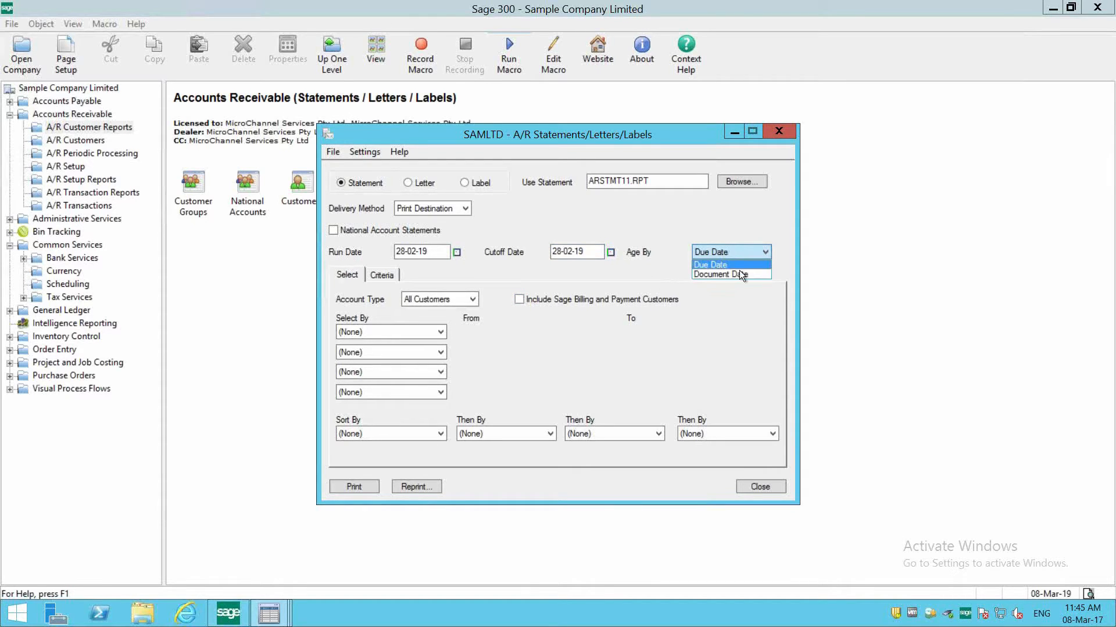
click(740, 272)
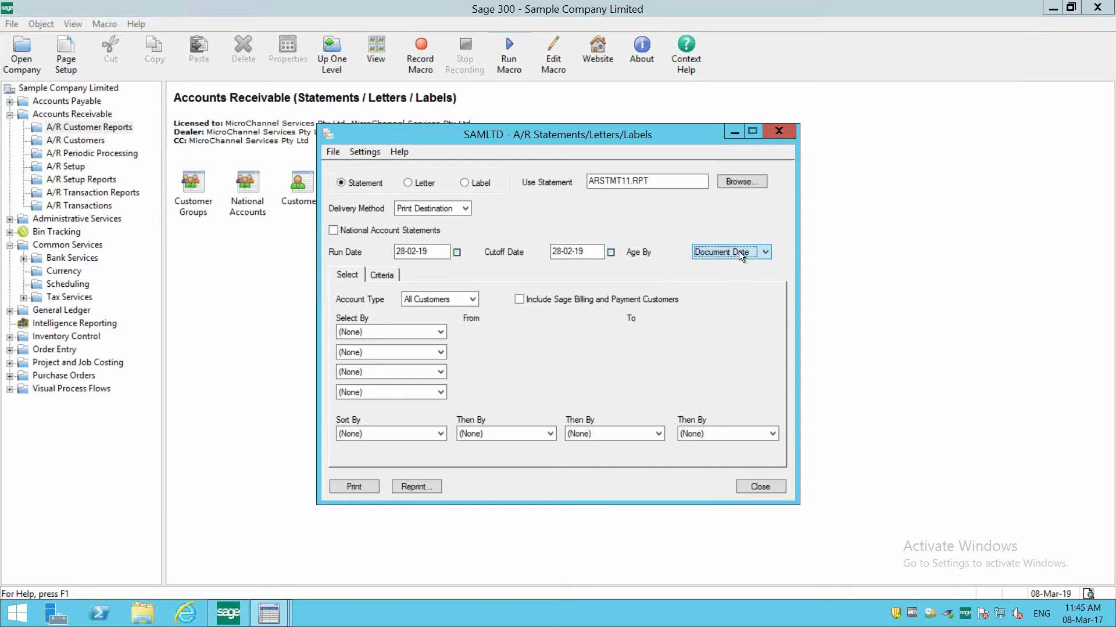
click(738, 251)
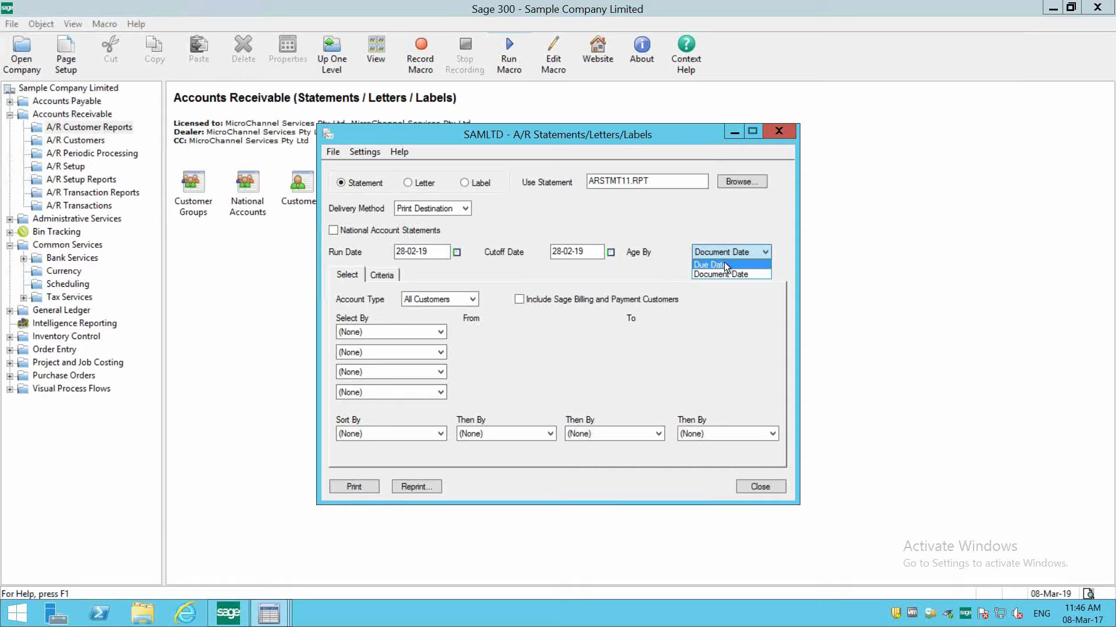
click(736, 274)
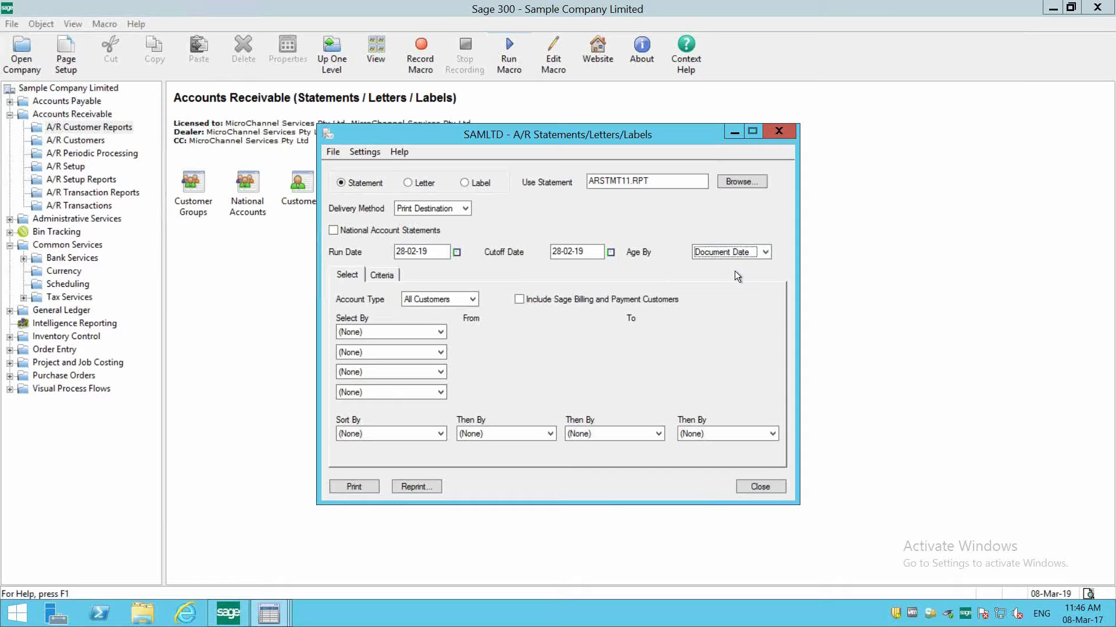
- Check the Select By and Sort By choices, and turn on selecting customers based on balance type in the statement criteria
click(359, 330)
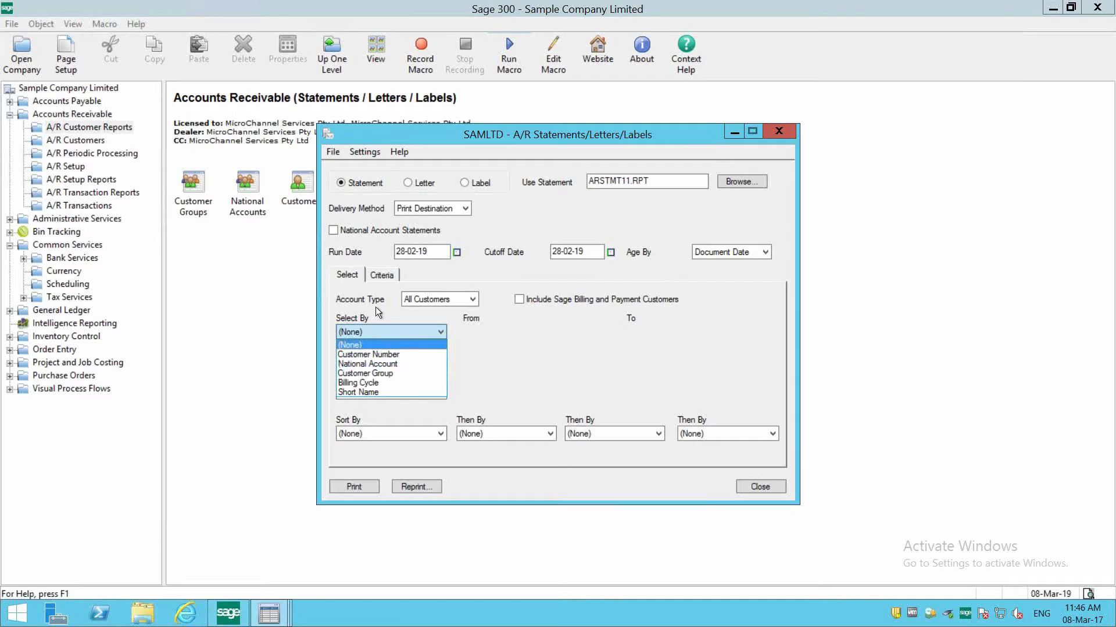
click(423, 403)
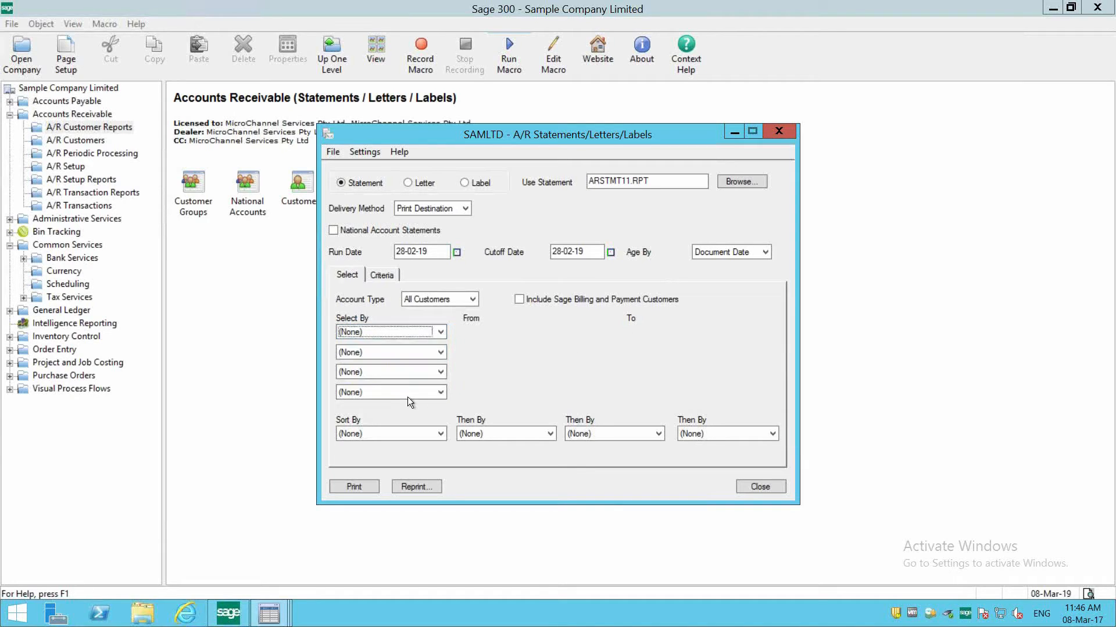
click(400, 437)
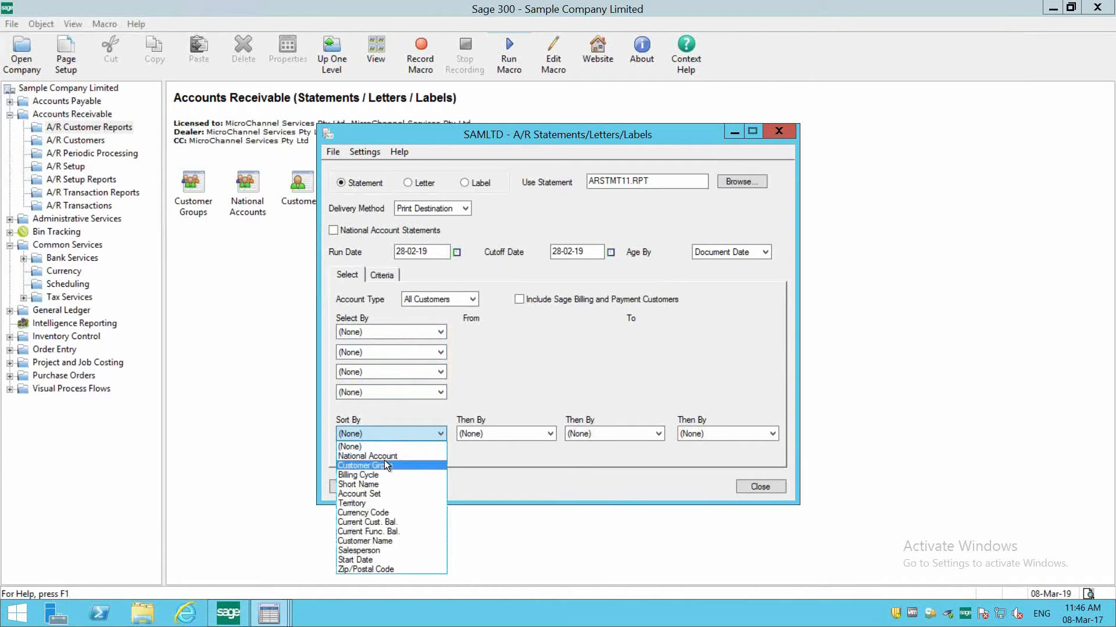
click(389, 275)
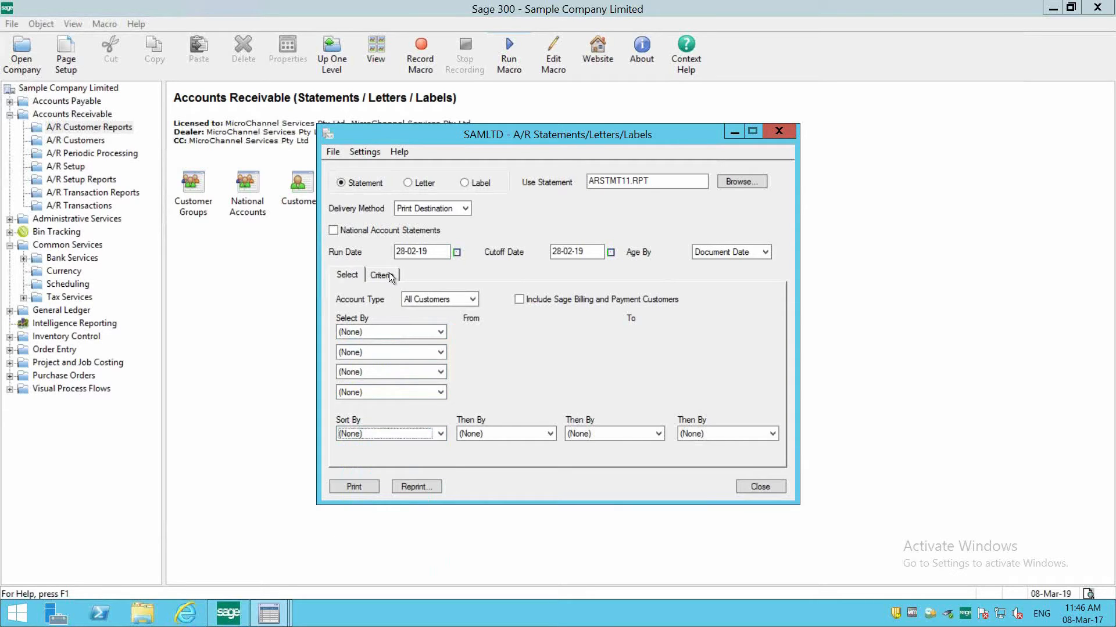
click(389, 276)
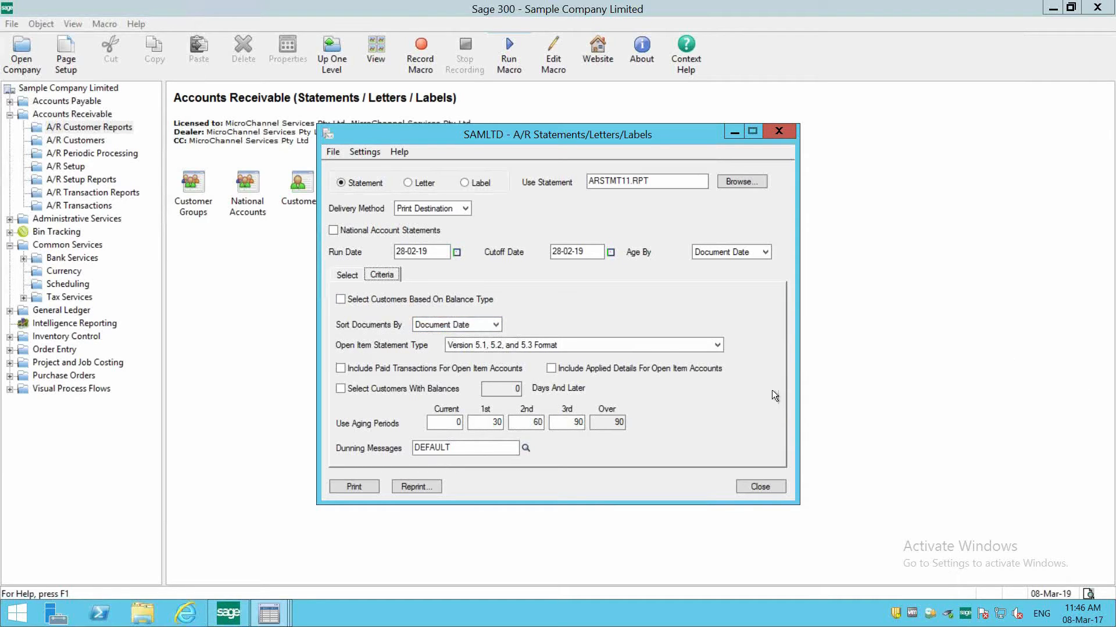
click(482, 302)
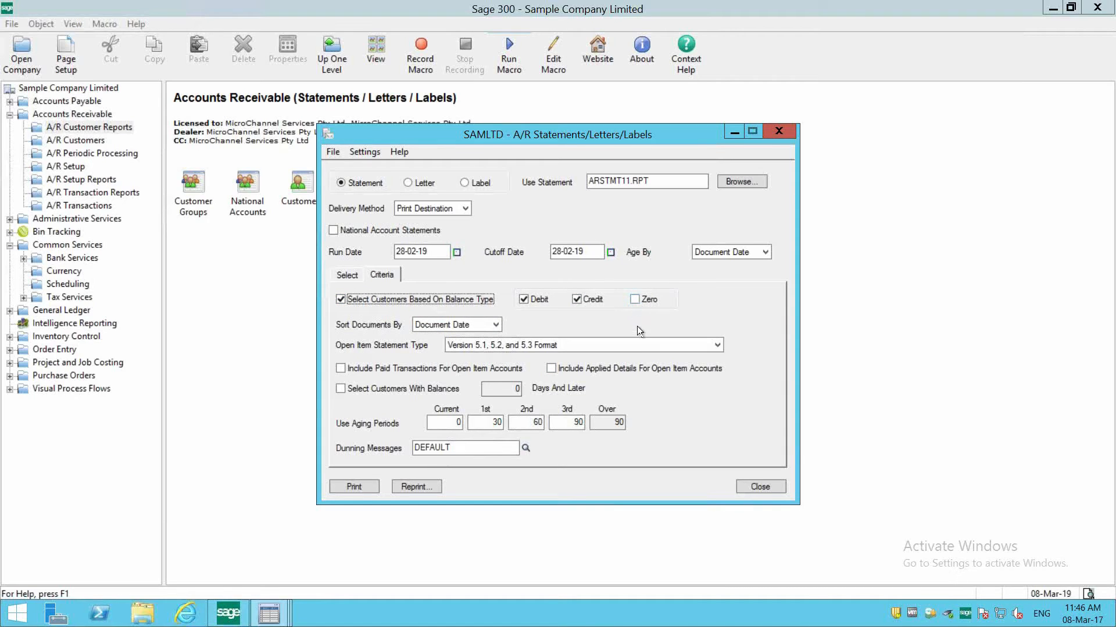
- Try weekly aging periods for the statements: 7, 14 and 21 days
click(445, 417)
text(714)
key(Caps_Lock)
key(Tab)
key(shift+Tab)
text(7)
key(Tab)
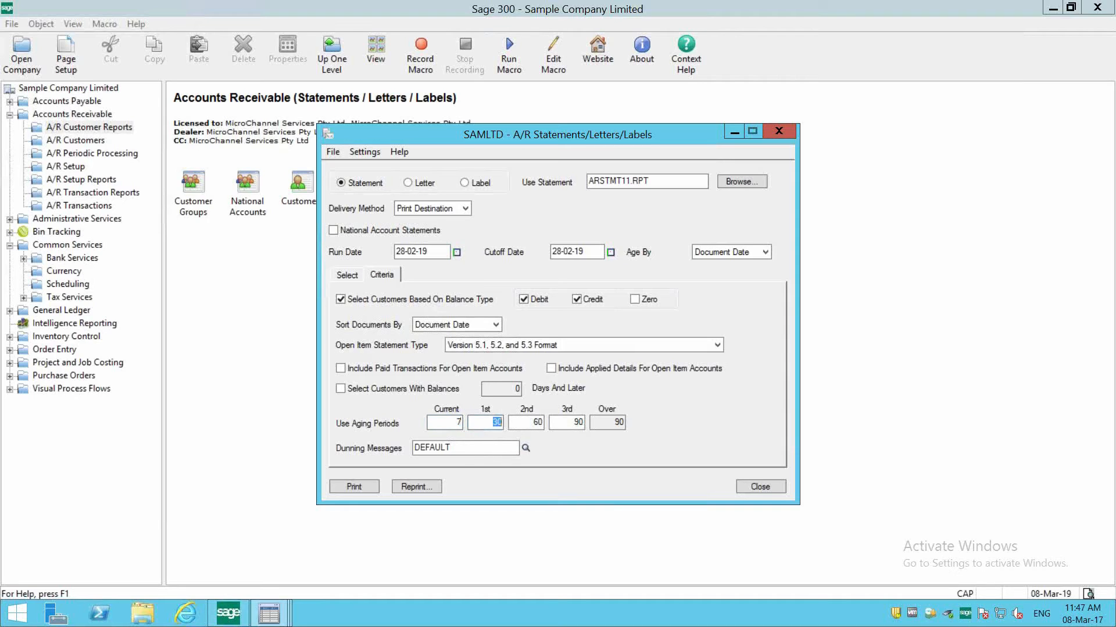
text(44)
key(Tab)
text(21)
key(Tab)
key(shift+Tab)
key(shift+Tab)
key(shift+Tab)
- Set the statement aging periods to 27 days for current, 58 for 1st, 89 for 2nd and 119 for 3rd
text(27)
key(Tab)
text(58)
key(Tab)
text(89)
key(Tab)
text(1)
key(Tab)
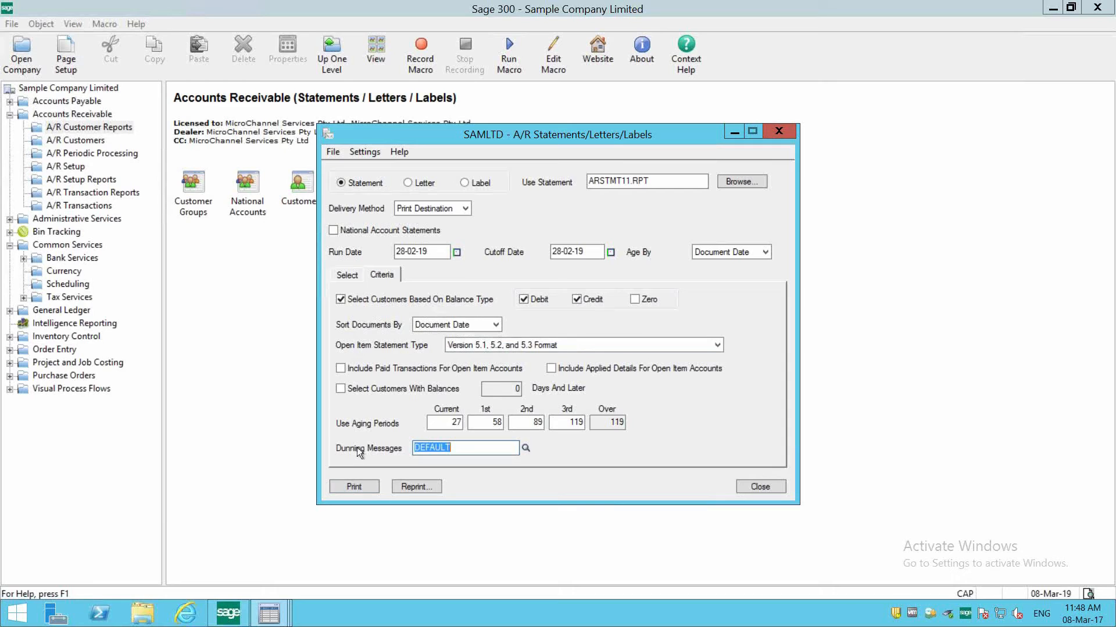
- Open Dunning Messages in A/R Setup and review the DEFAULT code's message for each aging period
drag(463, 446, 379, 441)
click(71, 167)
double_click(410, 205)
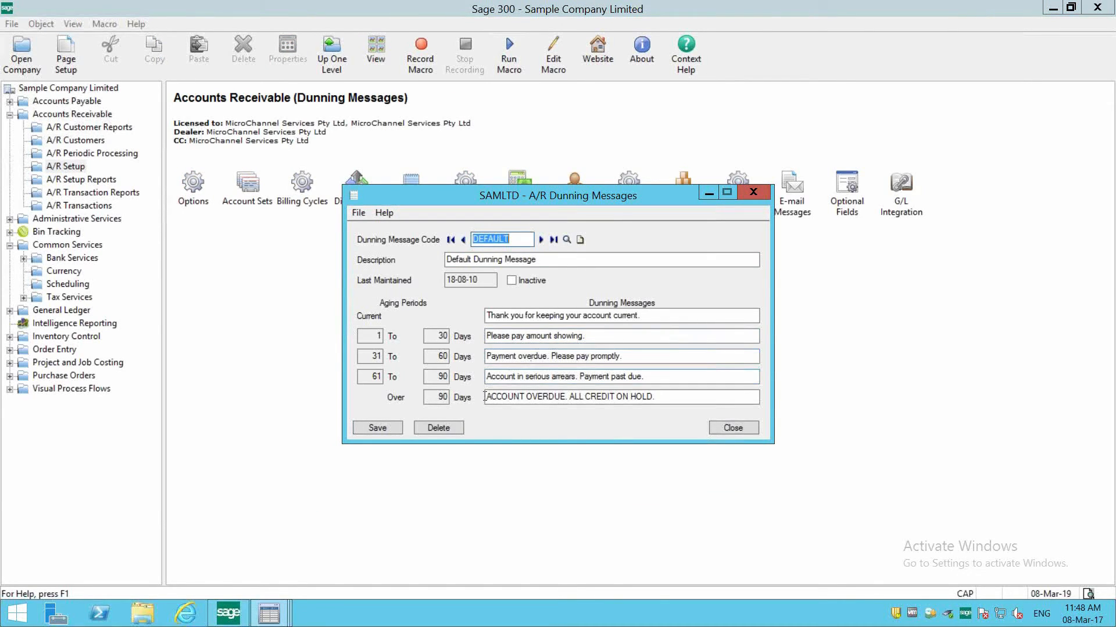
drag(482, 381, 436, 383)
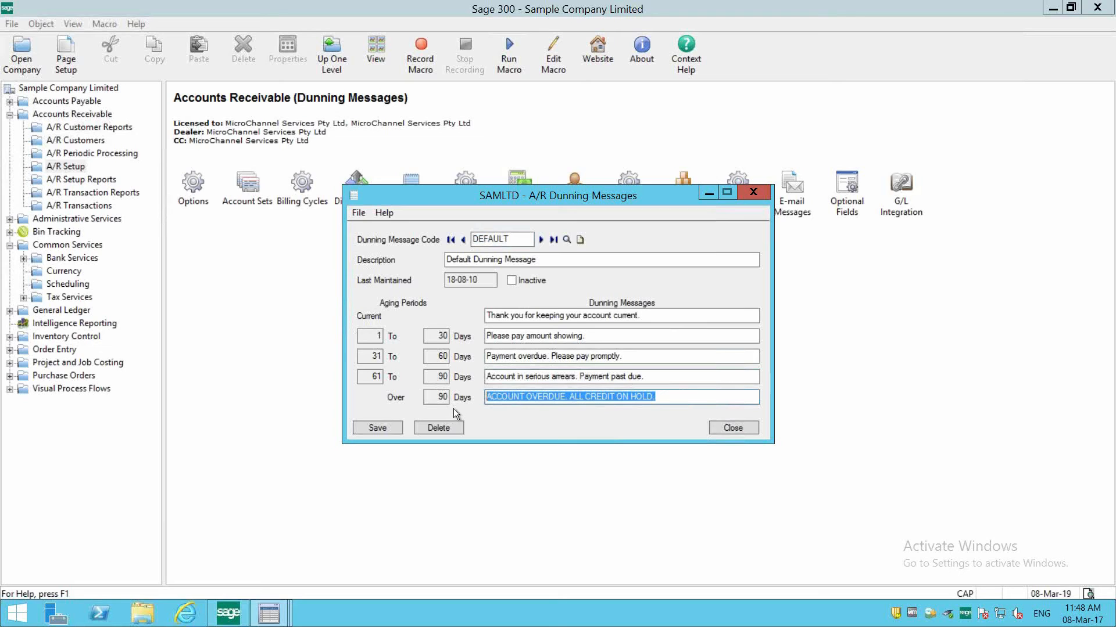
- Return to A/R Statements/Letters/Labels, try to print the statements, and include customers with zero balances in the criteria
click(277, 614)
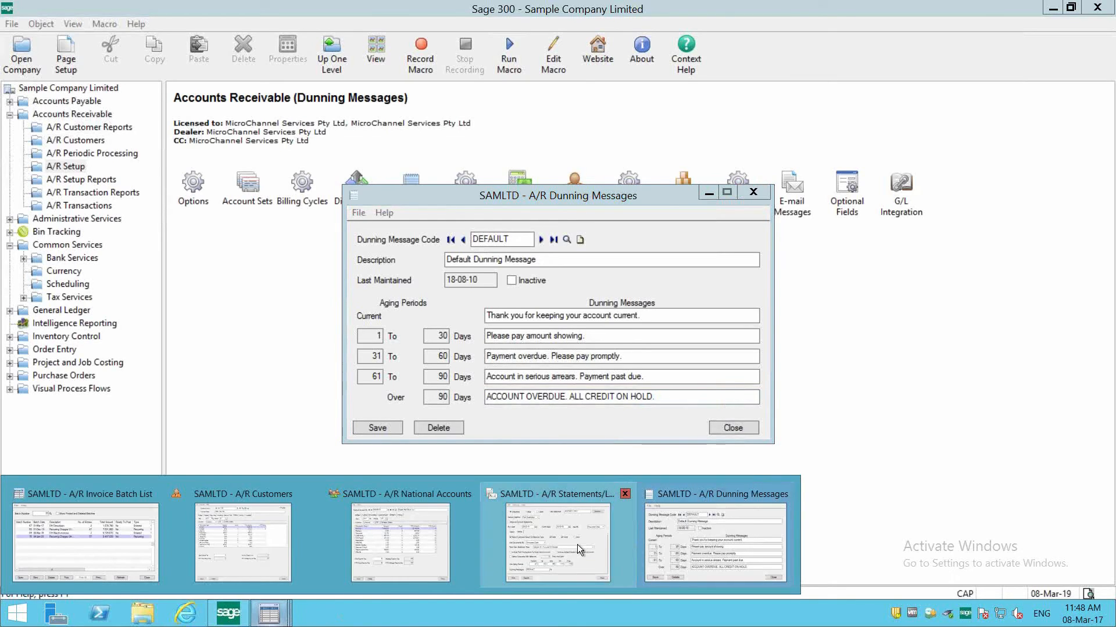
click(574, 546)
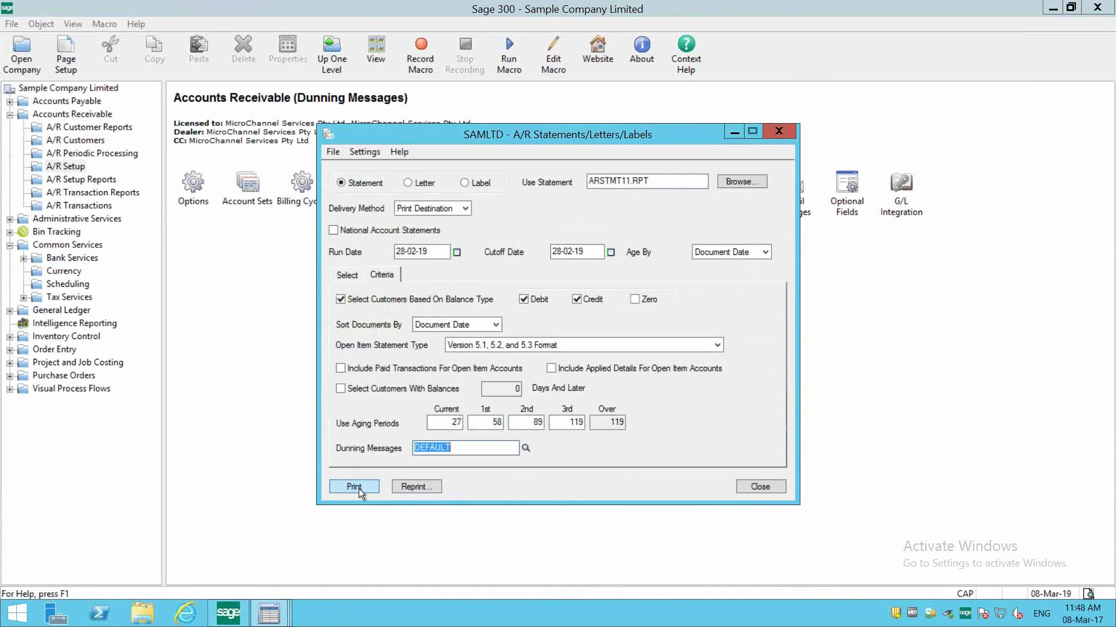
click(358, 489)
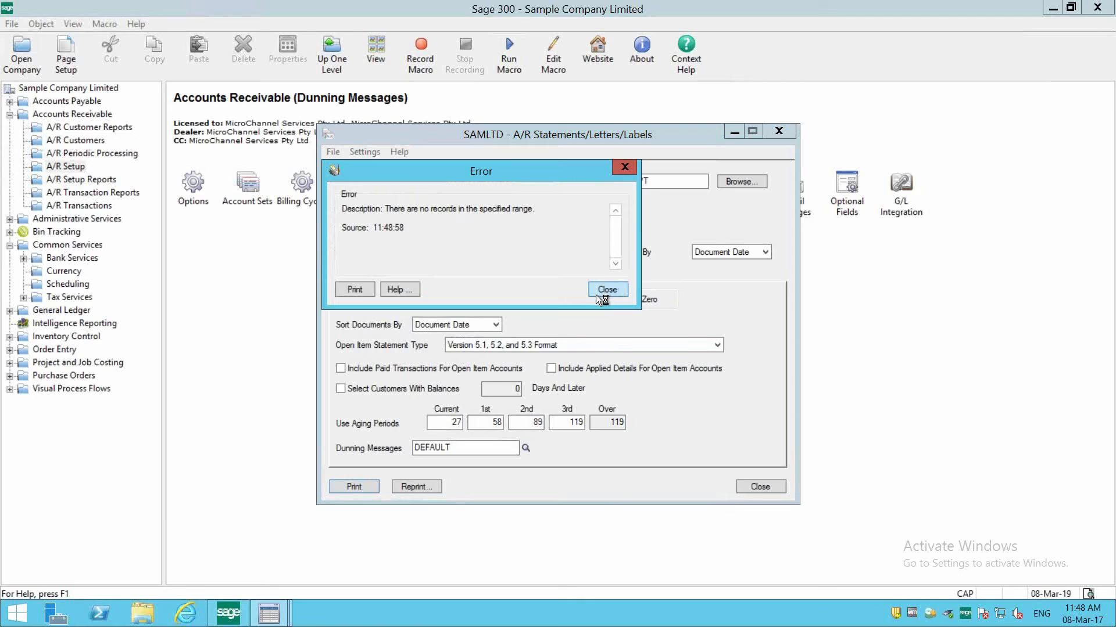
click(604, 290)
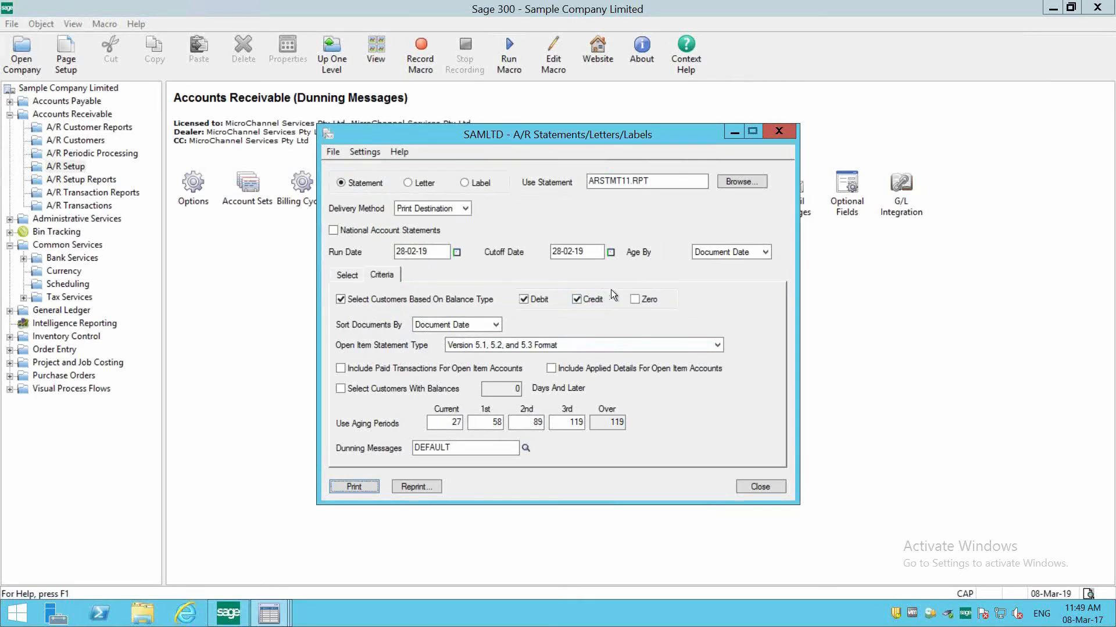
- Set the statements' Cutoff Date to 01-07-20, print them to the preview and close it
click(347, 274)
click(611, 252)
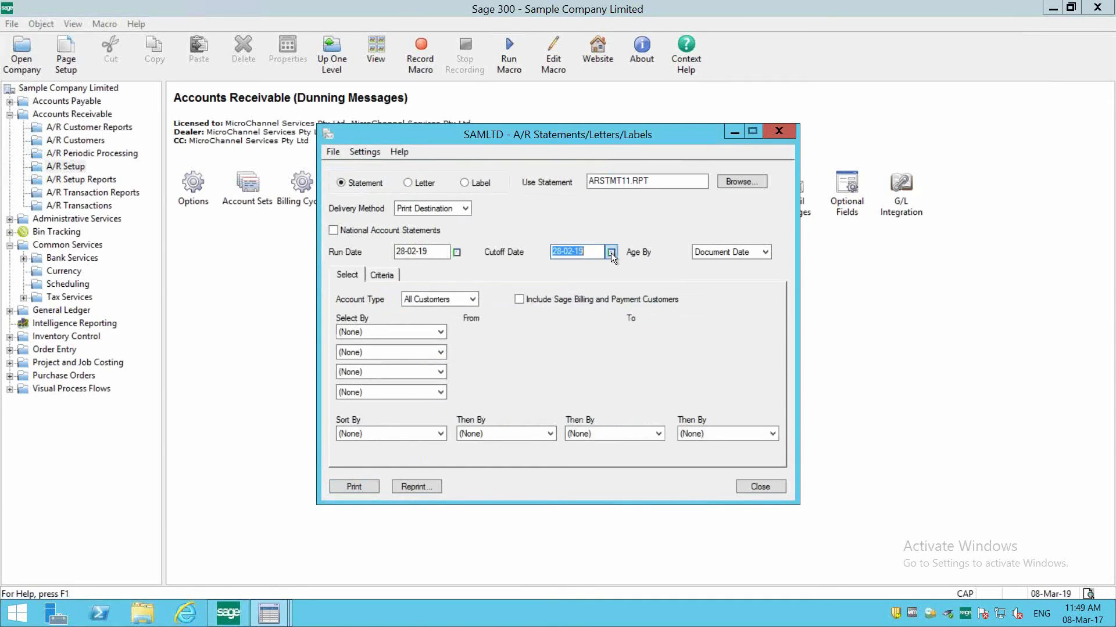
click(706, 274)
click(706, 274)
click(706, 274)
click(706, 274)
click(705, 273)
click(705, 273)
click(706, 273)
click(706, 273)
click(705, 273)
click(705, 273)
click(637, 304)
click(357, 482)
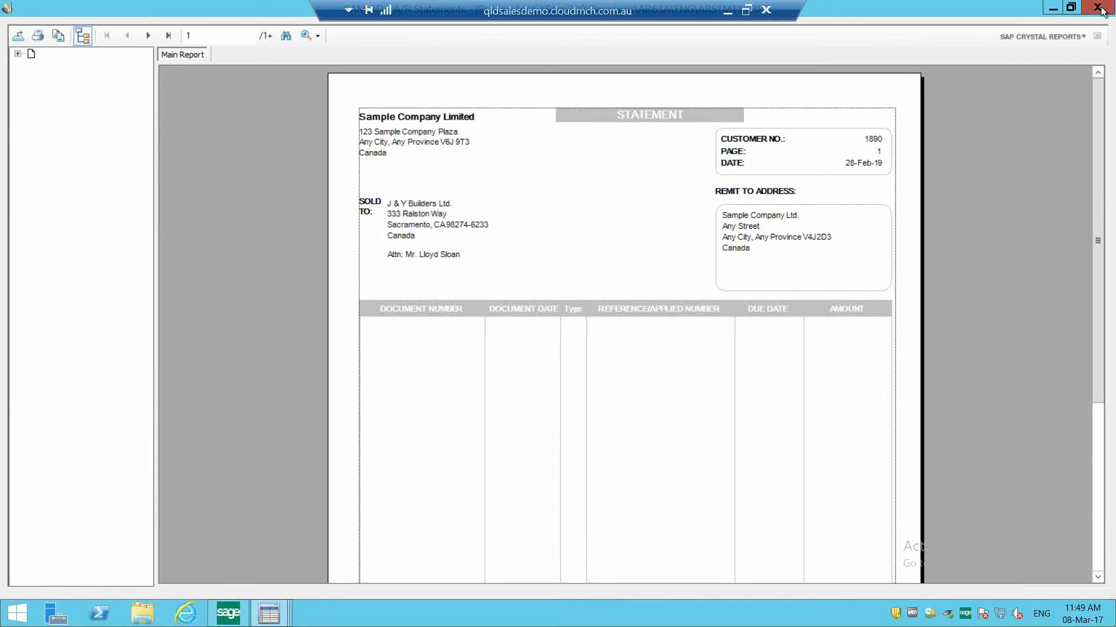
click(1100, 9)
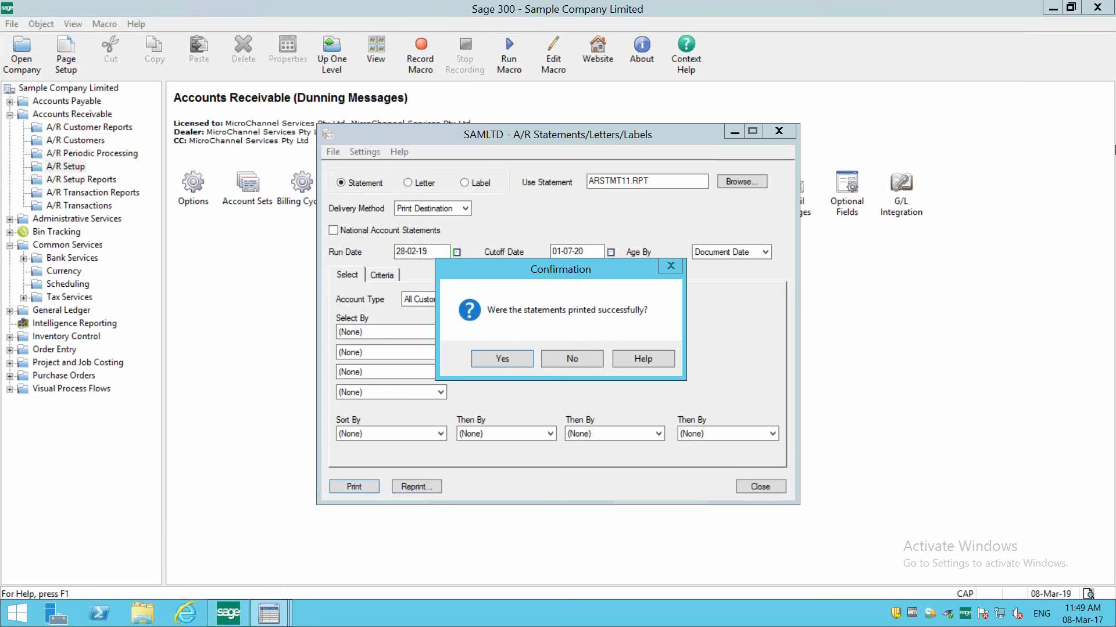
- Confirm that the statements printed successfully, then review the Reprint Statement print choices and close that dialog without reprinting
click(517, 362)
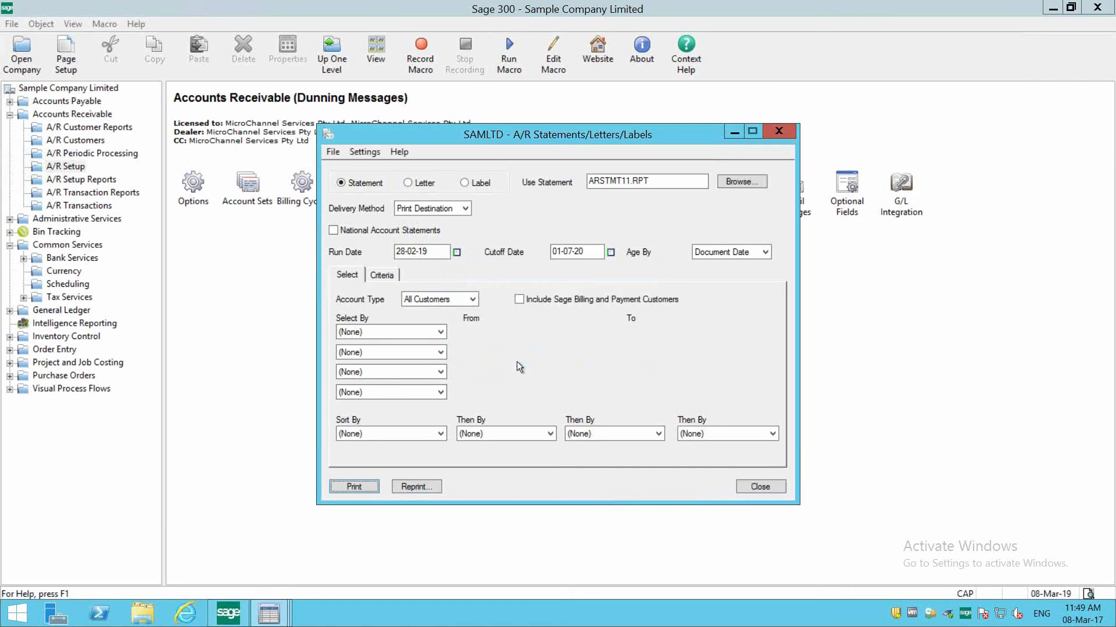
click(405, 487)
click(526, 266)
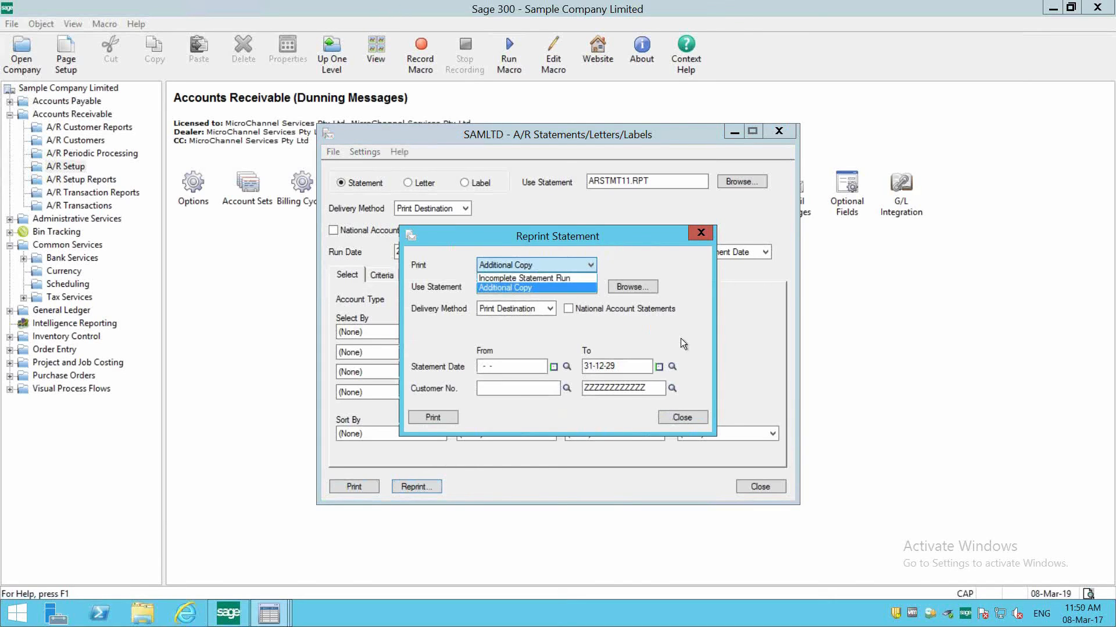
click(542, 355)
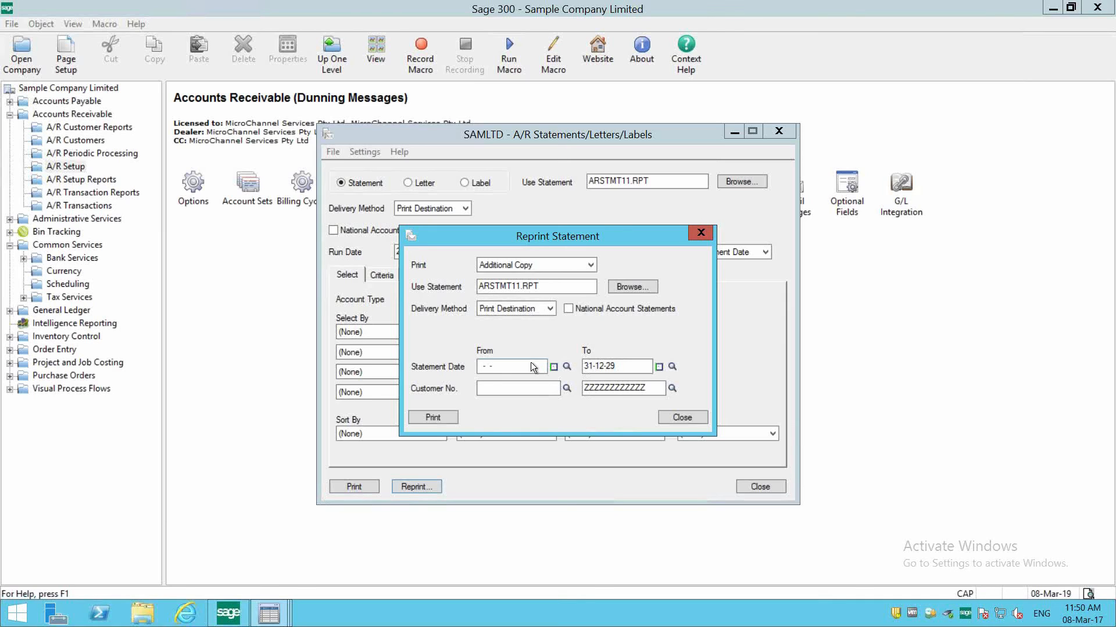
click(681, 420)
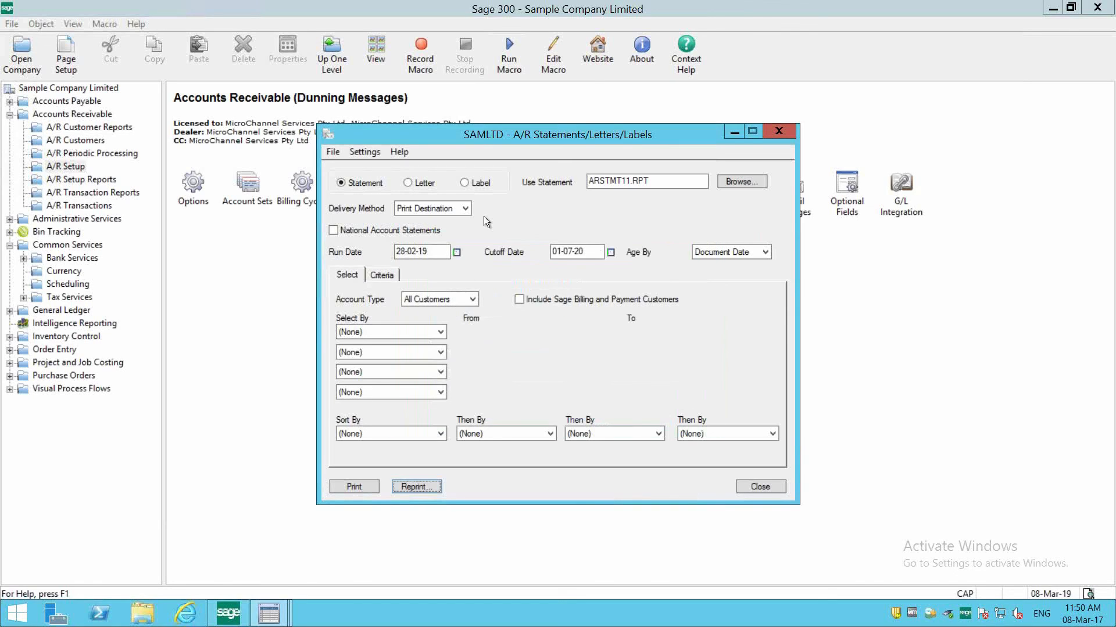
- Switch the output from statements to letters and set the Delivery Method to Customer
click(417, 183)
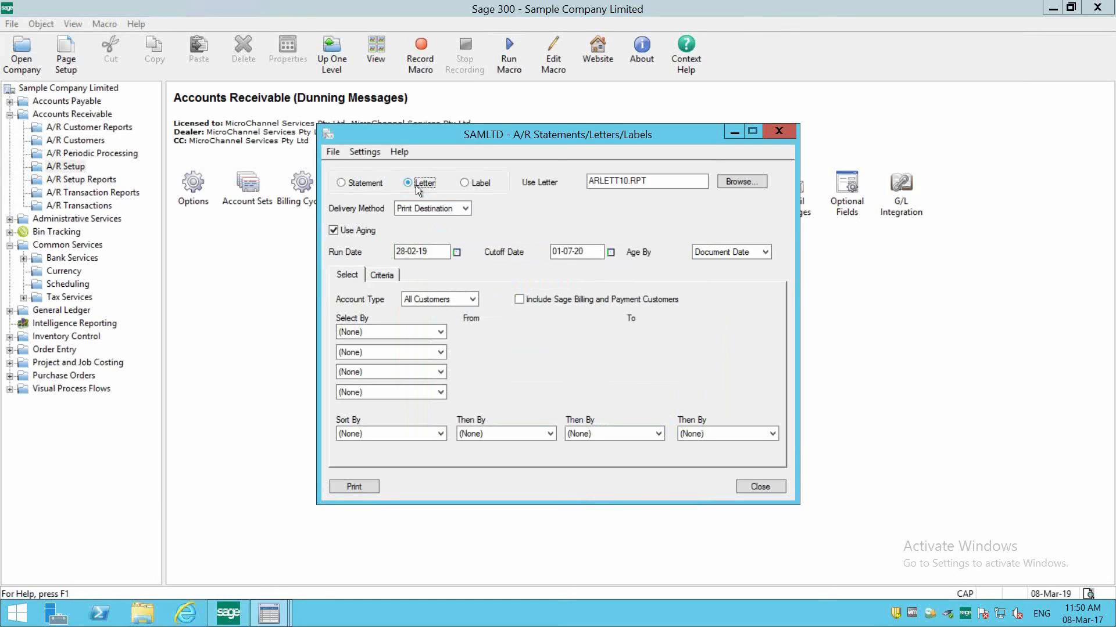
click(403, 208)
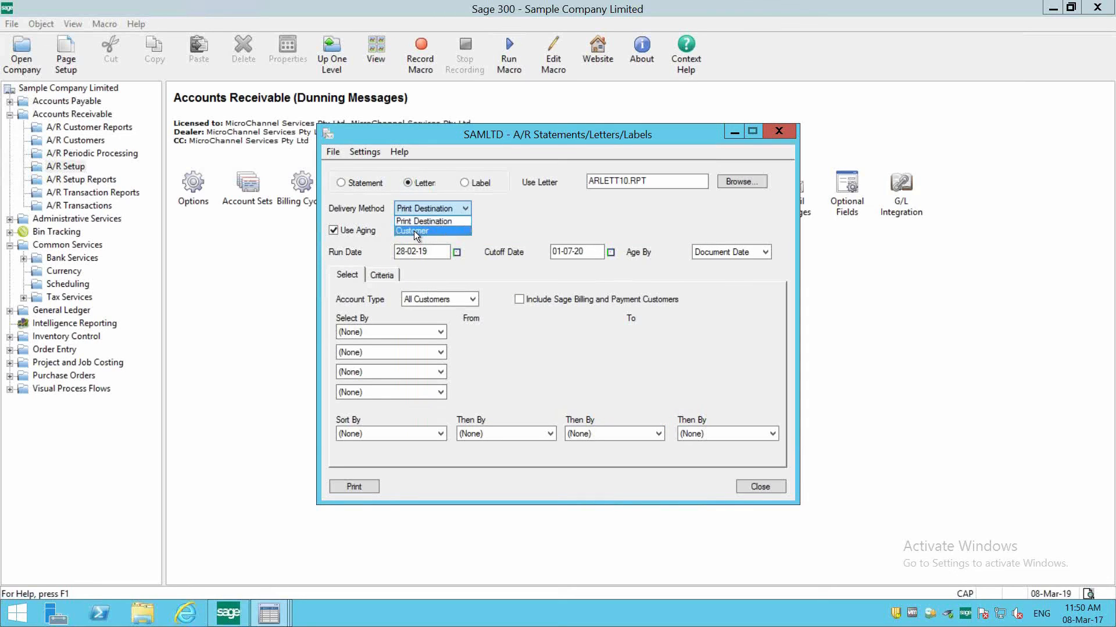
click(414, 231)
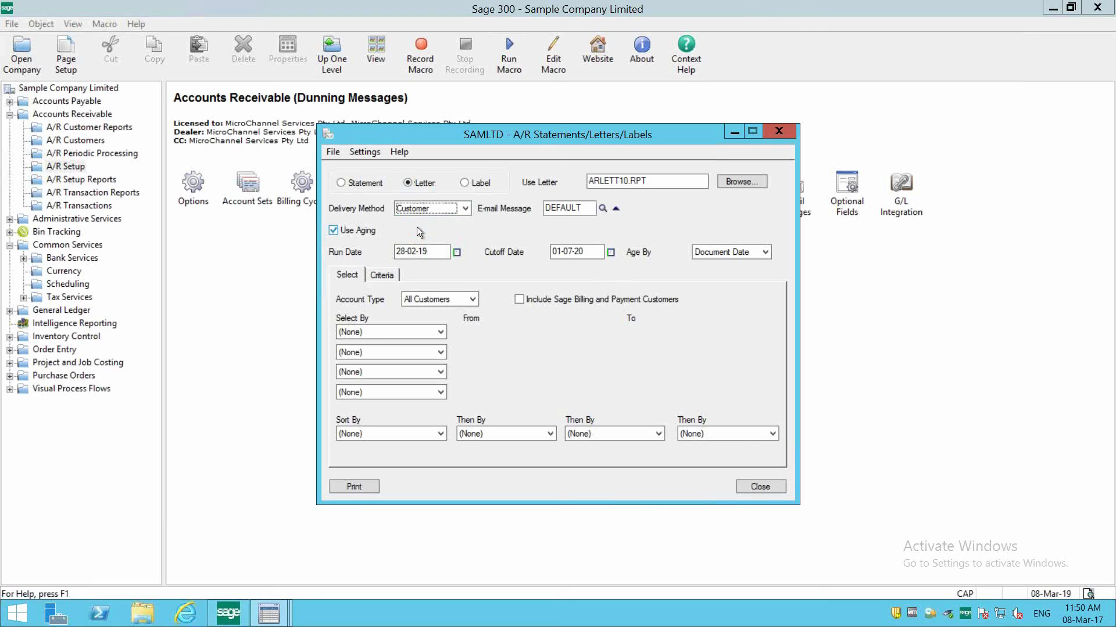